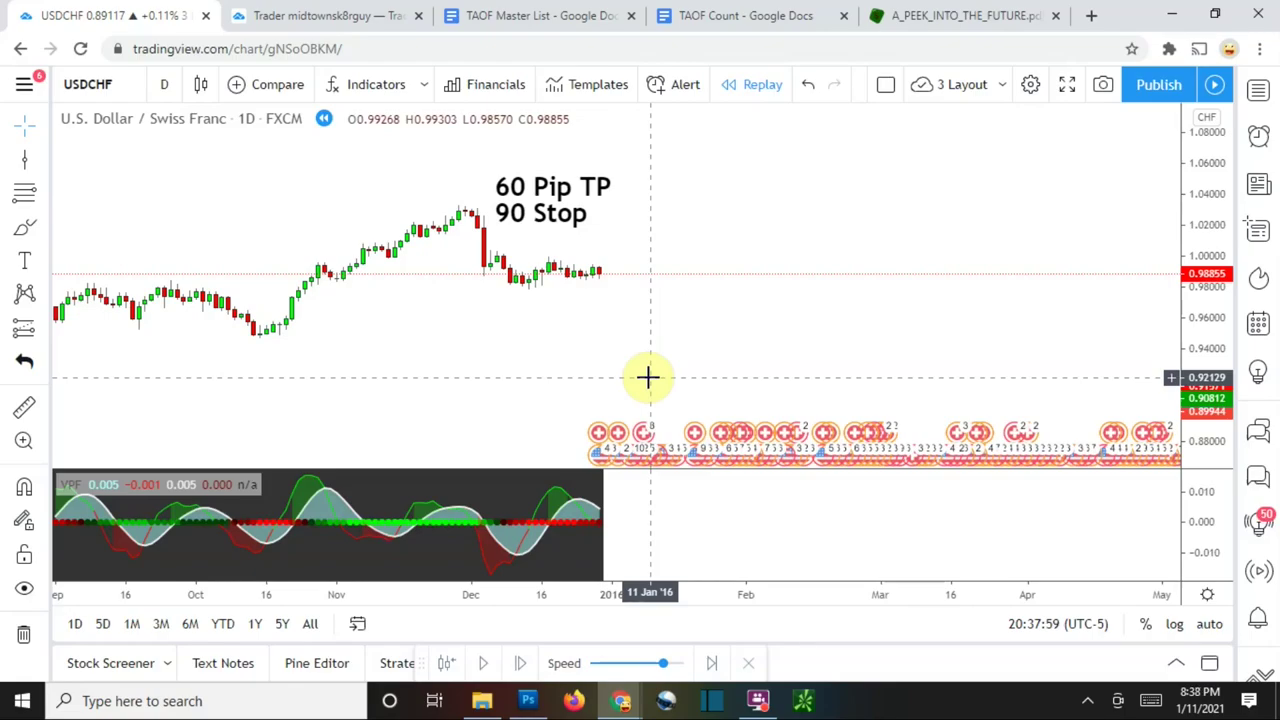
Switch to the TAOF Count Google Doc showing 212 indicators tested and 81 winners.
{"action": "left_click", "coordinate": [725, 18]}
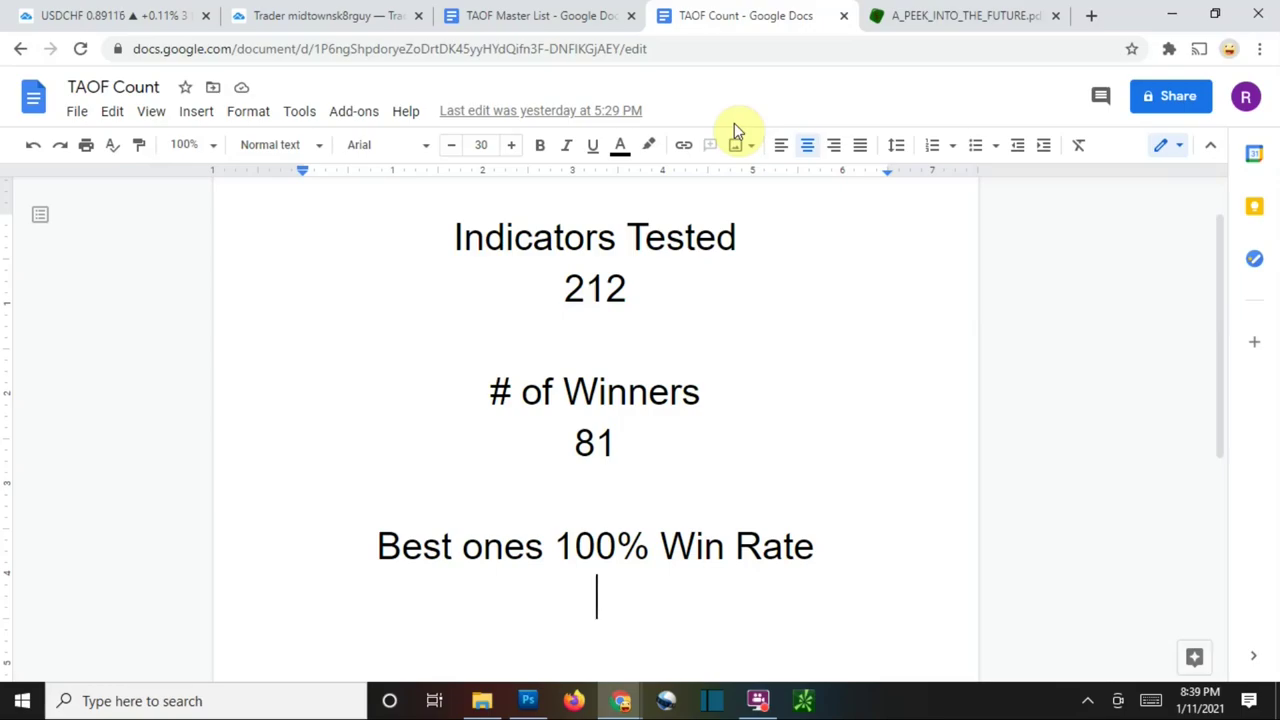
Check the Voss Predictor script page, then go back to the USDCHF daily replay chart.
{"action": "left_click", "coordinate": [80, 15]}
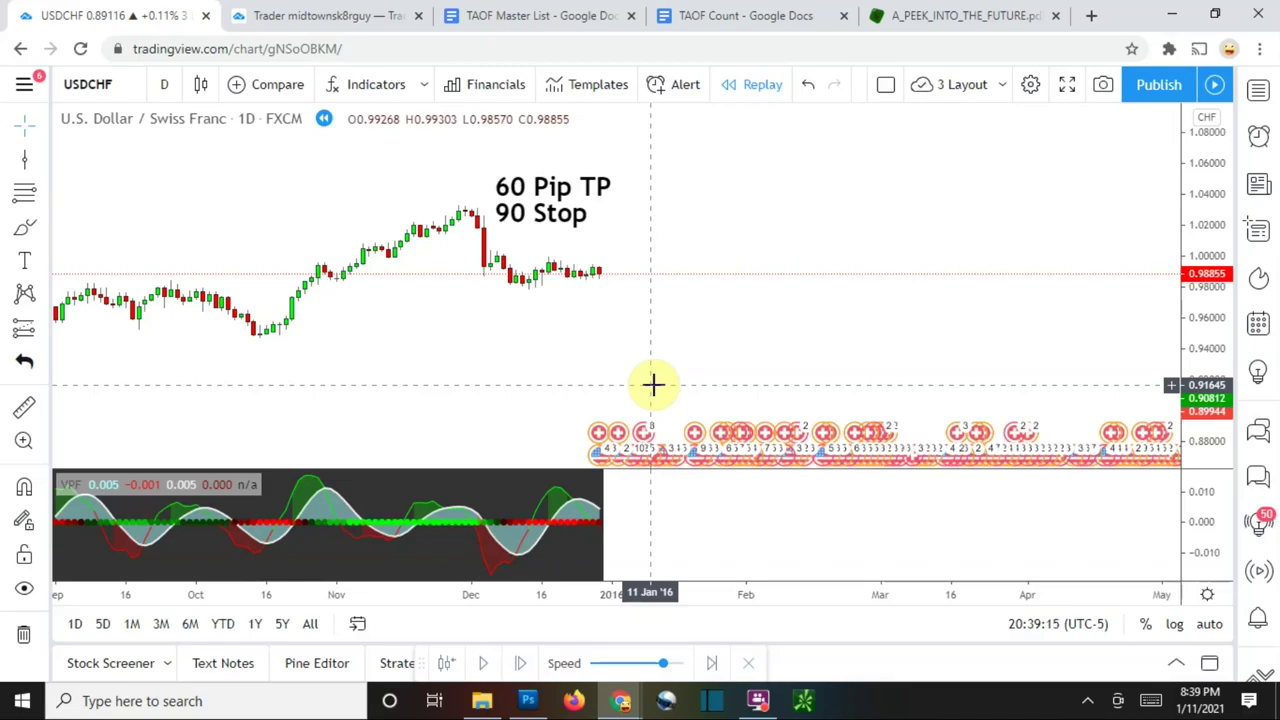
{"action": "left_click", "coordinate": [311, 14]}
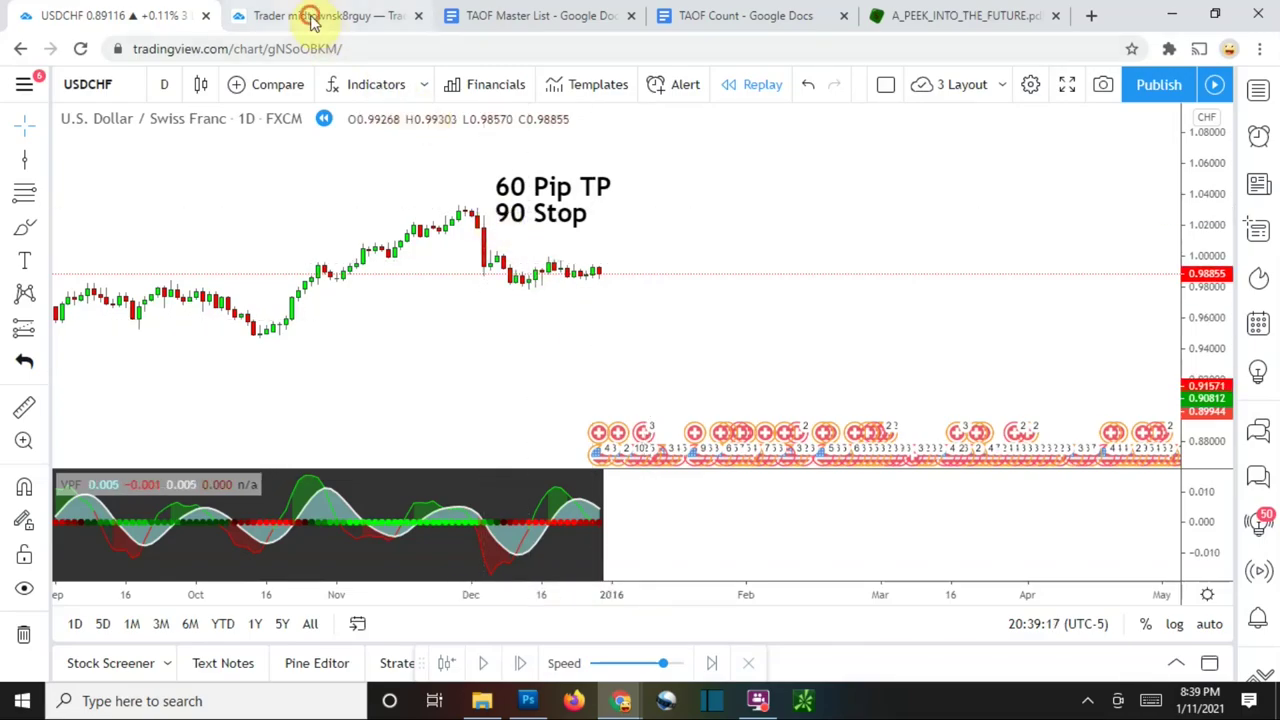
{"action": "scroll", "coordinate": [740, 480], "scroll_direction": "up", "scroll_amount": 5}
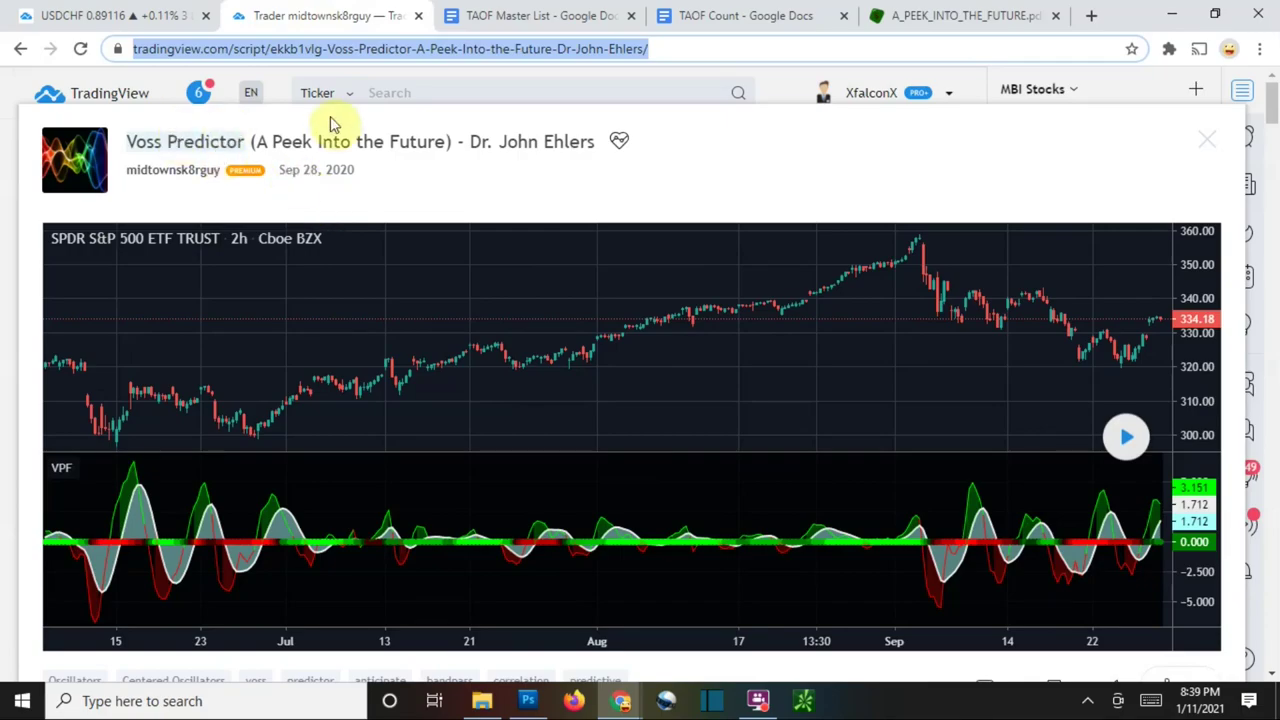
{"action": "left_click", "coordinate": [86, 15]}
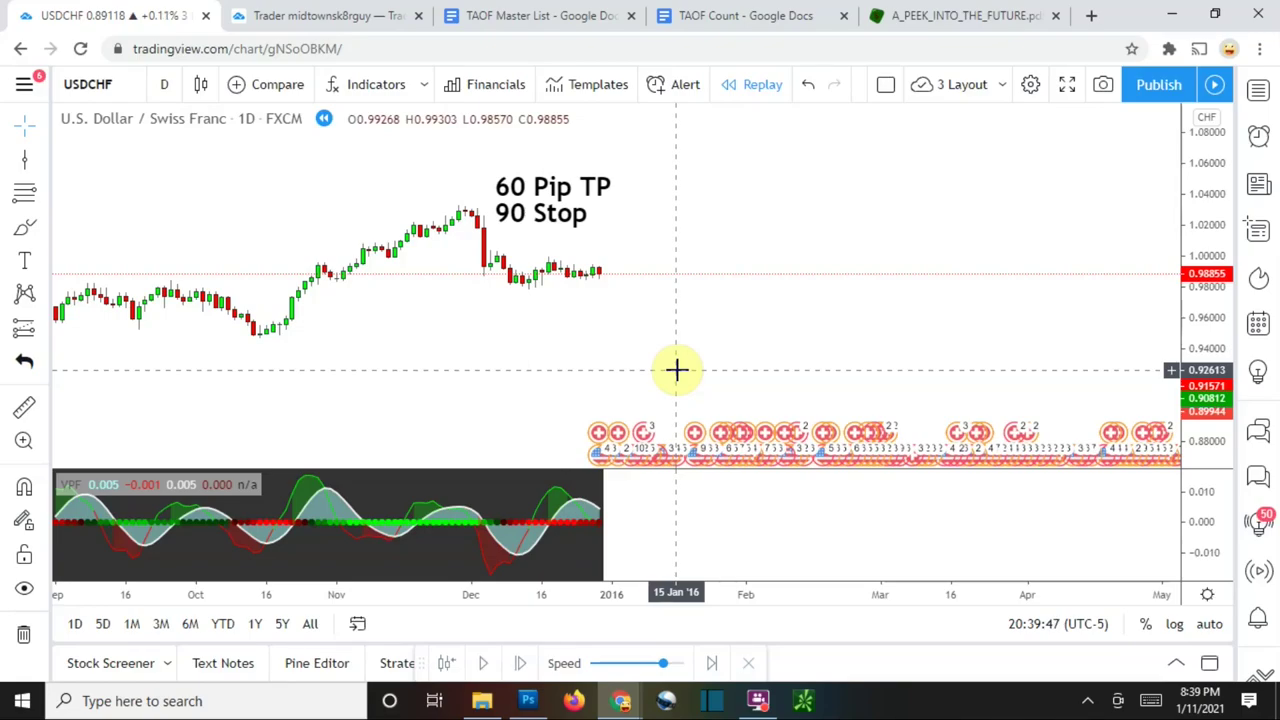
Enlarge the VPF oscillator pane and rescale its value axis to roughly ±0.020.
{"action": "left_click_drag", "start_coordinate": [534, 467], "coordinate": [551, 400]}
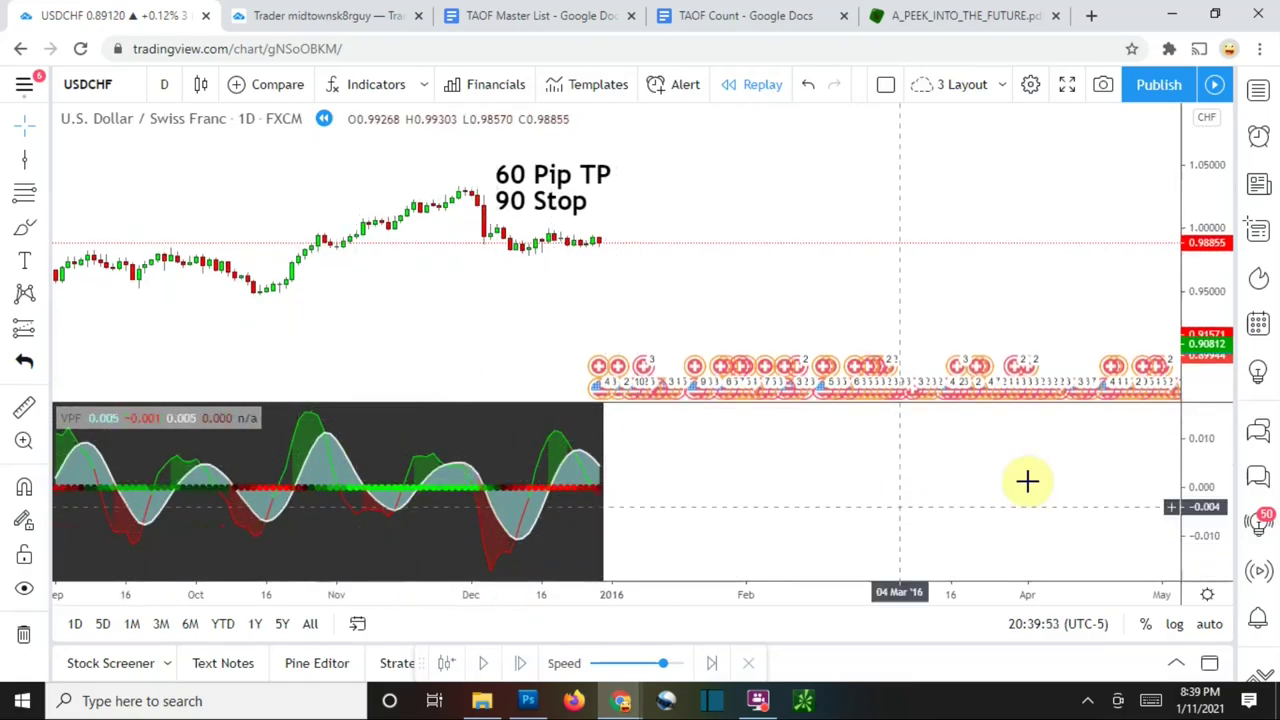
{"action": "left_click_drag", "start_coordinate": [1229, 471], "coordinate": [1214, 457]}
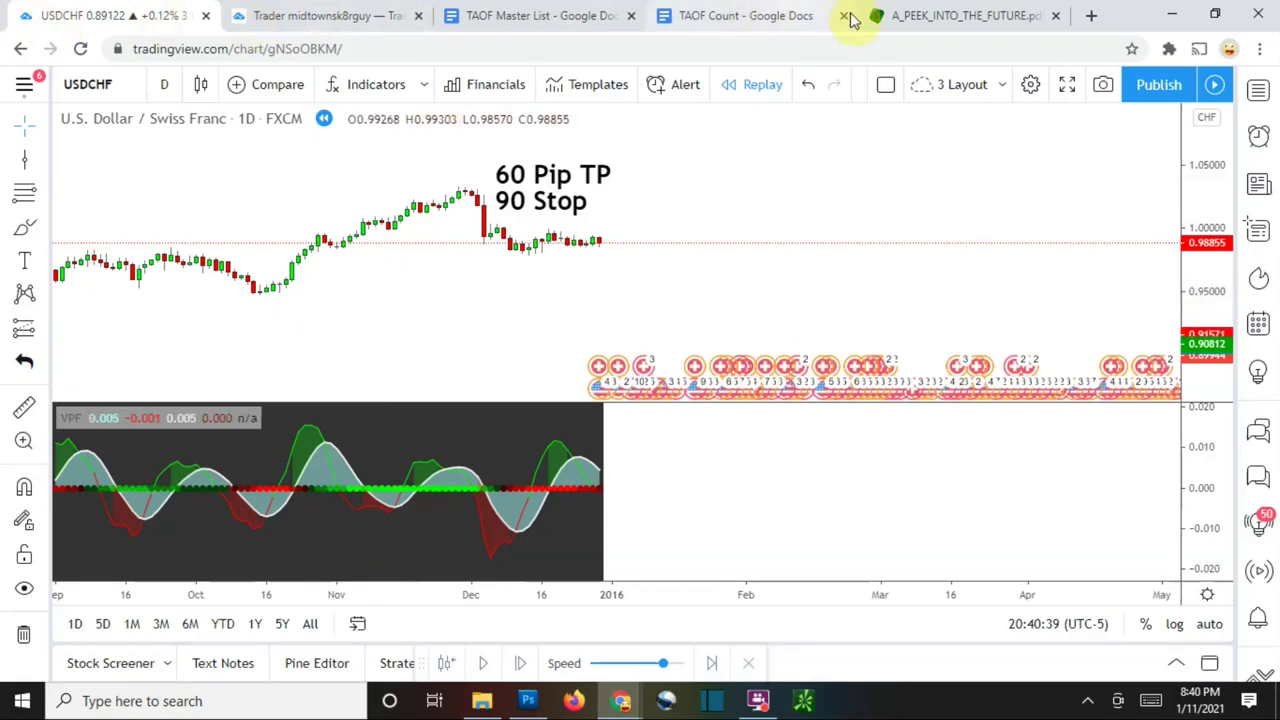
{"action": "left_click", "coordinate": [960, 14]}
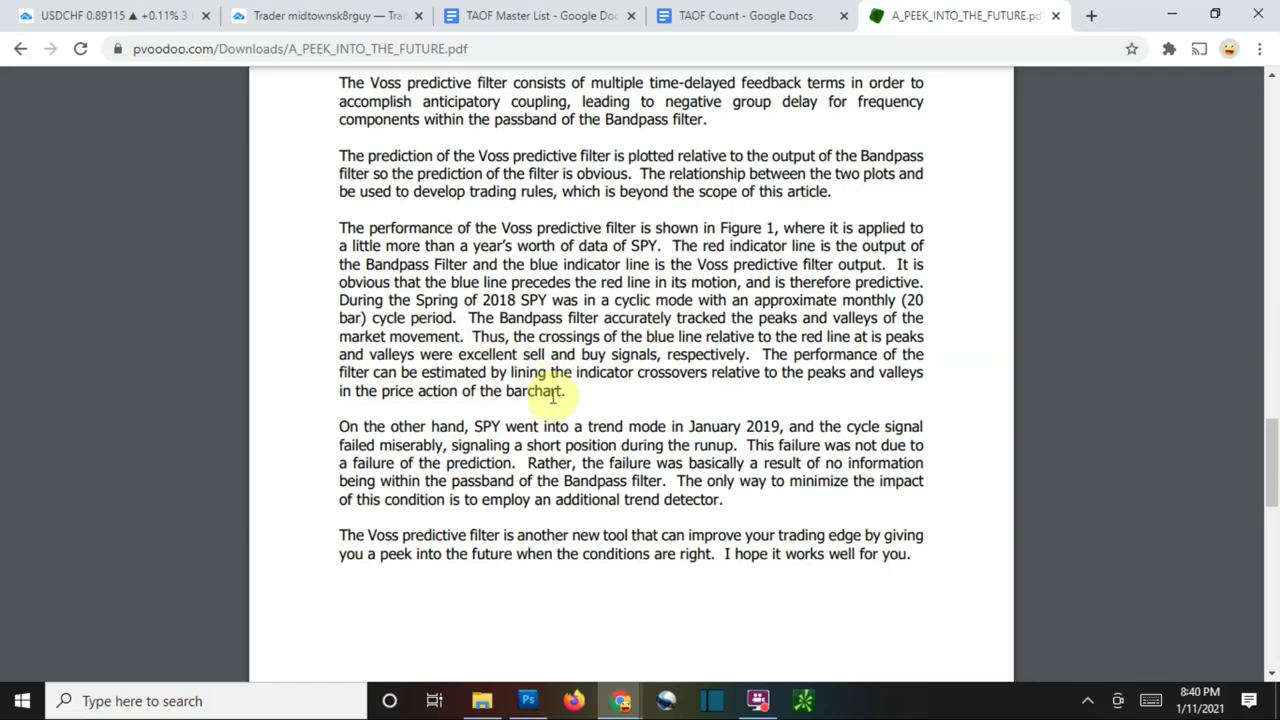
{"action": "scroll", "coordinate": [486, 405], "scroll_direction": "up", "scroll_amount": 5}
{"action": "scroll", "coordinate": [480, 400], "scroll_direction": "up", "scroll_amount": 7}
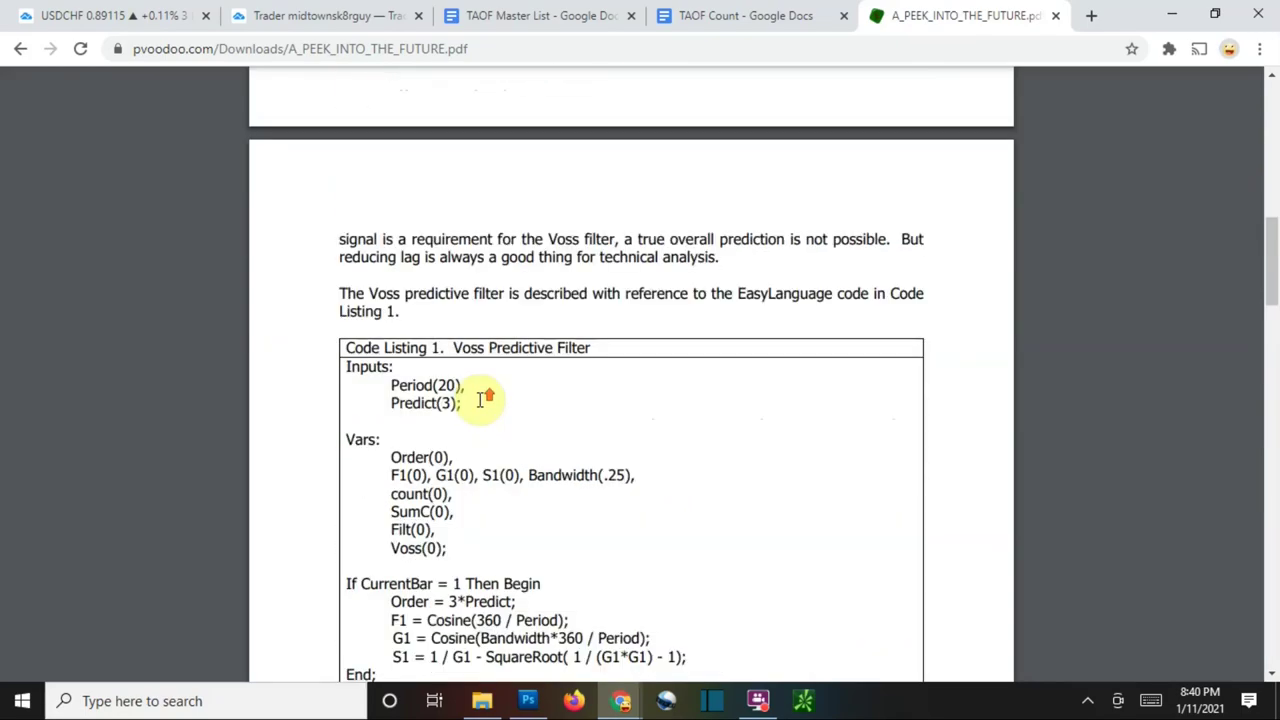
{"action": "scroll", "coordinate": [480, 400], "scroll_direction": "down", "scroll_amount": 20}
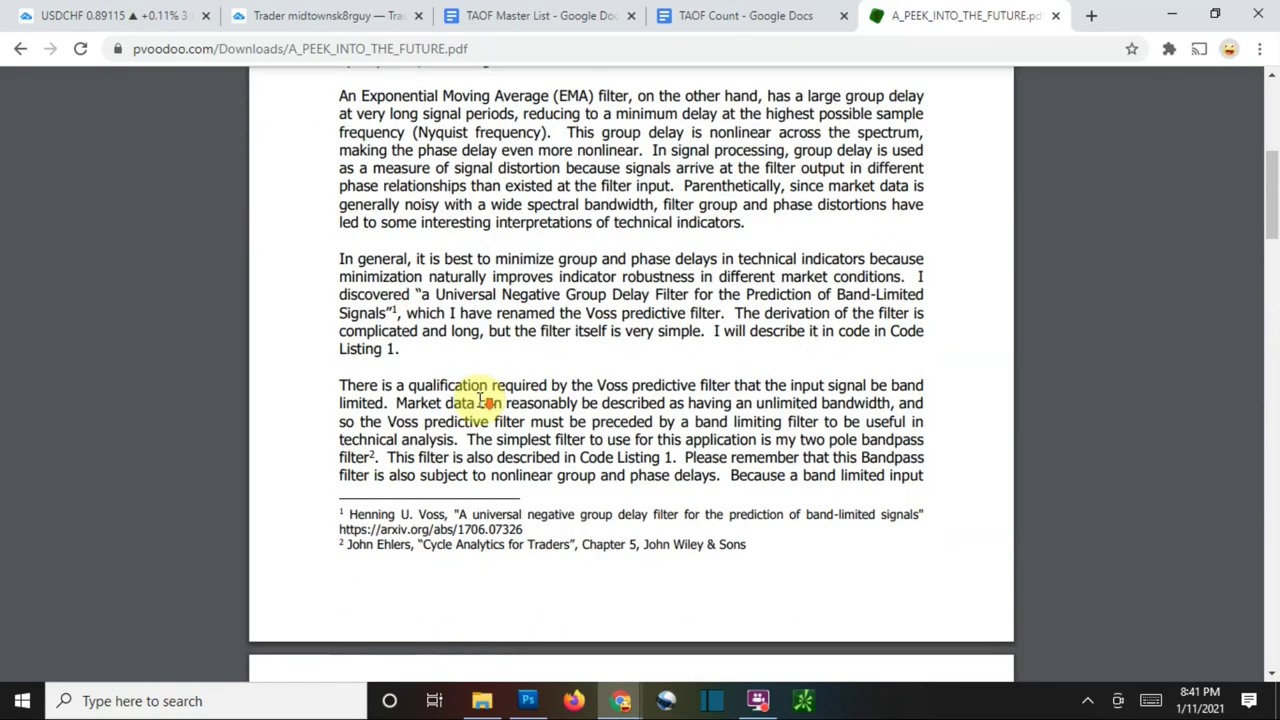
{"action": "scroll", "coordinate": [484, 400], "scroll_direction": "down", "scroll_amount": 4}
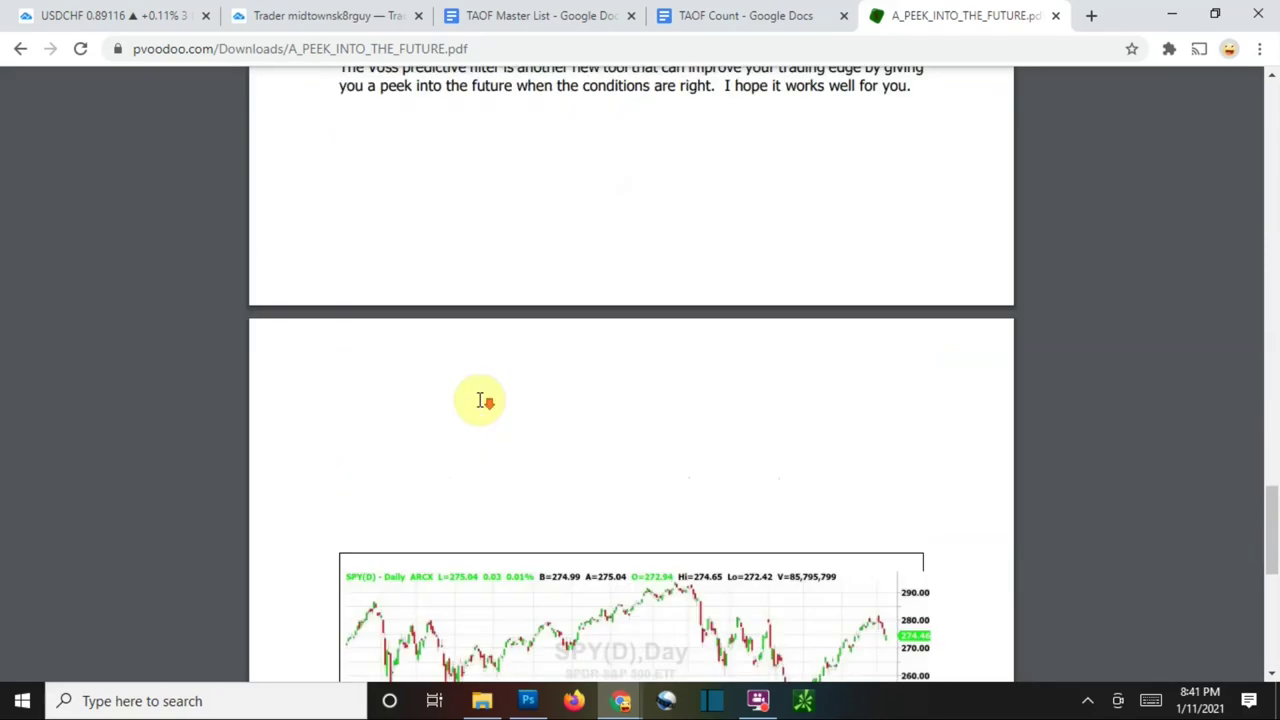
{"action": "scroll", "coordinate": [480, 400], "scroll_direction": "down", "scroll_amount": 4}
{"action": "scroll", "coordinate": [480, 400], "scroll_direction": "down", "scroll_amount": 2}
{"action": "scroll", "coordinate": [480, 400], "scroll_direction": "up", "scroll_amount": 4}
{"action": "scroll", "coordinate": [480, 400], "scroll_direction": "up", "scroll_amount": 5}
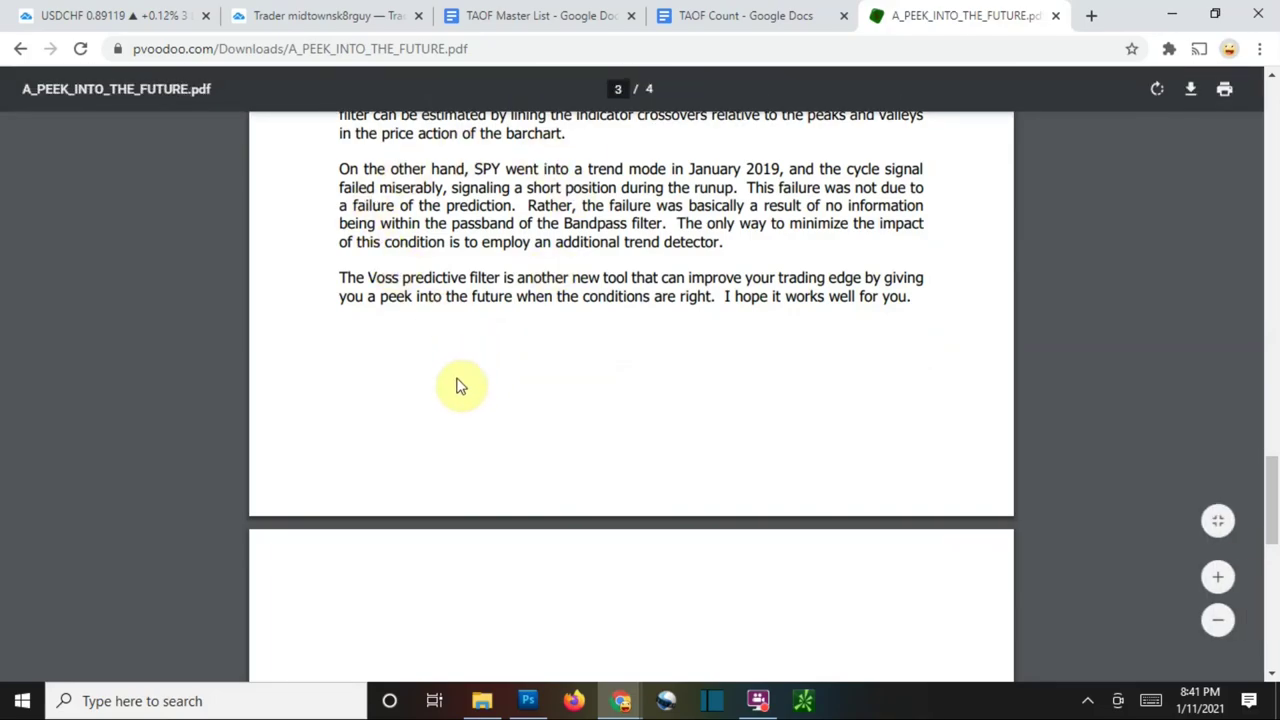
{"action": "scroll", "coordinate": [460, 386], "scroll_direction": "up", "scroll_amount": 2}
{"action": "scroll", "coordinate": [460, 386], "scroll_direction": "up", "scroll_amount": 2}
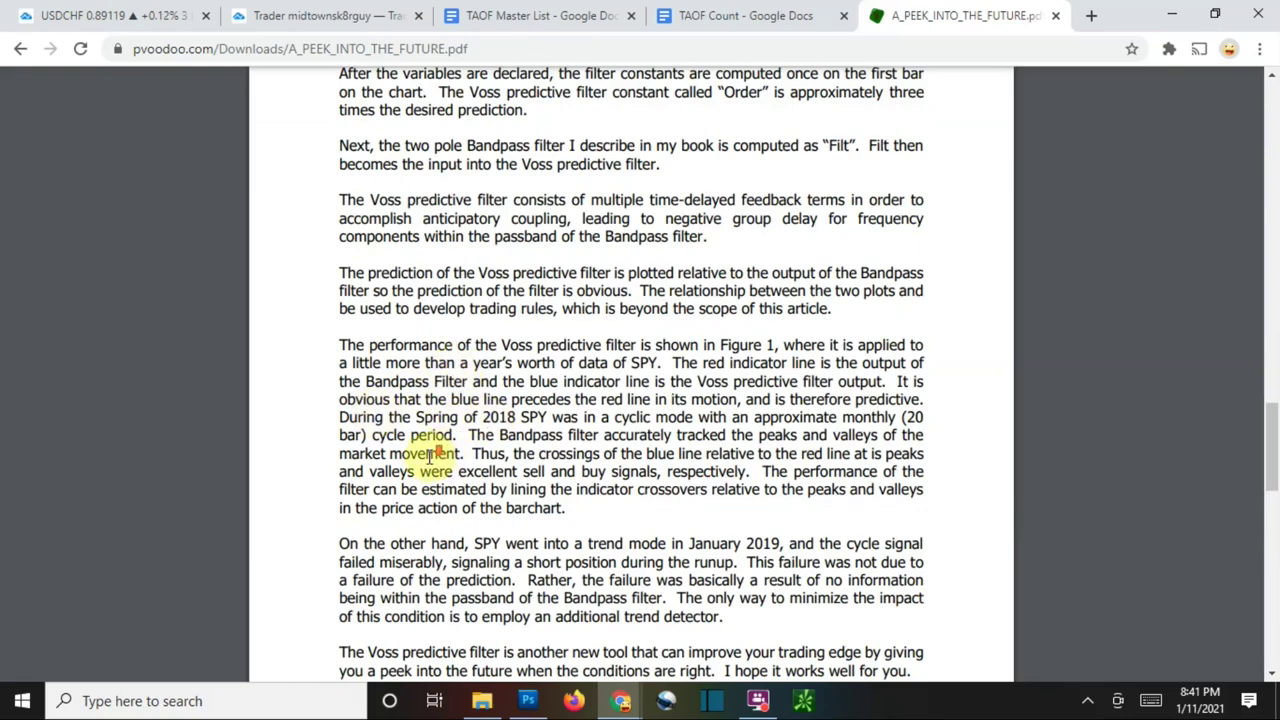
{"action": "scroll", "coordinate": [430, 453], "scroll_direction": "down", "scroll_amount": 10}
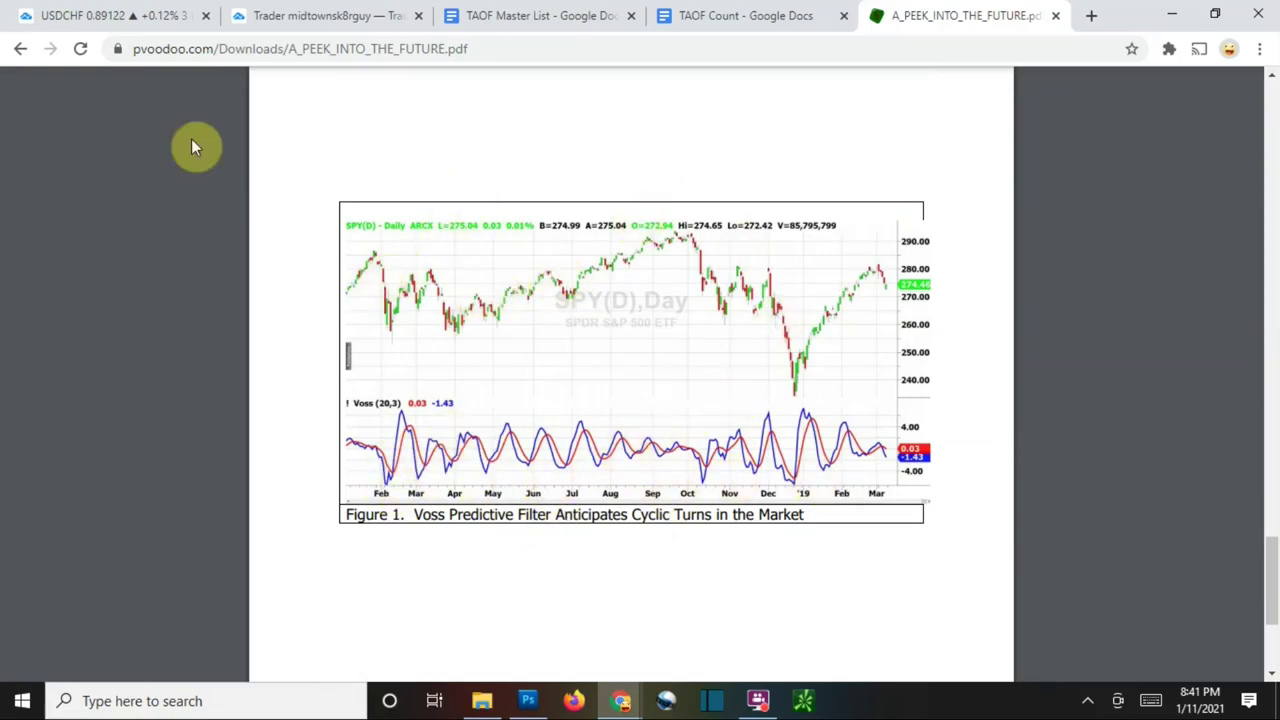
{"action": "left_click", "coordinate": [62, 14]}
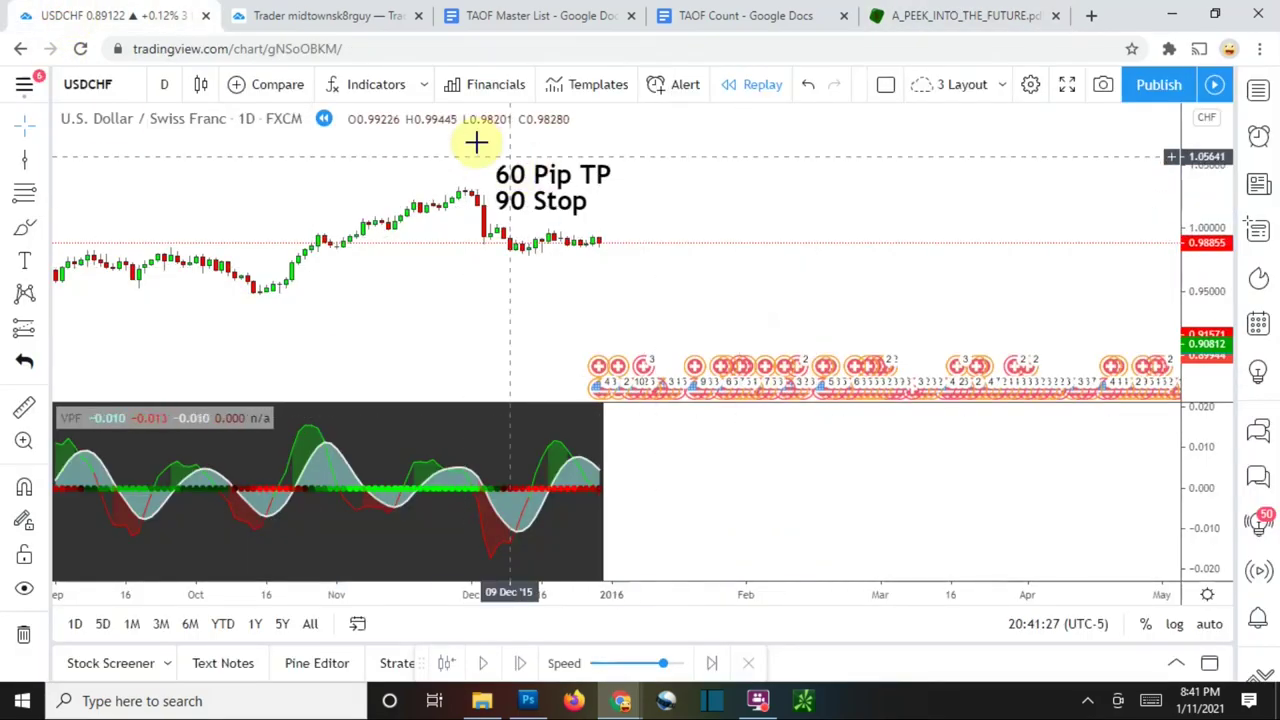
Add '[e2] Voss Predictive Filter' as a new pane below the first VPF, then view the PDF article.
{"action": "left_click", "coordinate": [378, 85]}
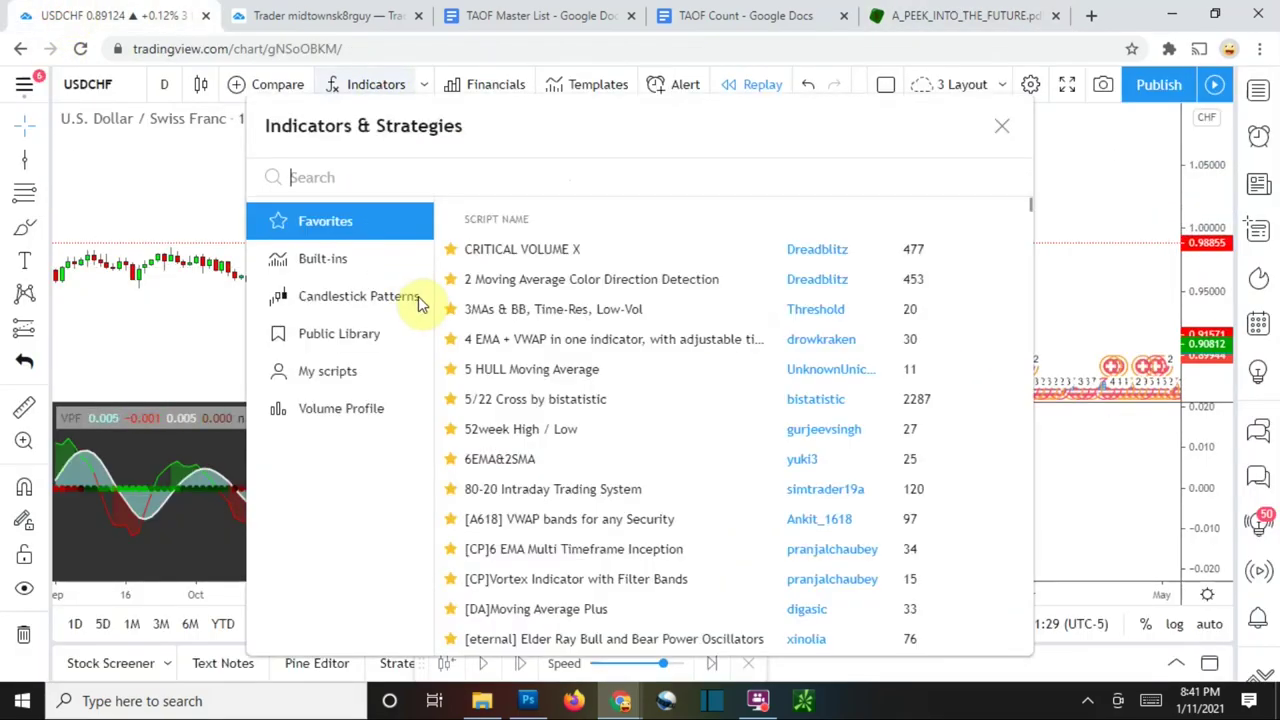
{"action": "type", "text": "voss"}
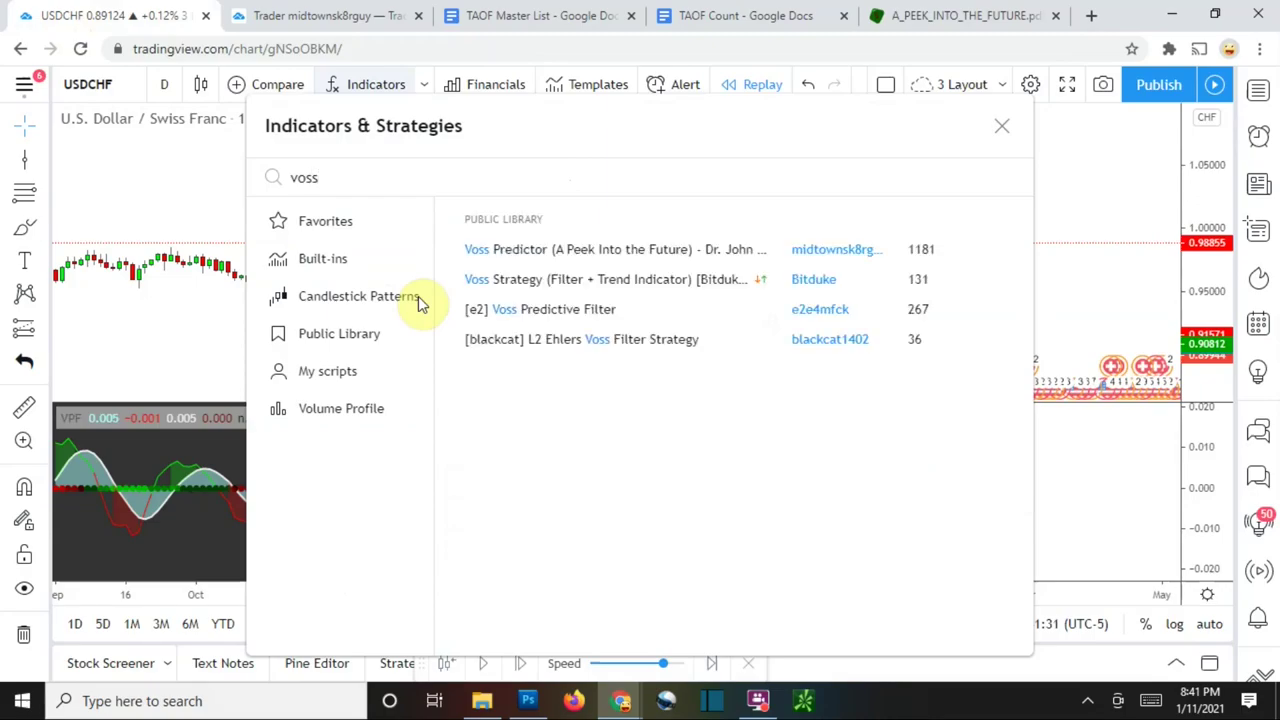
{"action": "left_click", "coordinate": [549, 312]}
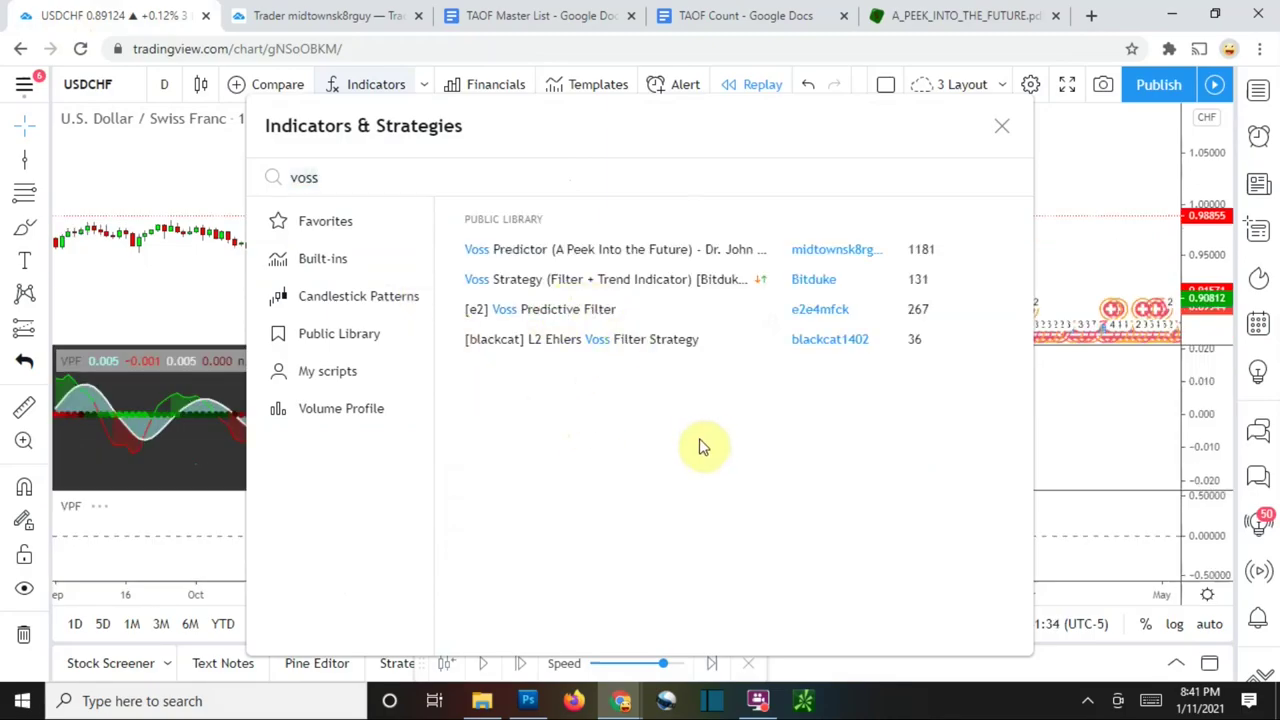
{"action": "left_click", "coordinate": [998, 131]}
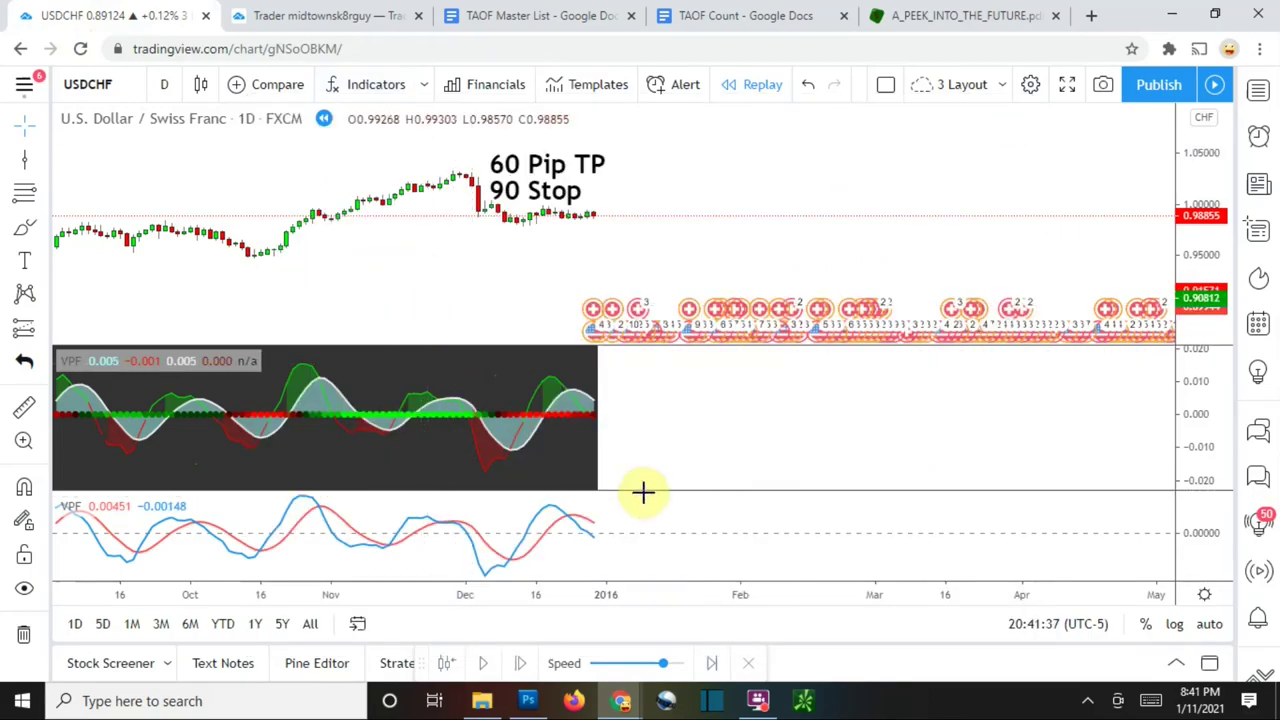
{"action": "left_click_drag", "start_coordinate": [618, 491], "coordinate": [649, 451]}
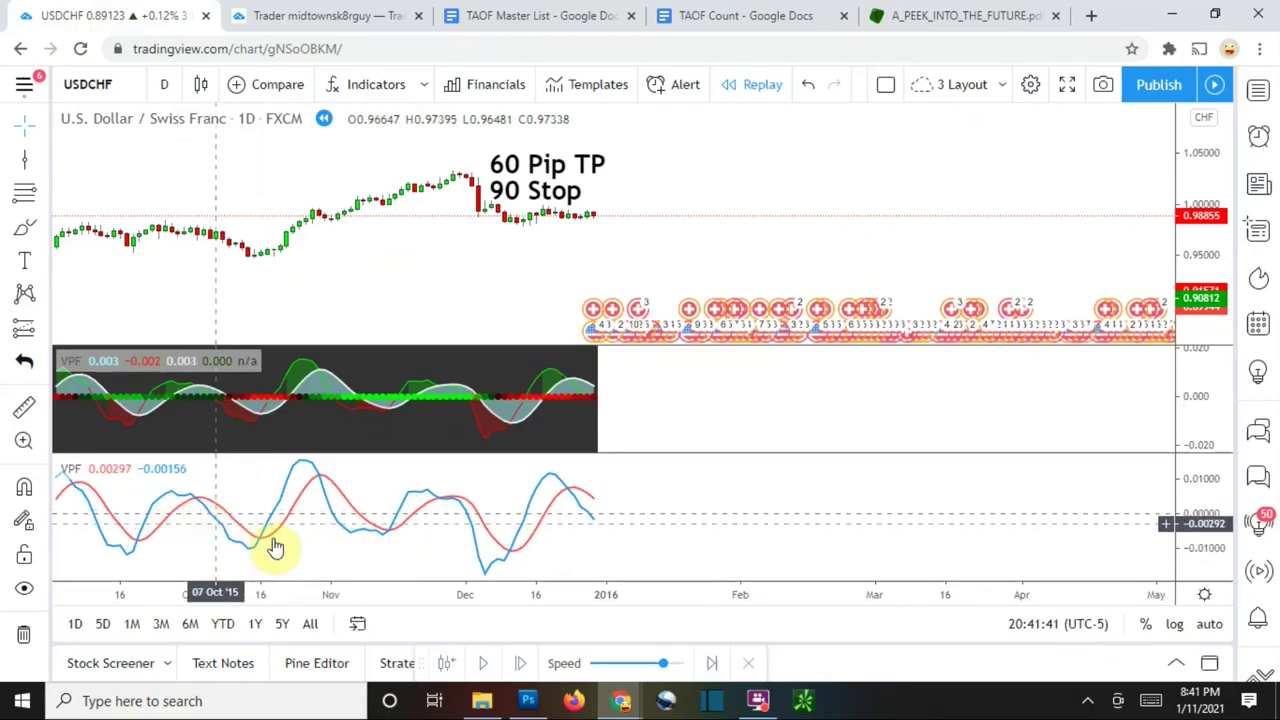
{"action": "left_click", "coordinate": [929, 15]}
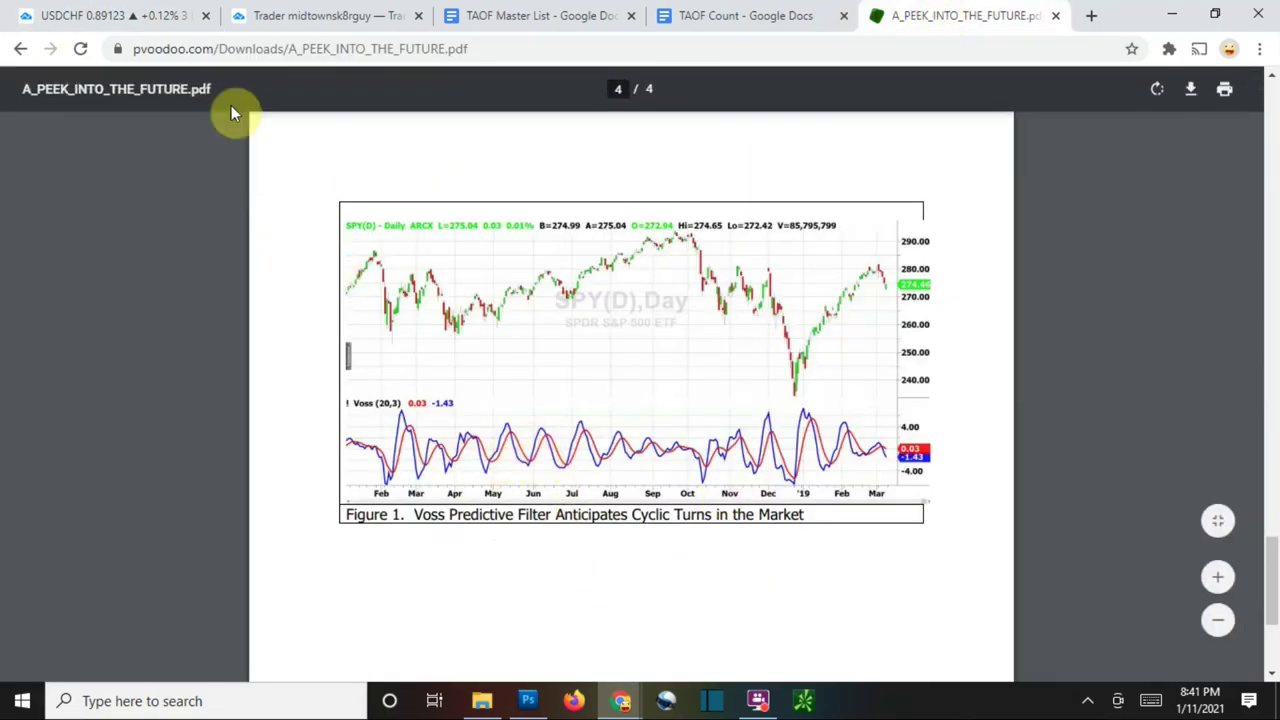
Return to the USDCHF chart and pan it slightly to view both VPF panes.
{"action": "left_click", "coordinate": [55, 15]}
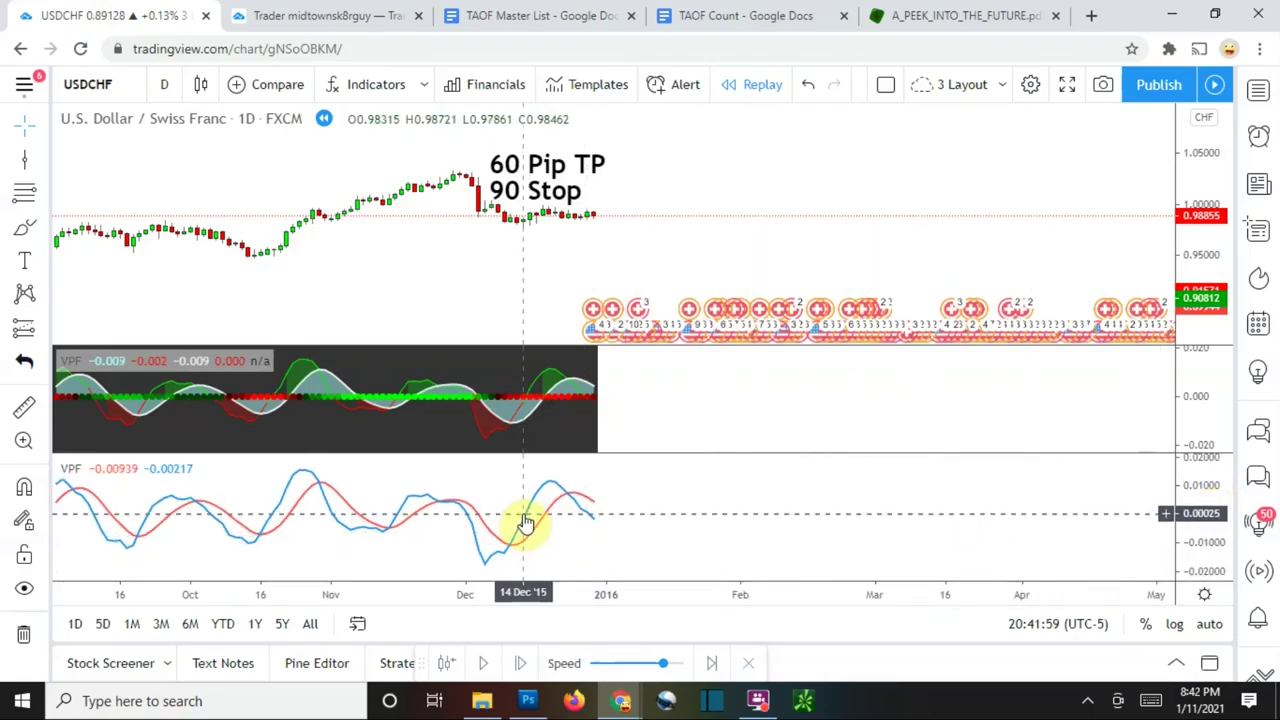
{"action": "left_click_drag", "start_coordinate": [638, 548], "coordinate": [647, 552]}
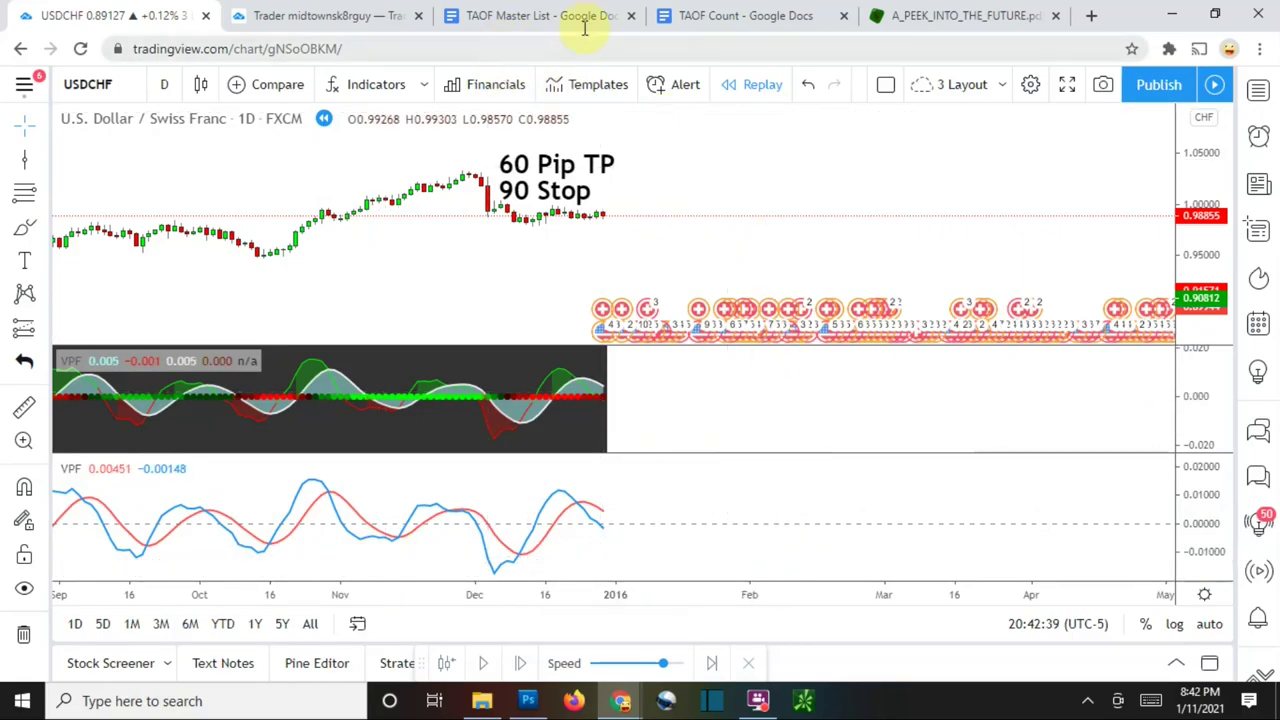
Scroll A_PEEK_INTO_THE_FUTURE.pdf to Figure 1, the Voss Predictive Filter chart on SPY.
{"action": "left_click", "coordinate": [978, 15]}
{"action": "scroll", "coordinate": [569, 429], "scroll_direction": "up", "scroll_amount": 7}
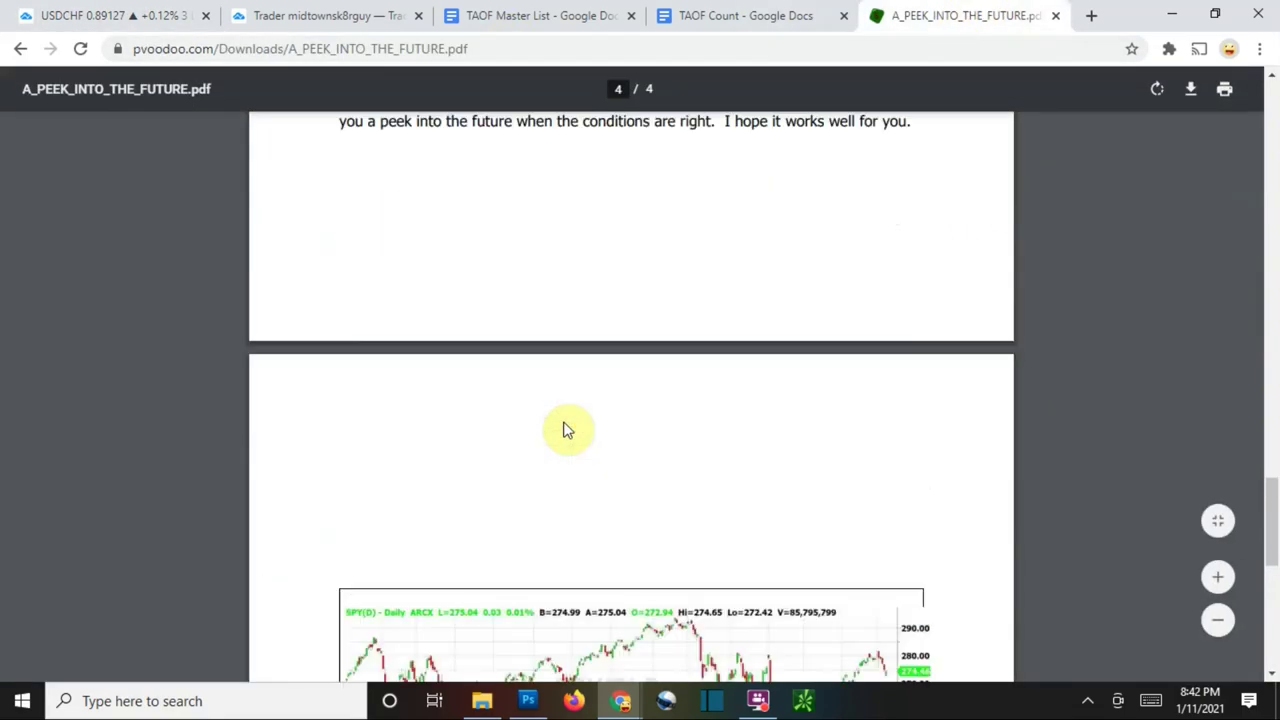
{"action": "scroll", "coordinate": [569, 429], "scroll_direction": "up", "scroll_amount": 10}
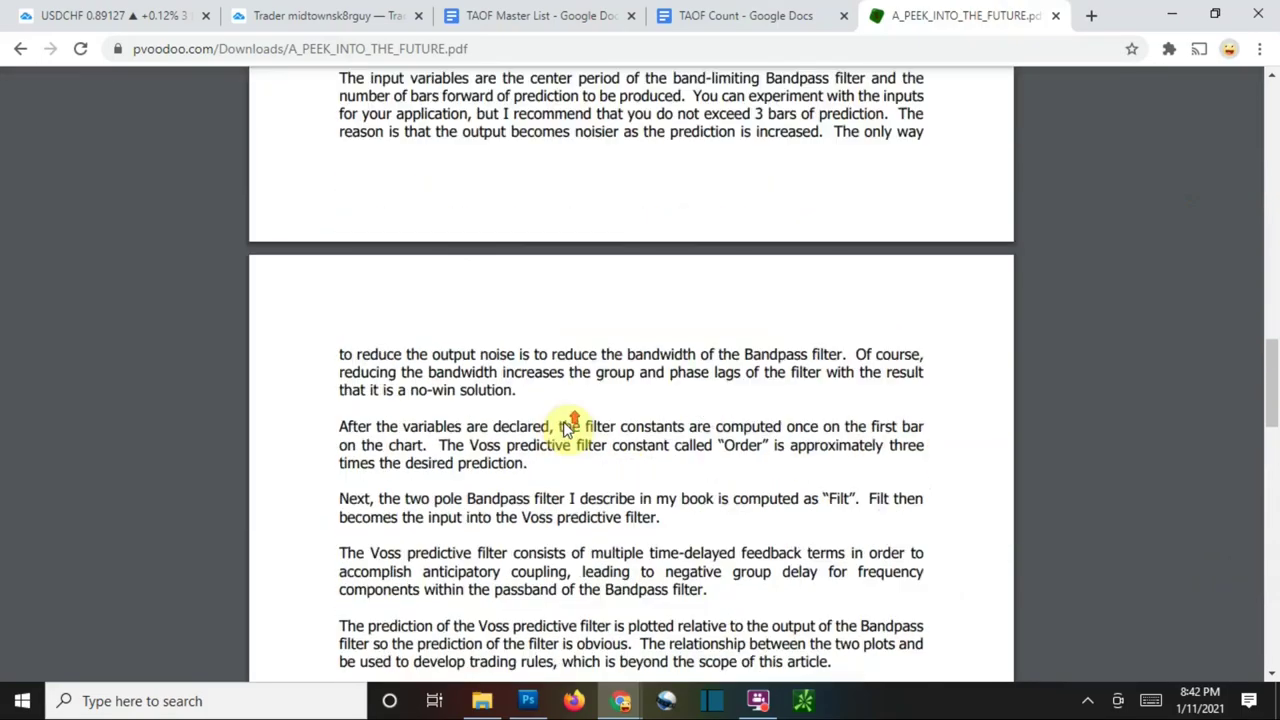
{"action": "scroll", "coordinate": [569, 429], "scroll_direction": "up", "scroll_amount": 9}
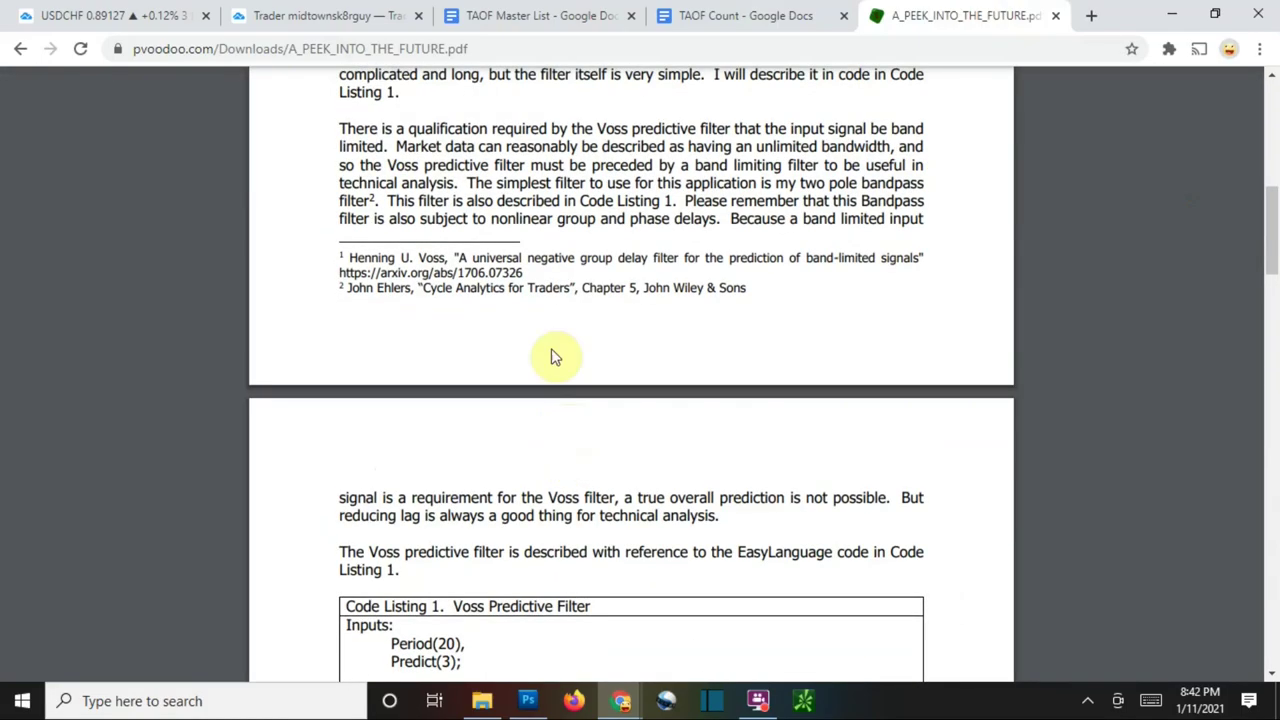
{"action": "scroll", "coordinate": [526, 247], "scroll_direction": "up", "scroll_amount": 8}
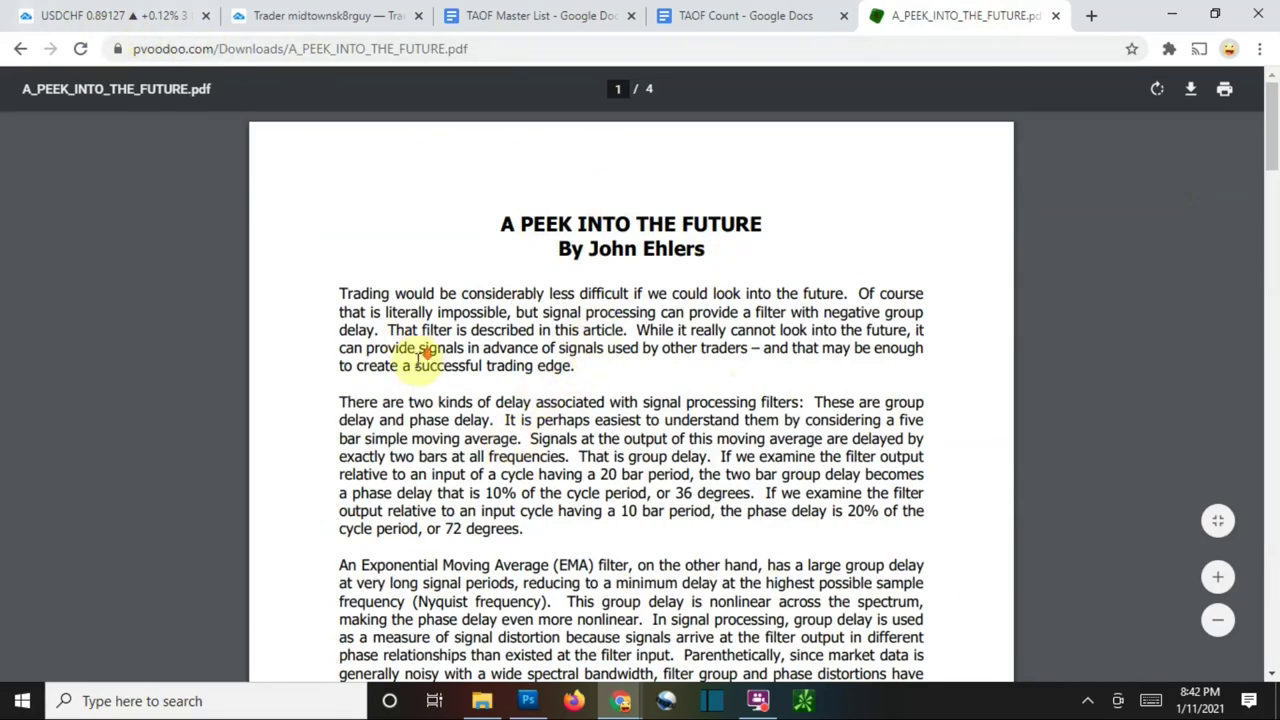
{"action": "scroll", "coordinate": [421, 360], "scroll_direction": "down", "scroll_amount": 20}
{"action": "scroll", "coordinate": [424, 376], "scroll_direction": "down", "scroll_amount": 5}
{"action": "scroll", "coordinate": [443, 363], "scroll_direction": "up", "scroll_amount": 2}
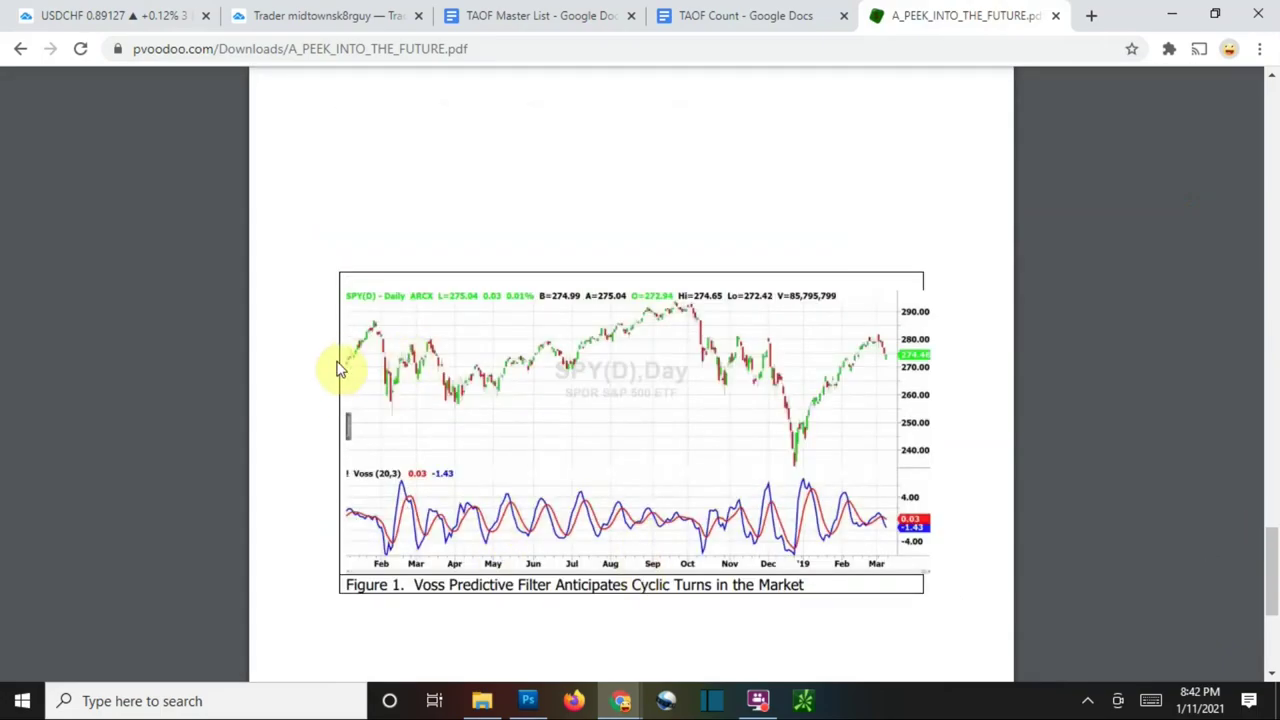
Return to the USDCHF replay chart and pan to center the recent candles.
{"action": "left_click", "coordinate": [100, 15]}
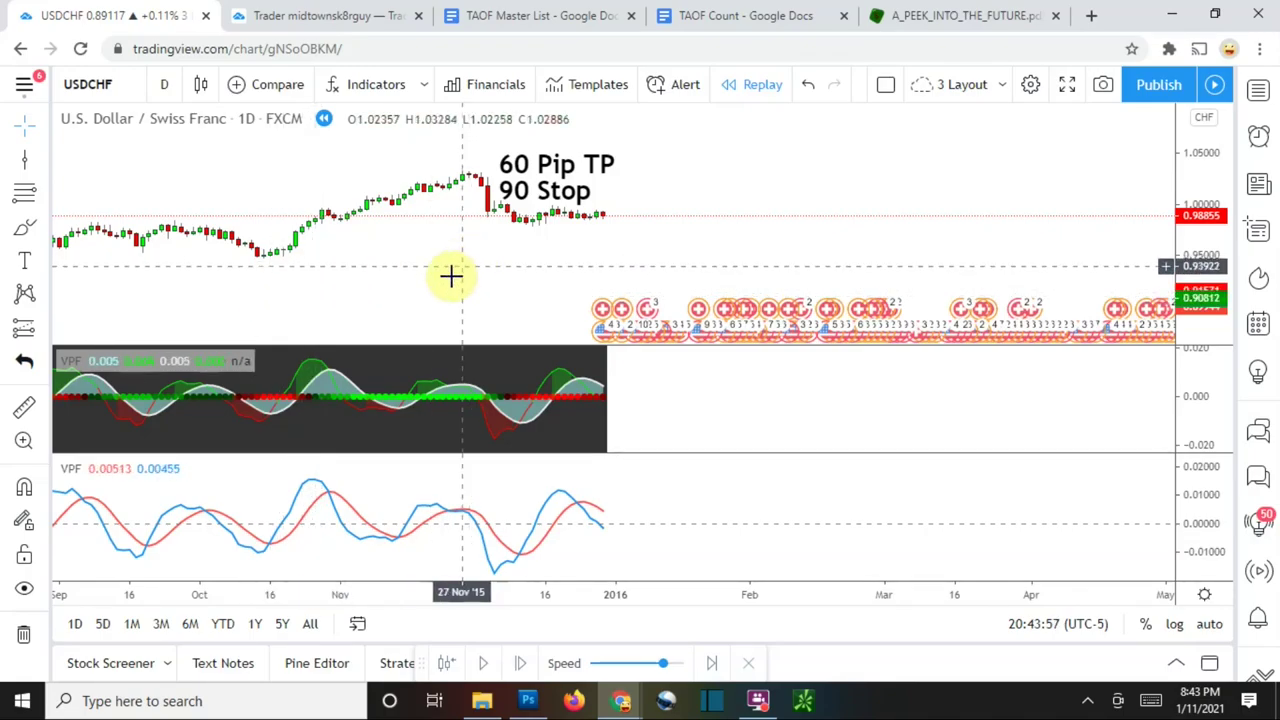
{"action": "left_click_drag", "start_coordinate": [432, 277], "coordinate": [481, 303]}
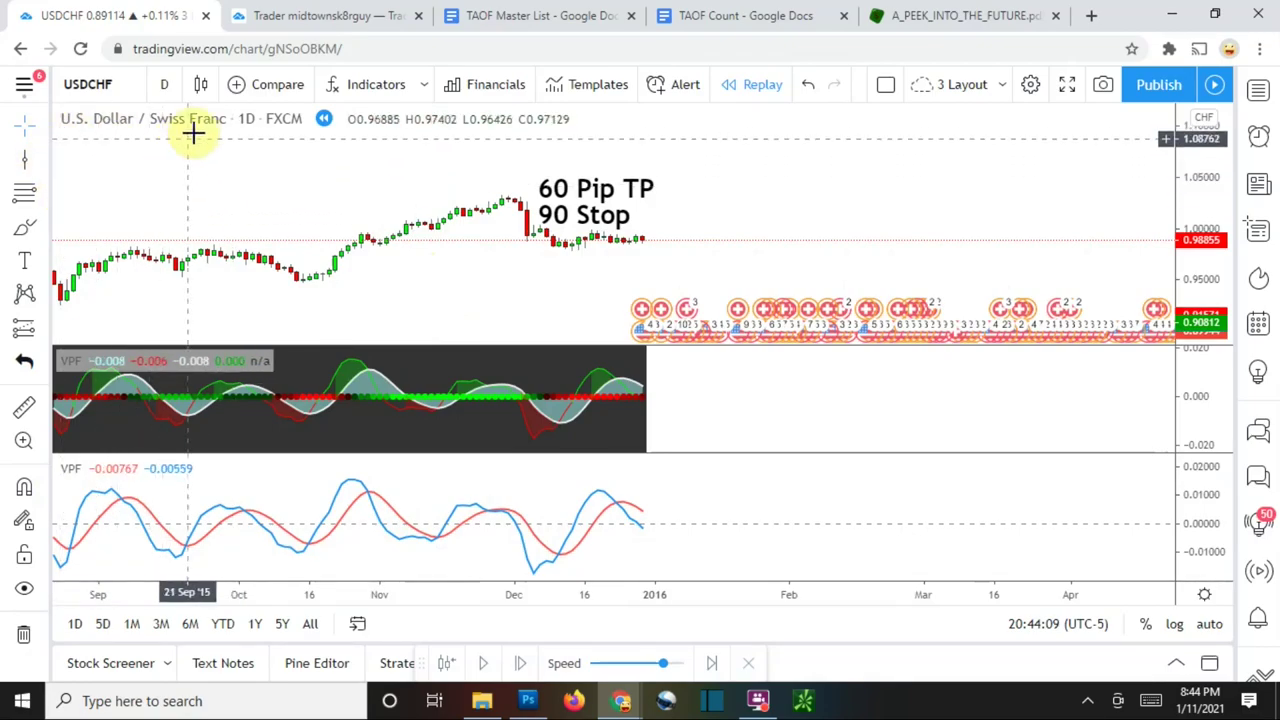
Add the built-in Moving Average Exponential indicator over the USDCHF price candles.
{"action": "left_click", "coordinate": [372, 86]}
{"action": "scroll", "coordinate": [603, 388], "scroll_direction": "down", "scroll_amount": 5}
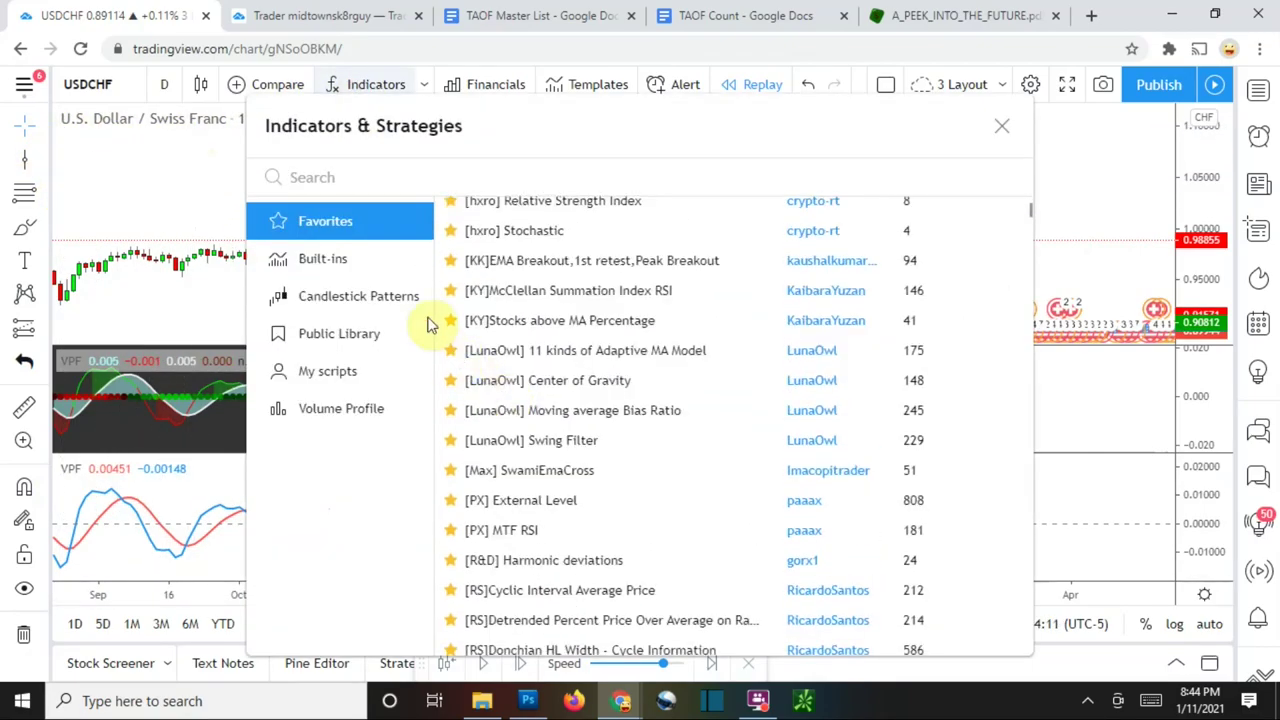
{"action": "left_click", "coordinate": [343, 258]}
{"action": "scroll", "coordinate": [515, 372], "scroll_direction": "down", "scroll_amount": 8}
{"action": "scroll", "coordinate": [515, 372], "scroll_direction": "down", "scroll_amount": 15}
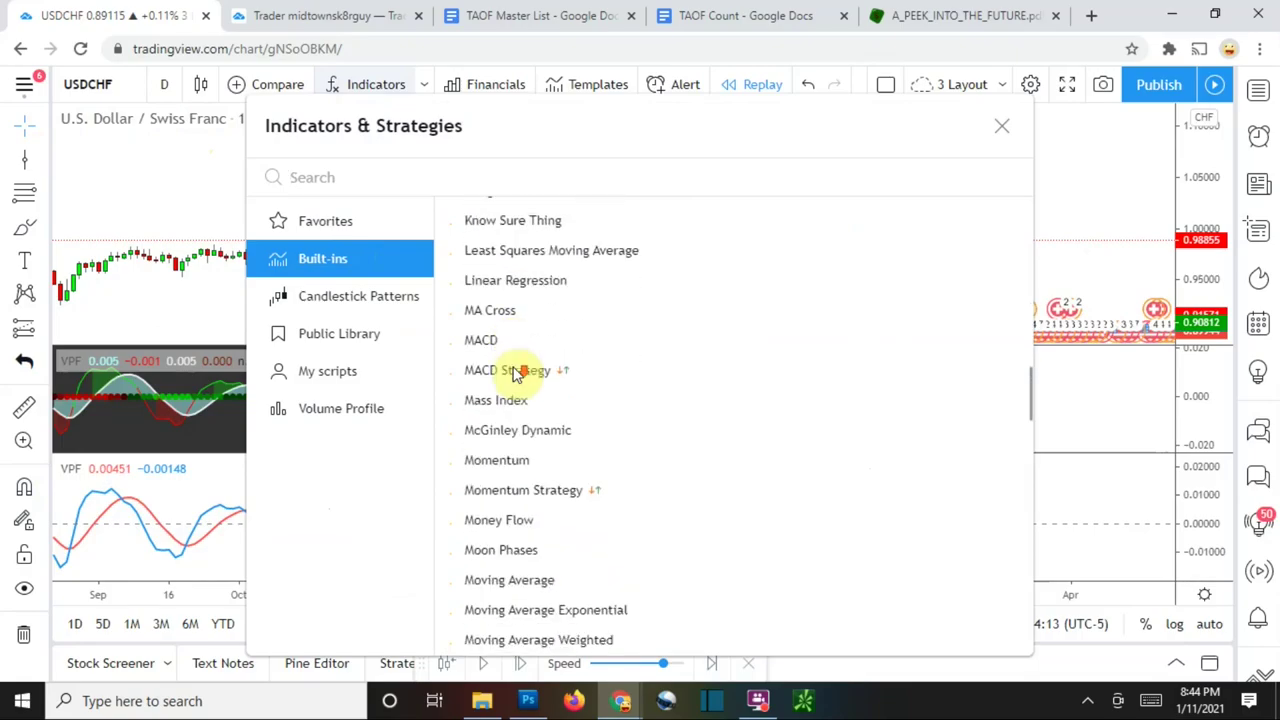
{"action": "scroll", "coordinate": [515, 372], "scroll_direction": "down", "scroll_amount": 5}
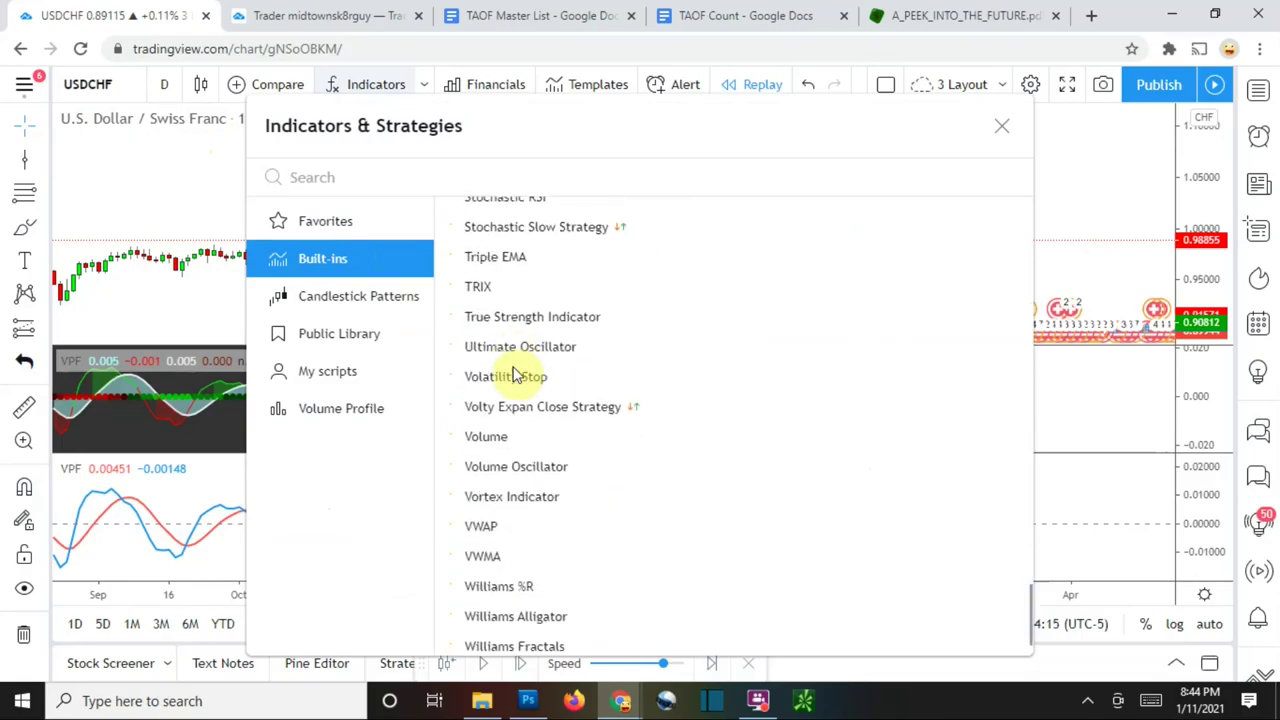
{"action": "scroll", "coordinate": [505, 398], "scroll_direction": "down", "scroll_amount": 1}
{"action": "scroll", "coordinate": [505, 405], "scroll_direction": "up", "scroll_amount": 3}
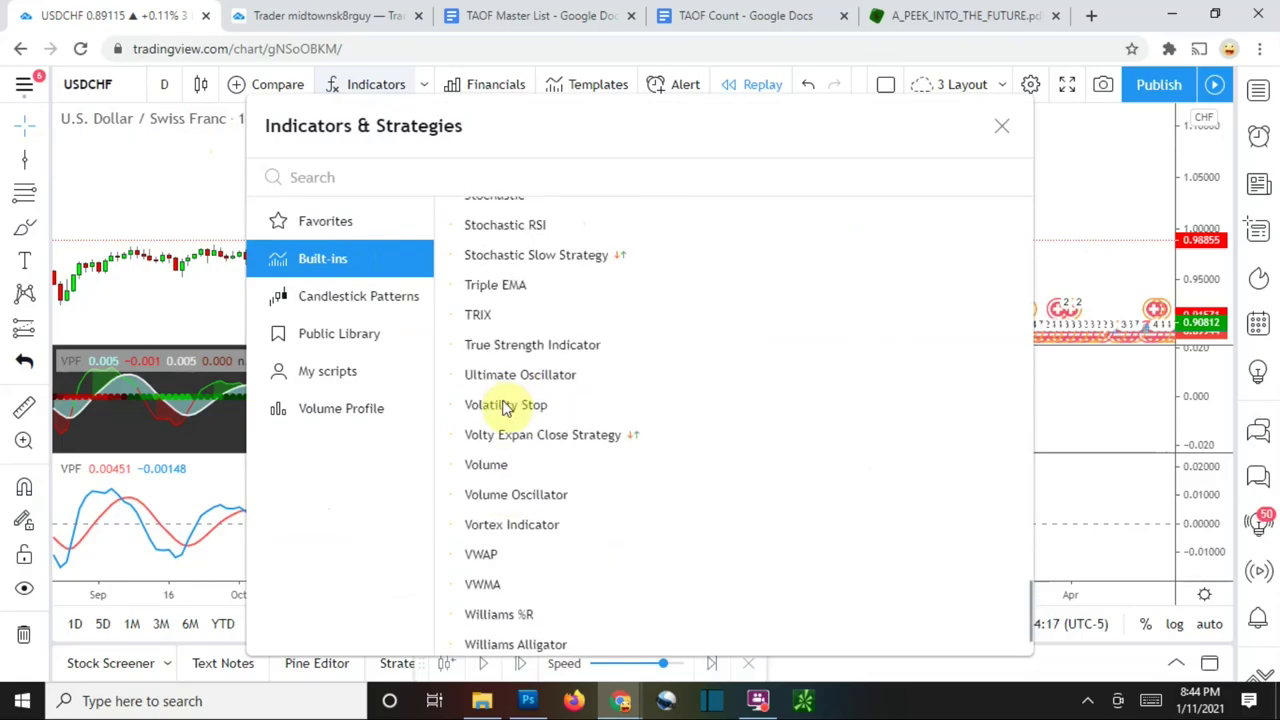
{"action": "scroll", "coordinate": [505, 408], "scroll_direction": "up", "scroll_amount": 4}
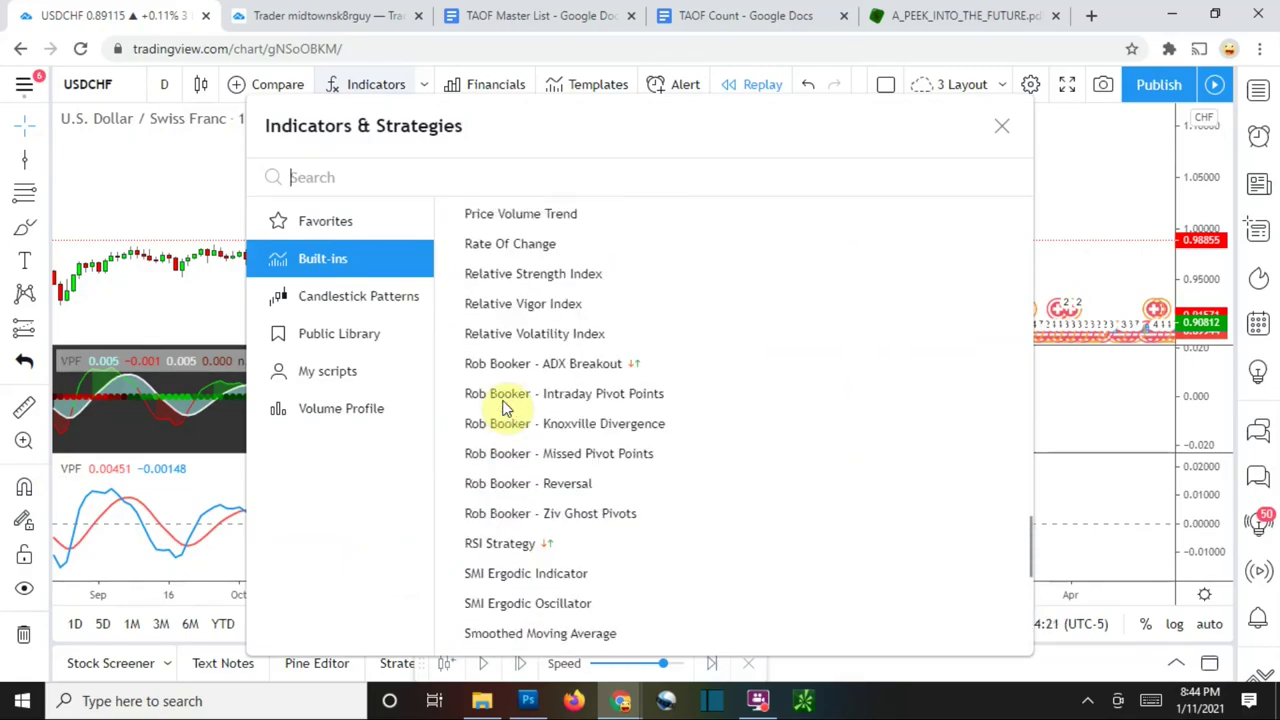
{"action": "scroll", "coordinate": [505, 408], "scroll_direction": "up", "scroll_amount": 4}
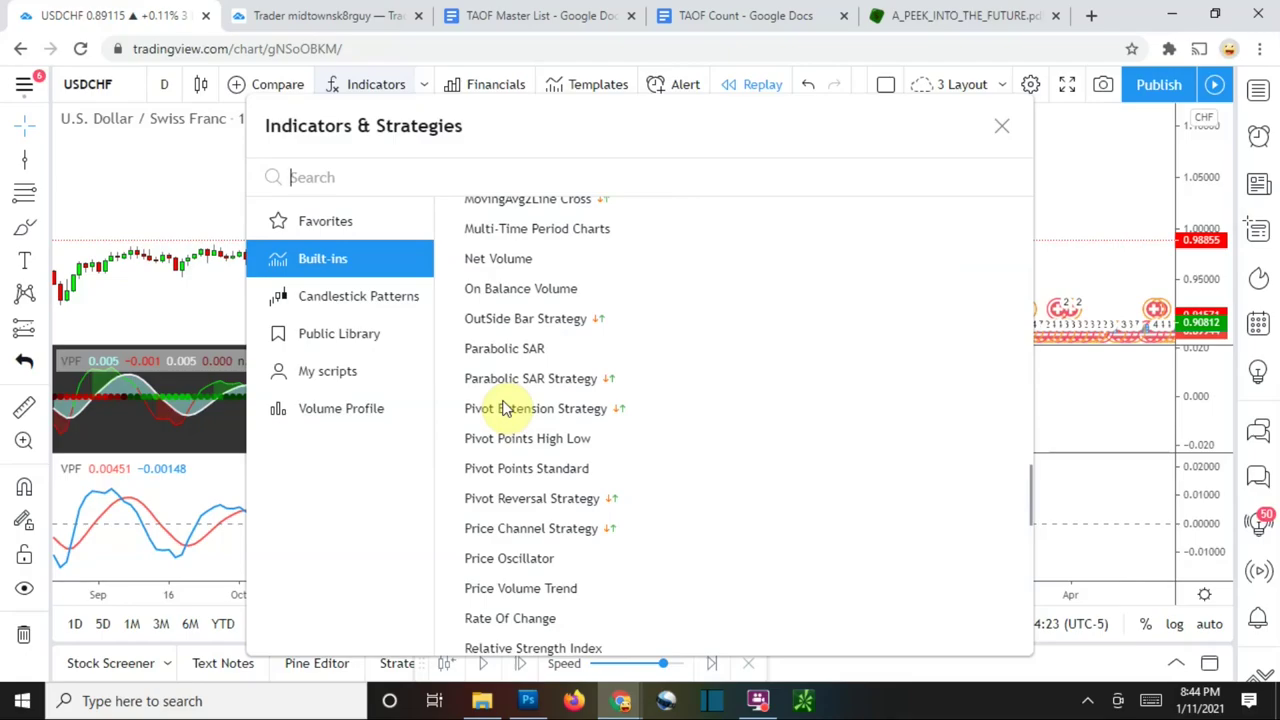
{"action": "scroll", "coordinate": [505, 408], "scroll_direction": "up", "scroll_amount": 3}
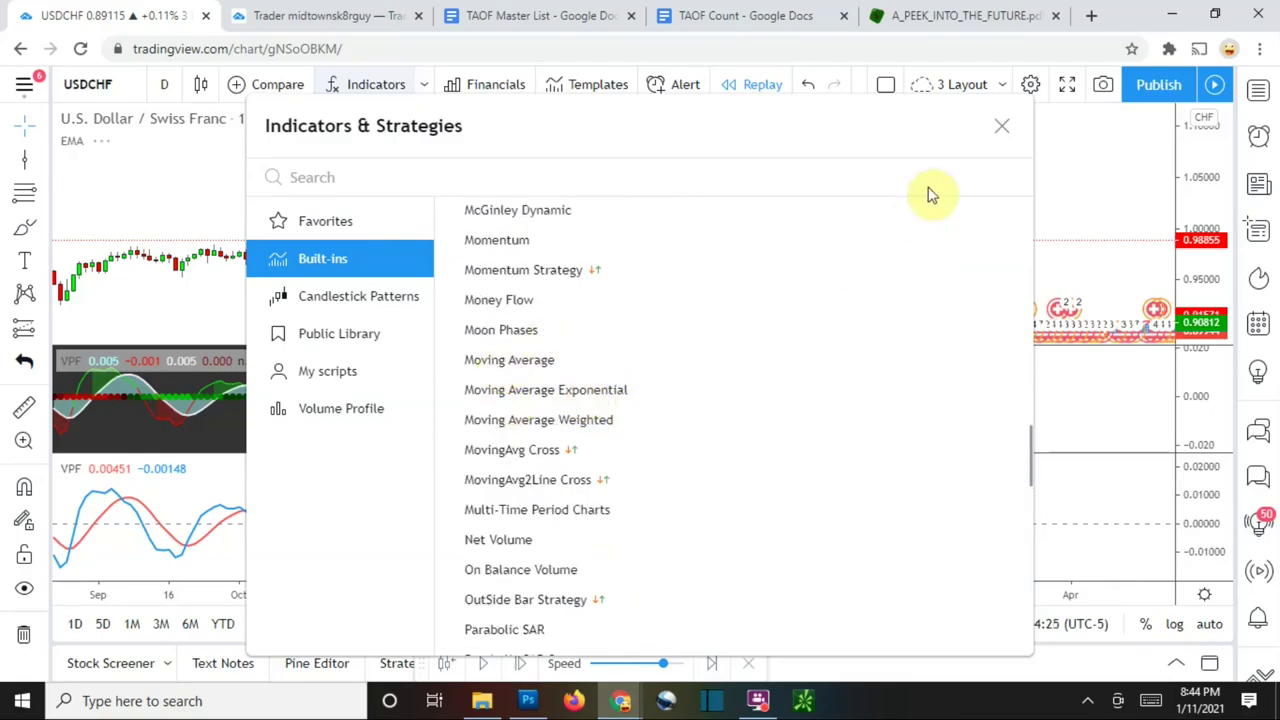
{"action": "left_click", "coordinate": [1002, 126]}
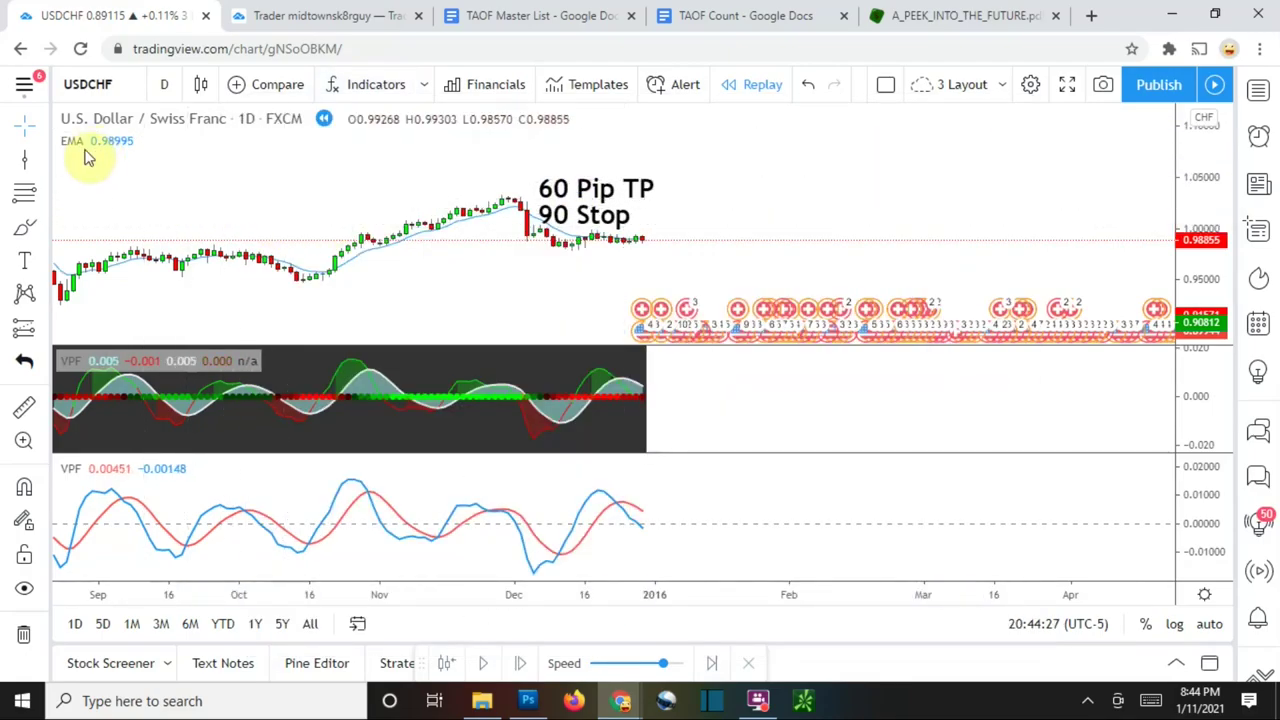
Change the EMA's Length input to 100 and apply the settings.
{"action": "left_click", "coordinate": [126, 141]}
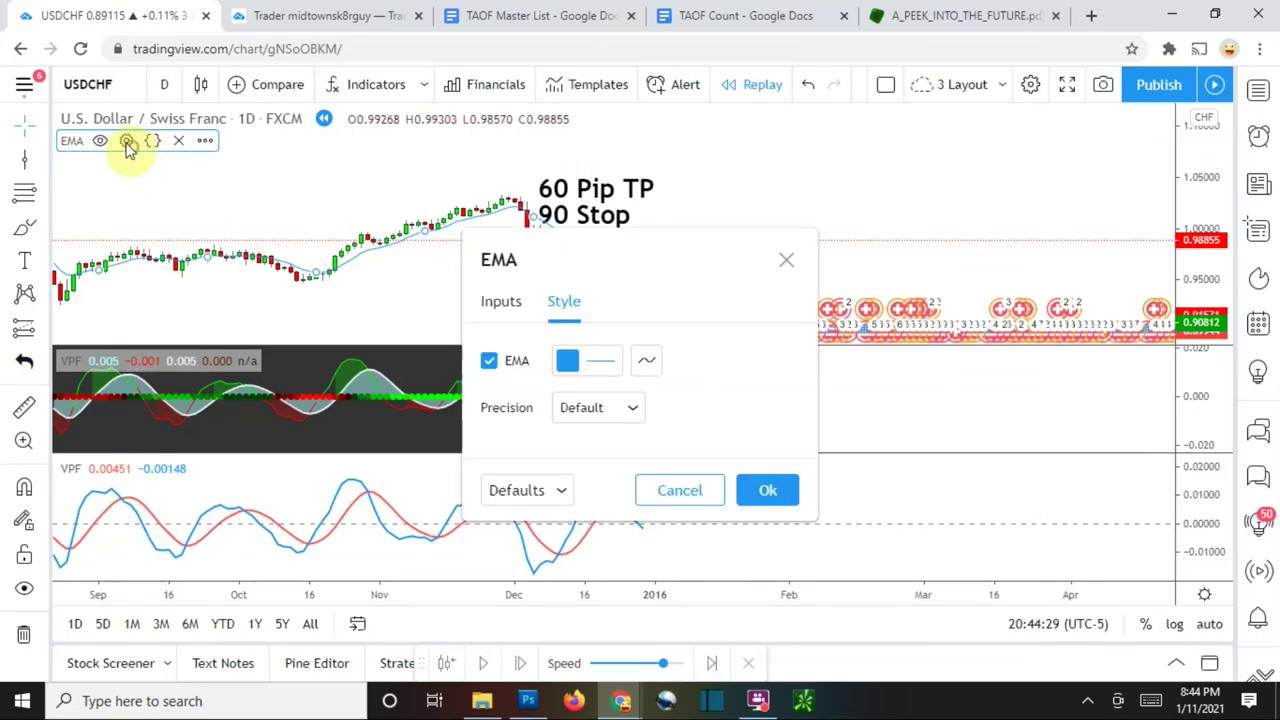
{"action": "left_click", "coordinate": [512, 302]}
{"action": "left_click", "coordinate": [586, 408]}
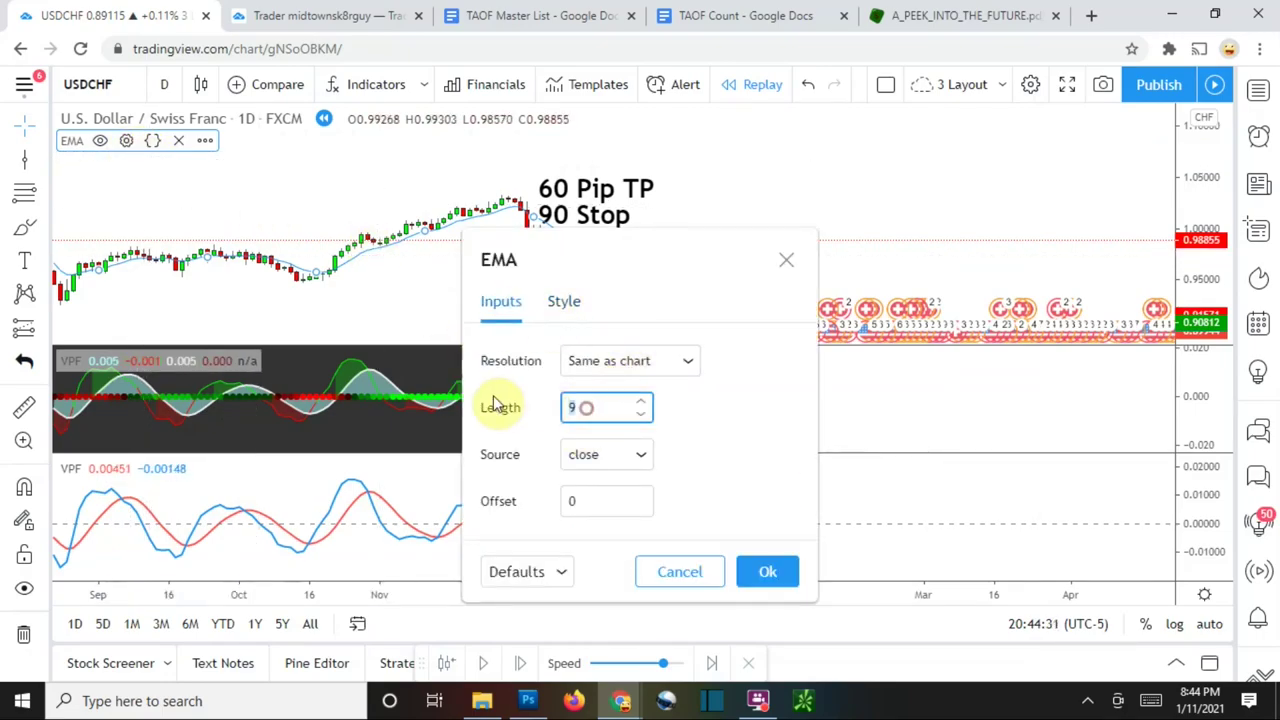
{"action": "left_click", "coordinate": [780, 428]}
{"action": "double_click", "coordinate": [597, 404]}
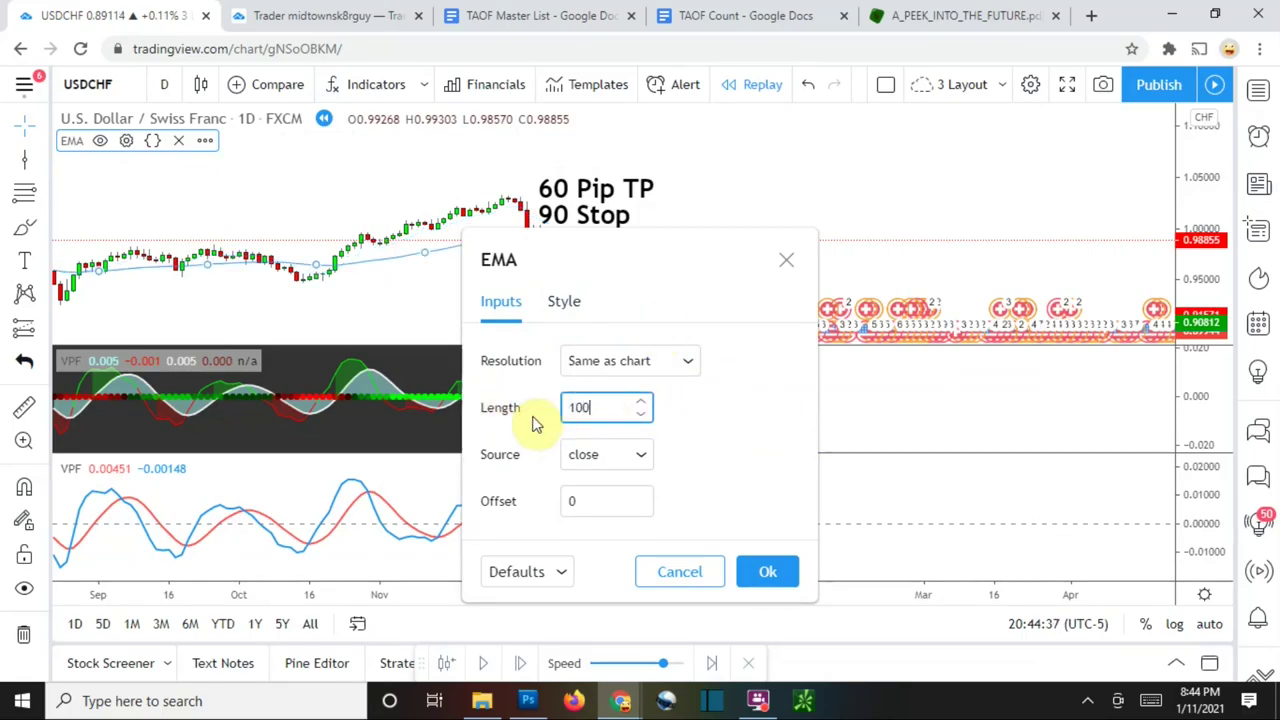
{"action": "left_click", "coordinate": [714, 414]}
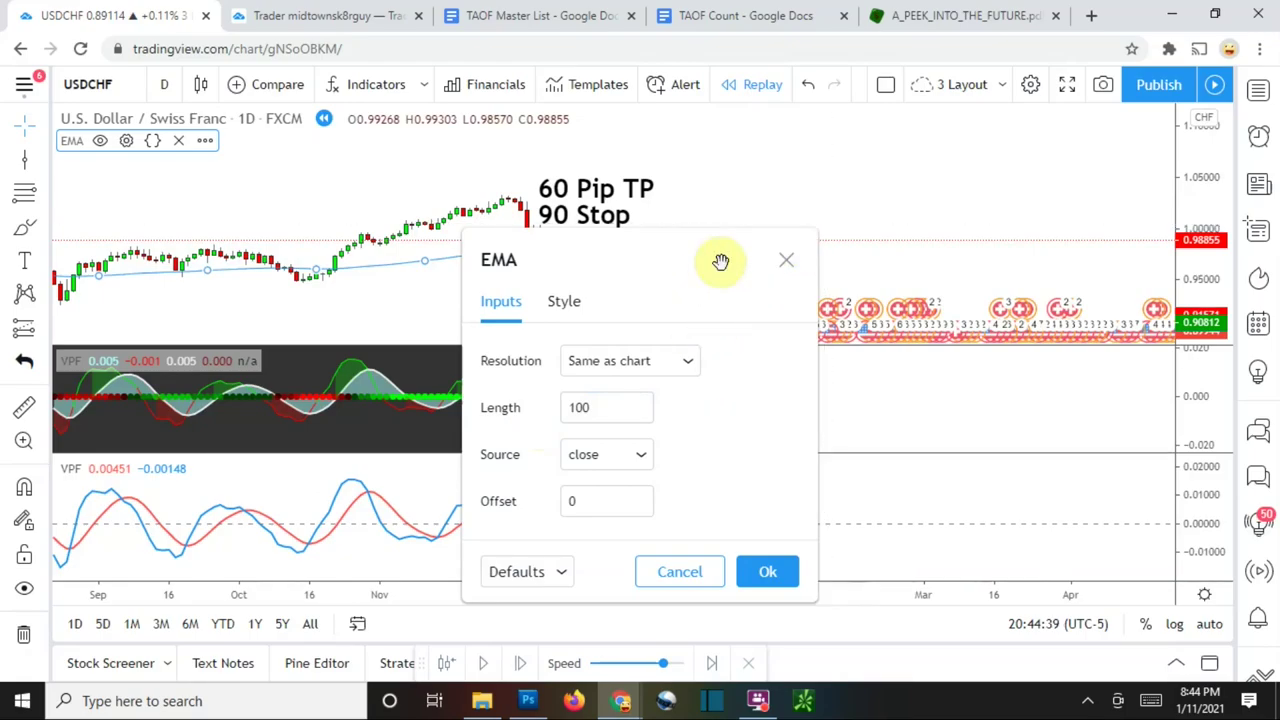
{"action": "left_click", "coordinate": [767, 570]}
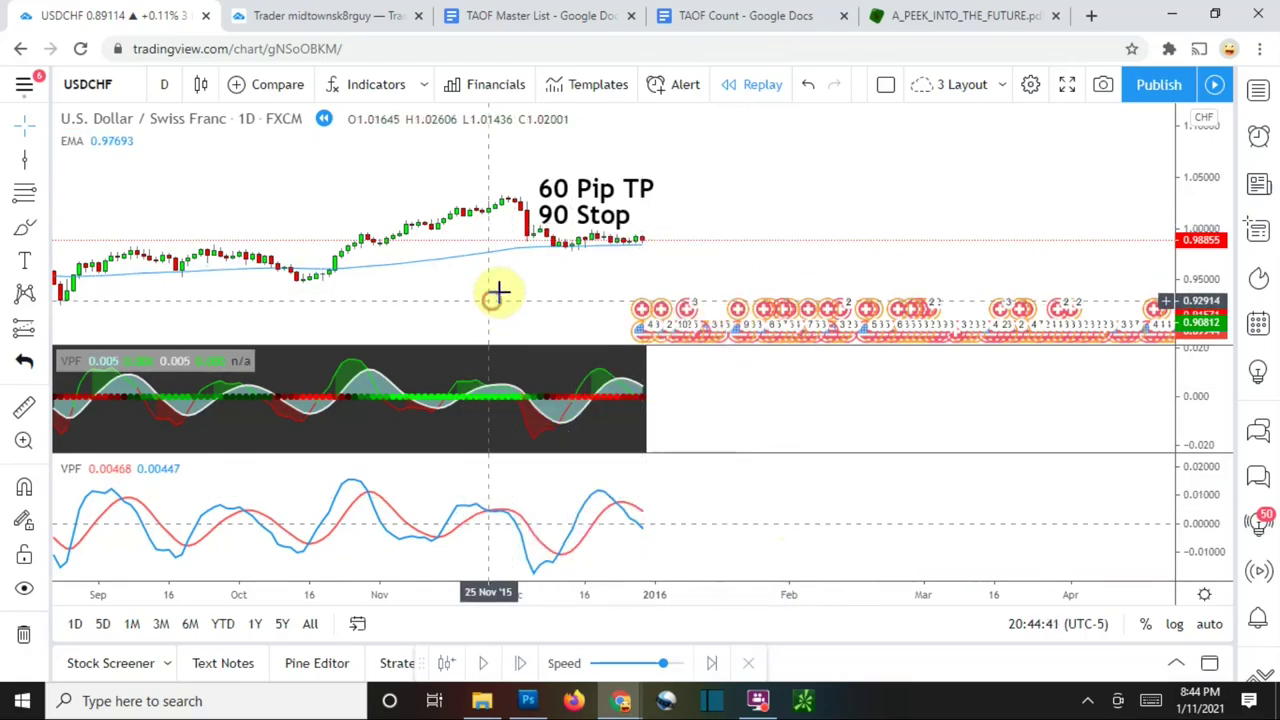
Nudge the USDCHF chart and drag the price scale up to stretch the candles vertically.
{"action": "left_click_drag", "start_coordinate": [494, 294], "coordinate": [514, 280]}
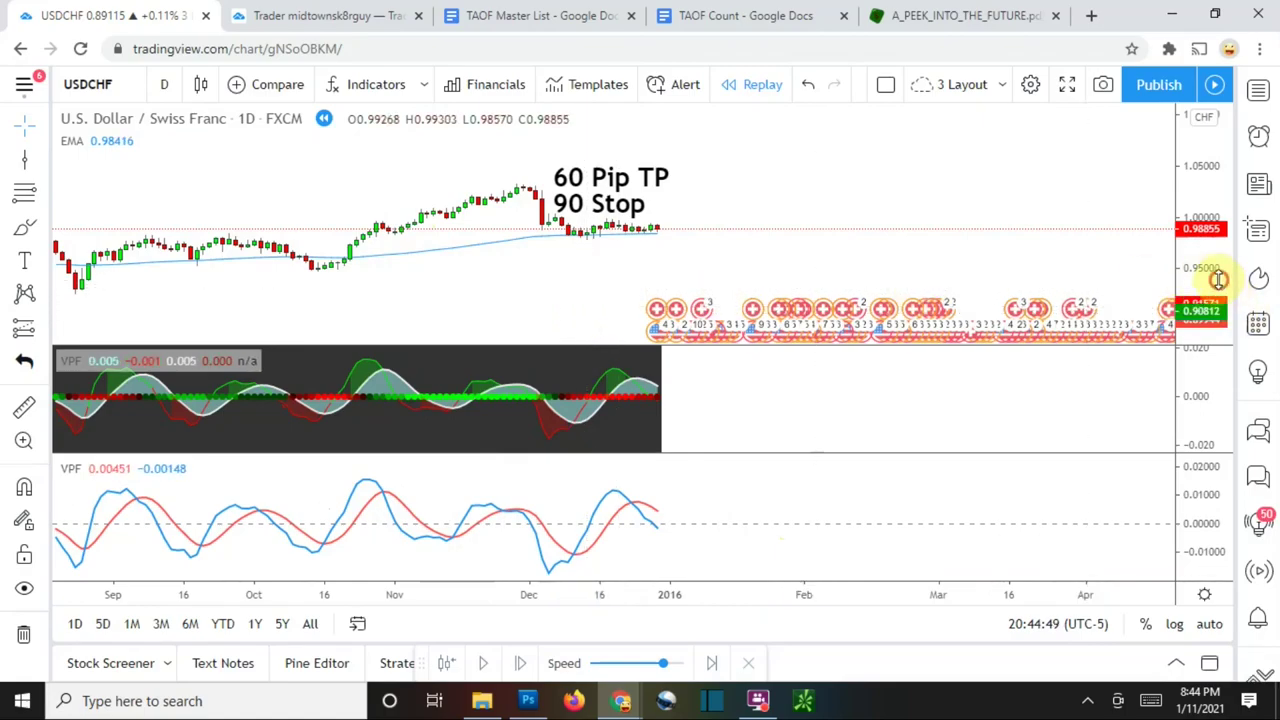
{"action": "left_click_drag", "start_coordinate": [1218, 280], "coordinate": [1206, 214]}
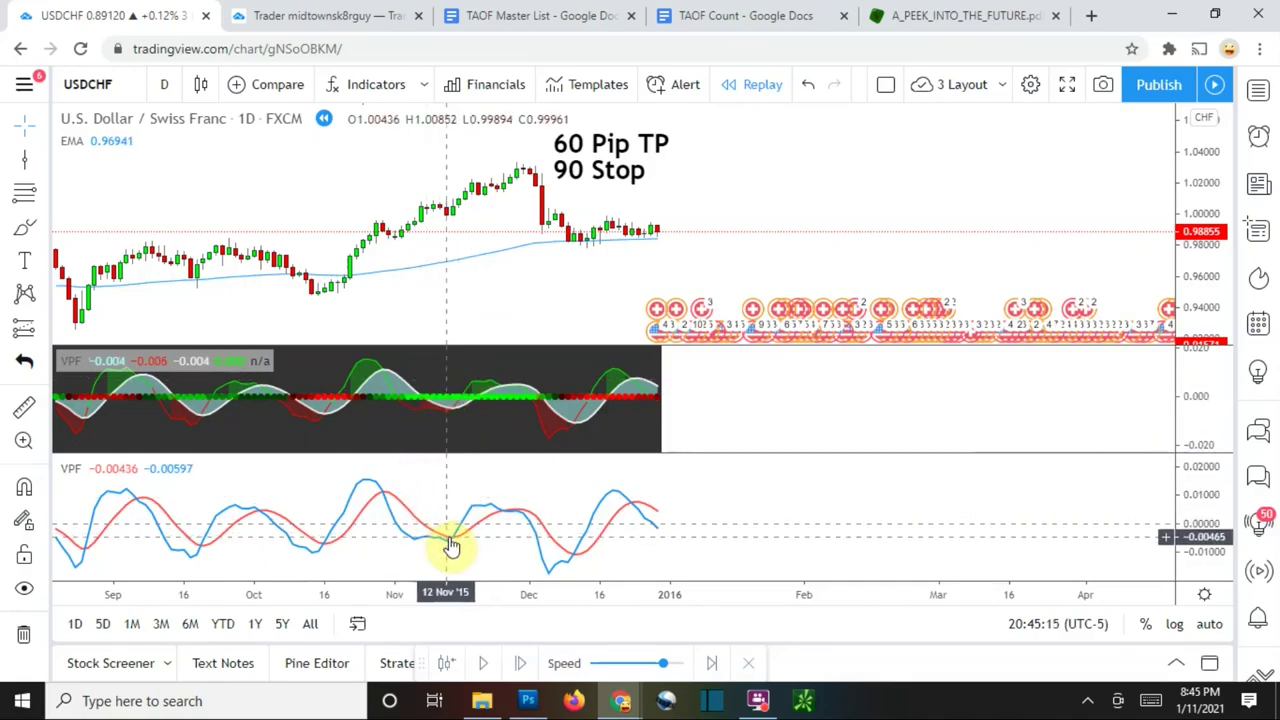
Draw a green vertical line at 16 Nov 2015 through the price chart and both VPF panes.
{"action": "left_click", "coordinate": [24, 160]}
{"action": "left_click", "coordinate": [453, 293]}
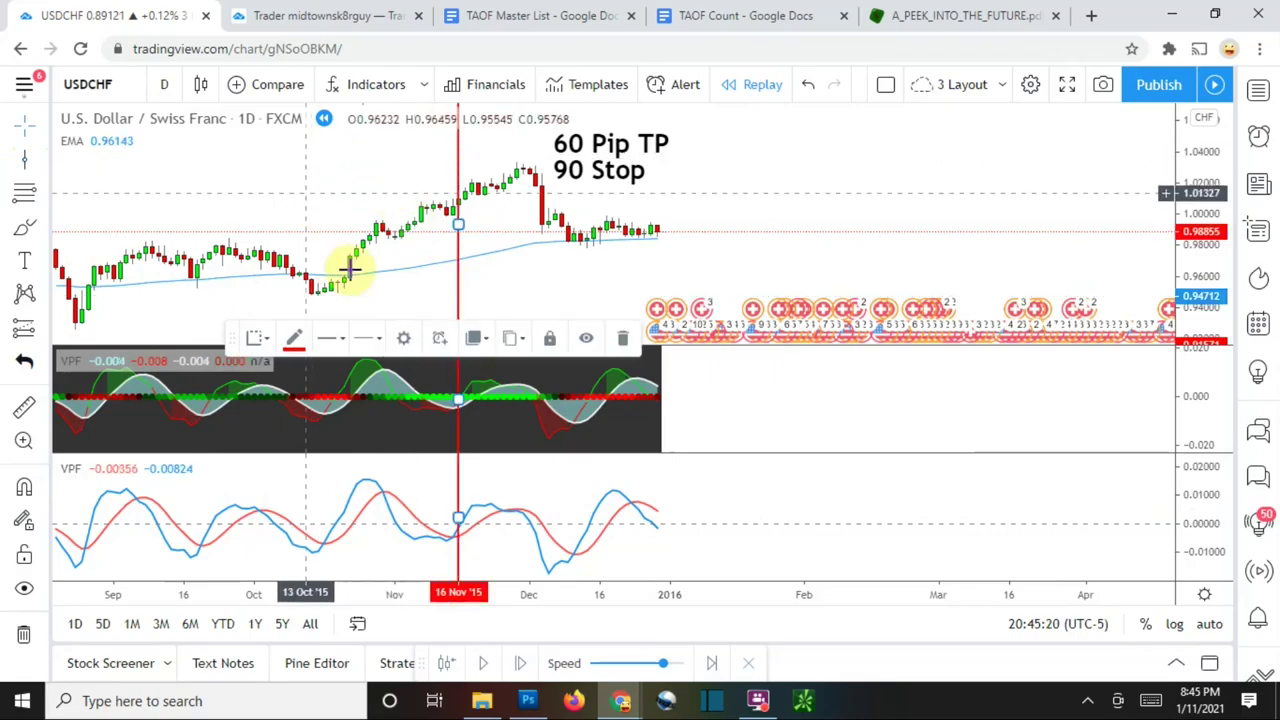
{"action": "left_click", "coordinate": [295, 337]}
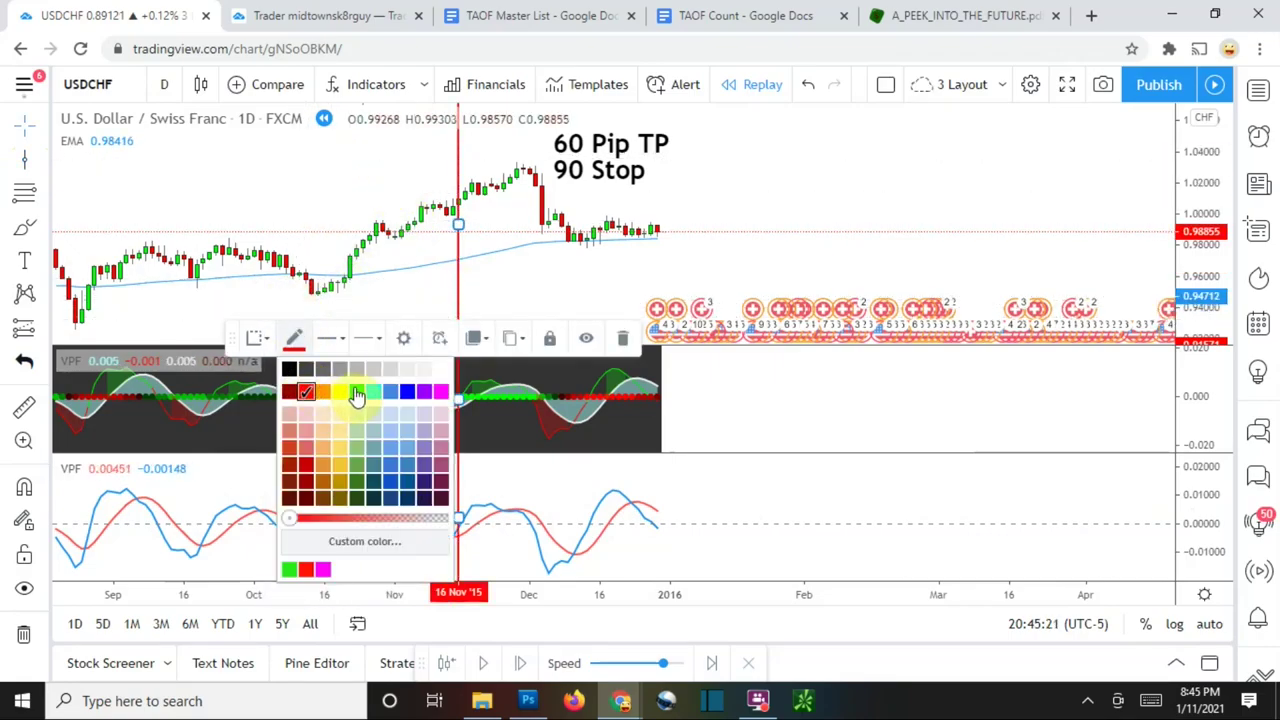
{"action": "left_click", "coordinate": [357, 393]}
{"action": "left_click", "coordinate": [537, 266]}
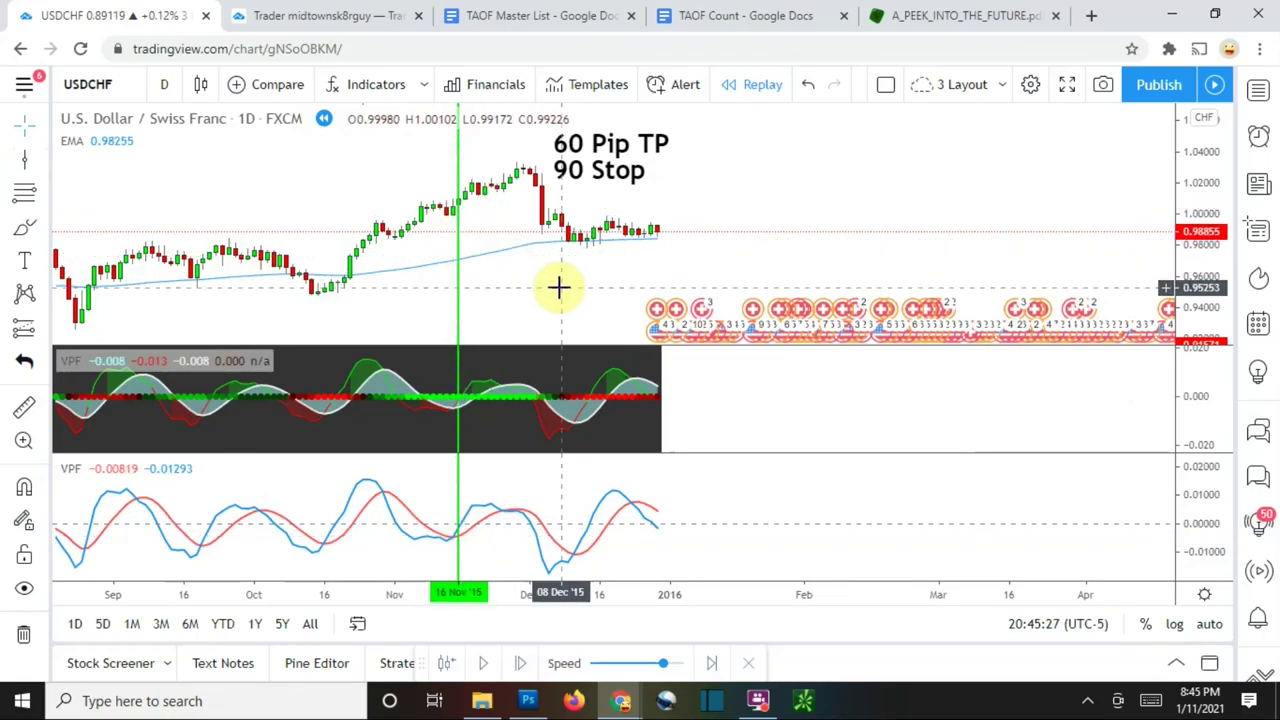
{"action": "left_click_drag", "start_coordinate": [546, 292], "coordinate": [557, 287]}
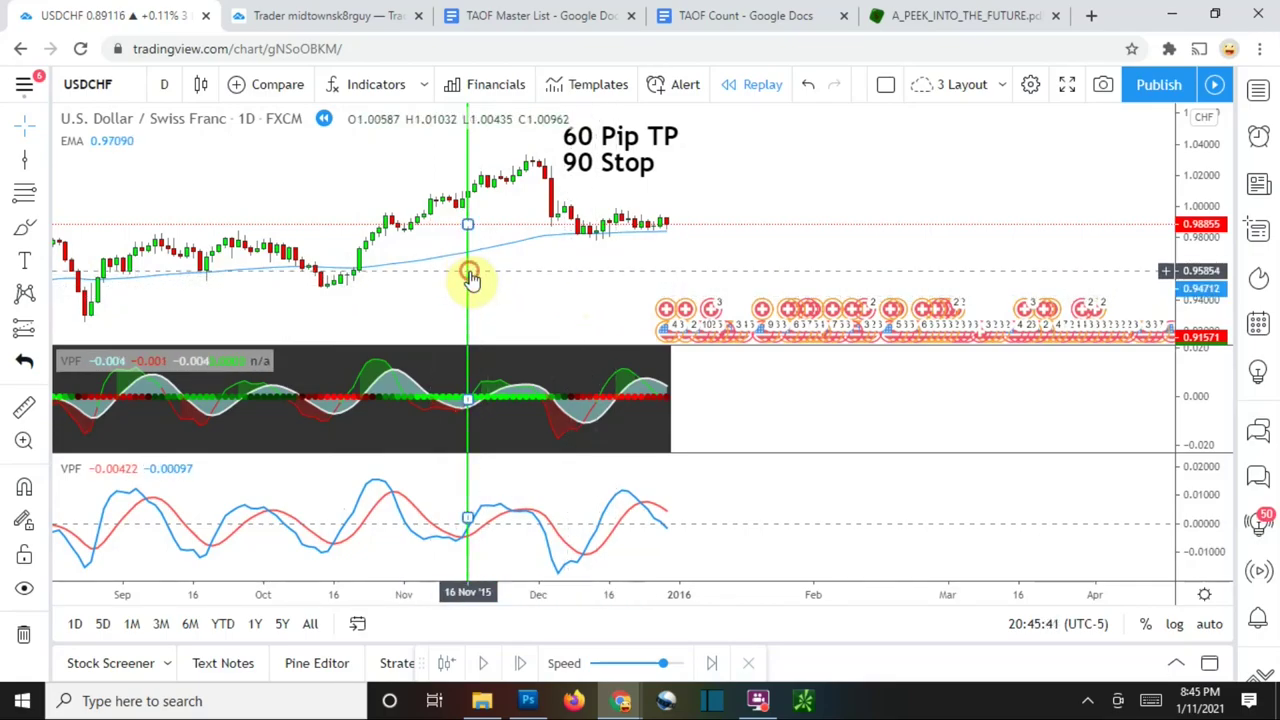
Delete the 16 Nov 2015 line and pan back to late 2014 through mid 2015.
{"action": "left_click", "coordinate": [612, 334]}
{"action": "left_click_drag", "start_coordinate": [500, 277], "coordinate": [945, 265]}
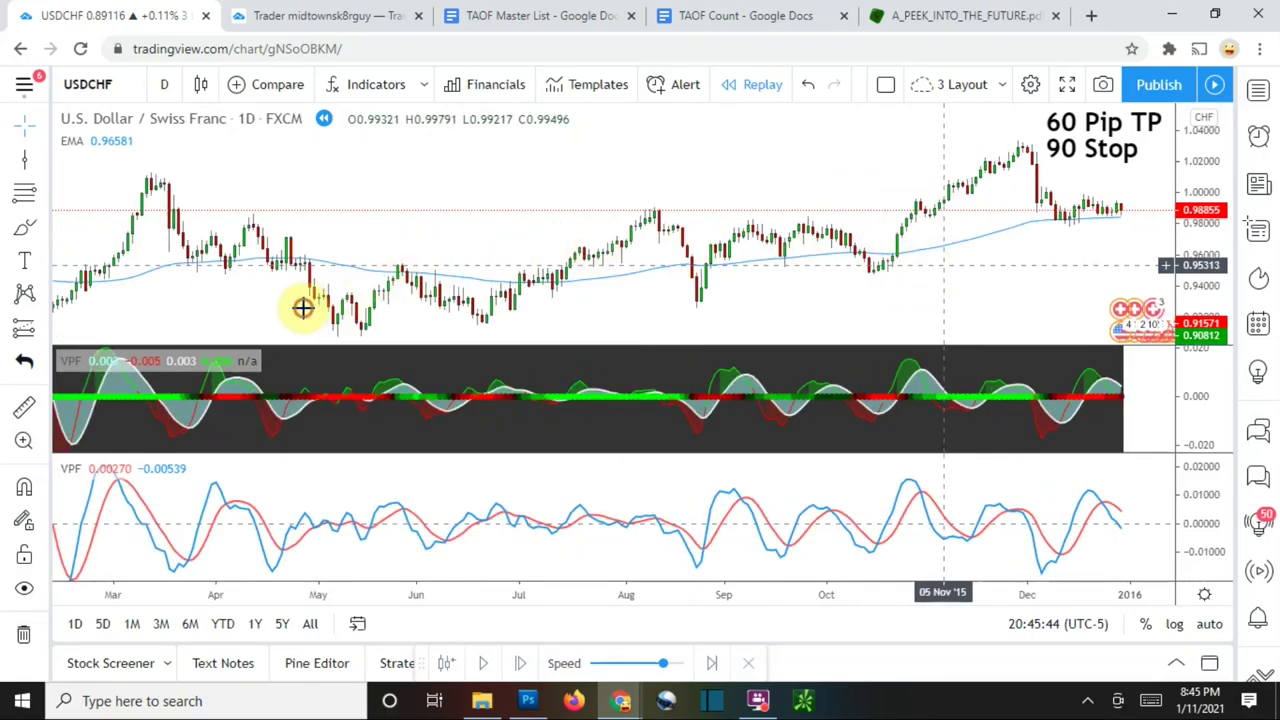
{"action": "left_click_drag", "start_coordinate": [303, 308], "coordinate": [846, 257]}
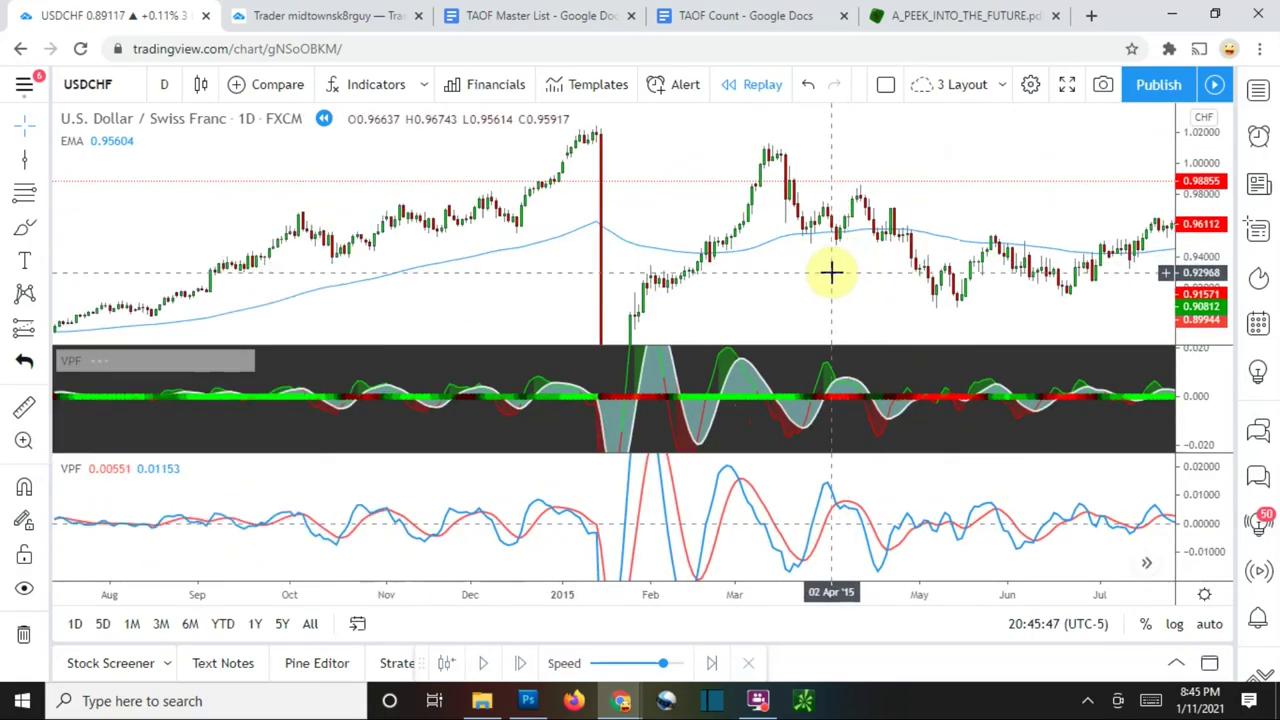
{"action": "left_click_drag", "start_coordinate": [540, 252], "coordinate": [783, 286]}
Zoom in on February–September 2015 and stretch the lower VPF scale to roughly ±0.010.
{"action": "scroll", "coordinate": [463, 253], "scroll_direction": "up", "scroll_amount": 2}
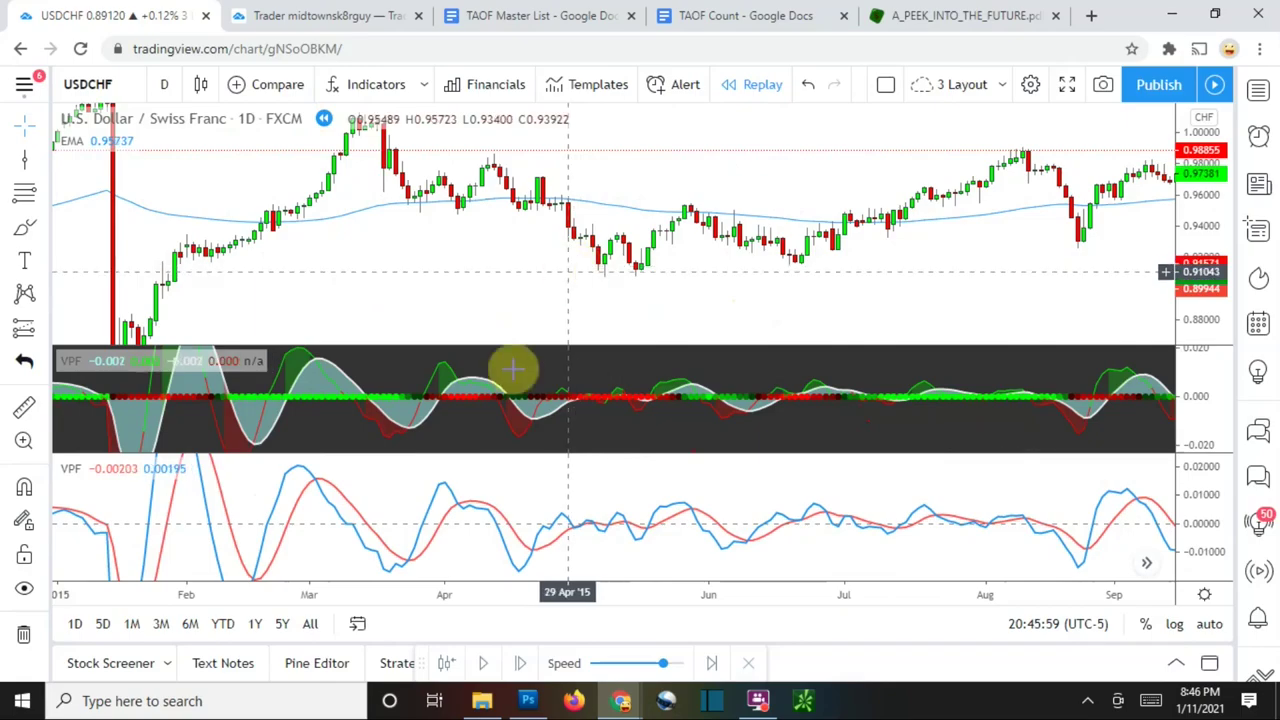
{"action": "left_click_drag", "start_coordinate": [1189, 543], "coordinate": [1233, 506]}
{"action": "left_click", "coordinate": [25, 160]}
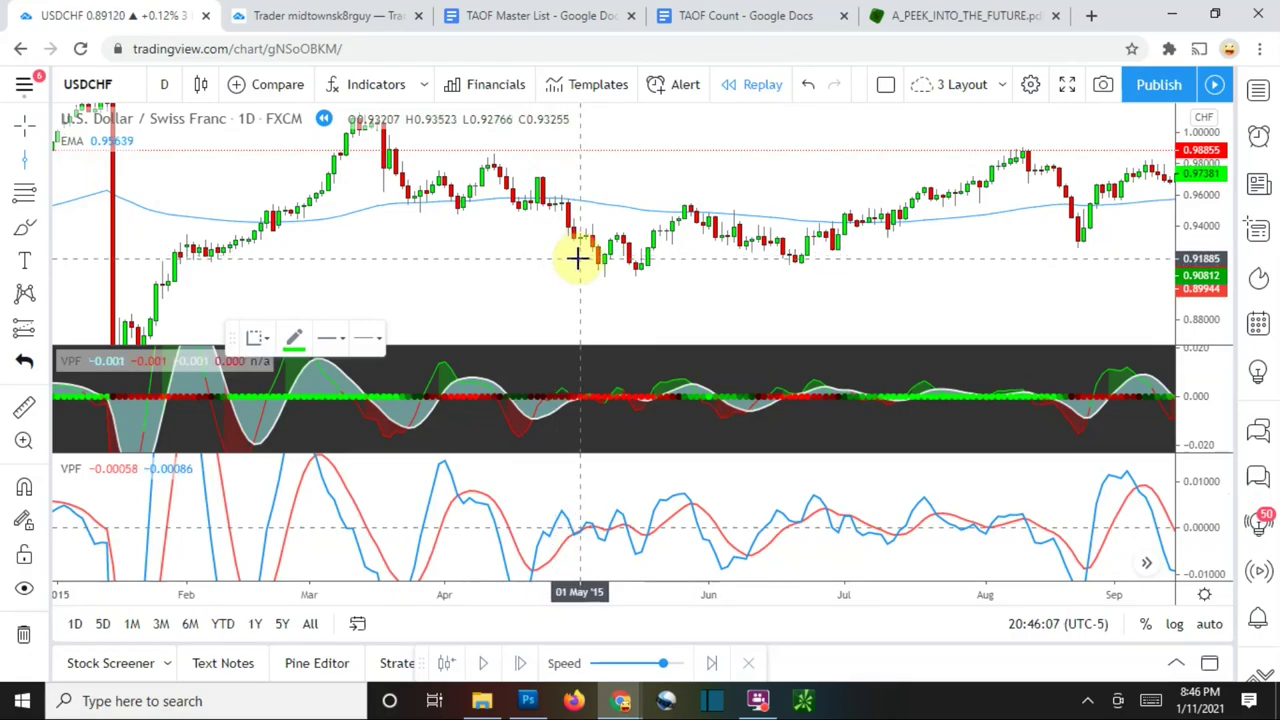
Place a green vertical line at 1 May 2015 and shift it one bar to 30 Apr.
{"action": "left_click", "coordinate": [580, 260]}
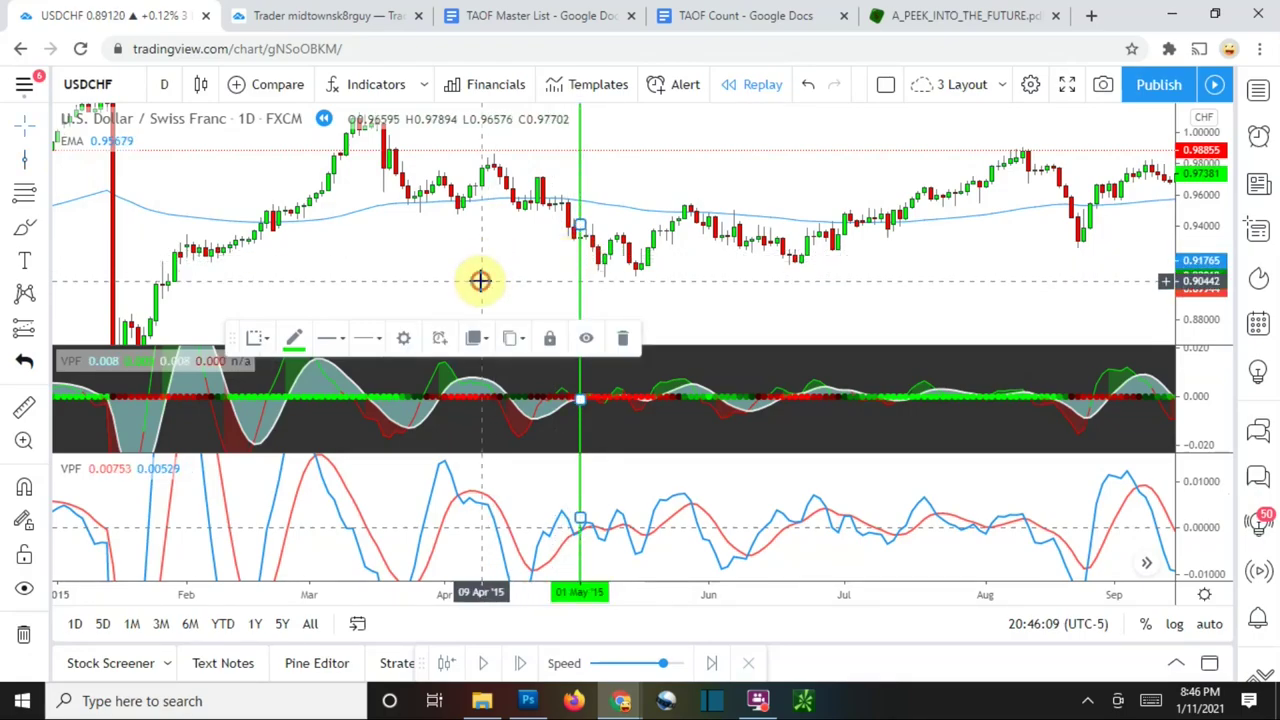
{"action": "left_click_drag", "start_coordinate": [480, 266], "coordinate": [471, 243]}
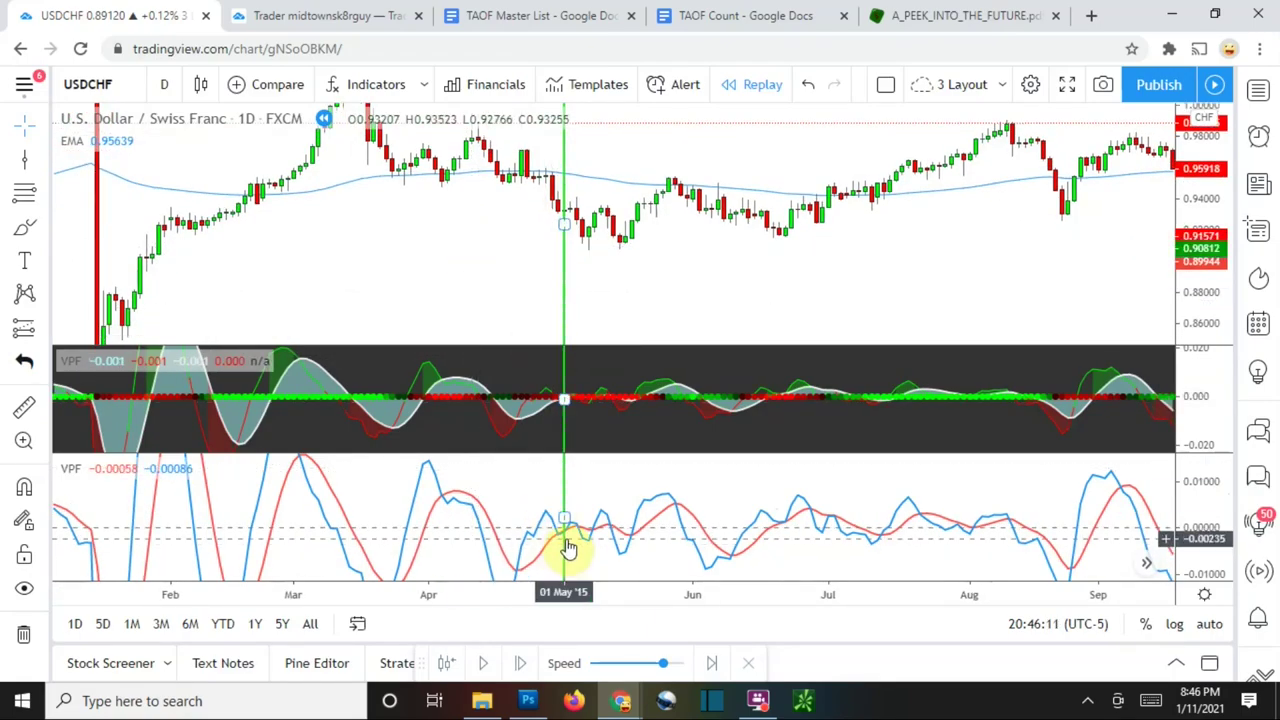
{"action": "mouse_move", "coordinate": [565, 543]}
{"action": "left_mouse_down"}
{"action": "mouse_move", "coordinate": [554, 534]}
{"action": "mouse_move", "coordinate": [574, 540]}
{"action": "mouse_move", "coordinate": [562, 551]}
{"action": "left_mouse_up"}
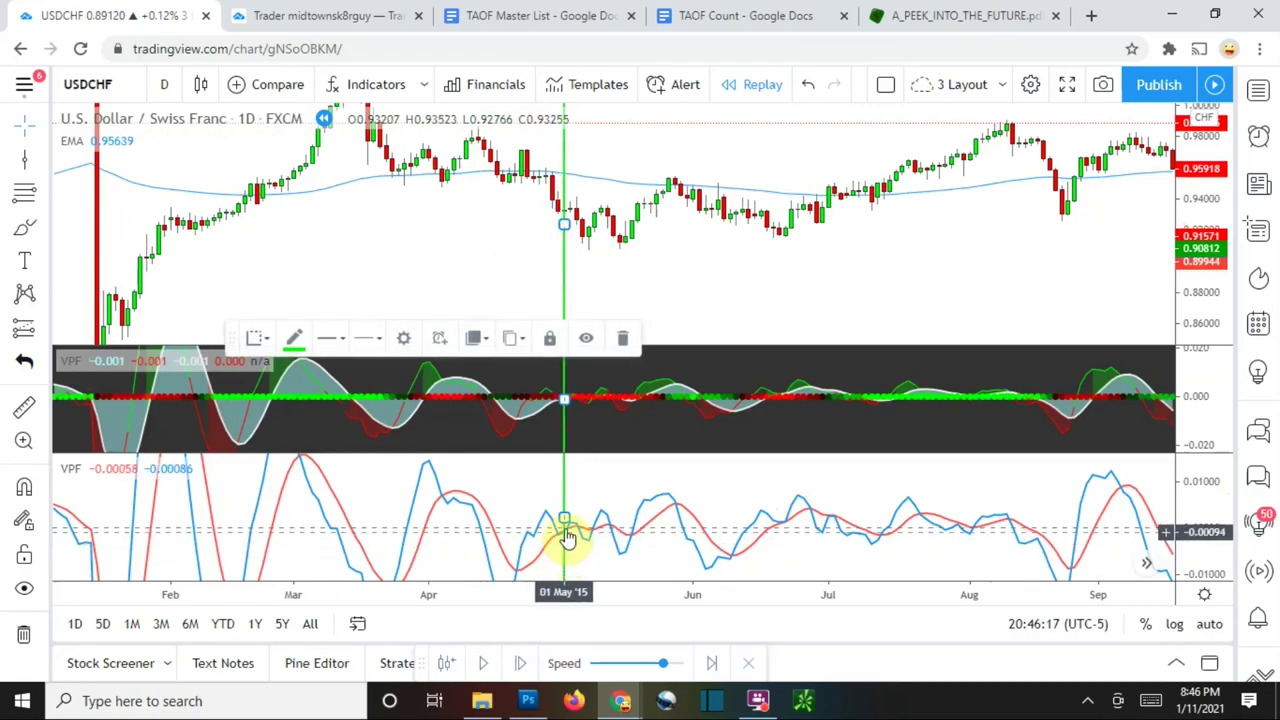
{"action": "left_click", "coordinate": [677, 257]}
Delete the green vertical line at 30 Apr 2015.
{"action": "left_click", "coordinate": [562, 278]}
{"action": "left_click", "coordinate": [620, 343]}
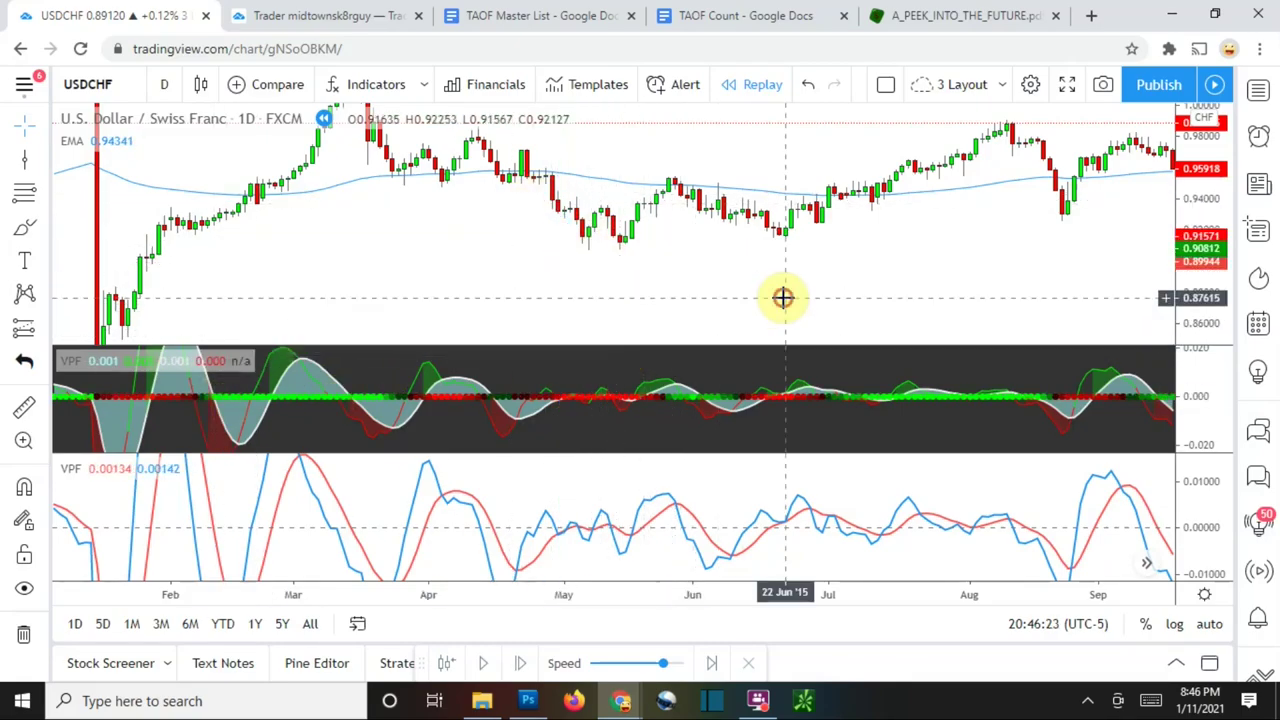
{"action": "left_click_drag", "start_coordinate": [780, 297], "coordinate": [773, 275]}
{"action": "left_click", "coordinate": [80, 155]}
Remove the EMA indicator and rescale the lower VPF pane to roughly ±0.010.
{"action": "left_click", "coordinate": [175, 142]}
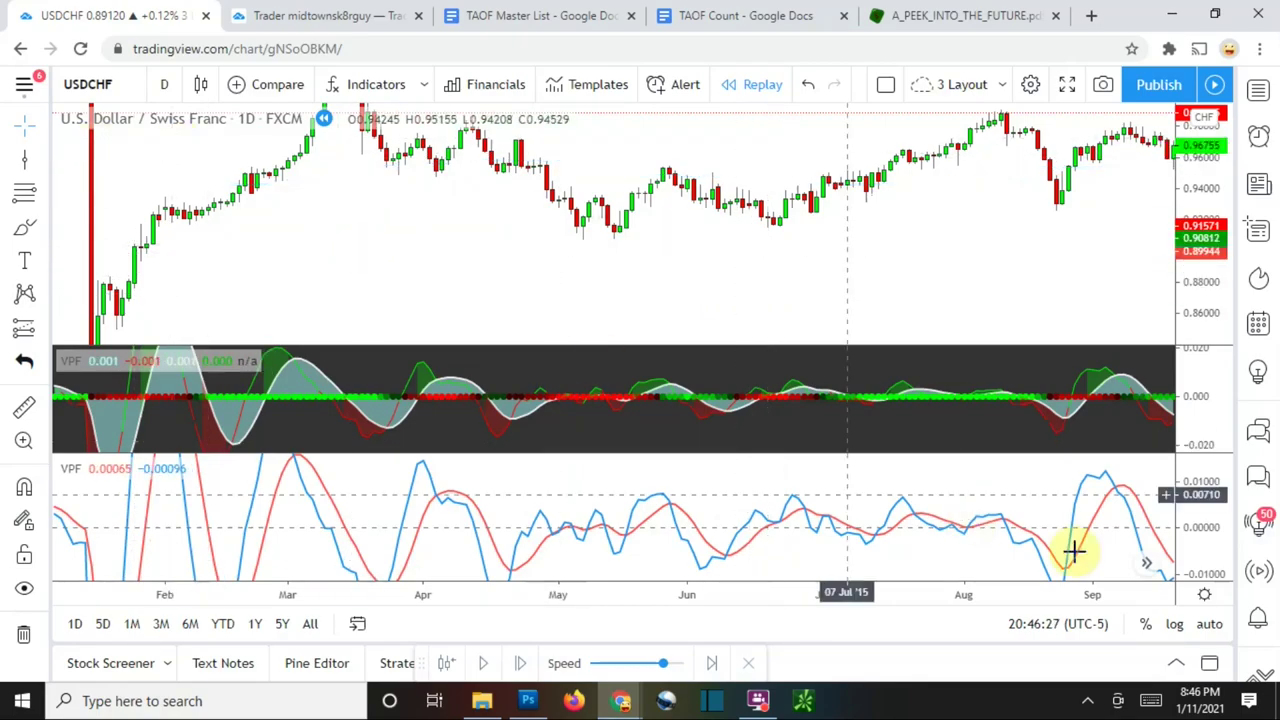
{"action": "mouse_move", "coordinate": [1183, 520]}
{"action": "left_mouse_down"}
{"action": "mouse_move", "coordinate": [1182, 543]}
{"action": "mouse_move", "coordinate": [1180, 514]}
{"action": "left_mouse_up"}
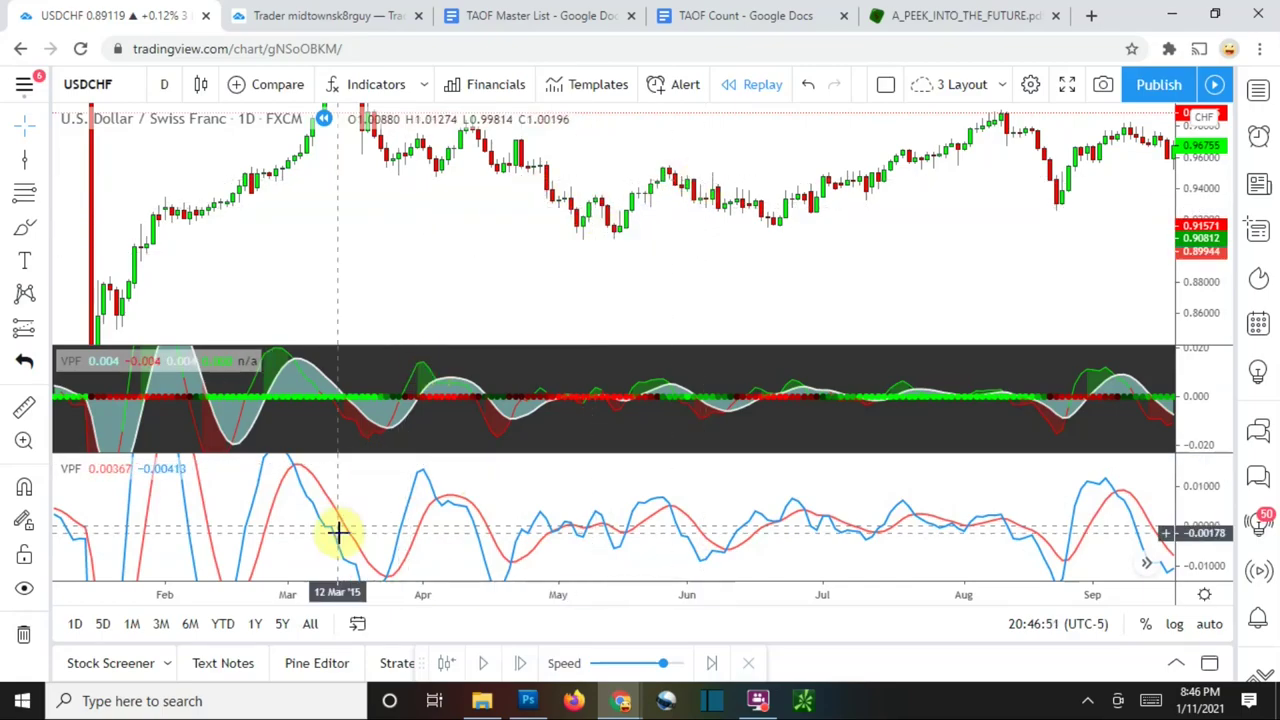
{"action": "left_click_drag", "start_coordinate": [1194, 508], "coordinate": [1191, 537]}
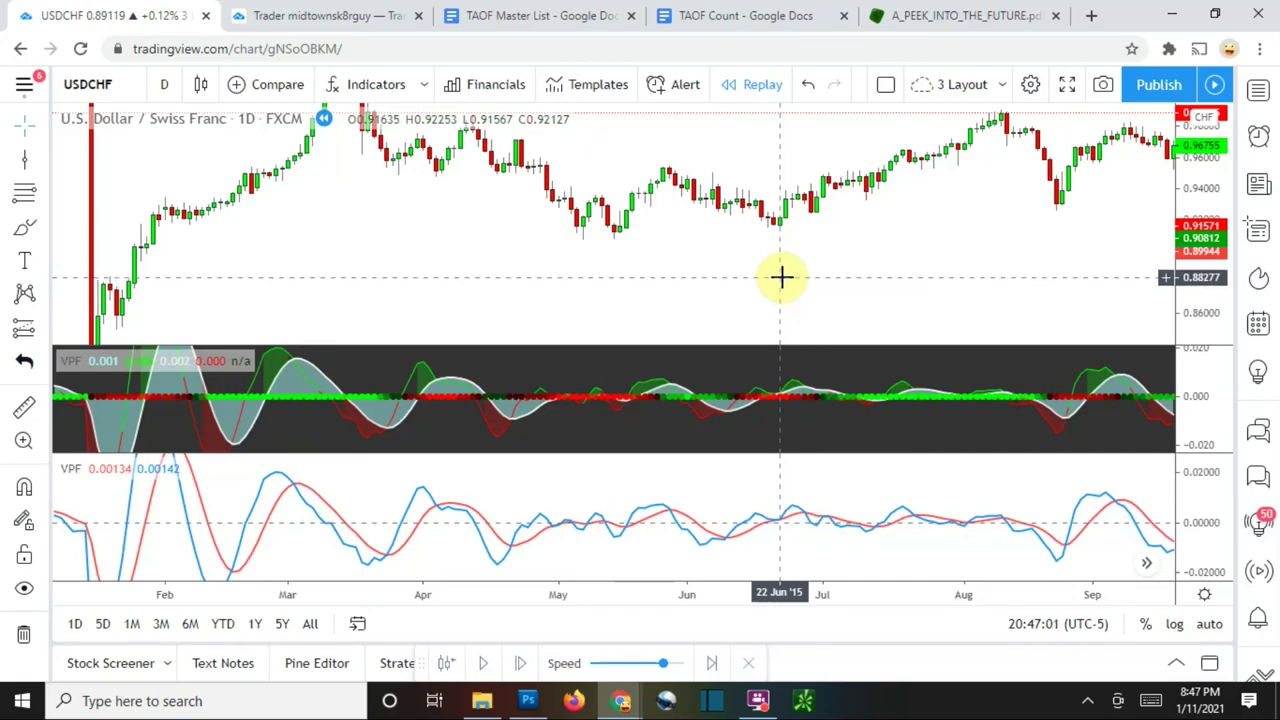
{"action": "left_click_drag", "start_coordinate": [1209, 562], "coordinate": [1212, 497]}
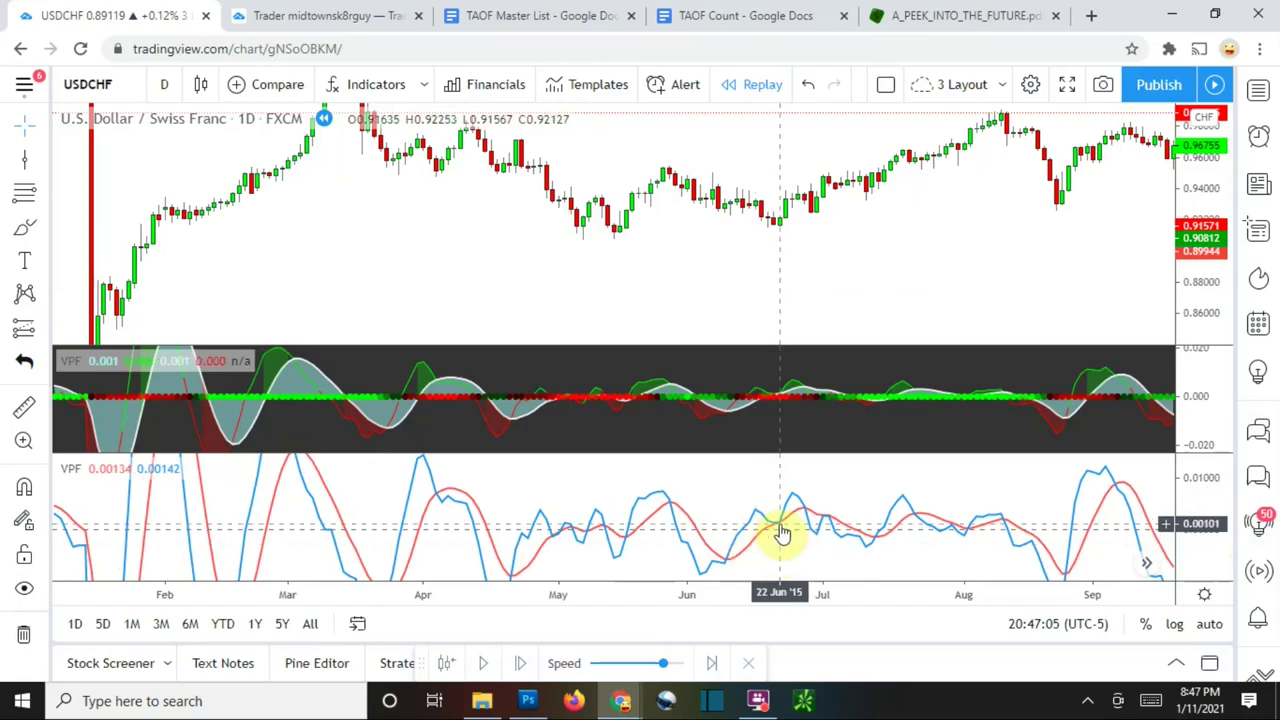
Draw green vertical buy-signal lines at 22 Jun '15 and 04 Aug '15.
{"action": "left_click", "coordinate": [27, 160]}
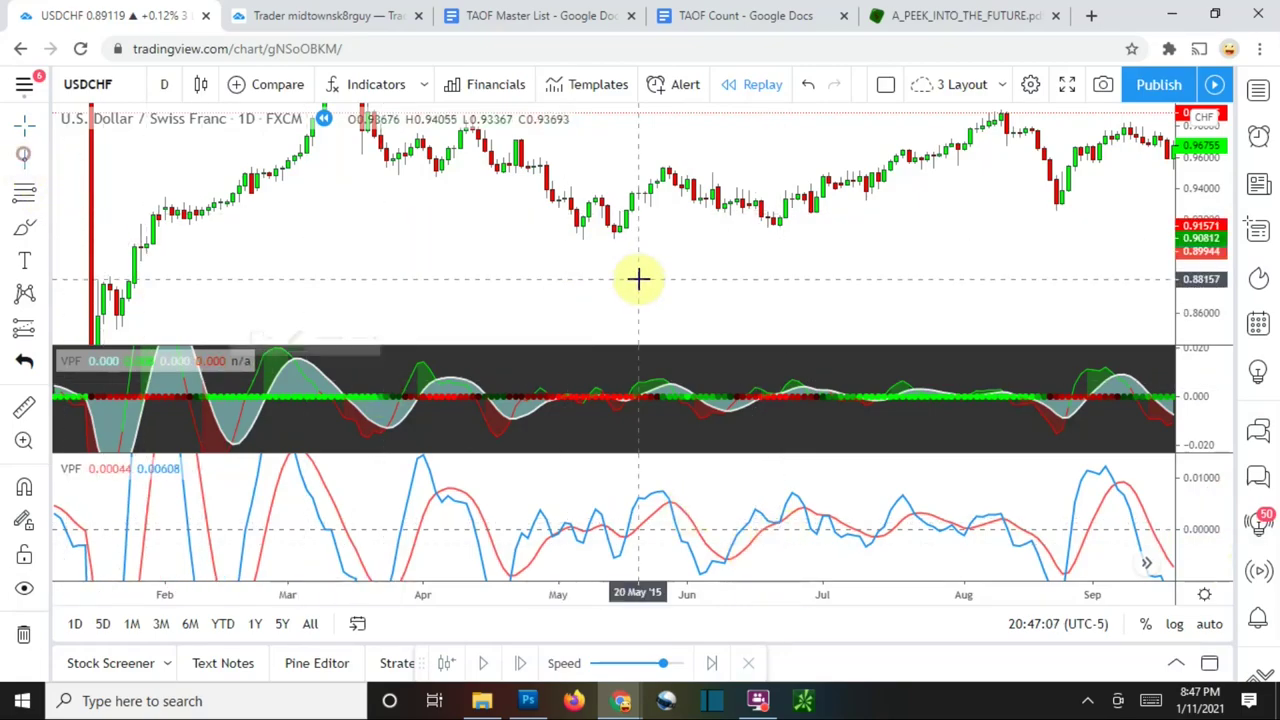
{"action": "left_click", "coordinate": [778, 263]}
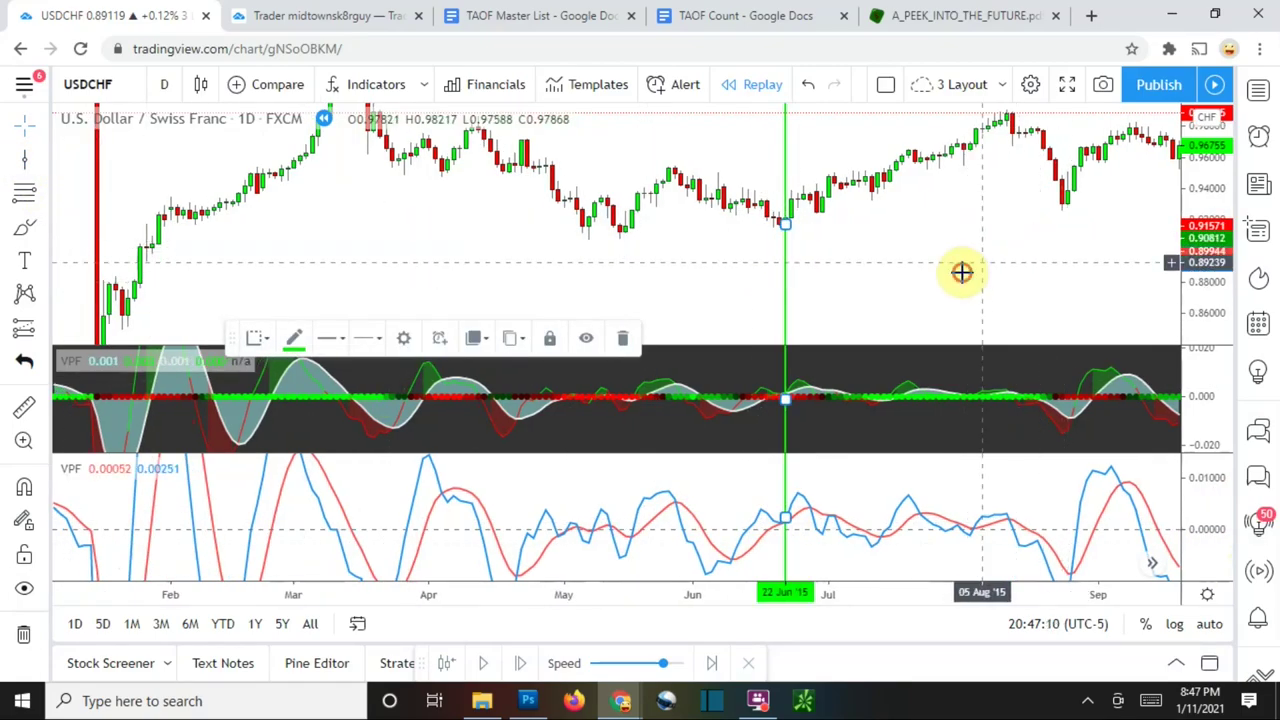
{"action": "left_click_drag", "start_coordinate": [946, 274], "coordinate": [836, 275]}
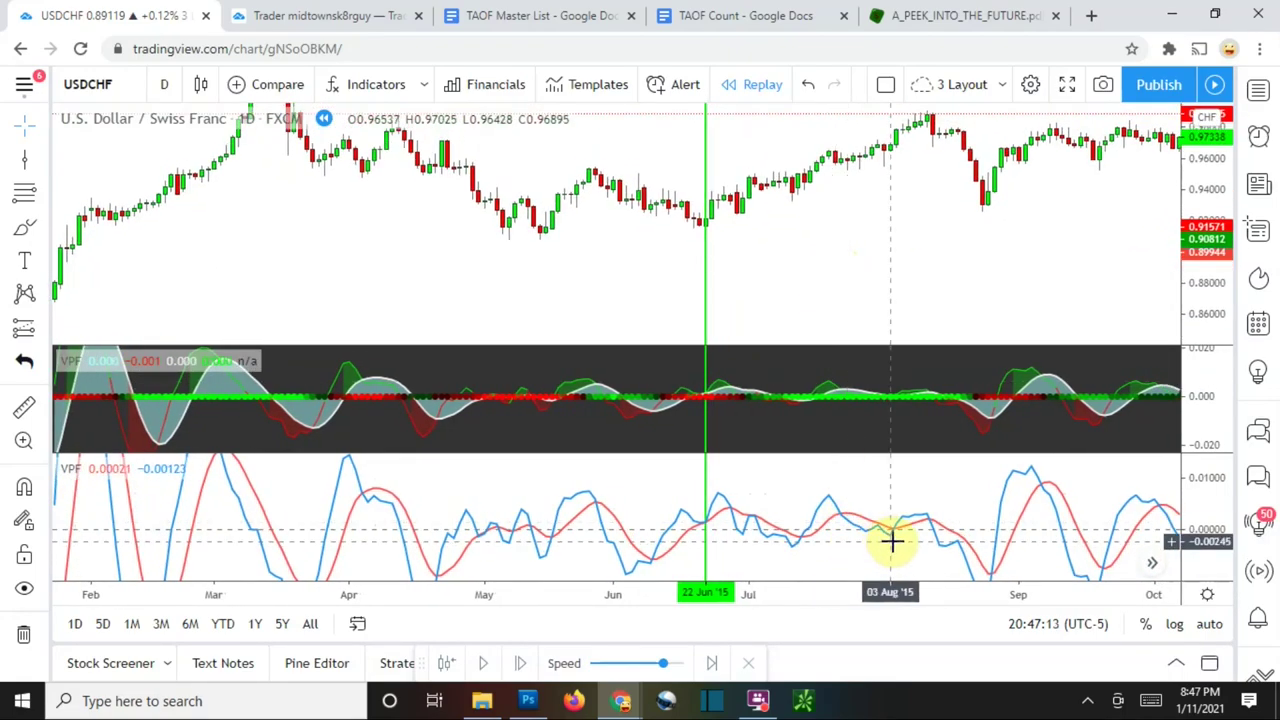
{"action": "left_click_drag", "start_coordinate": [877, 266], "coordinate": [796, 261]}
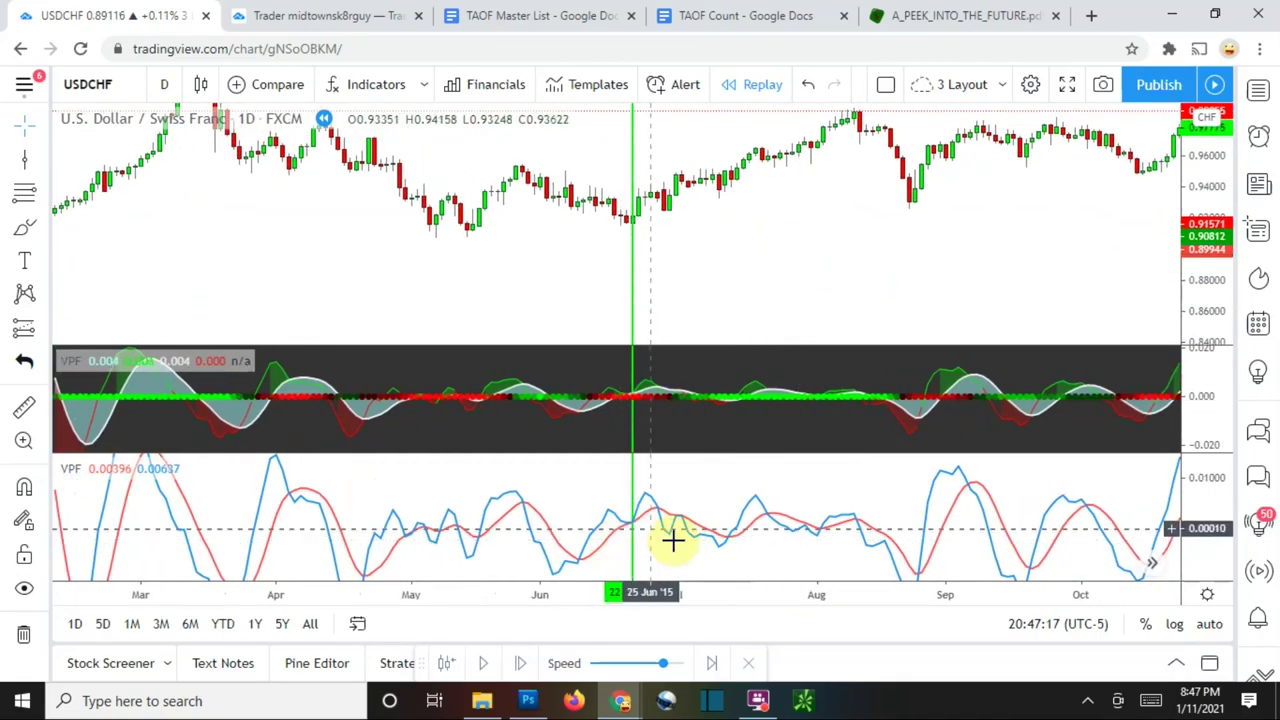
{"action": "left_click", "coordinate": [822, 270]}
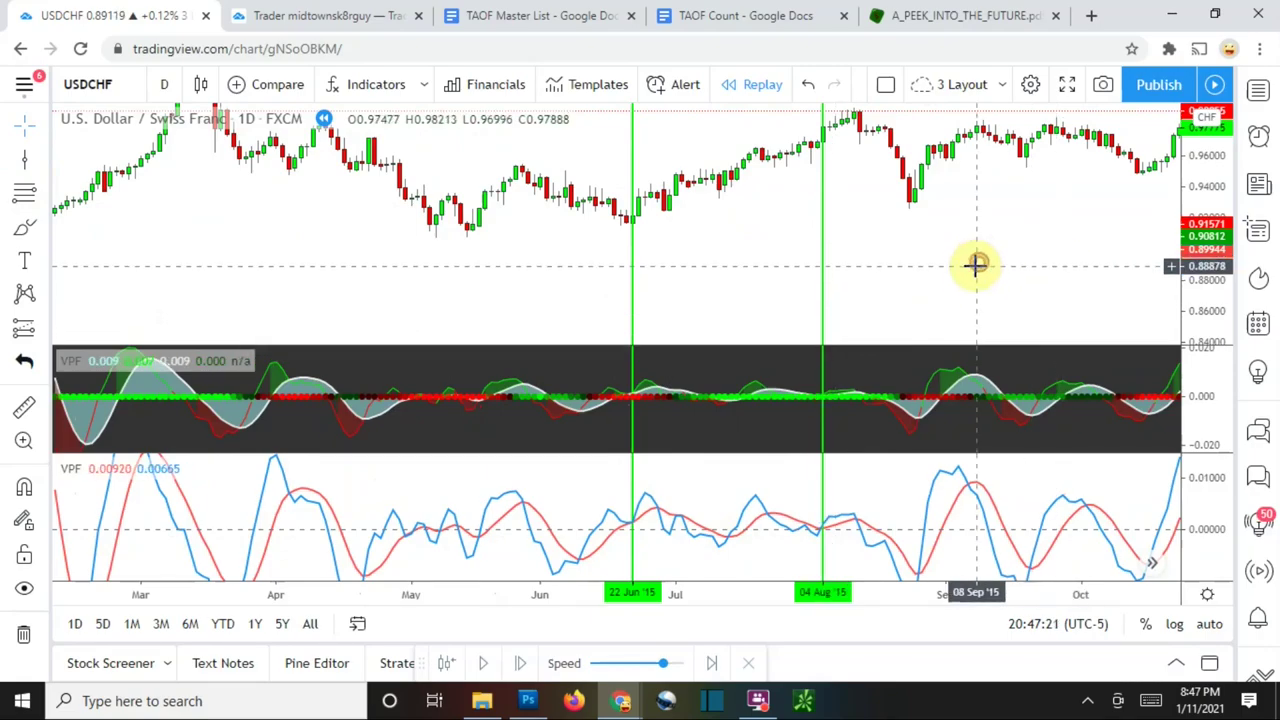
{"action": "left_click_drag", "start_coordinate": [977, 266], "coordinate": [970, 316]}
{"action": "left_click", "coordinate": [627, 558]}
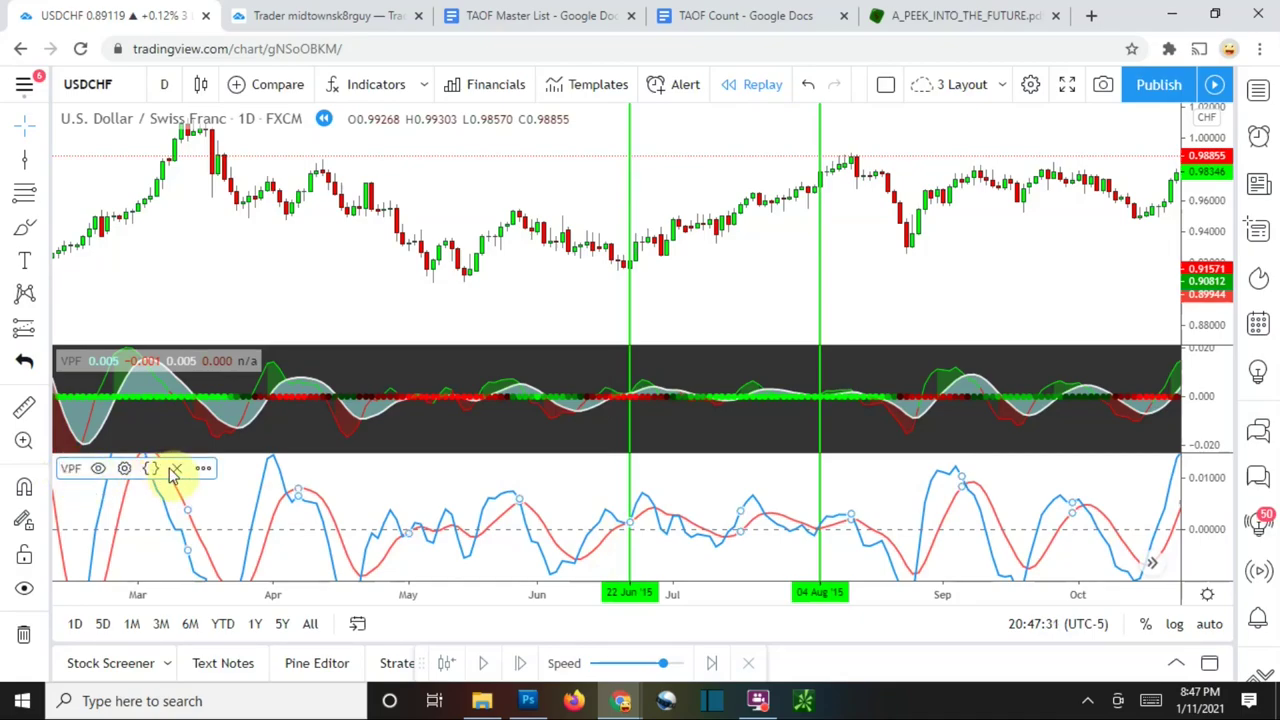
In the lower VPF Style settings, make the zero line solid.
{"action": "left_click", "coordinate": [125, 470]}
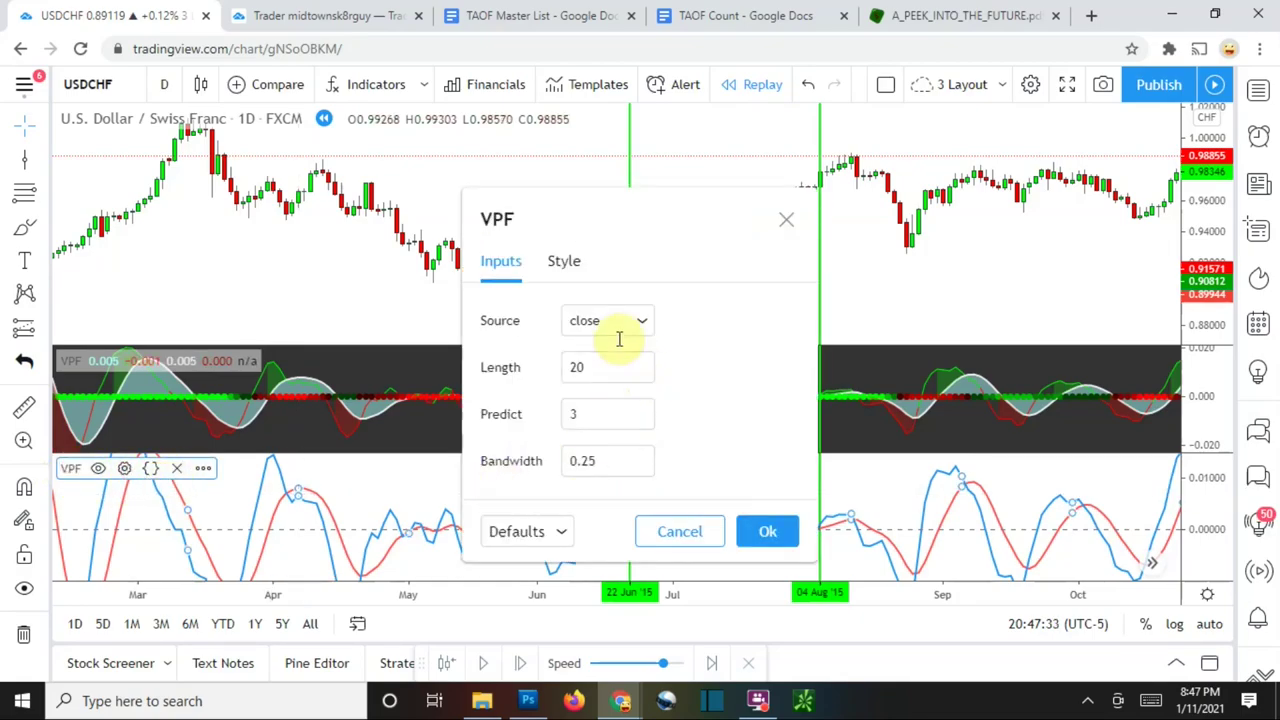
{"action": "left_click", "coordinate": [565, 262]}
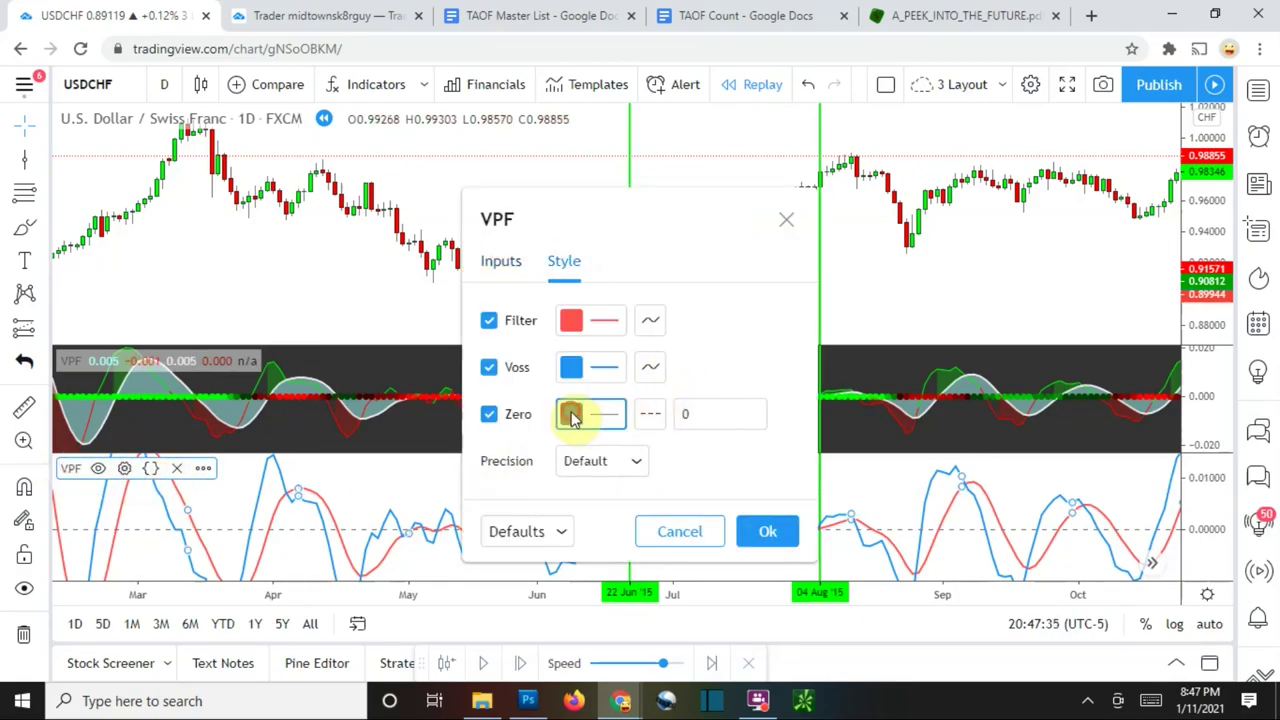
{"action": "left_click", "coordinate": [572, 416]}
{"action": "left_click", "coordinate": [766, 354]}
{"action": "left_click", "coordinate": [749, 275]}
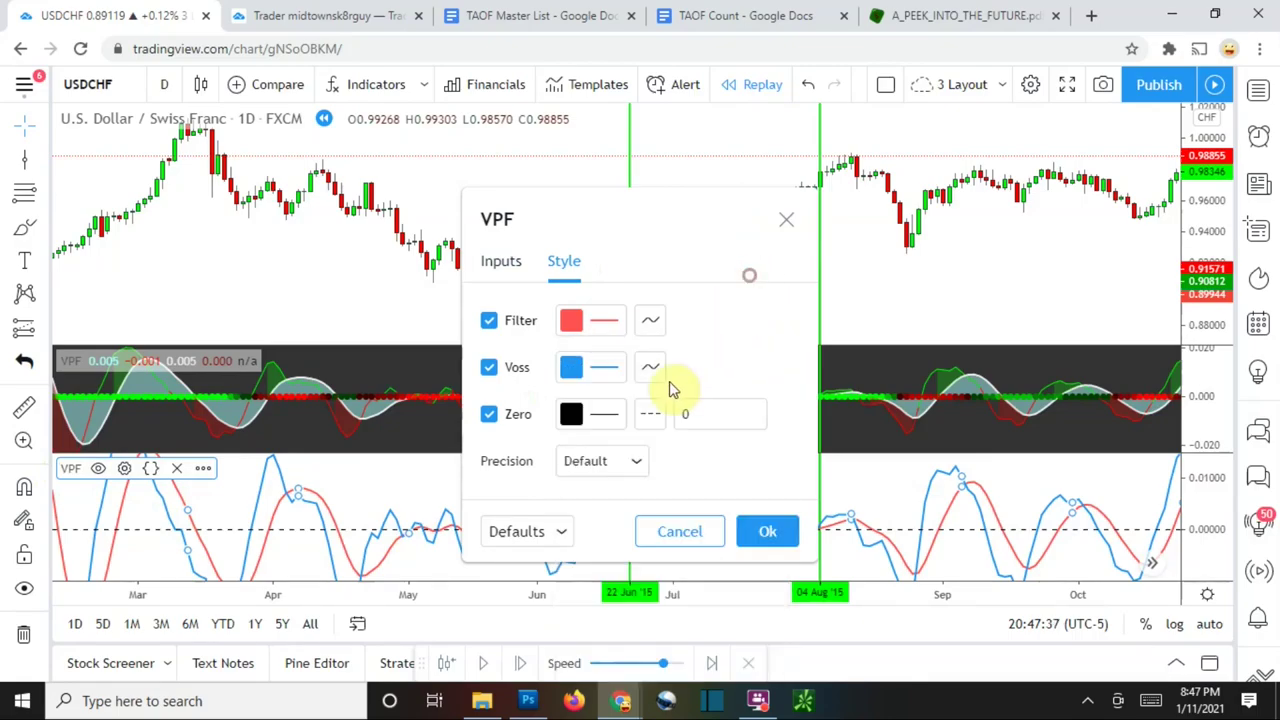
{"action": "left_click", "coordinate": [650, 414]}
{"action": "left_click", "coordinate": [676, 453]}
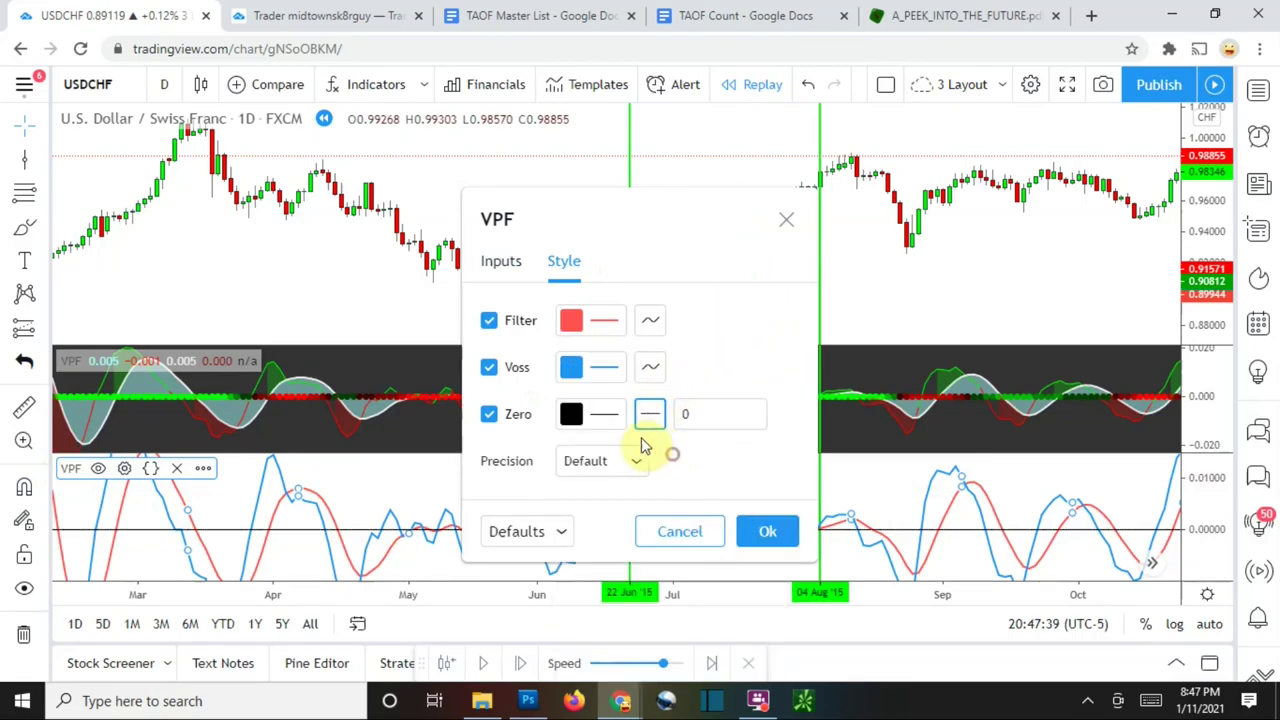
Colour the VPF zero line pink, increase its thickness, and apply.
{"action": "left_click", "coordinate": [592, 416]}
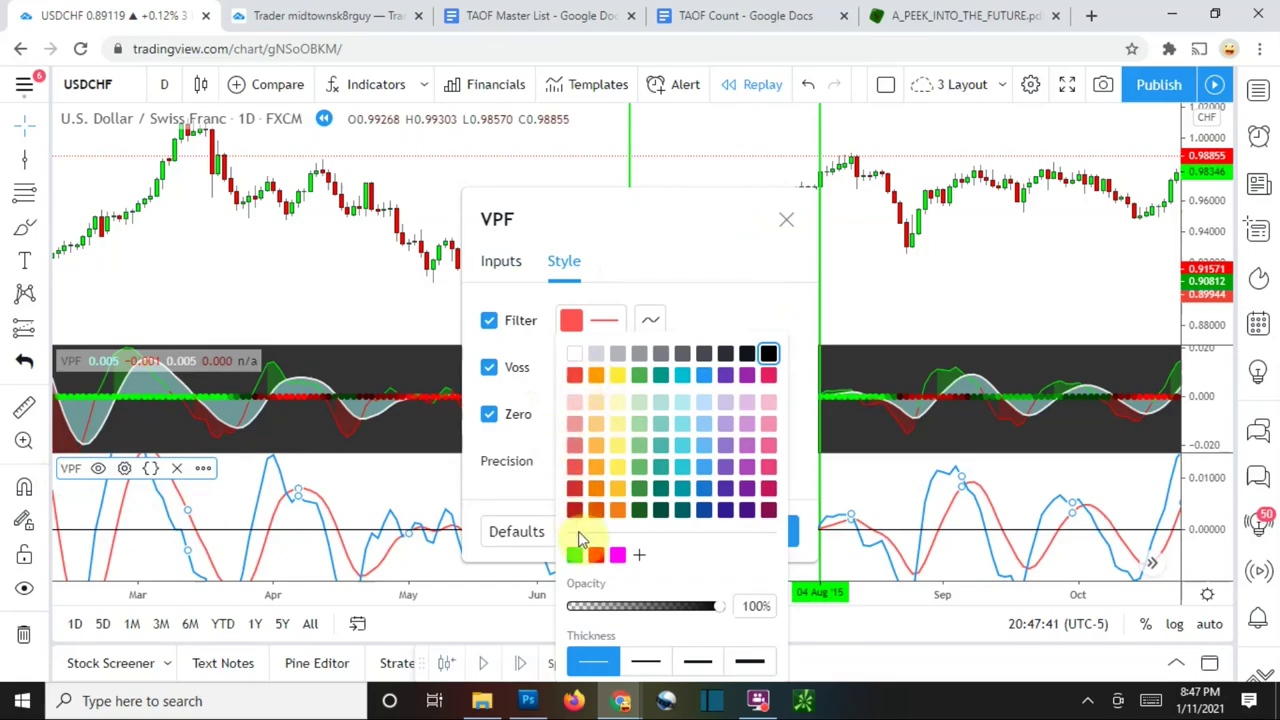
{"action": "left_click", "coordinate": [618, 556]}
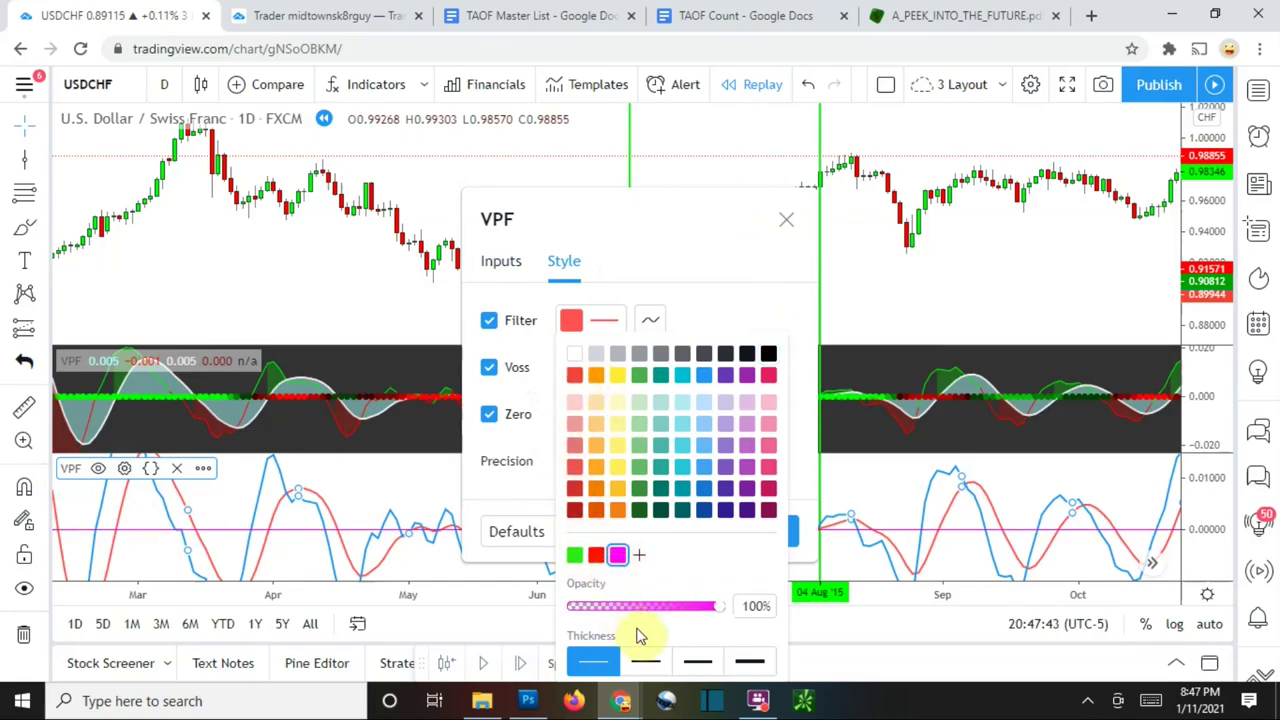
{"action": "left_click", "coordinate": [655, 665]}
{"action": "left_click", "coordinate": [750, 252]}
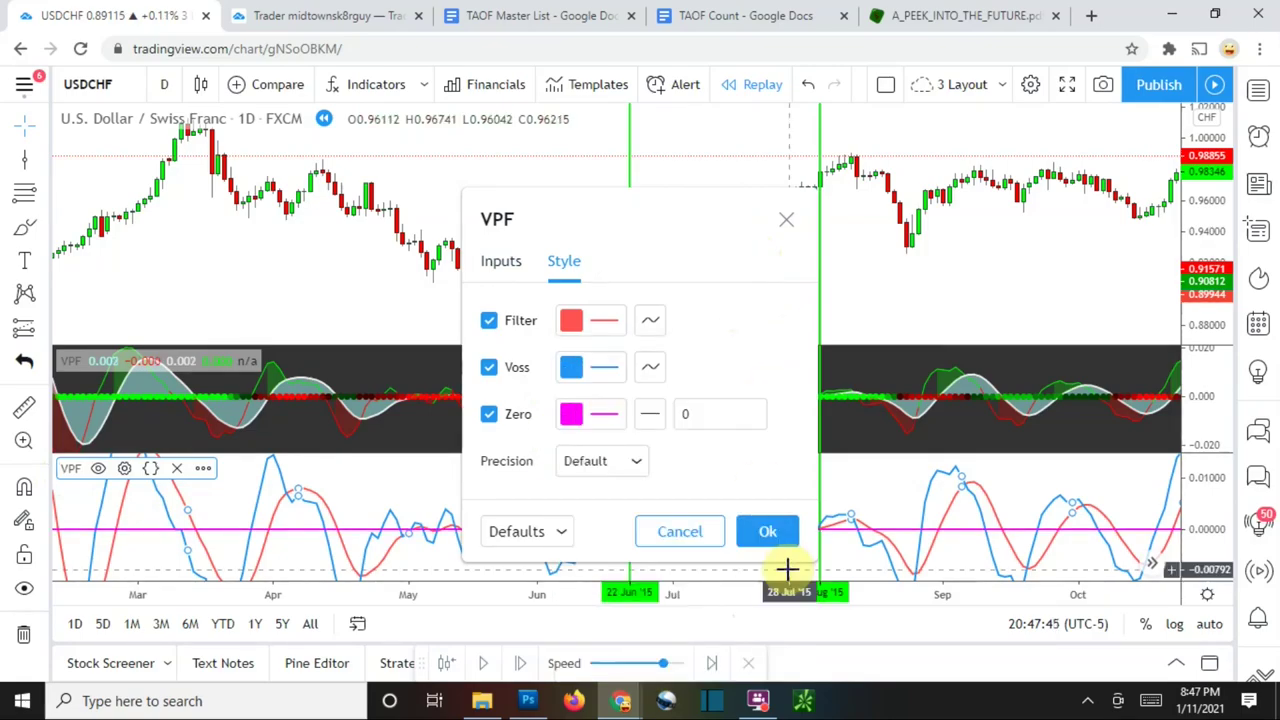
{"action": "left_click", "coordinate": [766, 533]}
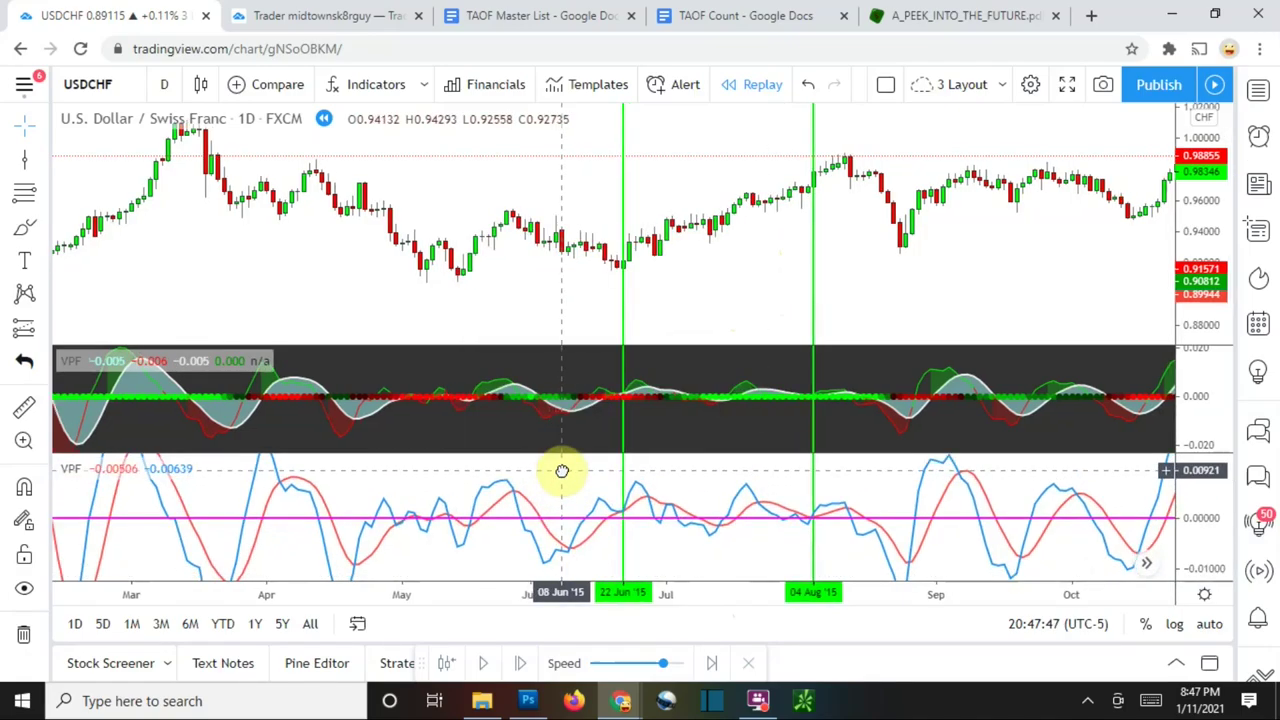
{"action": "left_click_drag", "start_coordinate": [561, 474], "coordinate": [556, 481]}
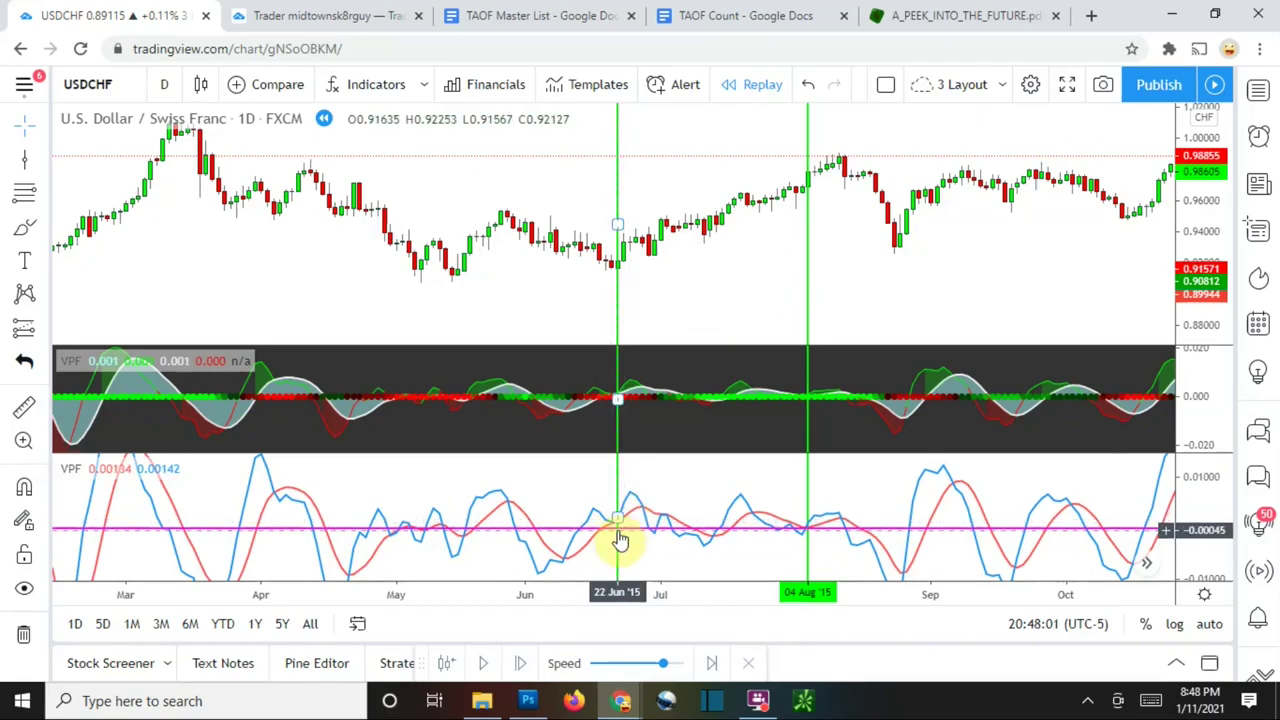
Zoom into May–October 2015 and stretch the lower VPF scale to about -0.002 to 0.004.
{"action": "left_click_drag", "start_coordinate": [1180, 545], "coordinate": [1214, 509]}
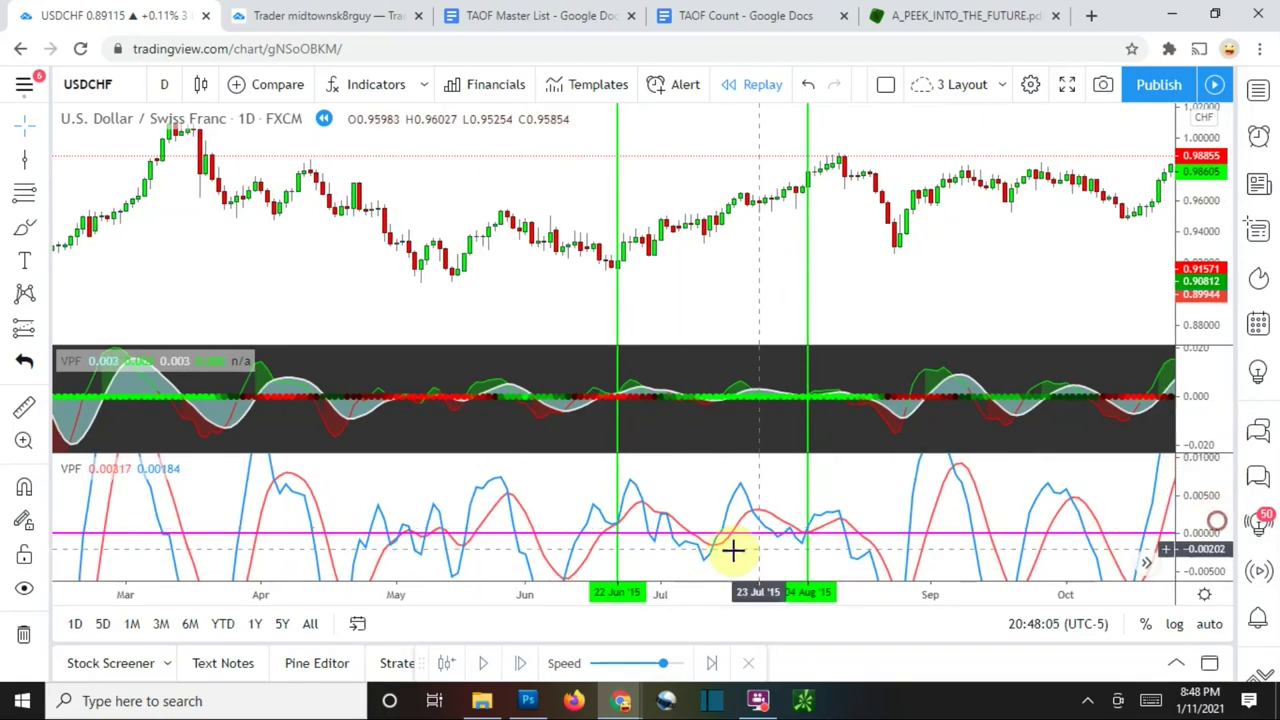
{"action": "scroll", "coordinate": [567, 527], "scroll_direction": "up", "scroll_amount": 1}
{"action": "scroll", "coordinate": [470, 550], "scroll_direction": "up", "scroll_amount": 1}
{"action": "left_click_drag", "start_coordinate": [551, 551], "coordinate": [735, 555]}
{"action": "scroll", "coordinate": [640, 550], "scroll_direction": "up", "scroll_amount": 1}
{"action": "left_click_drag", "start_coordinate": [1189, 547], "coordinate": [1226, 528]}
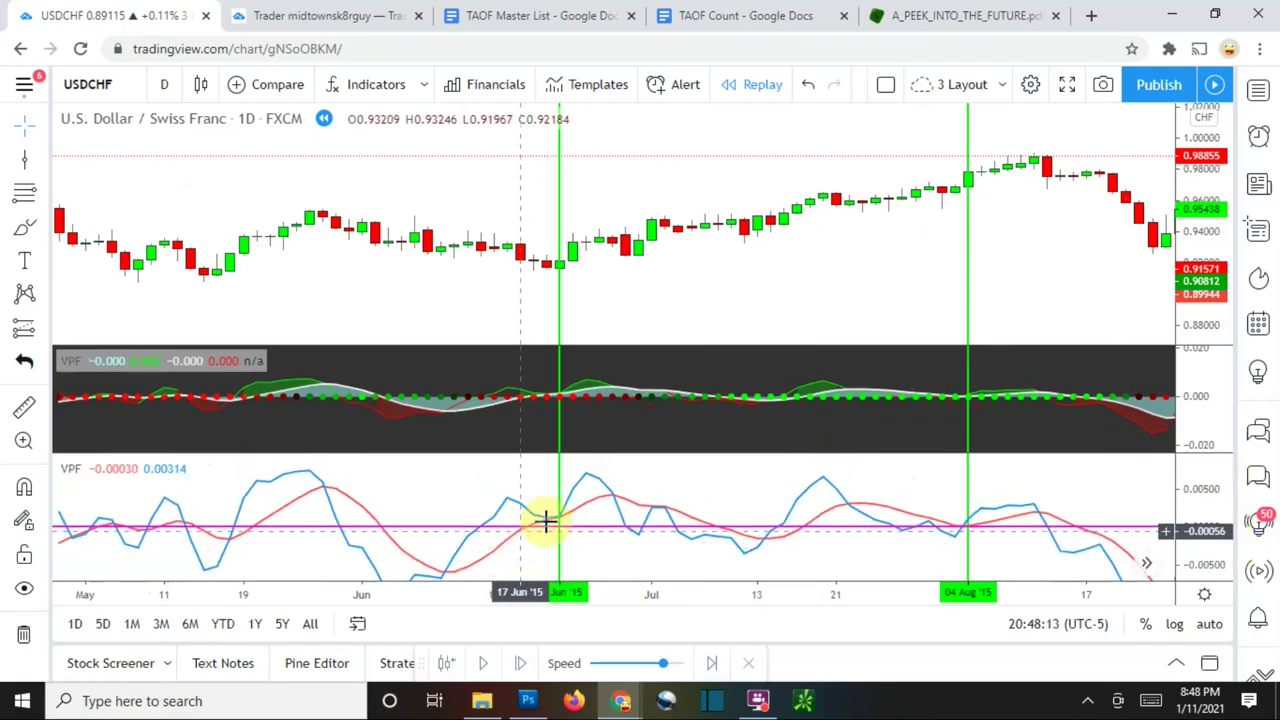
{"action": "left_click_drag", "start_coordinate": [897, 549], "coordinate": [711, 531]}
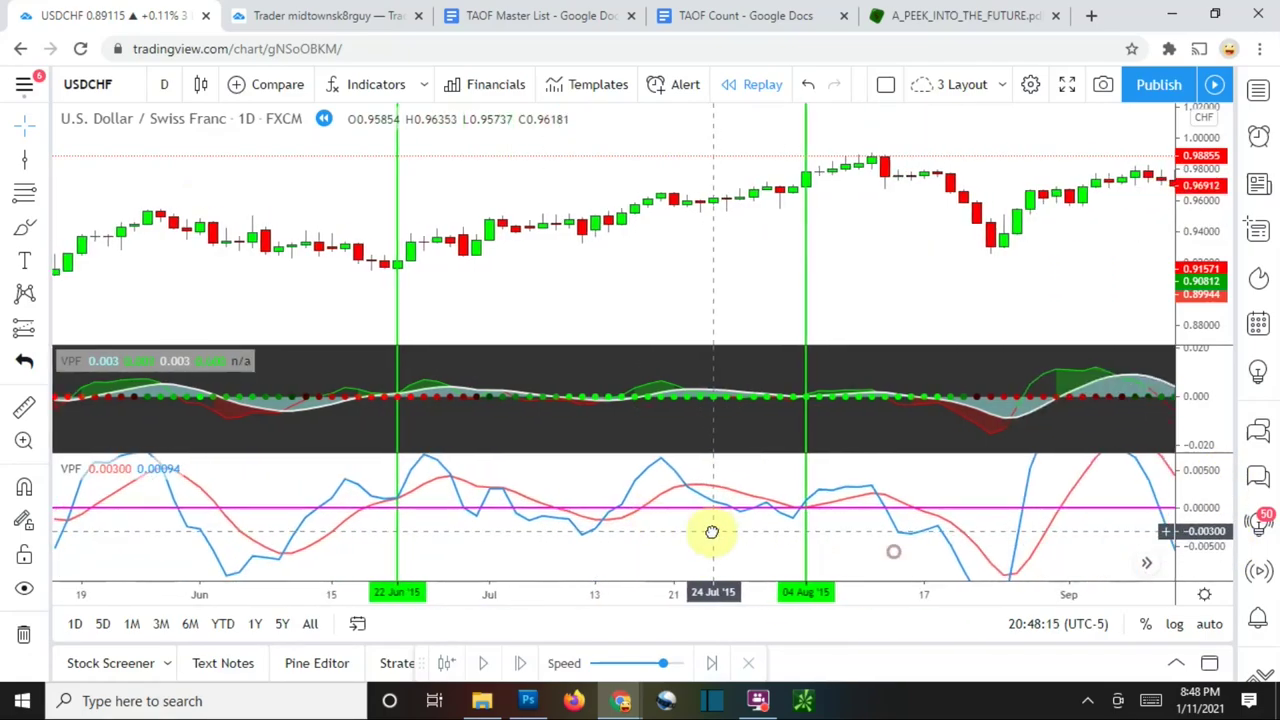
{"action": "left_click_drag", "start_coordinate": [1221, 529], "coordinate": [1224, 465]}
{"action": "left_click_drag", "start_coordinate": [829, 534], "coordinate": [788, 548]}
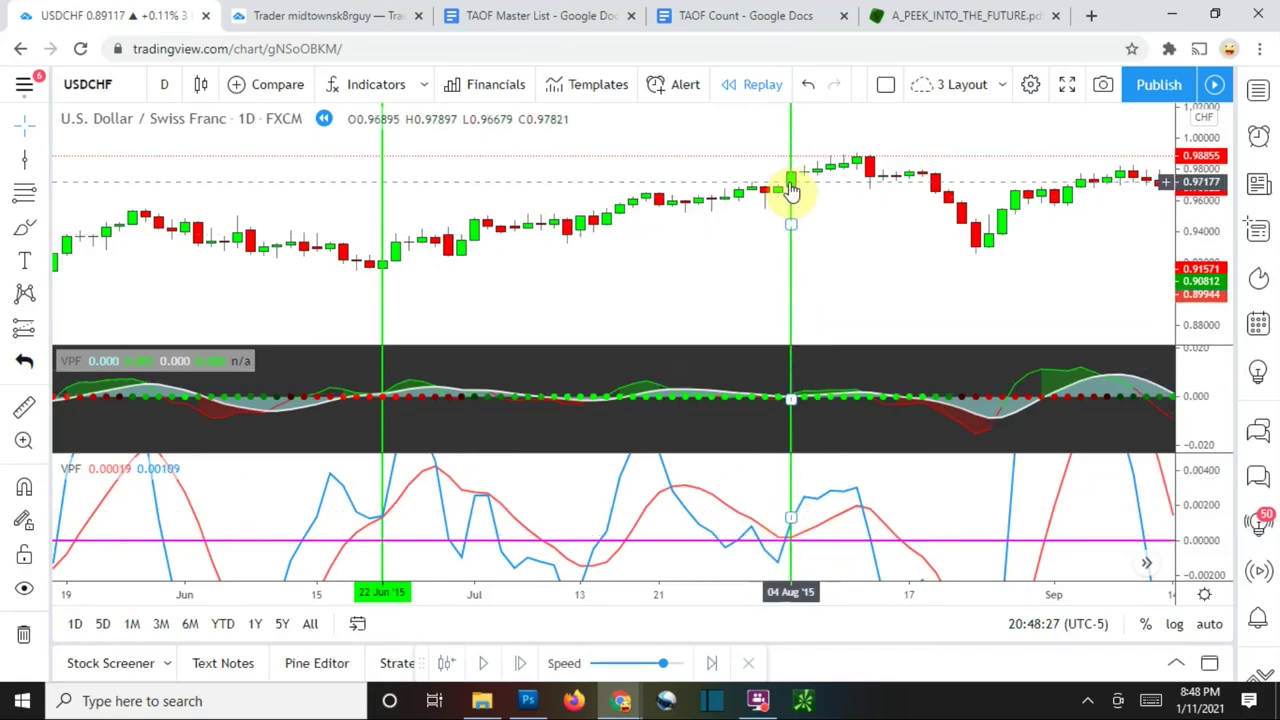
{"action": "scroll", "coordinate": [708, 275], "scroll_direction": "down", "scroll_amount": 2}
{"action": "scroll", "coordinate": [700, 265], "scroll_direction": "down", "scroll_amount": 2}
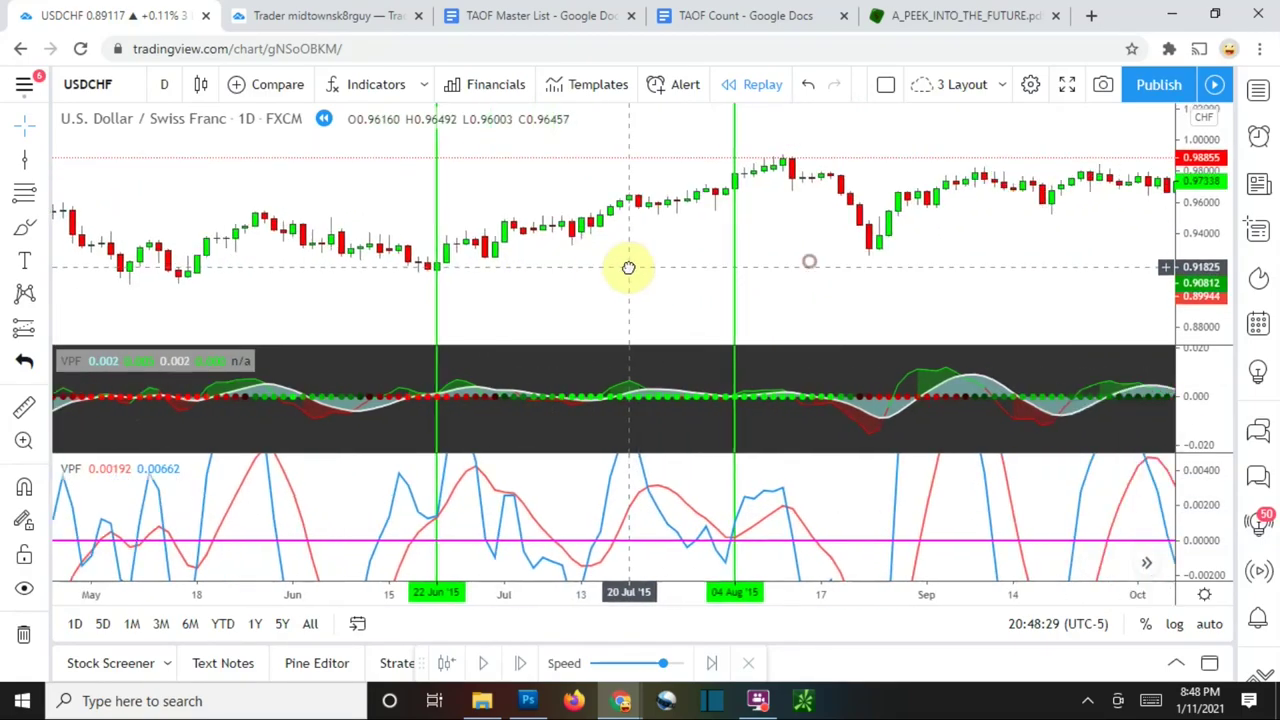
Delete the green vertical lines at 22 Jun and 04 Aug 2015.
{"action": "left_click", "coordinate": [433, 300]}
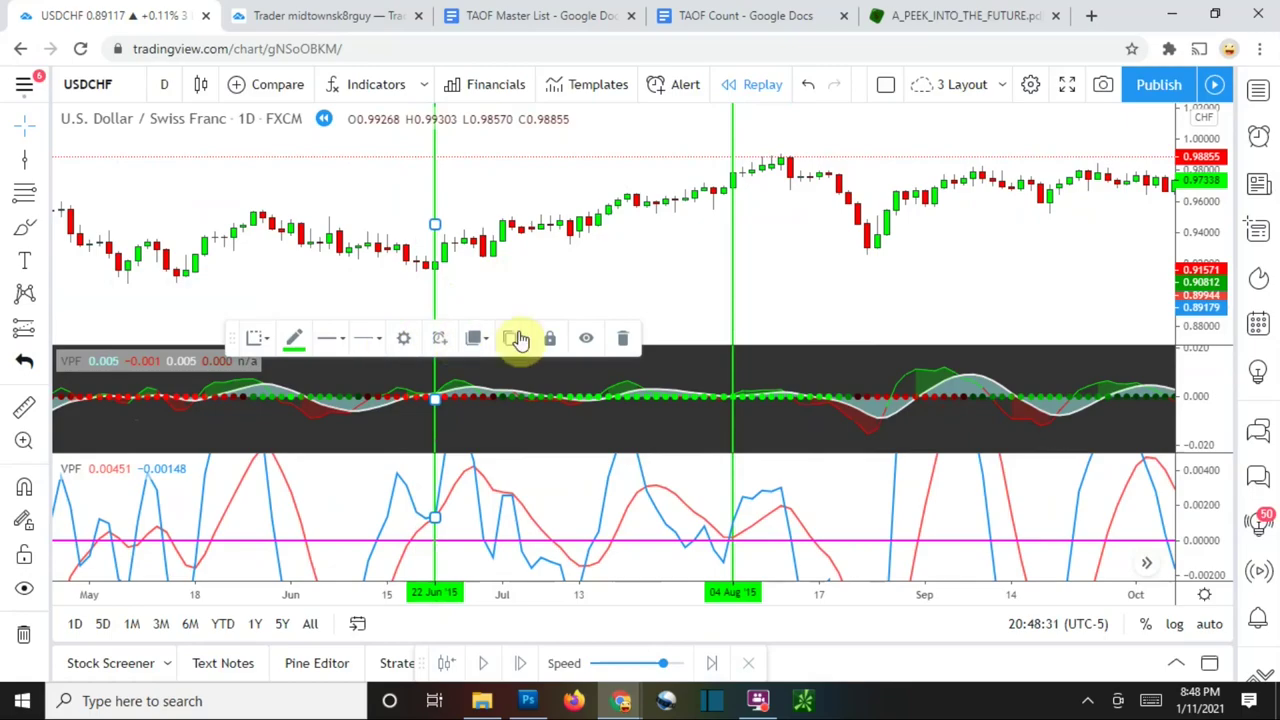
{"action": "left_click", "coordinate": [624, 337]}
{"action": "left_click", "coordinate": [737, 318]}
{"action": "left_click", "coordinate": [620, 337]}
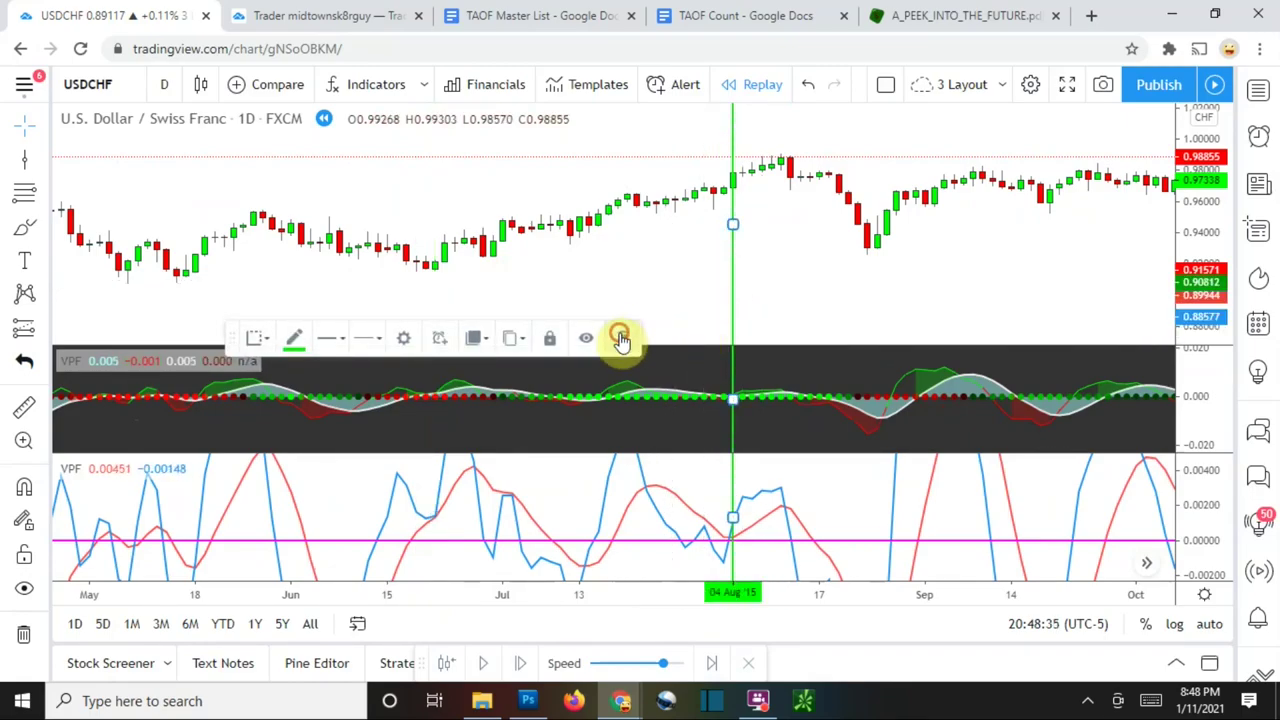
Pan to August 2015–early 2016, enlarge the upper VPF pane and stretch the price scale.
{"action": "left_click_drag", "start_coordinate": [780, 277], "coordinate": [424, 284]}
{"action": "left_click_drag", "start_coordinate": [930, 277], "coordinate": [509, 323]}
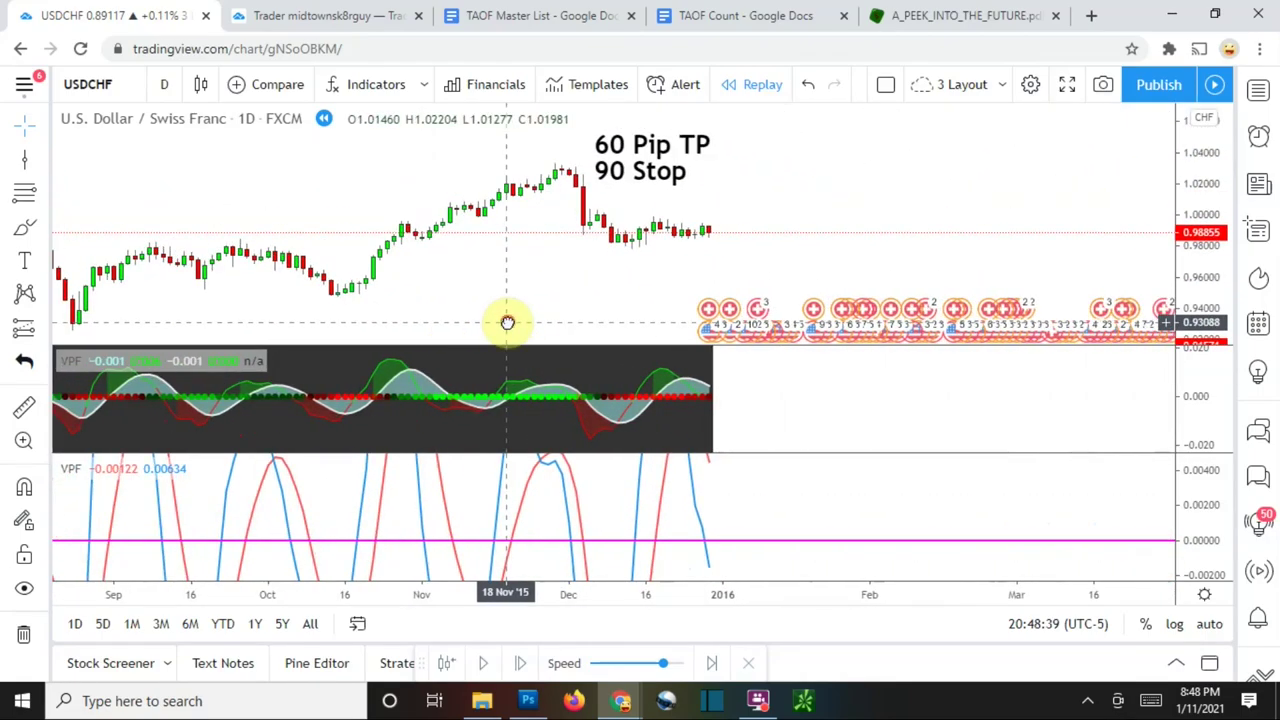
{"action": "left_click_drag", "start_coordinate": [1211, 503], "coordinate": [1203, 580]}
{"action": "left_click_drag", "start_coordinate": [776, 560], "coordinate": [877, 563]}
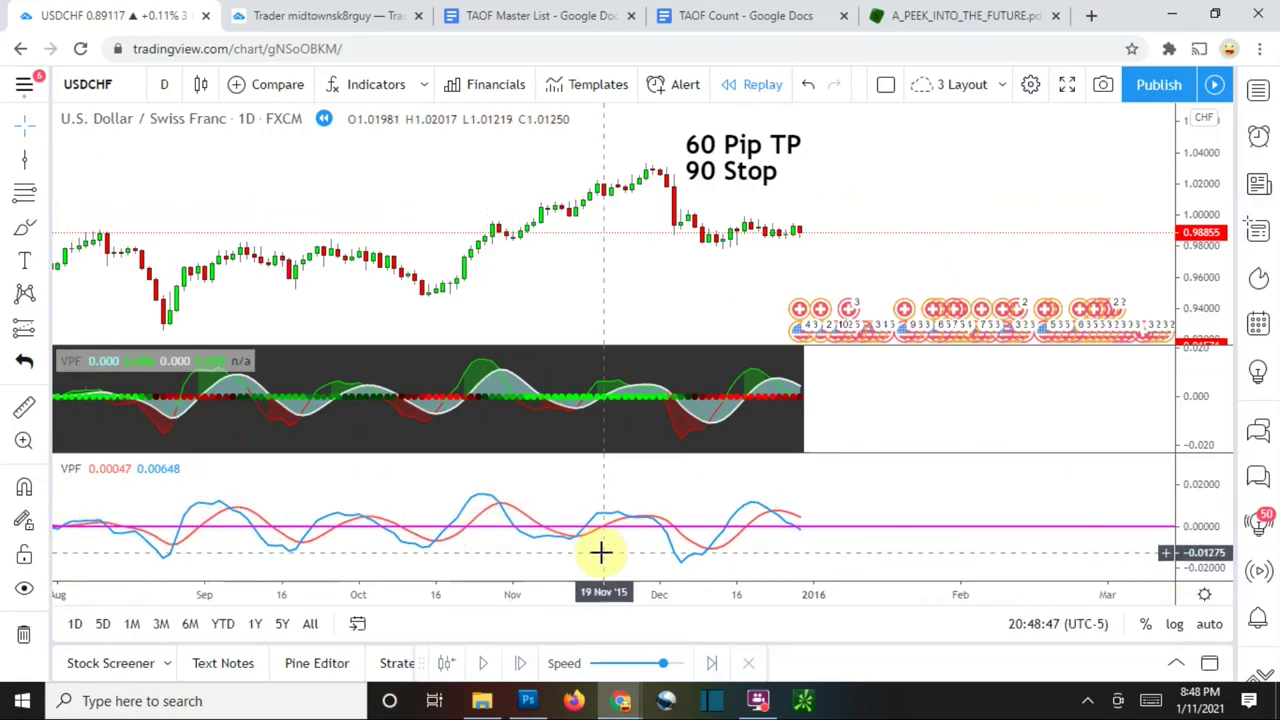
{"action": "left_click_drag", "start_coordinate": [560, 286], "coordinate": [709, 289]}
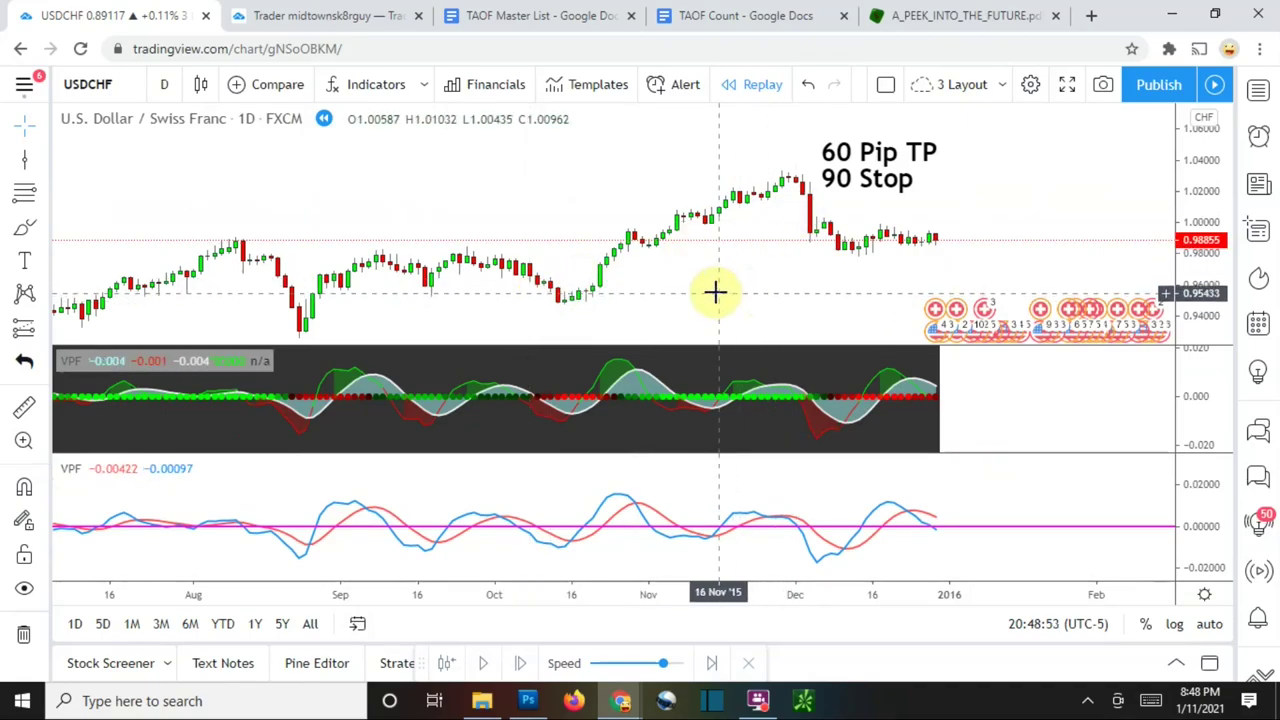
{"action": "left_click_drag", "start_coordinate": [571, 452], "coordinate": [569, 480]}
{"action": "left_click_drag", "start_coordinate": [723, 274], "coordinate": [663, 271]}
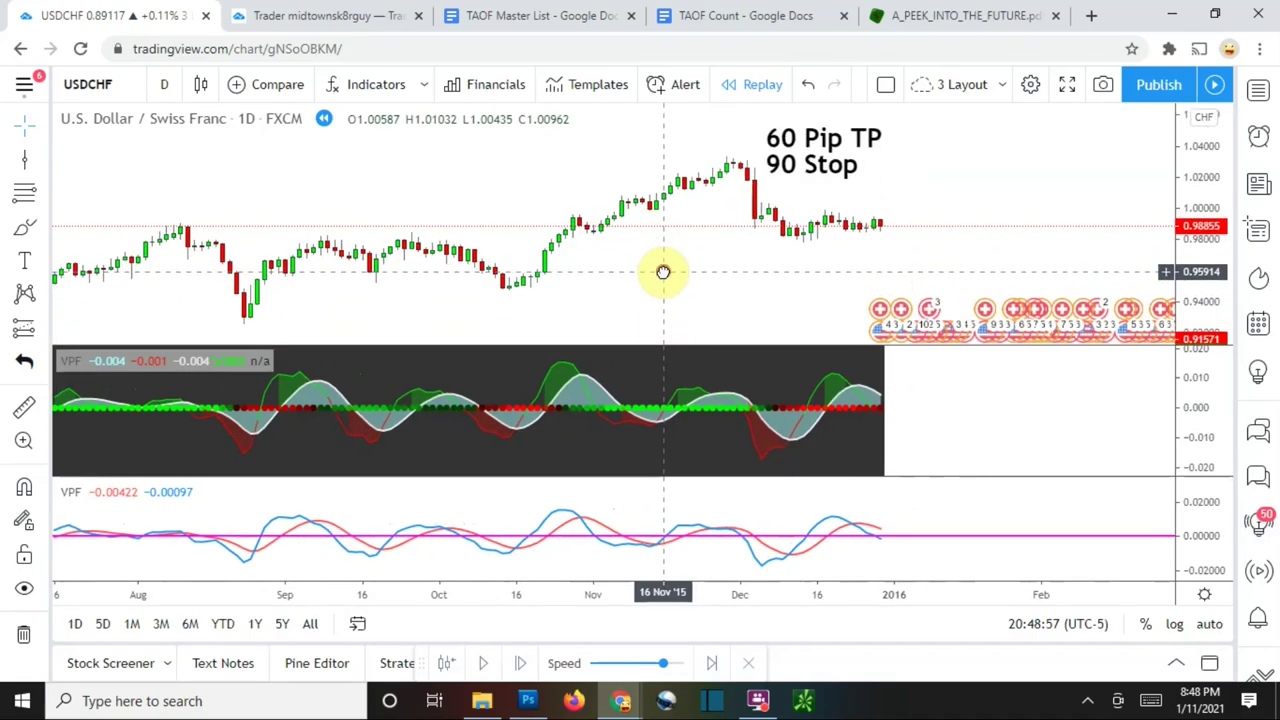
{"action": "left_click_drag", "start_coordinate": [1183, 265], "coordinate": [1186, 257]}
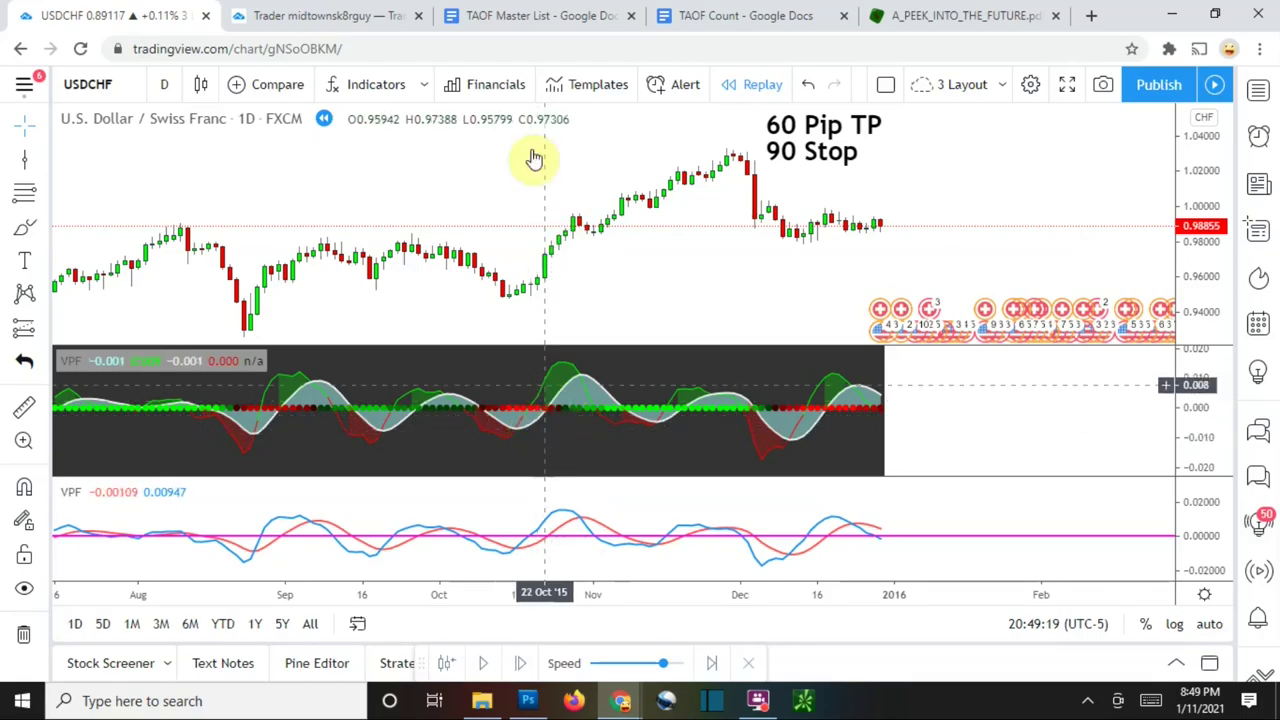
{"action": "left_click", "coordinate": [311, 22]}
{"action": "scroll", "coordinate": [577, 397], "scroll_direction": "down", "scroll_amount": 5}
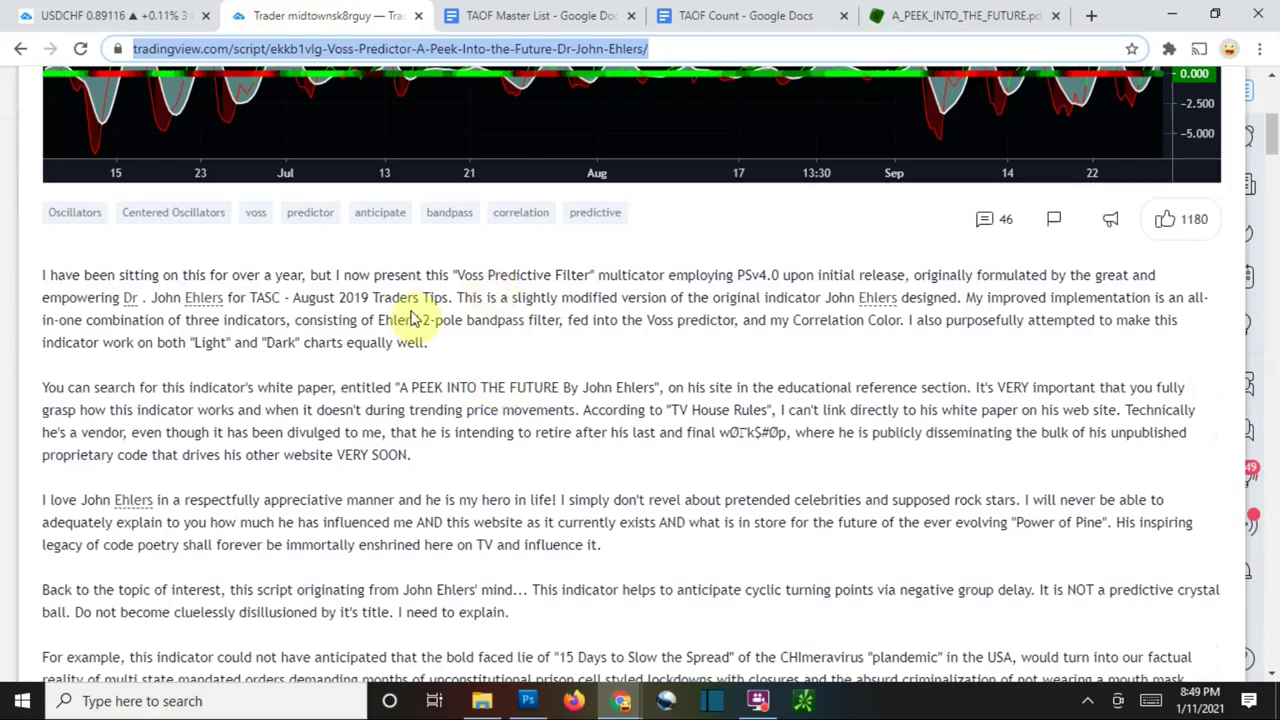
{"action": "left_click_drag", "start_coordinate": [379, 322], "coordinate": [517, 318]}
{"action": "left_click", "coordinate": [526, 345]}
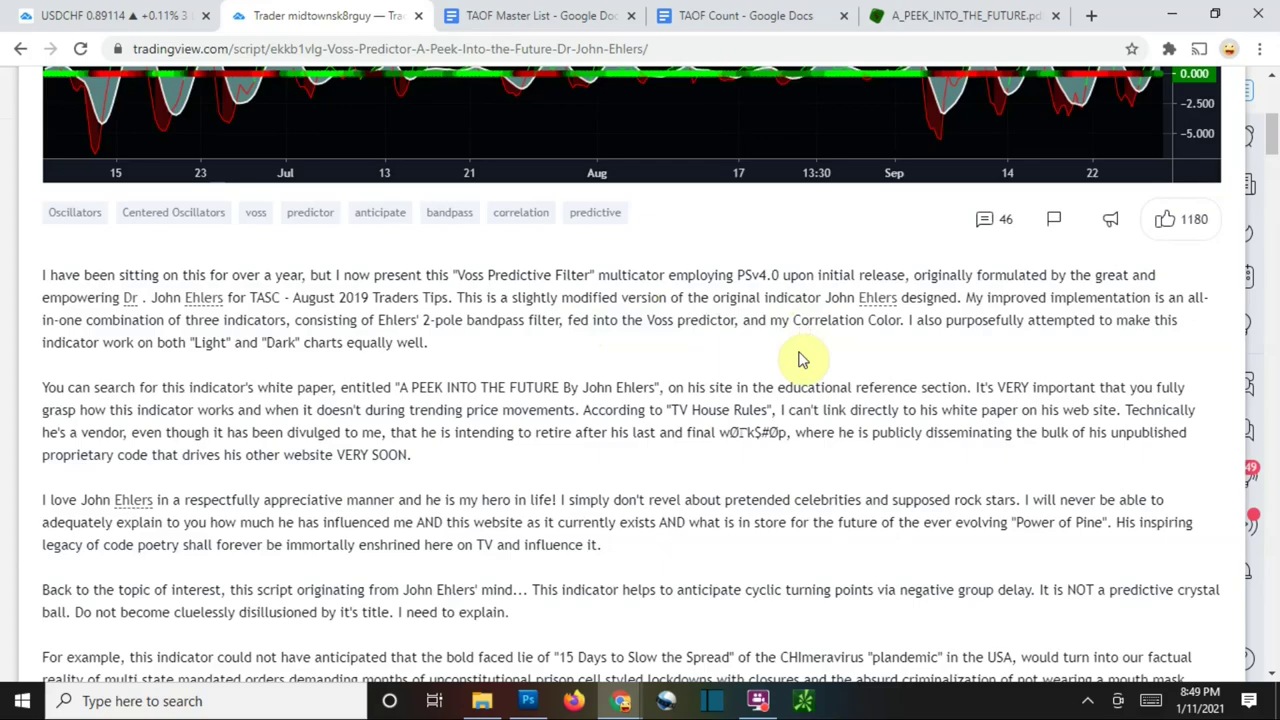
{"action": "scroll", "coordinate": [737, 351], "scroll_direction": "up", "scroll_amount": 1}
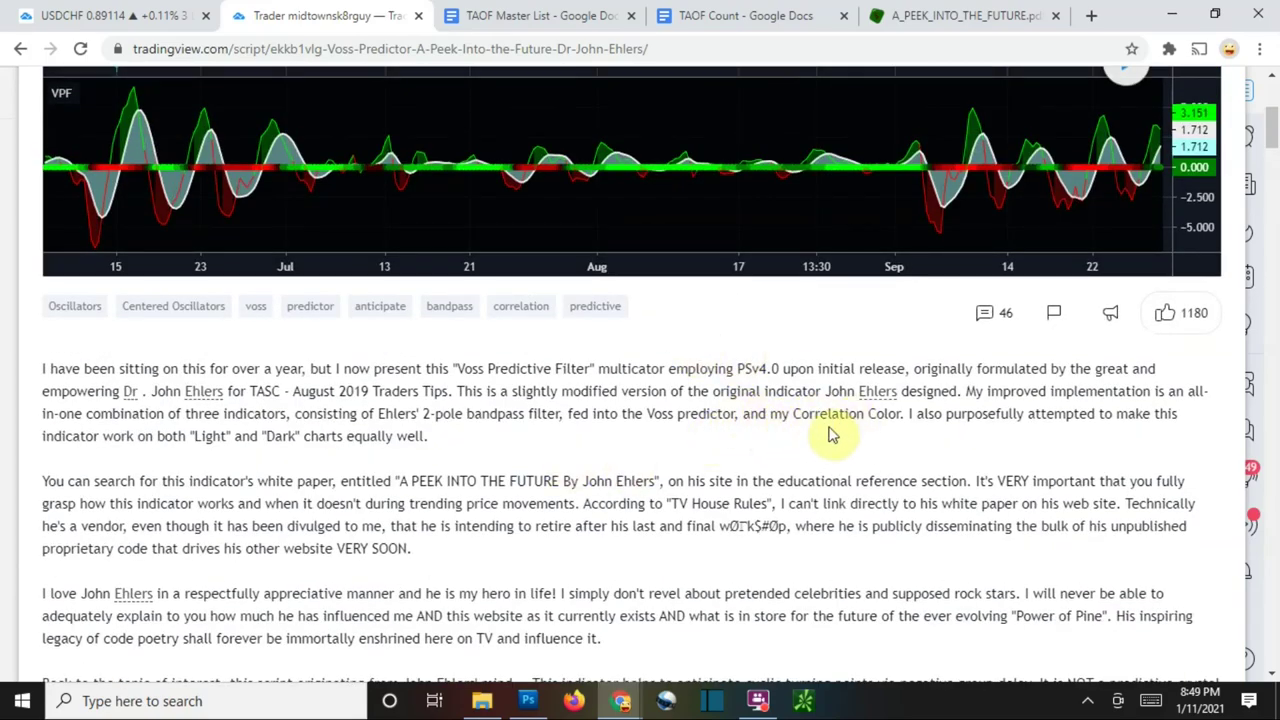
{"action": "scroll", "coordinate": [694, 414], "scroll_direction": "up", "scroll_amount": 2}
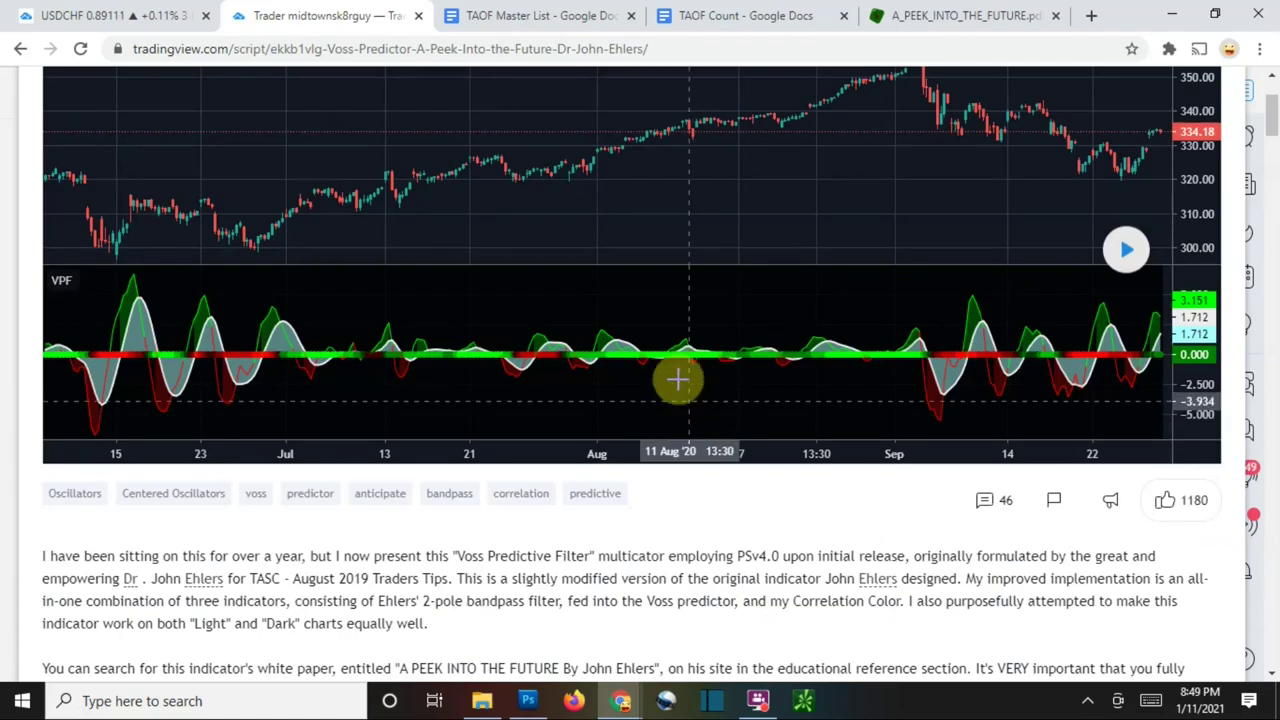
{"action": "scroll", "coordinate": [437, 383], "scroll_direction": "up", "scroll_amount": 2}
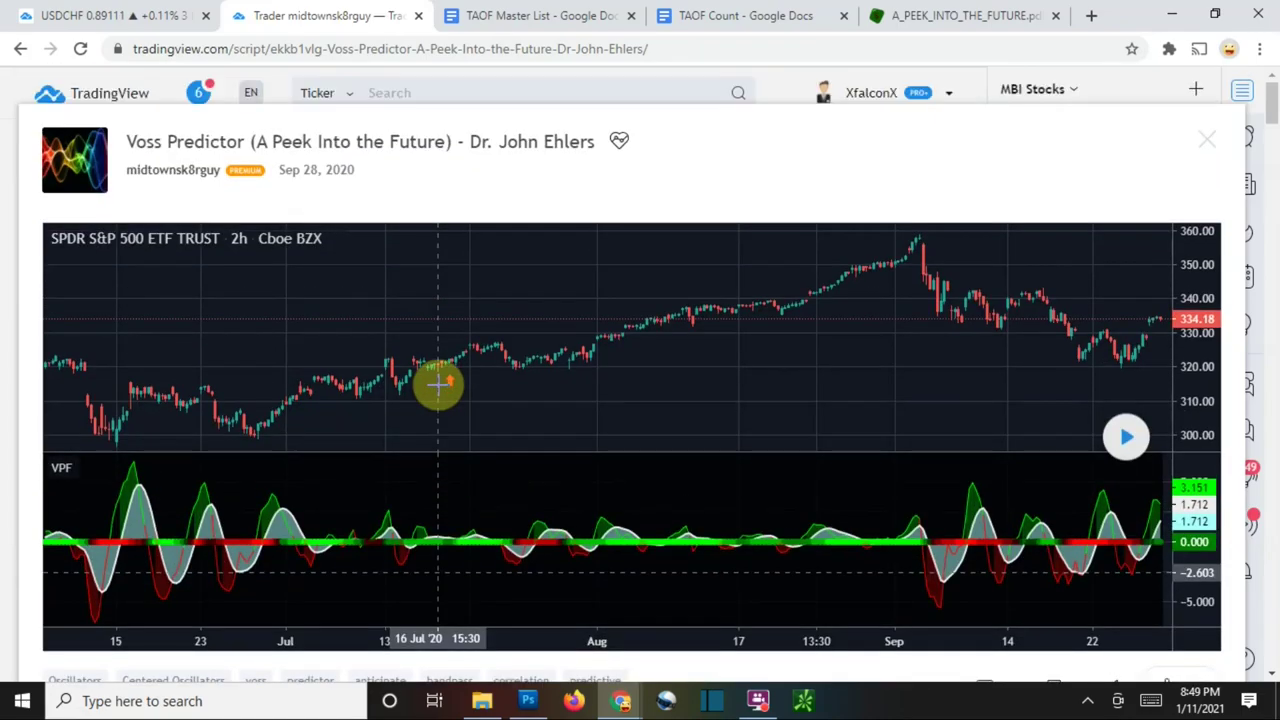
{"action": "scroll", "coordinate": [437, 383], "scroll_direction": "down", "scroll_amount": 1}
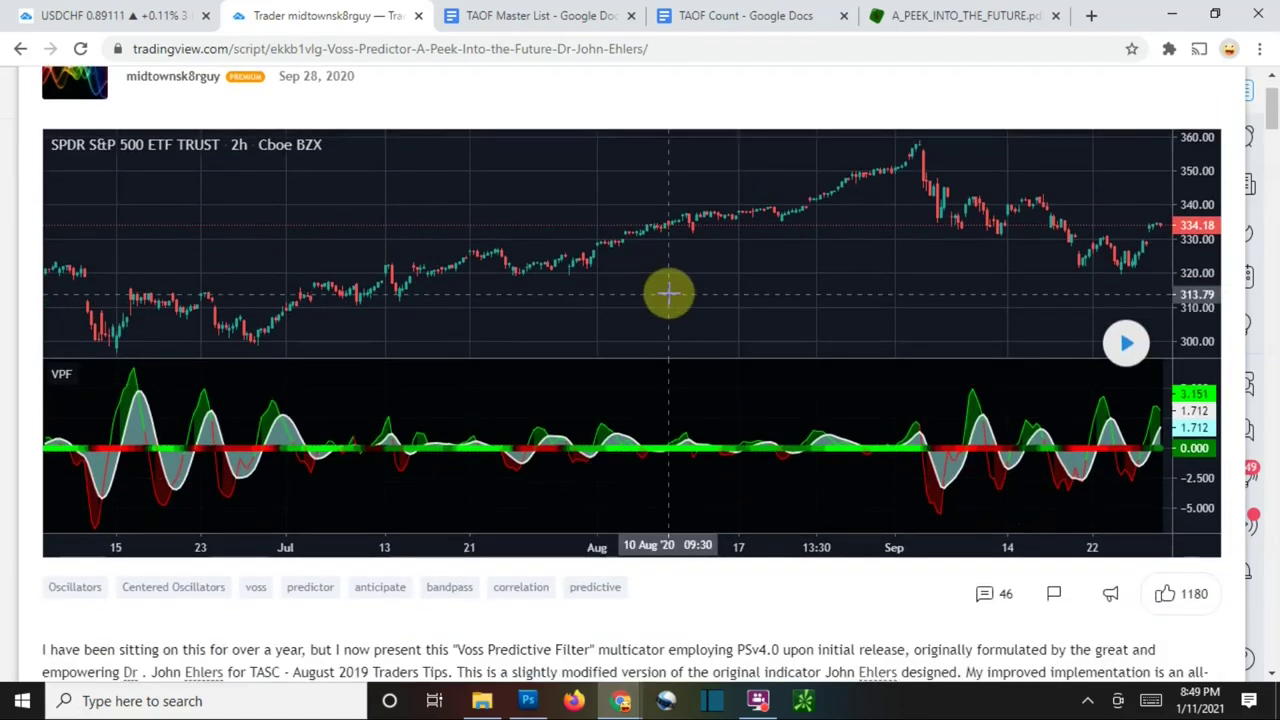
{"action": "left_click", "coordinate": [72, 14]}
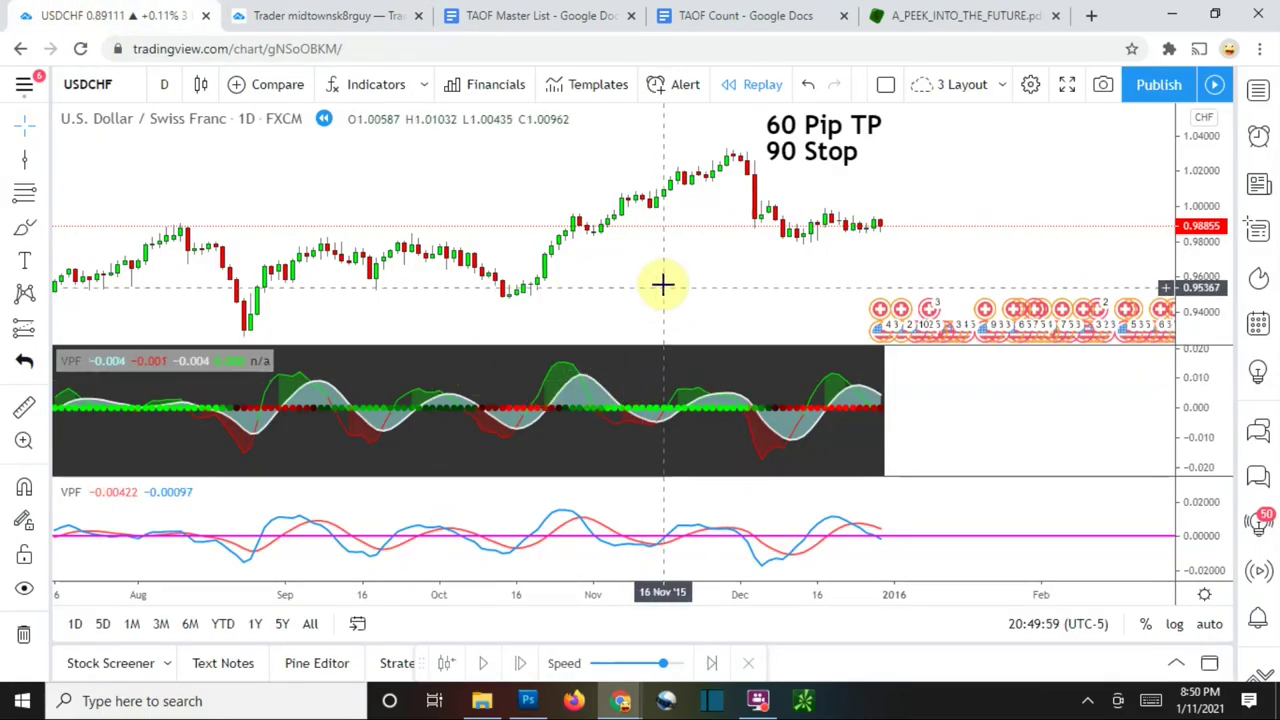
{"action": "left_click_drag", "start_coordinate": [617, 271], "coordinate": [626, 280]}
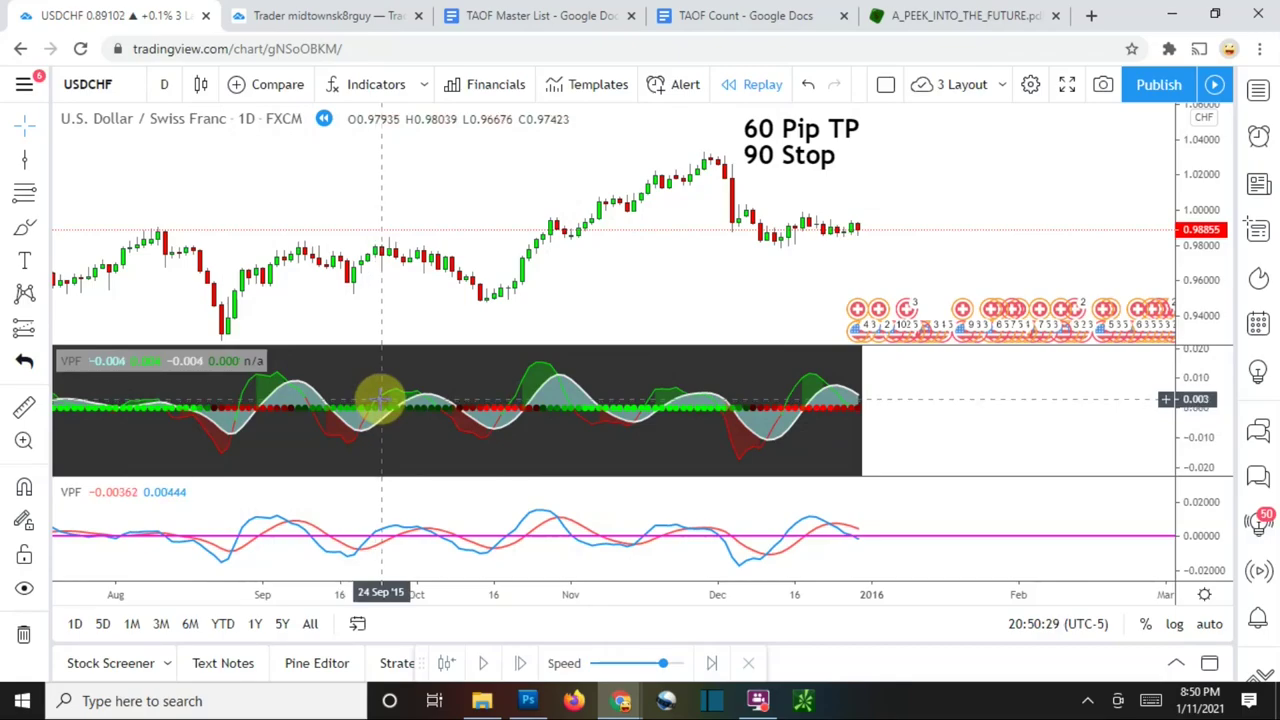
{"action": "left_click_drag", "start_coordinate": [414, 449], "coordinate": [475, 453]}
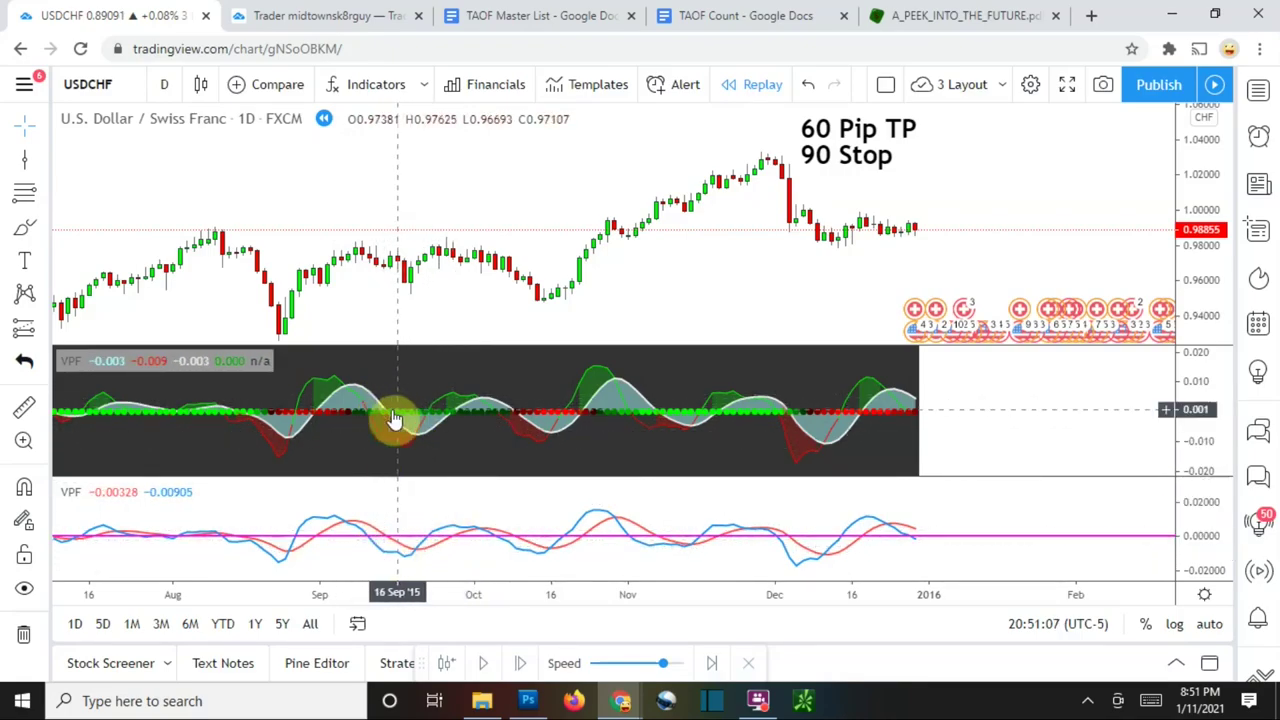
{"action": "left_click_drag", "start_coordinate": [478, 440], "coordinate": [474, 443]}
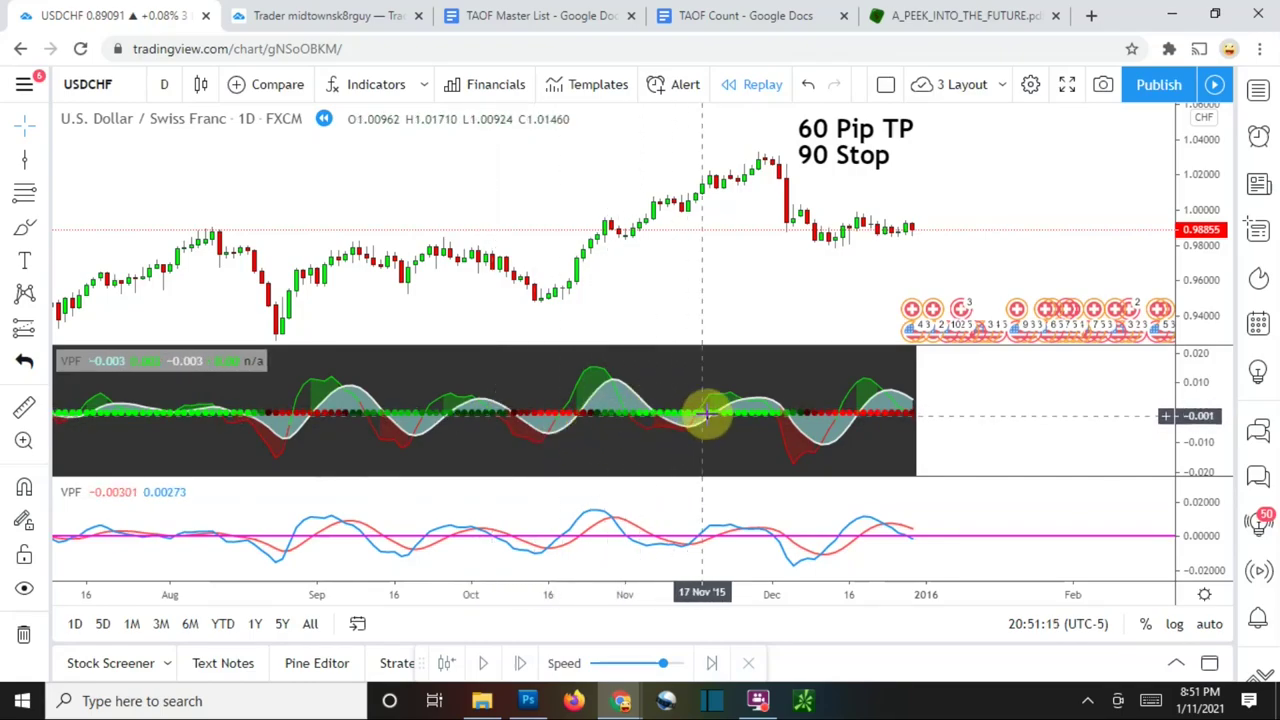
{"action": "left_click_drag", "start_coordinate": [722, 447], "coordinate": [697, 449]}
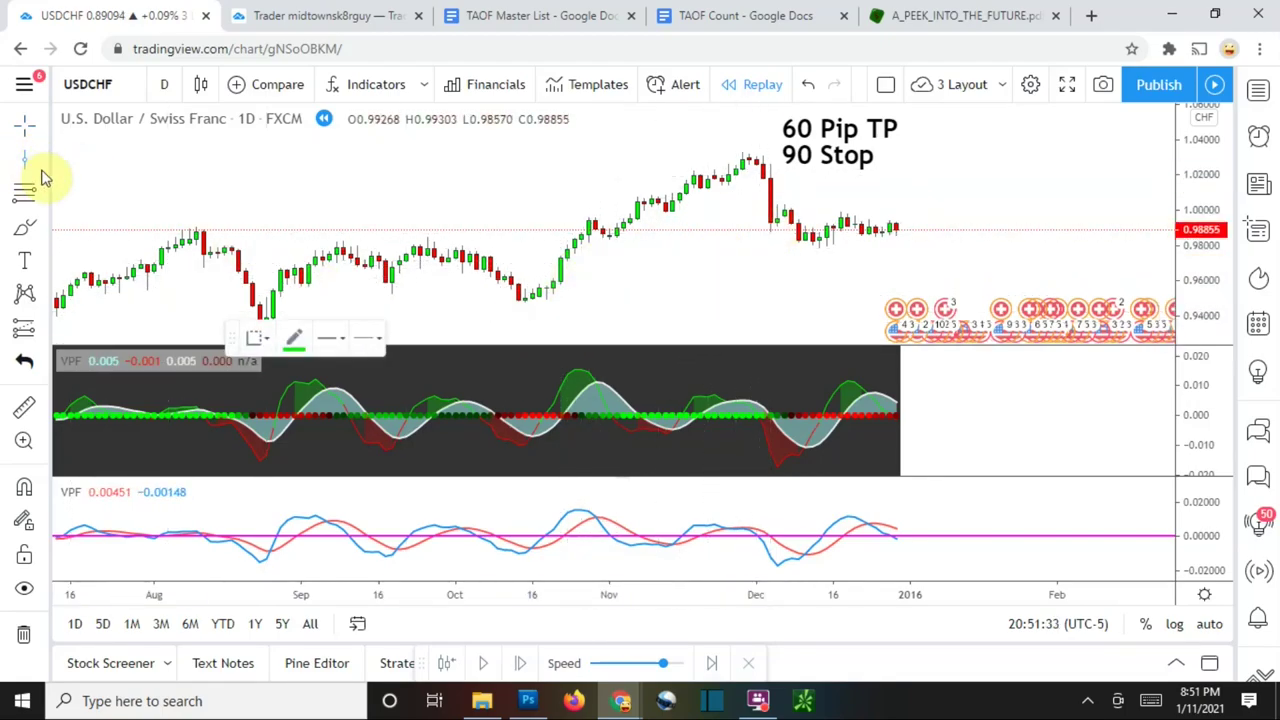
Draw a pink rectangle spanning 27 Oct to 07 Dec 2015.
{"action": "left_click", "coordinate": [42, 363]}
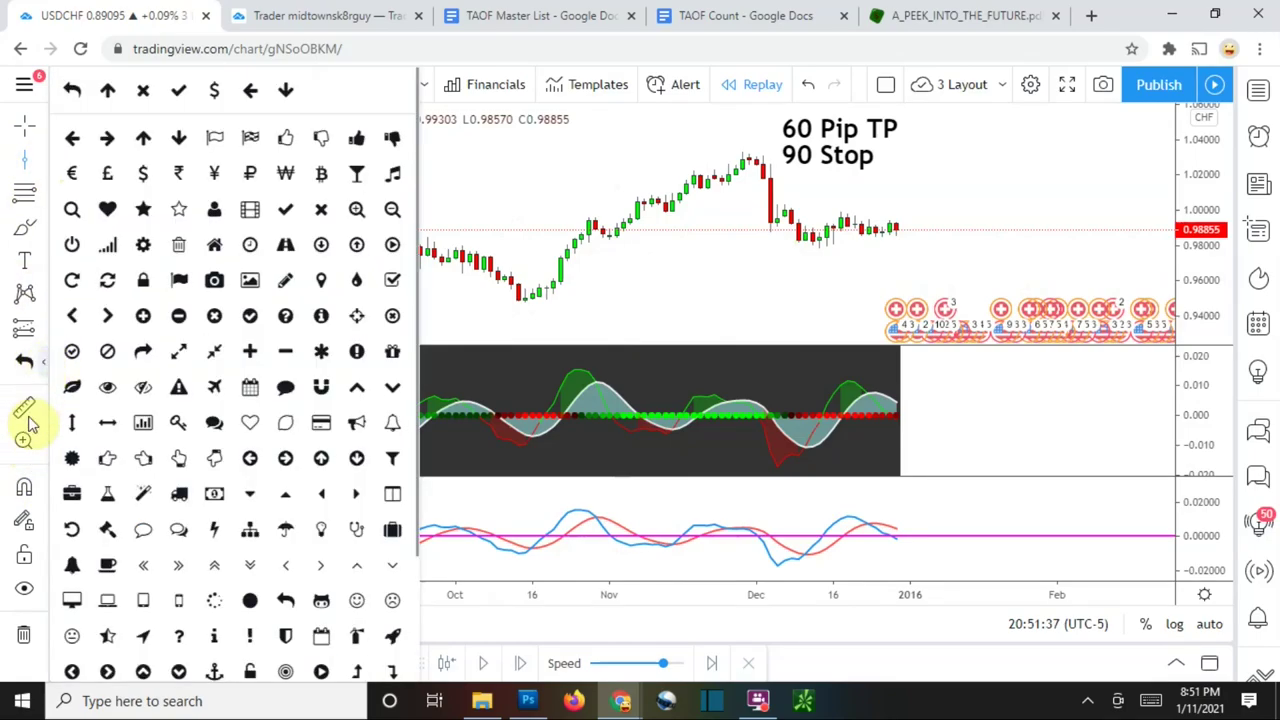
{"action": "left_click", "coordinate": [71, 89]}
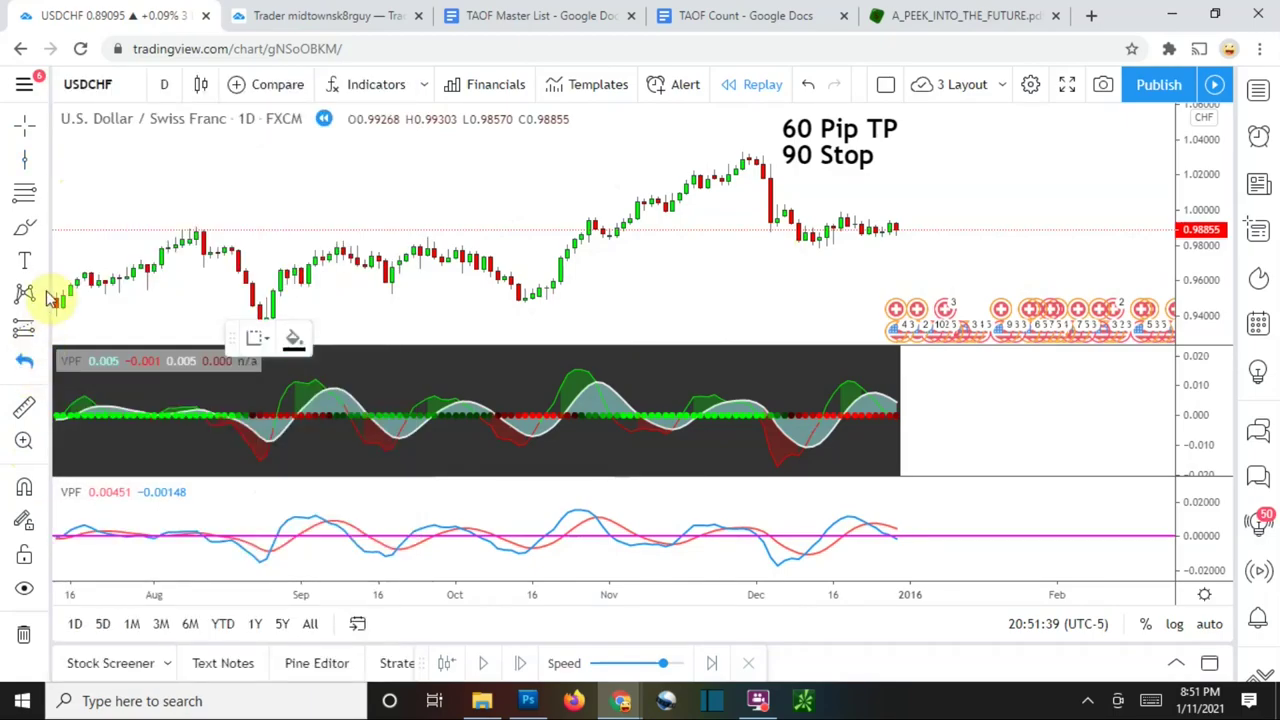
{"action": "left_click", "coordinate": [43, 232]}
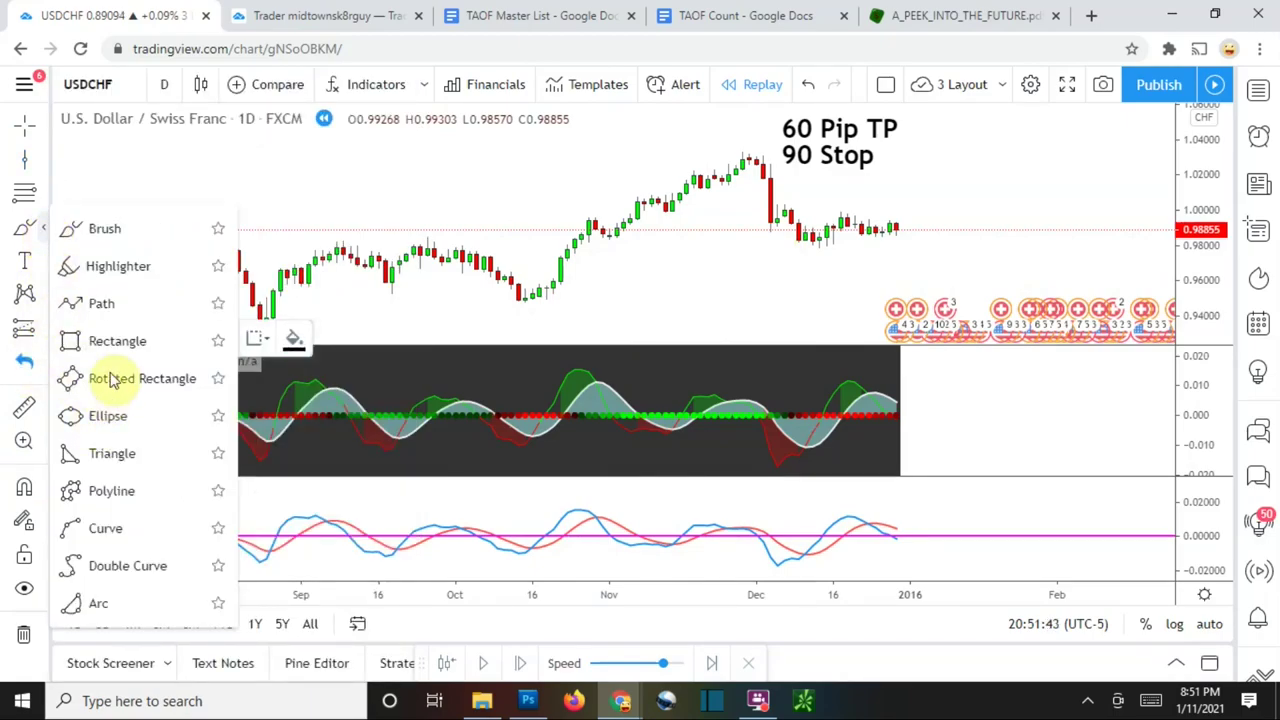
{"action": "left_click", "coordinate": [106, 340]}
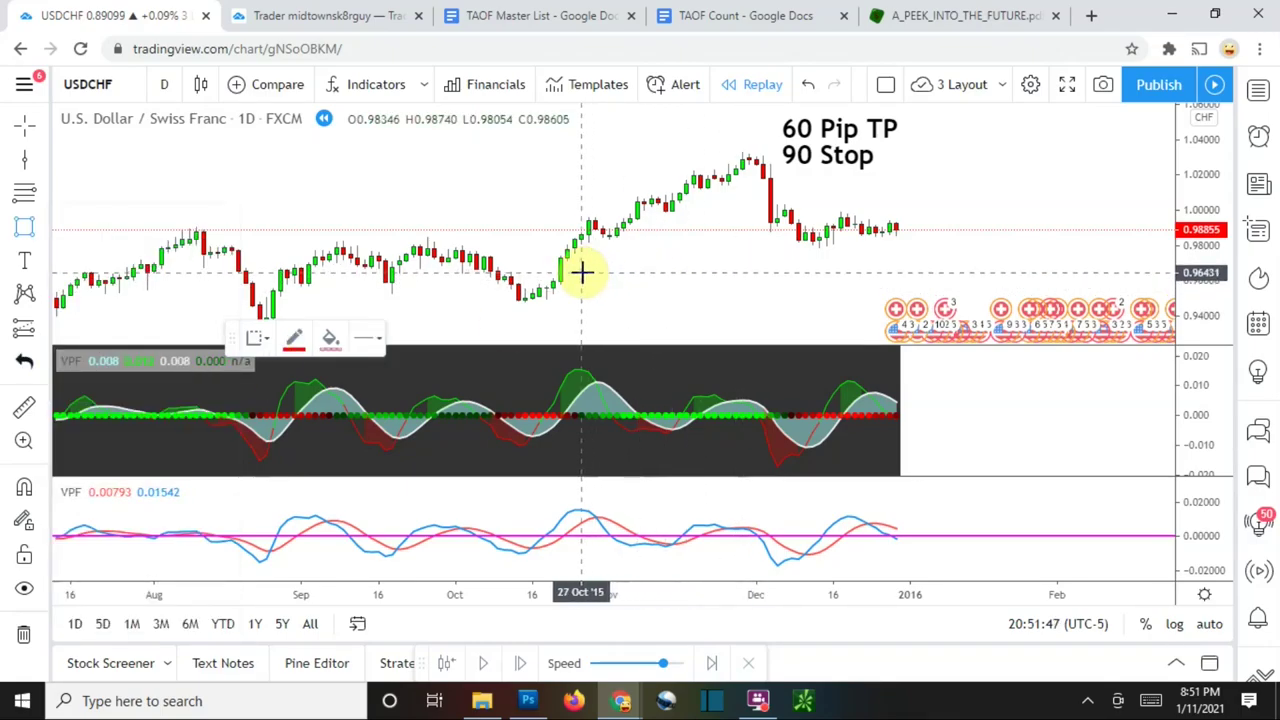
{"action": "mouse_move", "coordinate": [581, 272]}
{"action": "left_mouse_down"}
{"action": "mouse_move", "coordinate": [609, 241]}
{"action": "mouse_move", "coordinate": [777, 245]}
{"action": "left_mouse_up"}
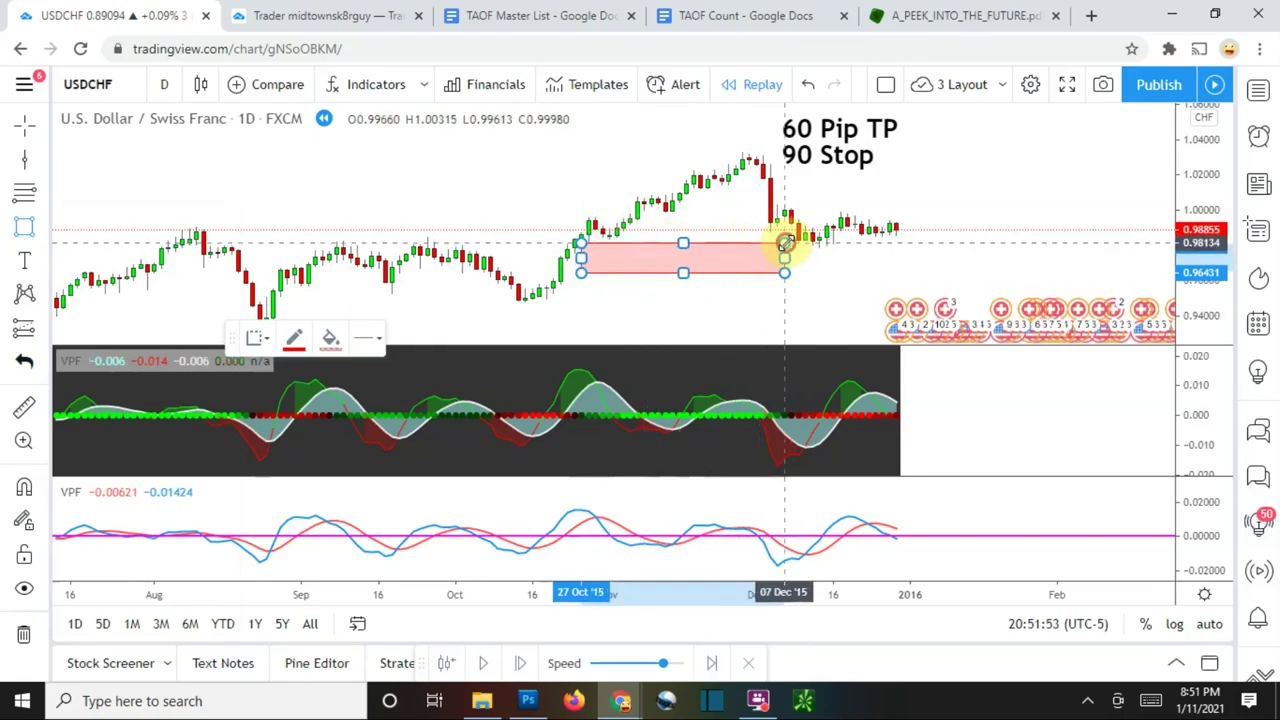
Raise the rectangle's top edge from about 0.964 to 1.03 to cover the rally's peak.
{"action": "left_click", "coordinate": [880, 180]}
{"action": "left_click_drag", "start_coordinate": [823, 277], "coordinate": [825, 265]}
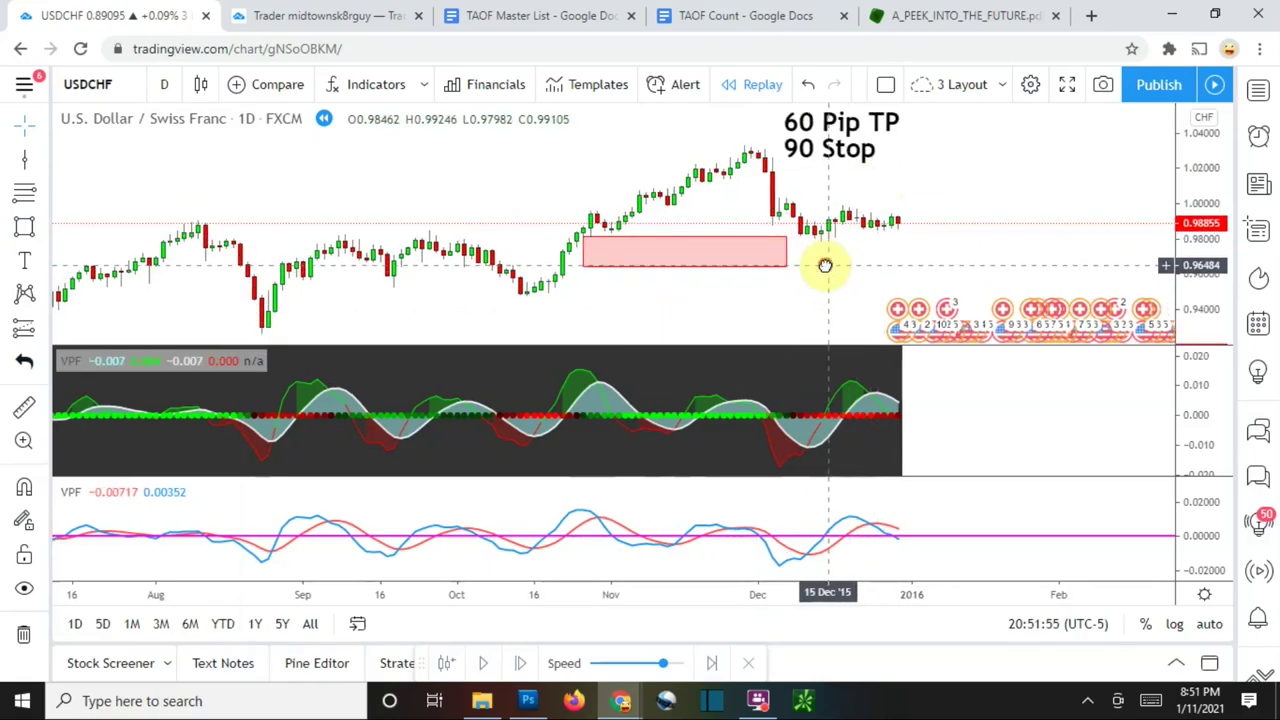
{"action": "left_click", "coordinate": [592, 245]}
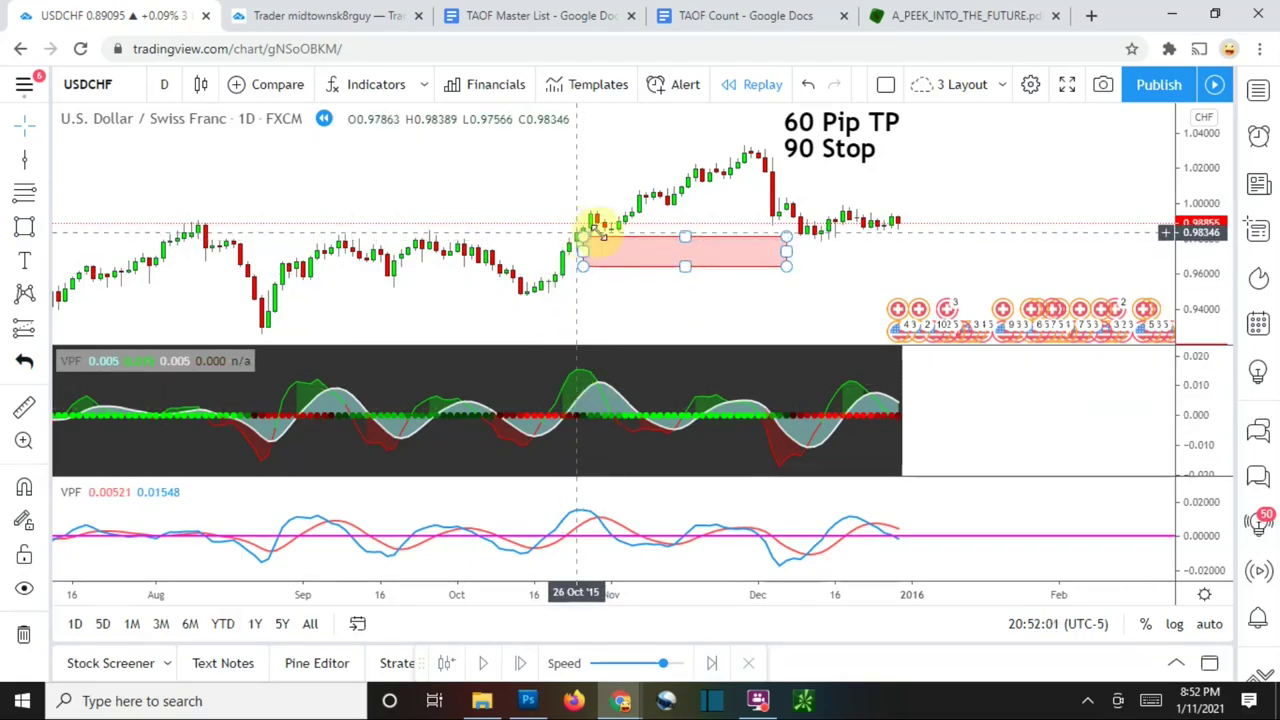
{"action": "left_click_drag", "start_coordinate": [685, 237], "coordinate": [700, 143]}
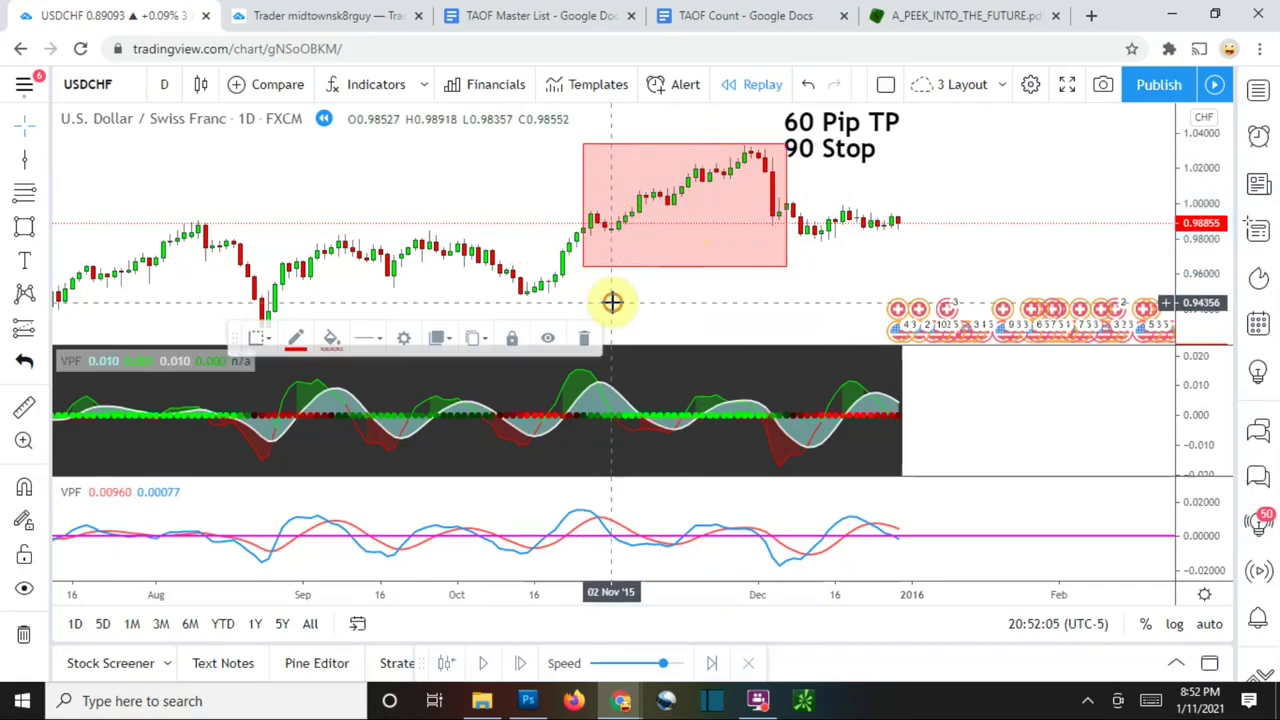
Make the rally rectangle's border and fill green.
{"action": "left_click", "coordinate": [681, 267]}
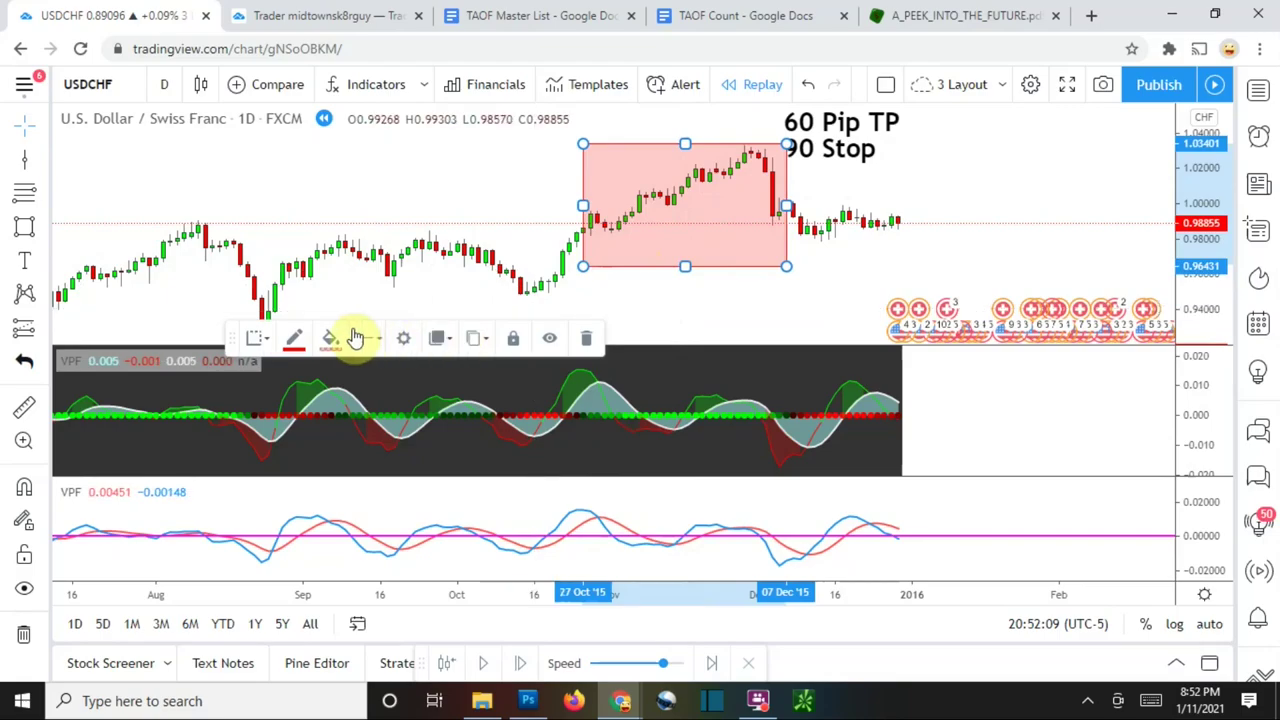
{"action": "left_click", "coordinate": [295, 340]}
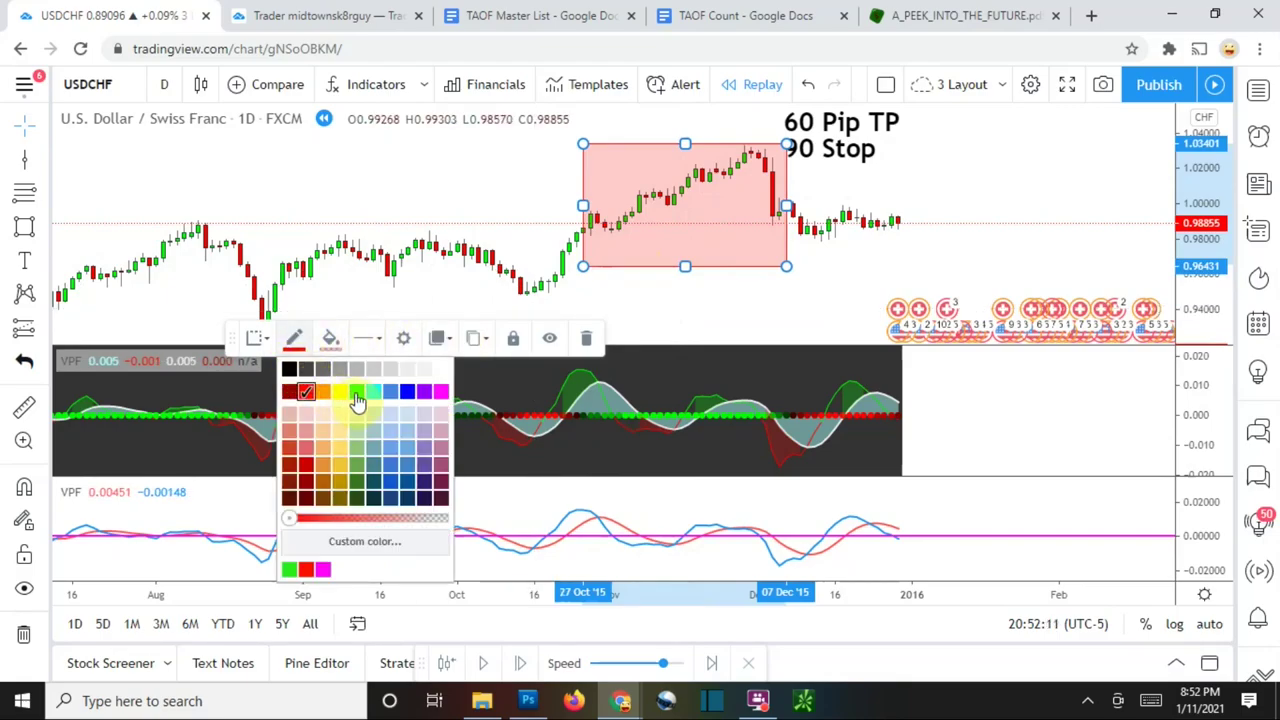
{"action": "left_click", "coordinate": [357, 393]}
{"action": "left_click", "coordinate": [331, 338]}
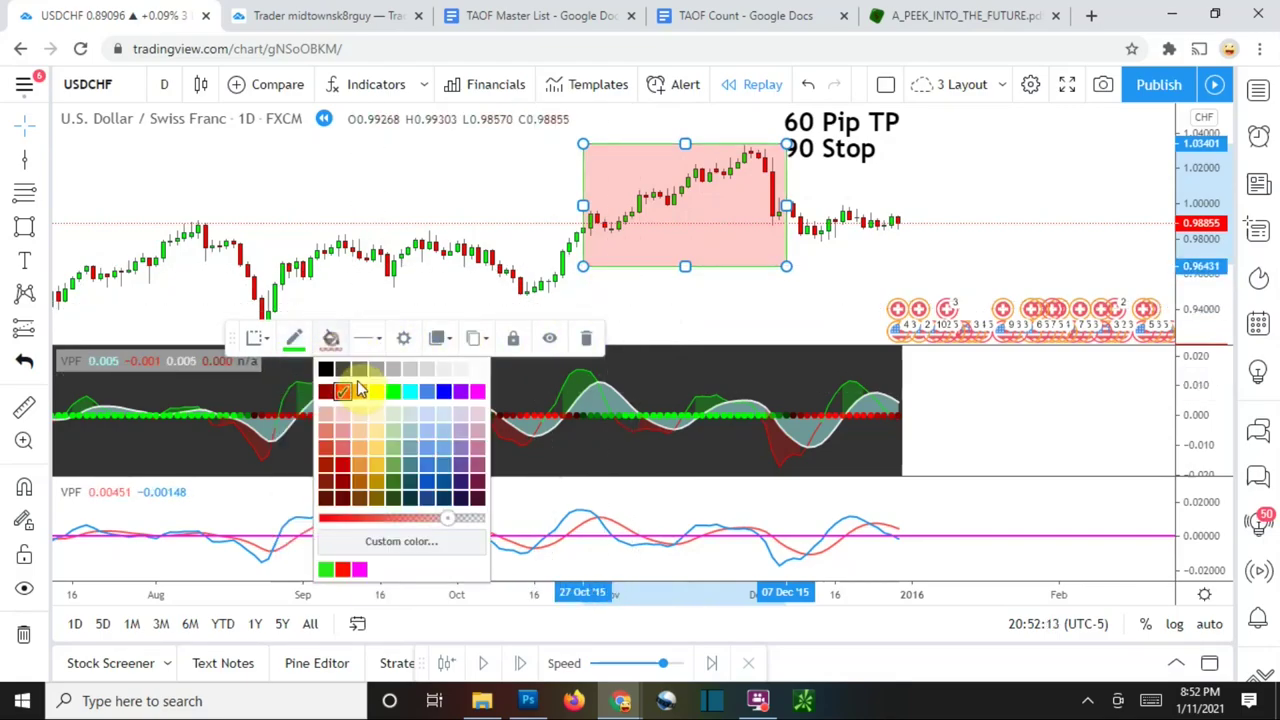
{"action": "left_click_drag", "start_coordinate": [680, 297], "coordinate": [710, 301]}
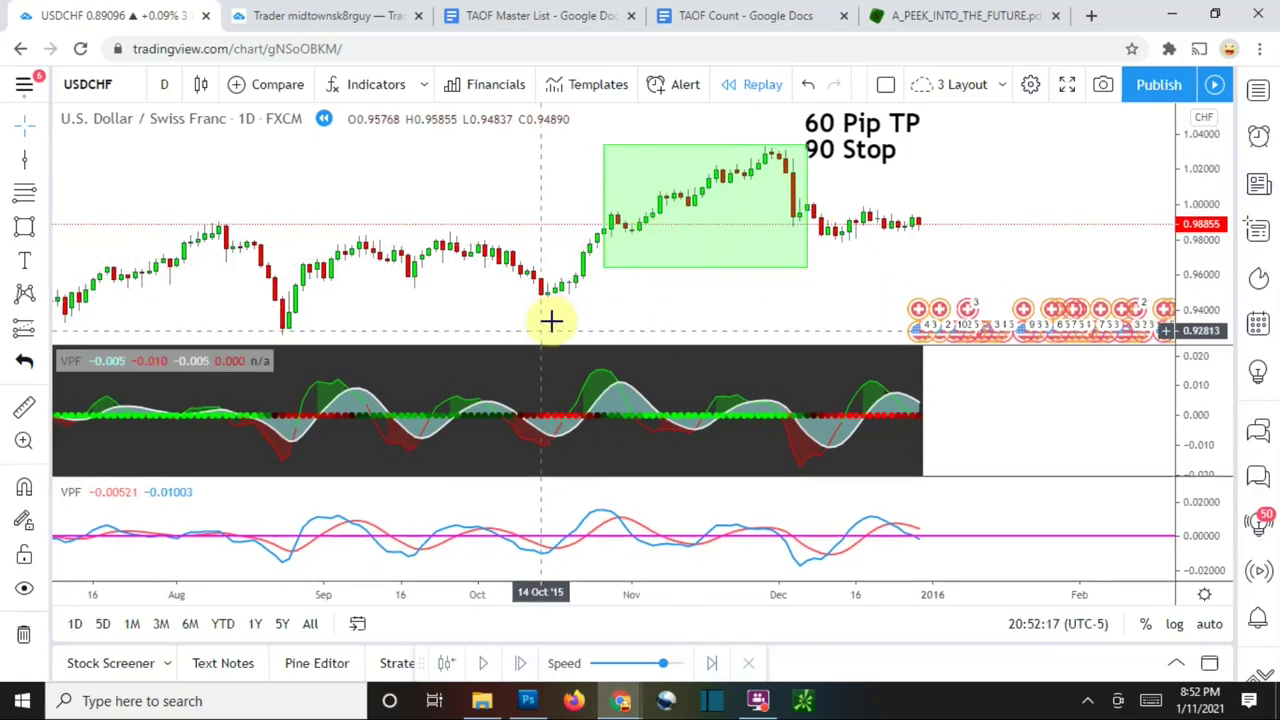
Delete the green rectangle and pan back to the October–December 2015 candles.
{"action": "mouse_move", "coordinate": [509, 294]}
{"action": "left_mouse_down"}
{"action": "mouse_move", "coordinate": [514, 277]}
{"action": "mouse_move", "coordinate": [500, 294]}
{"action": "left_mouse_up"}
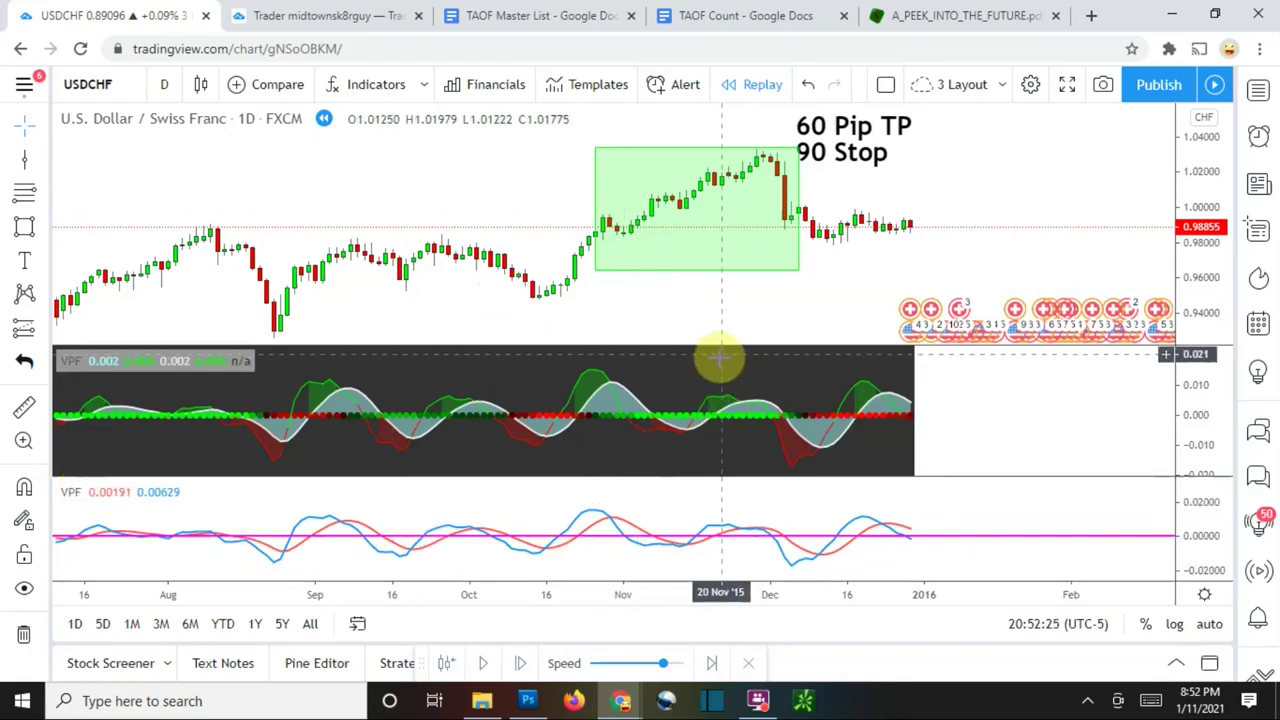
{"action": "mouse_move", "coordinate": [714, 297]}
{"action": "left_mouse_down"}
{"action": "mouse_move", "coordinate": [688, 280]}
{"action": "mouse_move", "coordinate": [690, 298]}
{"action": "left_mouse_up"}
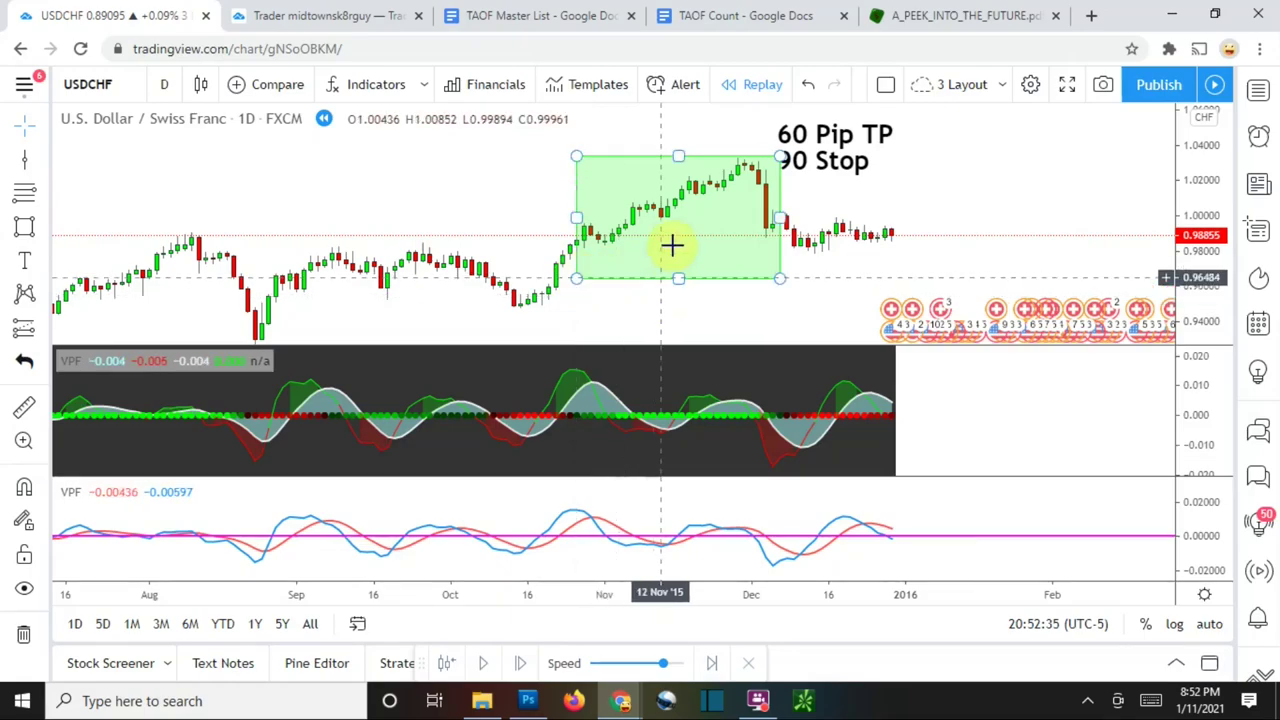
{"action": "left_click", "coordinate": [591, 277]}
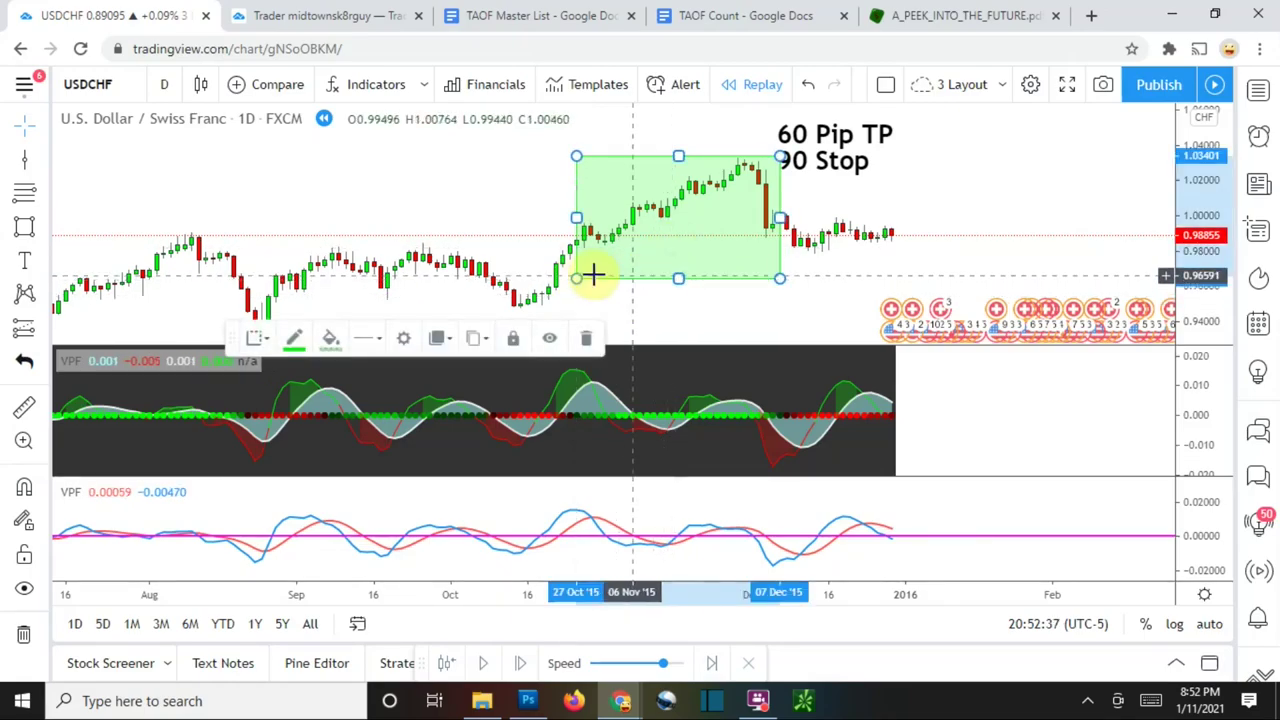
{"action": "left_click", "coordinate": [580, 342]}
{"action": "mouse_move", "coordinate": [626, 273]}
{"action": "left_mouse_down"}
{"action": "mouse_move", "coordinate": [597, 271]}
{"action": "mouse_move", "coordinate": [646, 266]}
{"action": "left_mouse_up"}
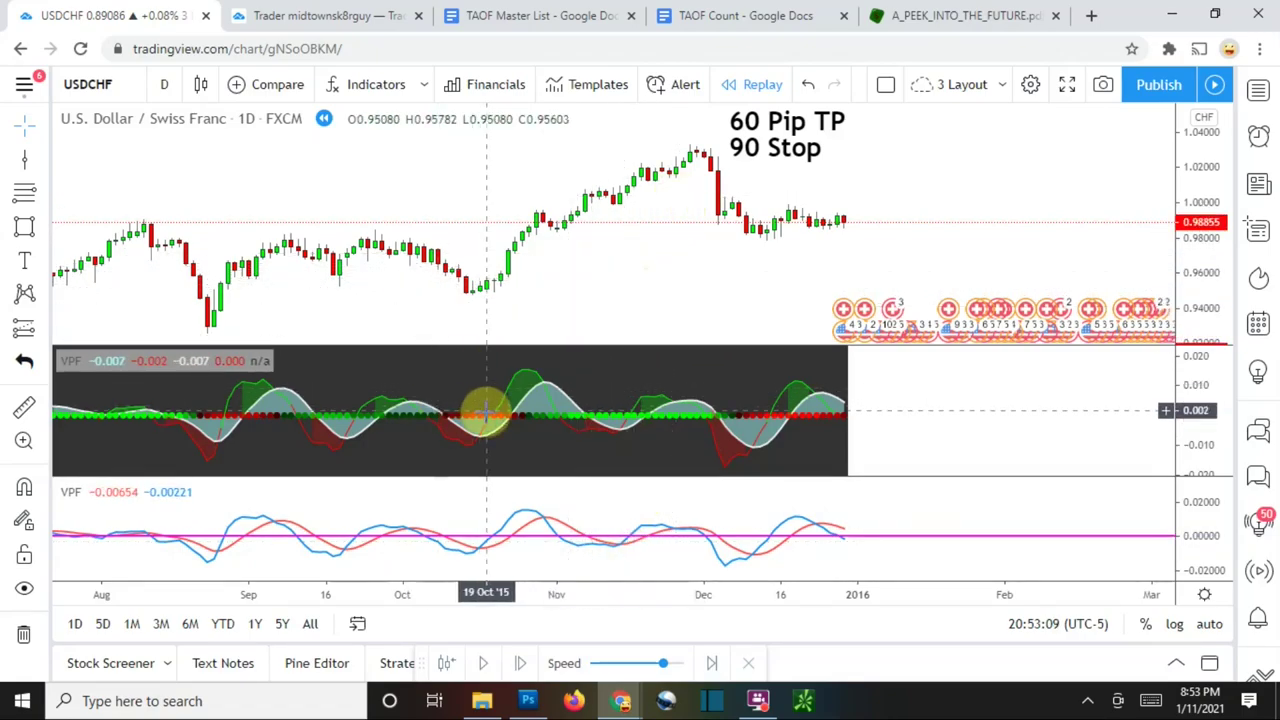
{"action": "left_click_drag", "start_coordinate": [575, 301], "coordinate": [591, 270]}
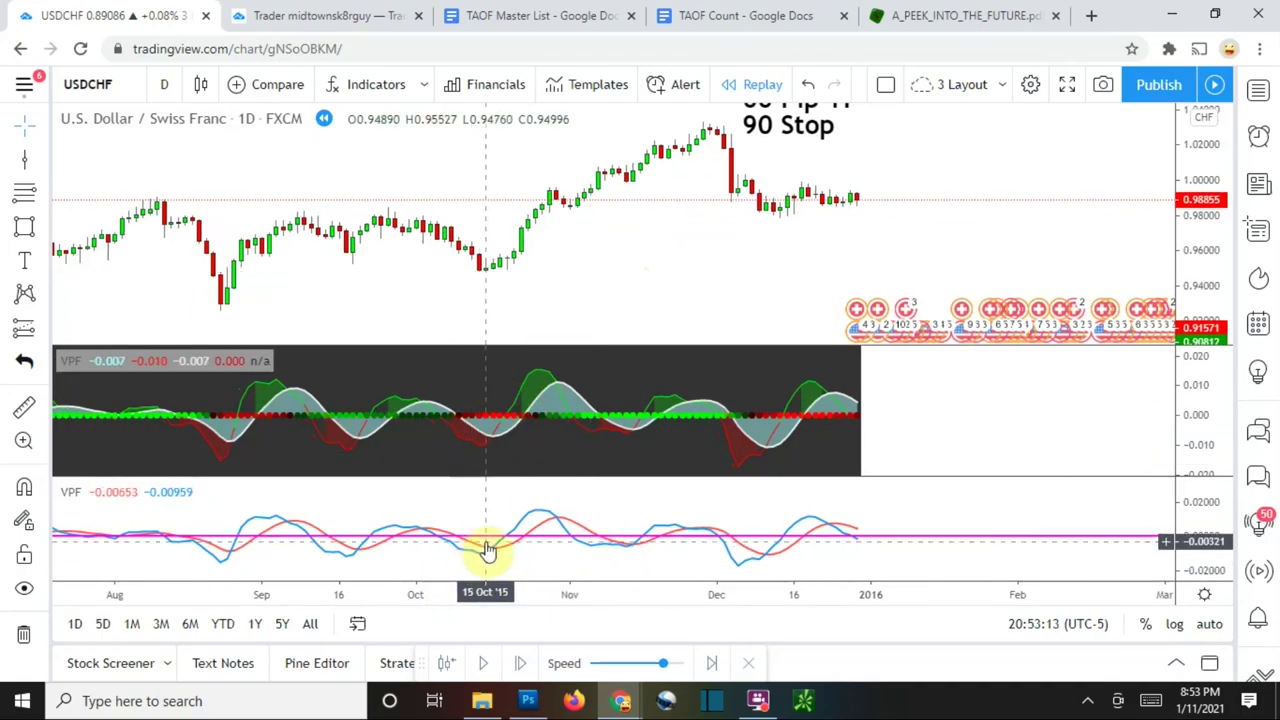
{"action": "left_click_drag", "start_coordinate": [626, 271], "coordinate": [497, 289]}
{"action": "left_click_drag", "start_coordinate": [720, 260], "coordinate": [655, 286]}
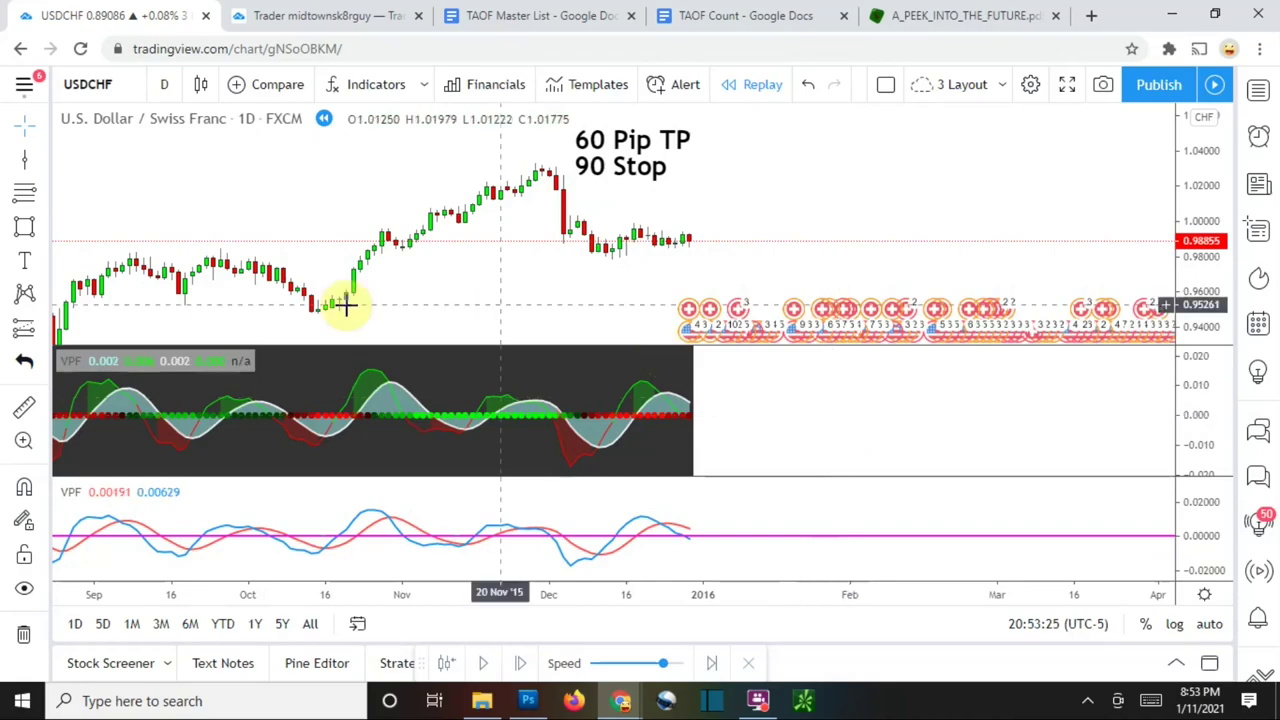
Play the replay briefly into January 2016, pause it, and stretch the price scale.
{"action": "left_click", "coordinate": [490, 663]}
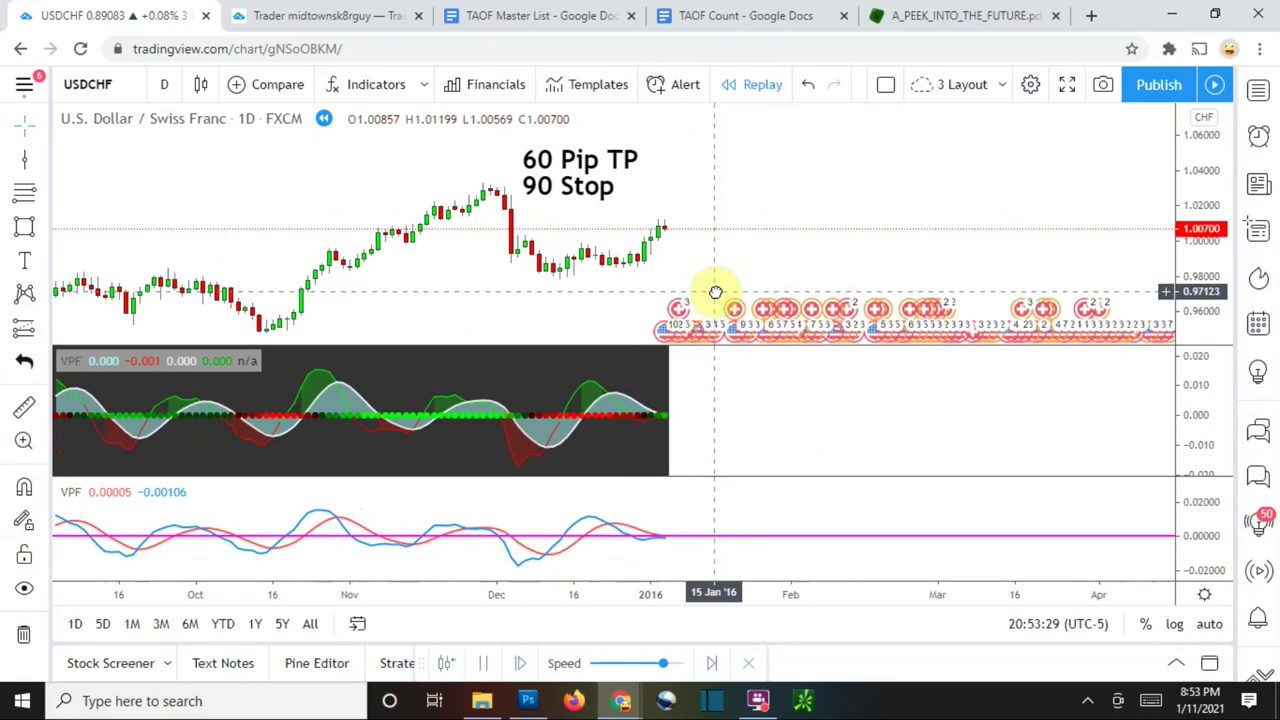
{"action": "left_click", "coordinate": [484, 666]}
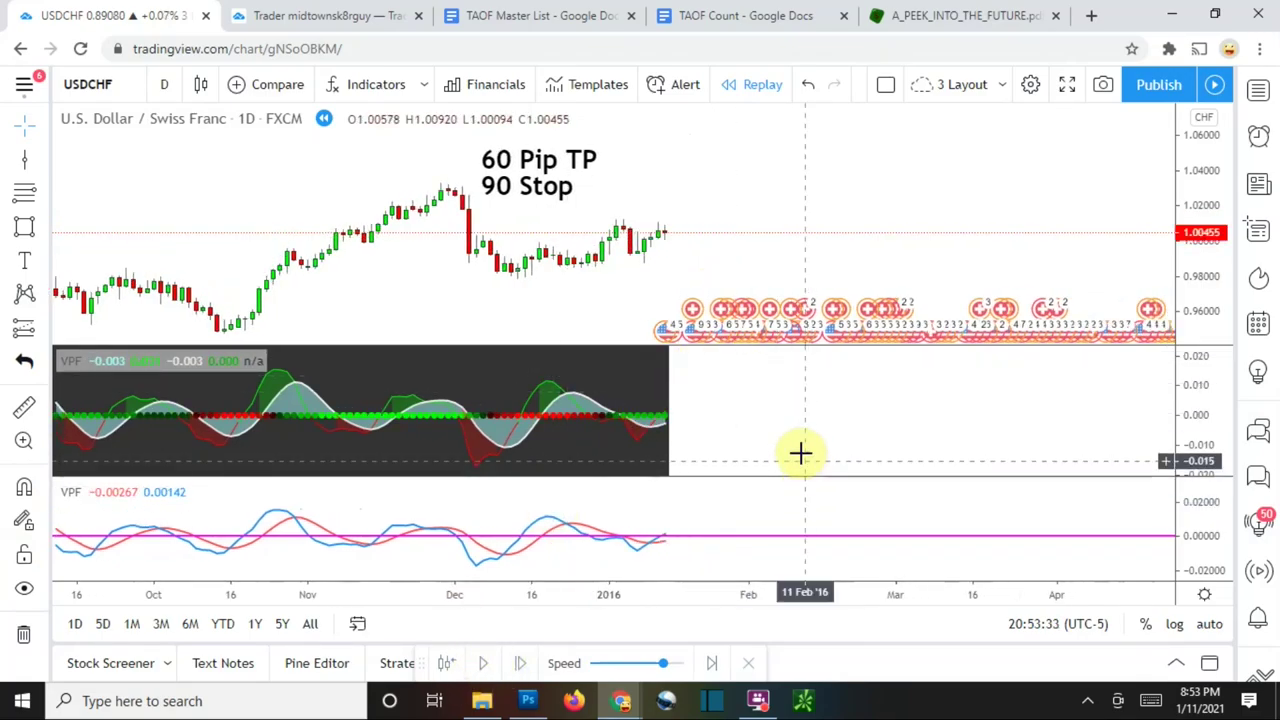
{"action": "left_click_drag", "start_coordinate": [1193, 278], "coordinate": [1203, 249]}
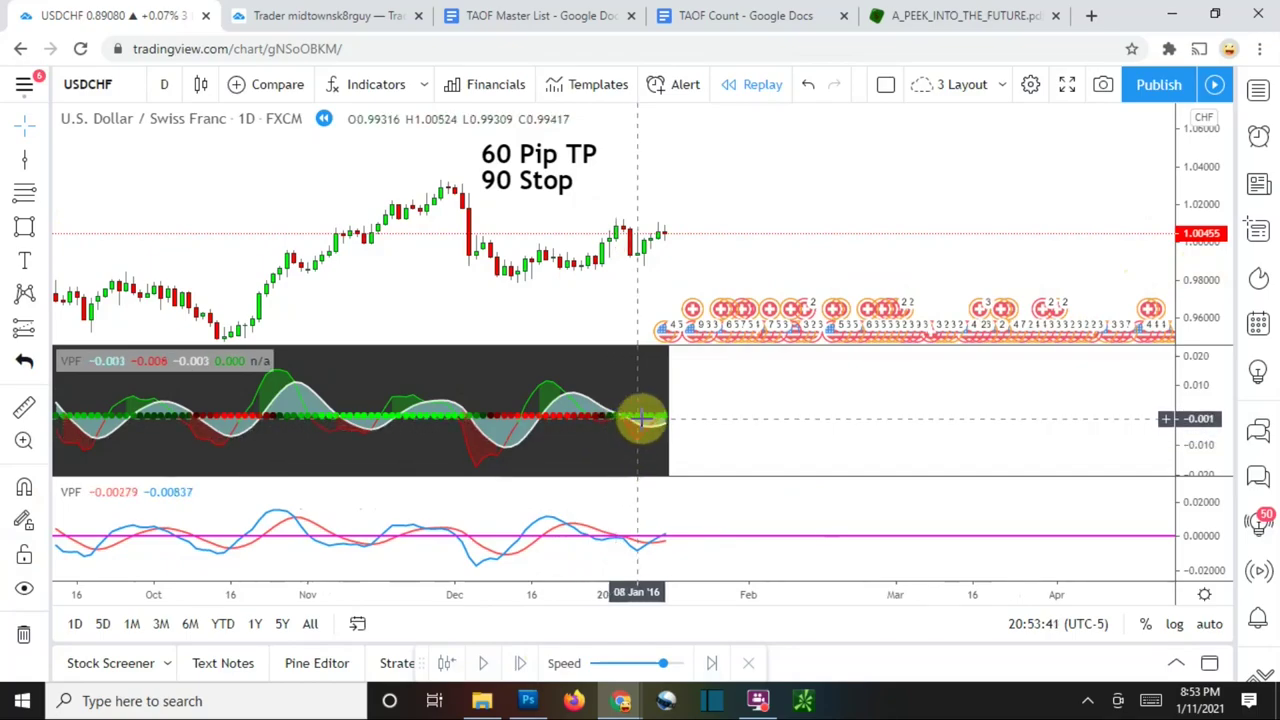
Mark the 12 Jan '16 candle with a green vertical line and resume the replay.
{"action": "left_click", "coordinate": [24, 157]}
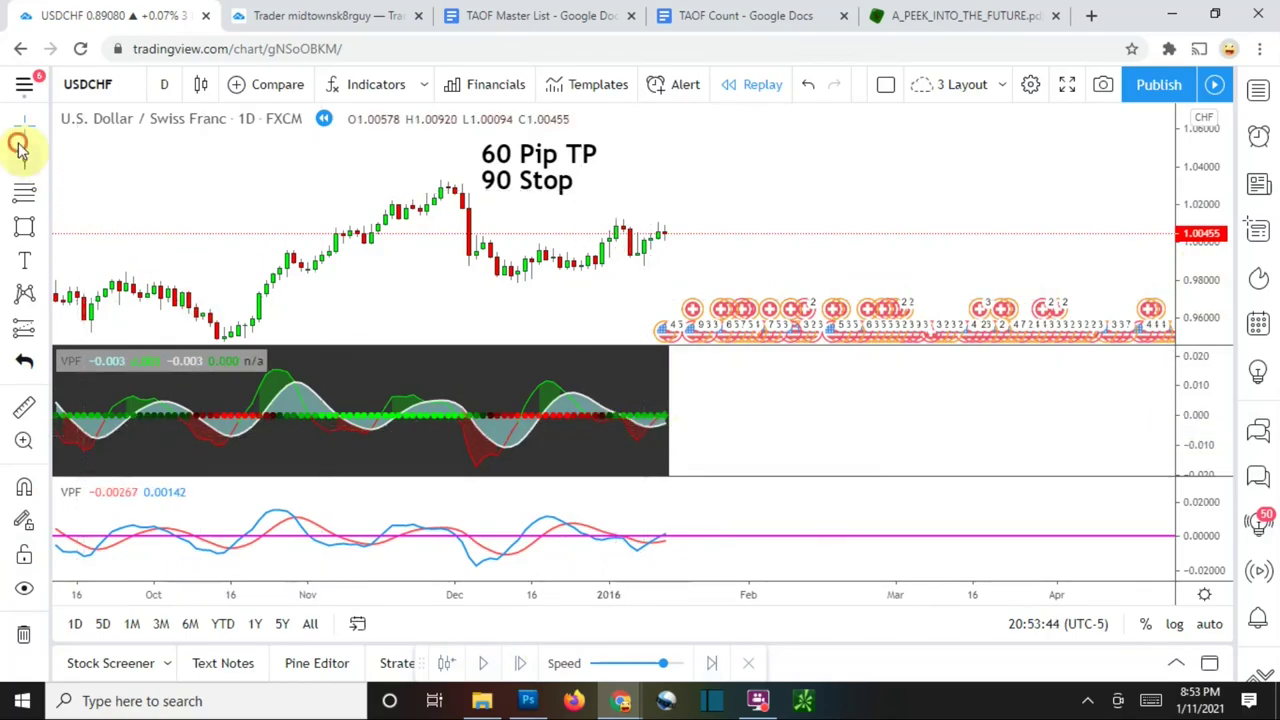
{"action": "left_click", "coordinate": [651, 295]}
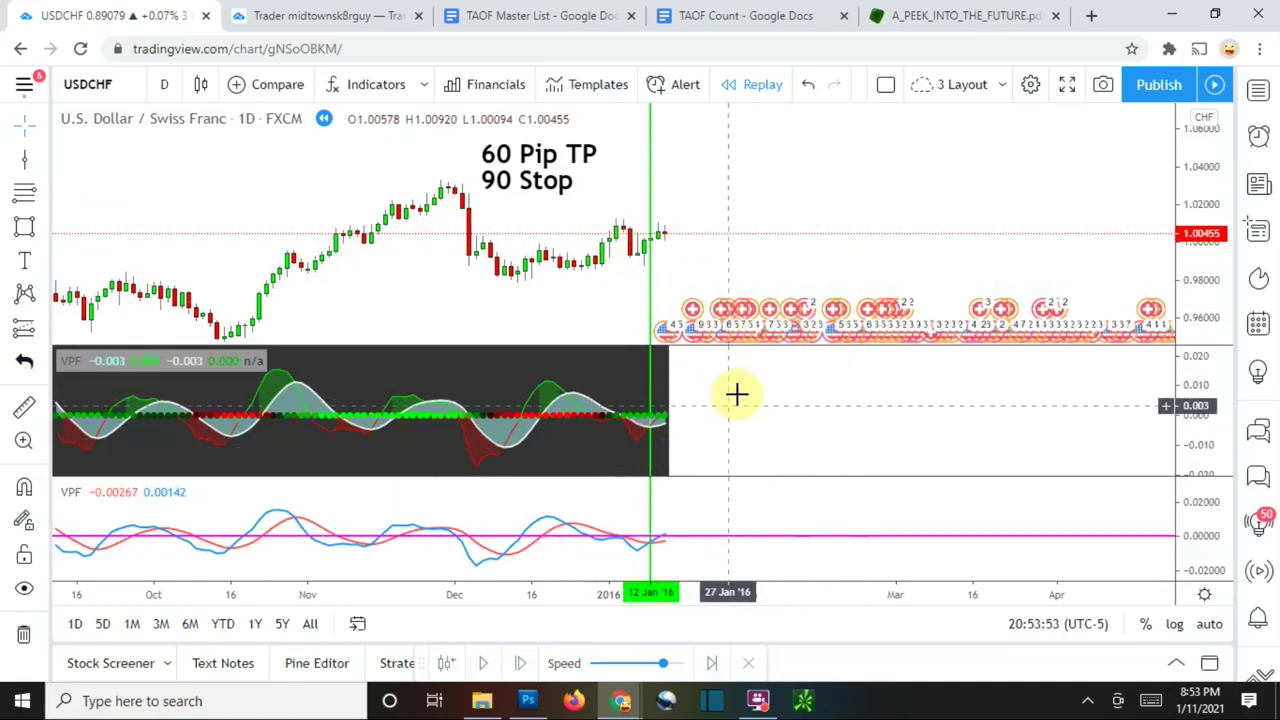
{"action": "left_click", "coordinate": [485, 668]}
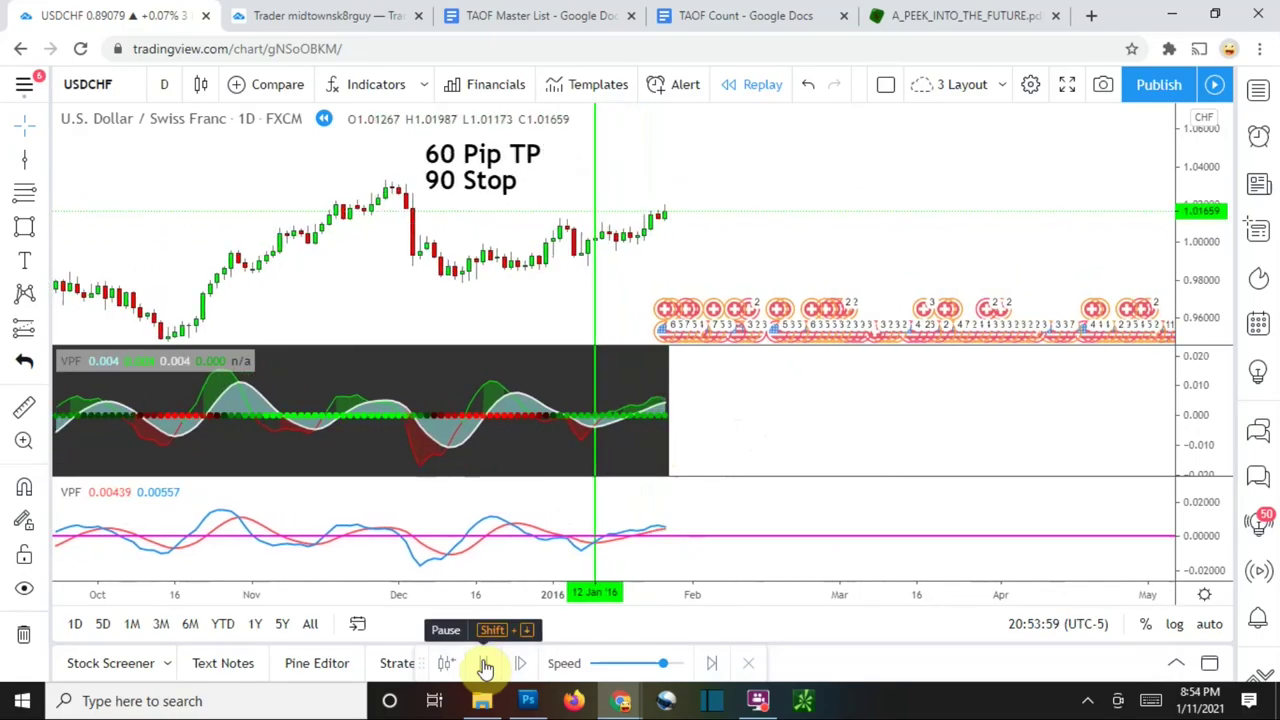
Pause the replay and measure the price drop from the 05 Jan '16 bar.
{"action": "left_click", "coordinate": [485, 668]}
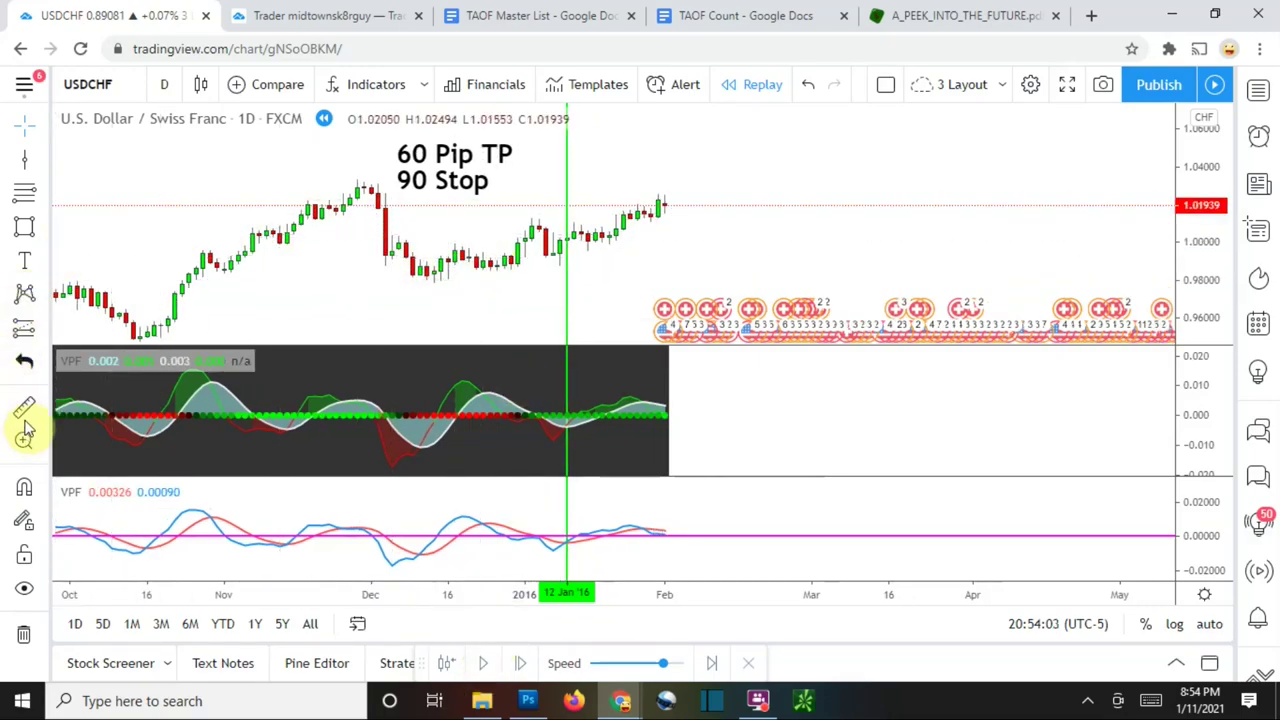
{"action": "left_click", "coordinate": [533, 237]}
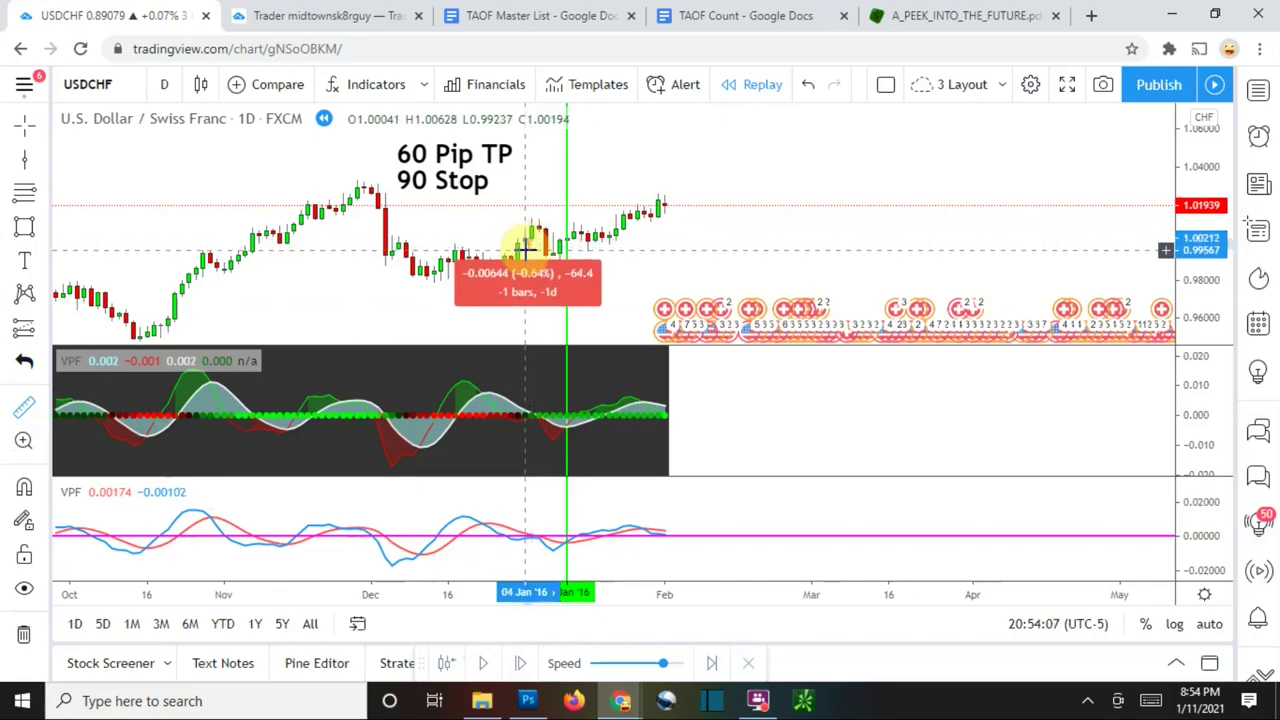
{"action": "left_click", "coordinate": [751, 251]}
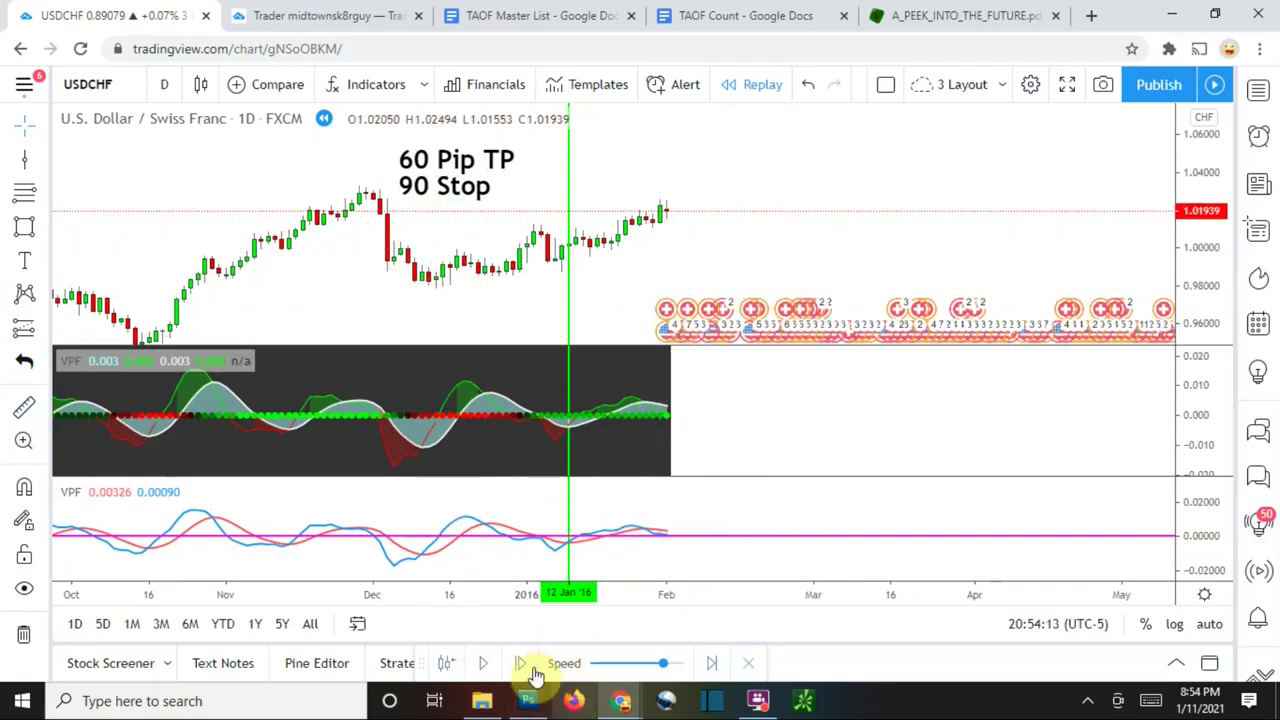
Let the replay run on through February 2016, panning the chart upward along the way.
{"action": "left_click", "coordinate": [488, 666]}
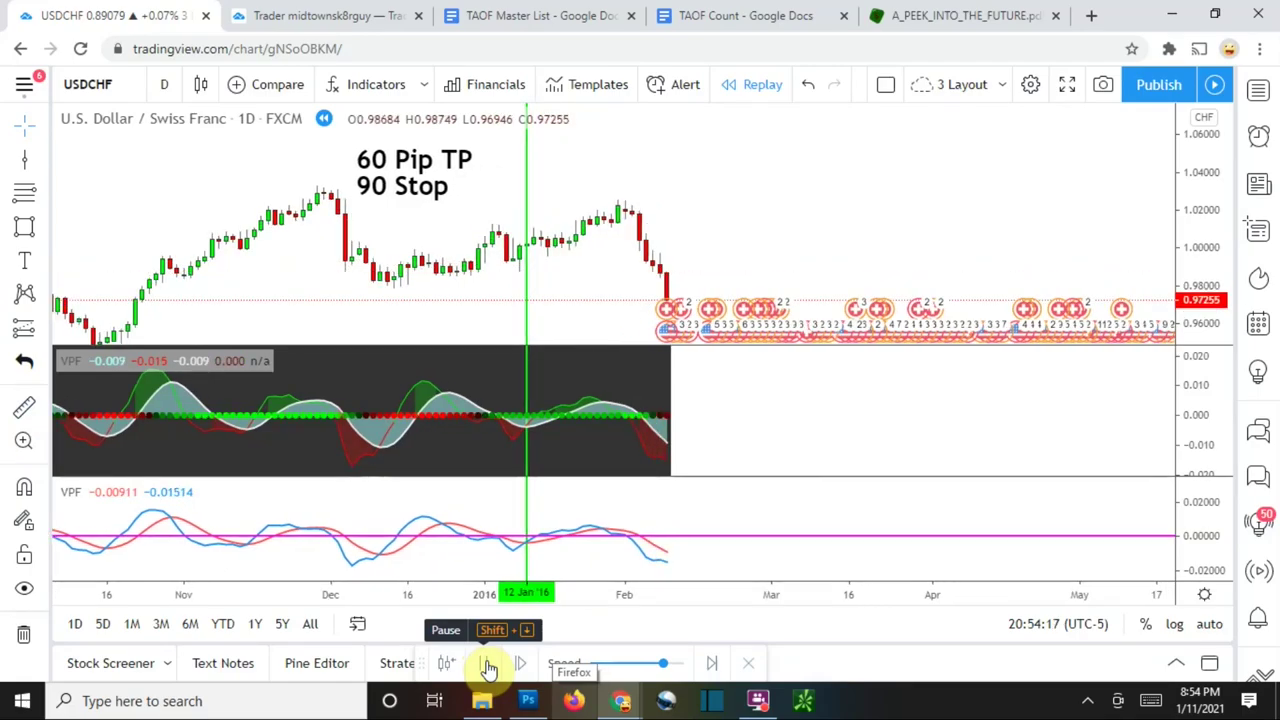
{"action": "left_click", "coordinate": [650, 432]}
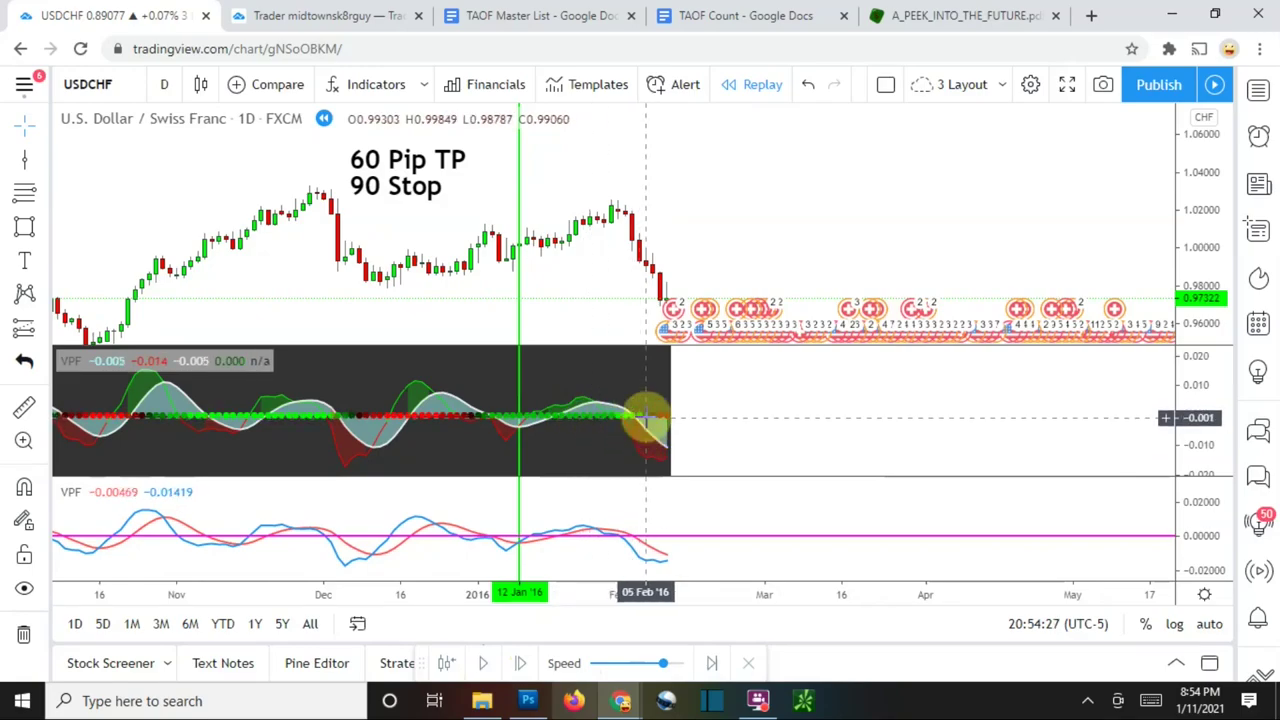
{"action": "left_click_drag", "start_coordinate": [691, 262], "coordinate": [699, 216]}
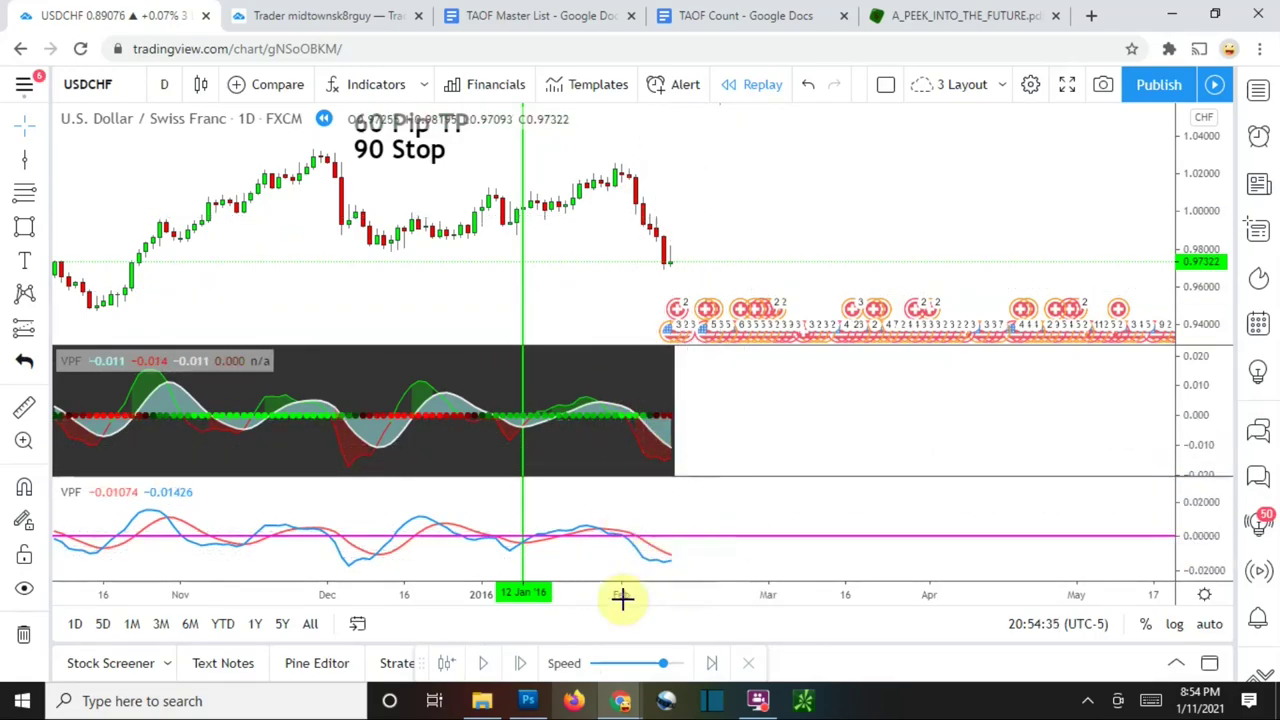
{"action": "left_click", "coordinate": [484, 665]}
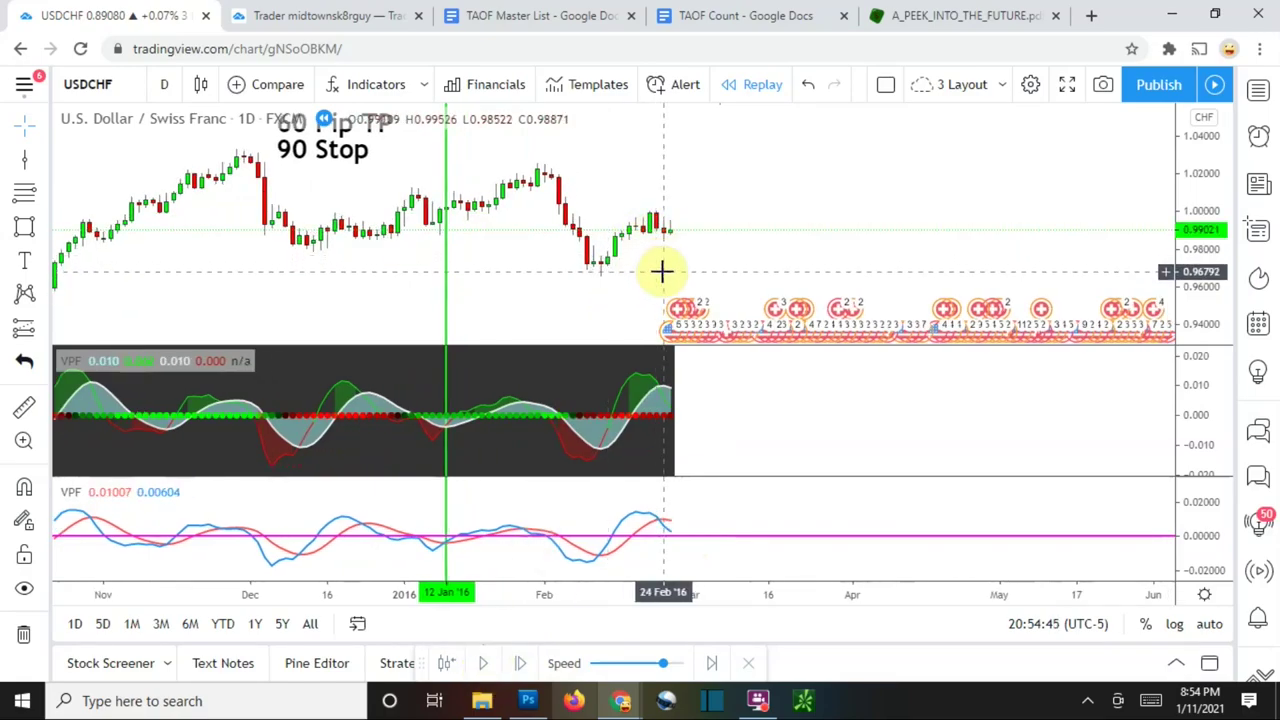
{"action": "left_click", "coordinate": [26, 158]}
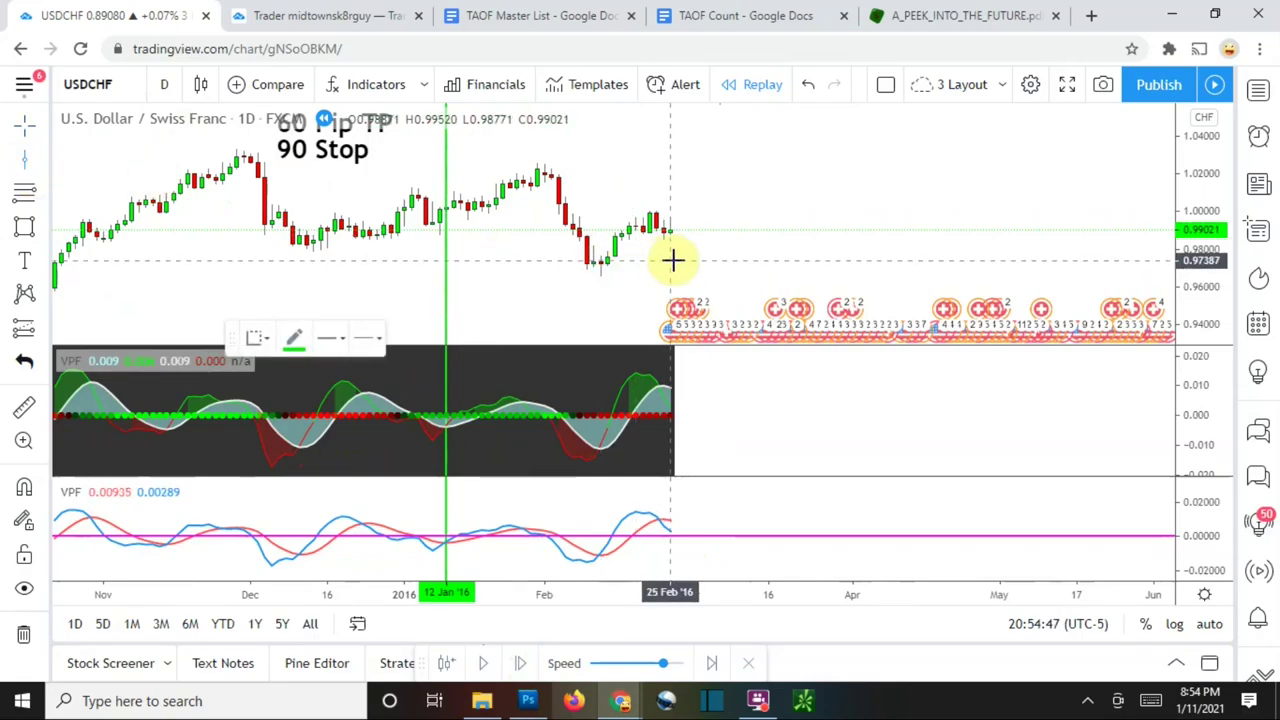
Mark 24 Feb '16 with a vertical line, advance a few bars, and measure the rise to 1.00360.
{"action": "left_click", "coordinate": [665, 260]}
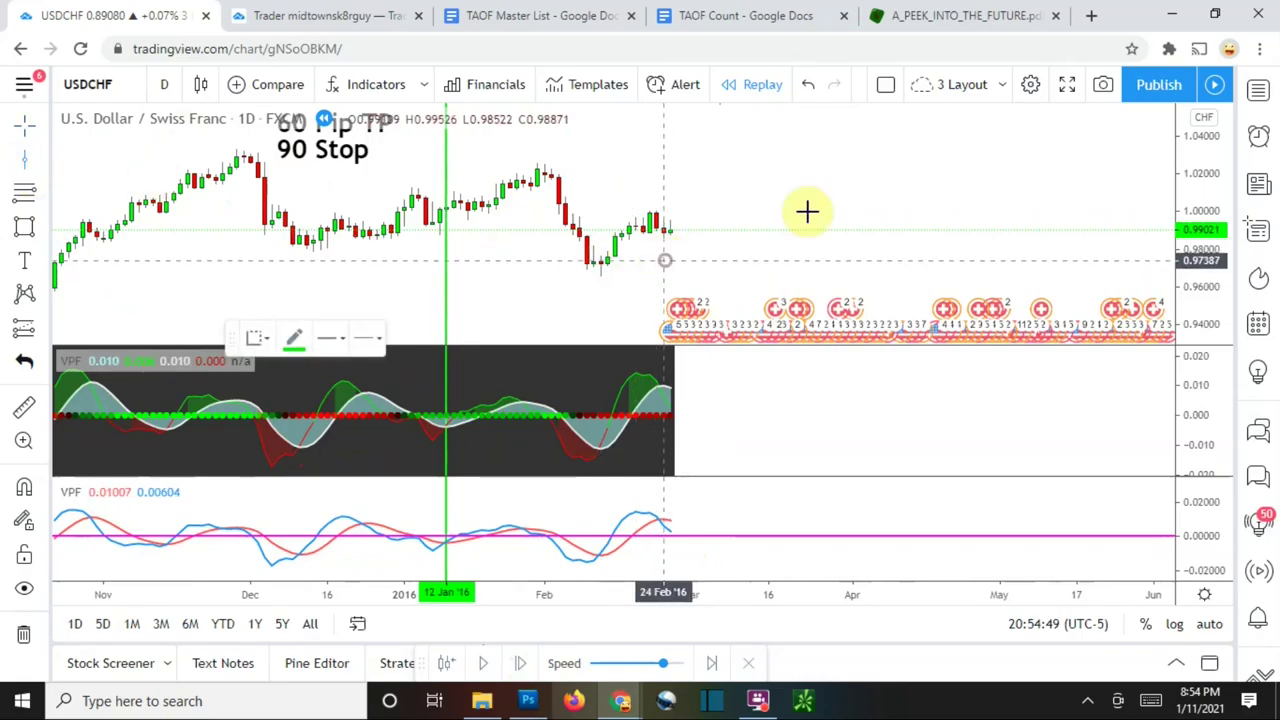
{"action": "left_click_drag", "start_coordinate": [808, 277], "coordinate": [809, 253]}
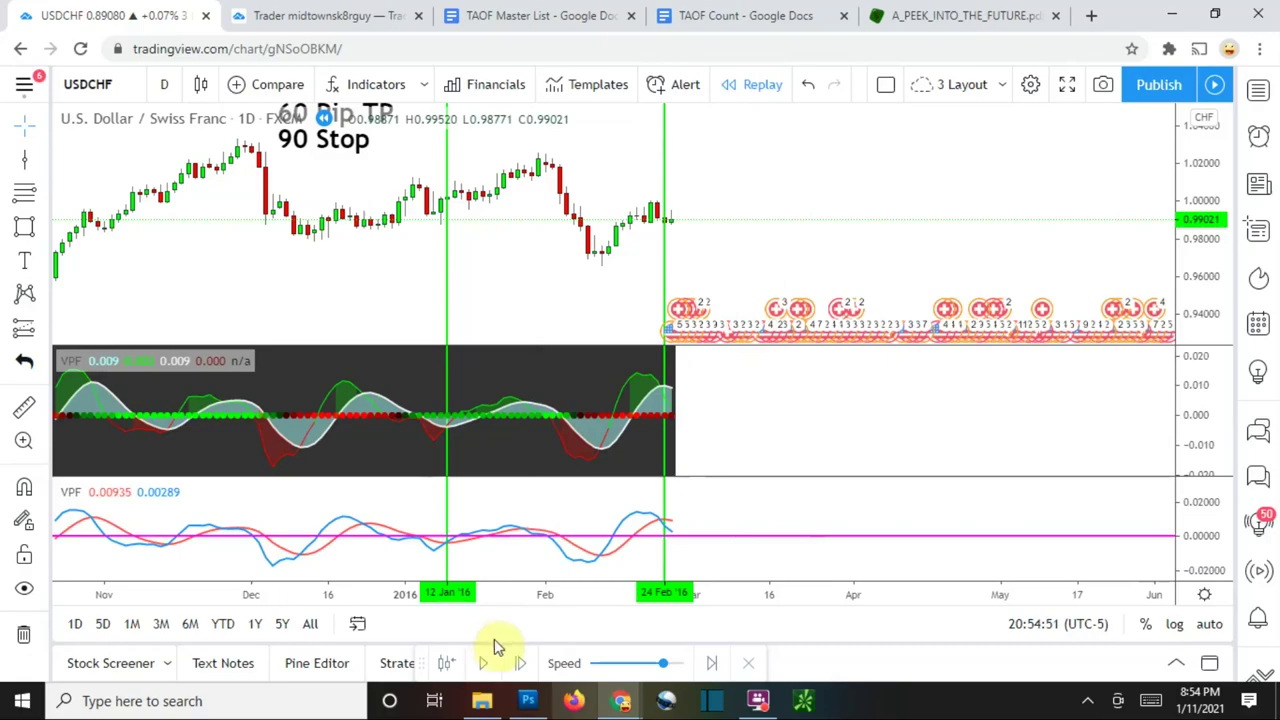
{"action": "left_click", "coordinate": [481, 667]}
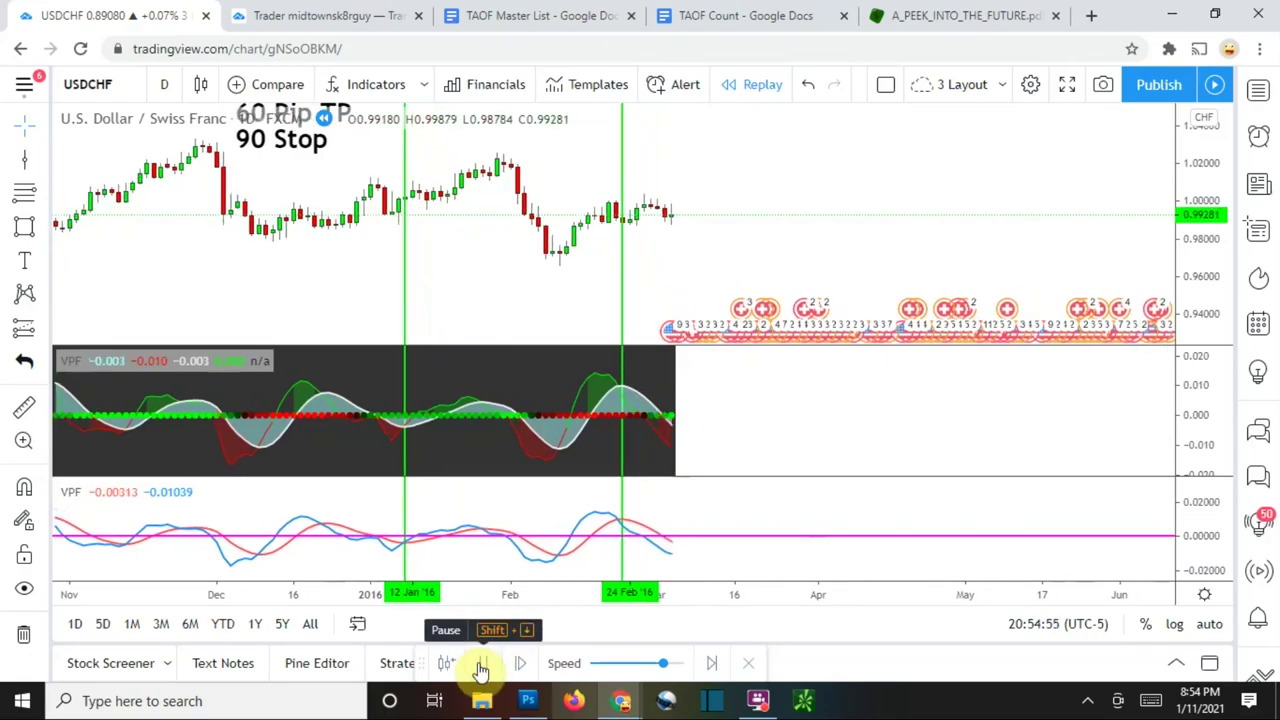
{"action": "left_click", "coordinate": [481, 667]}
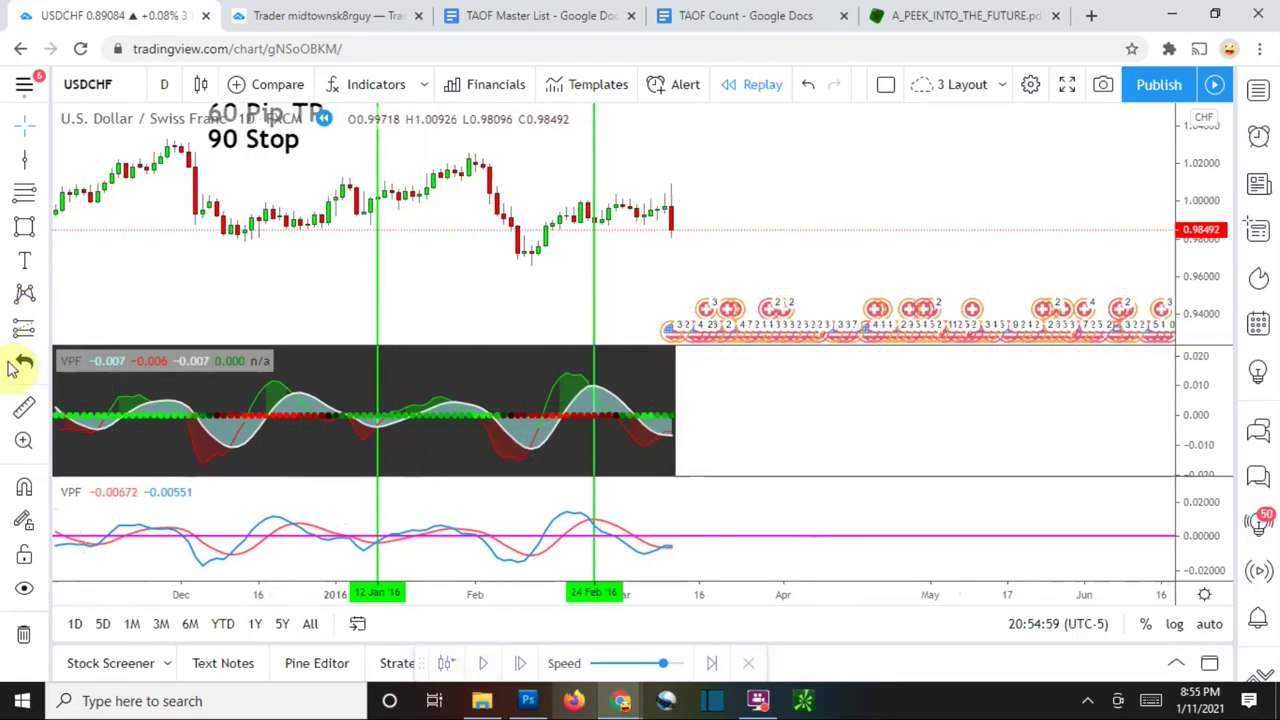
{"action": "left_click", "coordinate": [24, 412]}
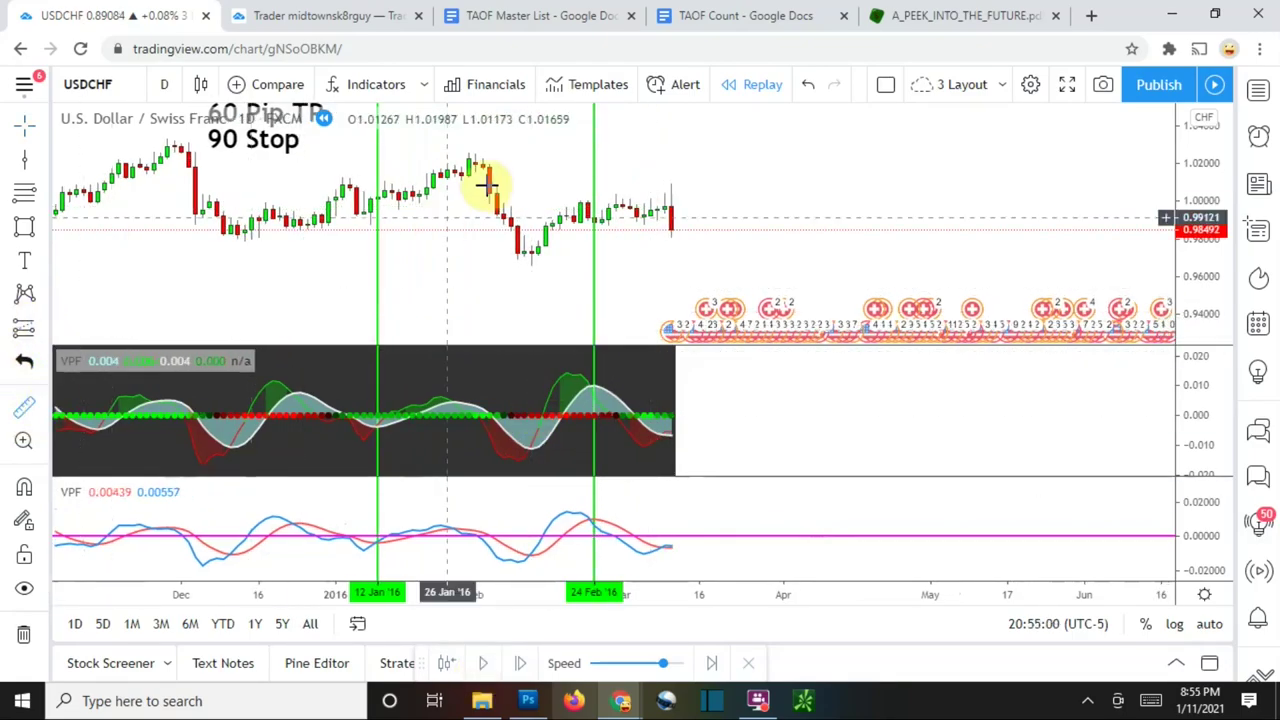
{"action": "left_click", "coordinate": [580, 220]}
{"action": "left_click", "coordinate": [582, 193]}
Recolour the 24 Feb '16 vertical line red.
{"action": "left_click", "coordinate": [633, 256]}
{"action": "left_click", "coordinate": [594, 289]}
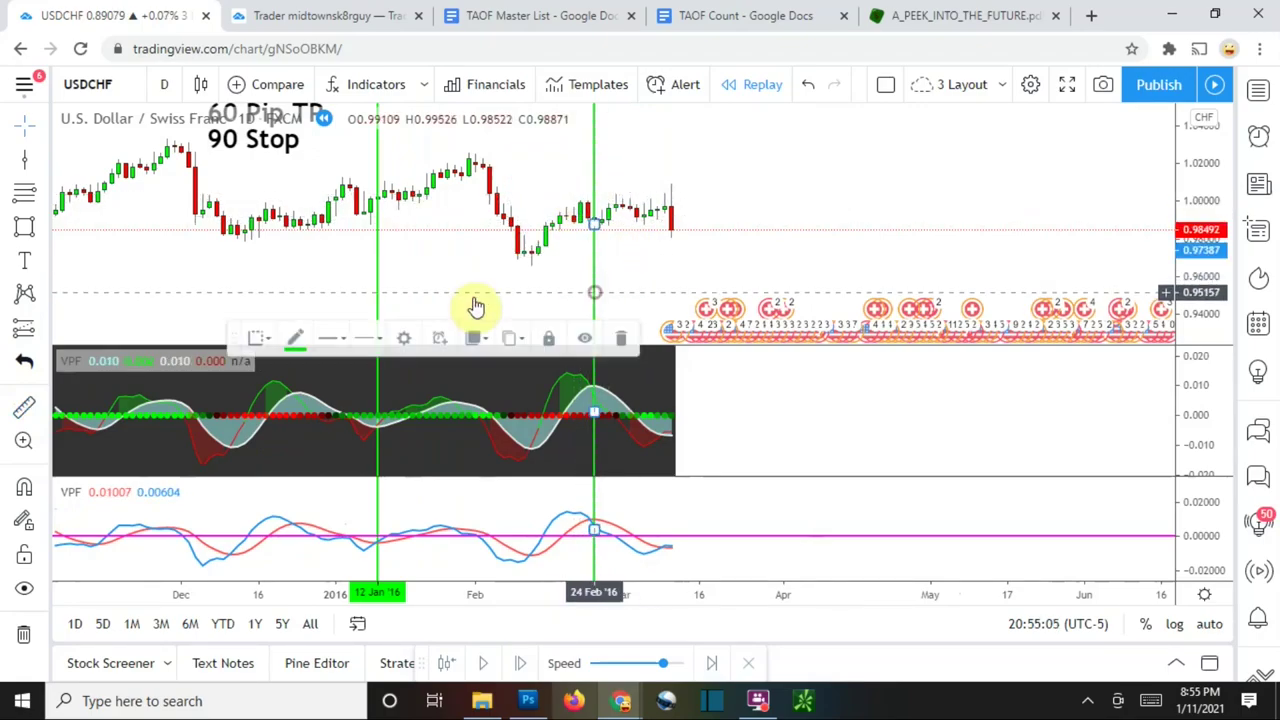
{"action": "left_click", "coordinate": [292, 338]}
{"action": "left_click", "coordinate": [292, 391]}
{"action": "left_click", "coordinate": [608, 314]}
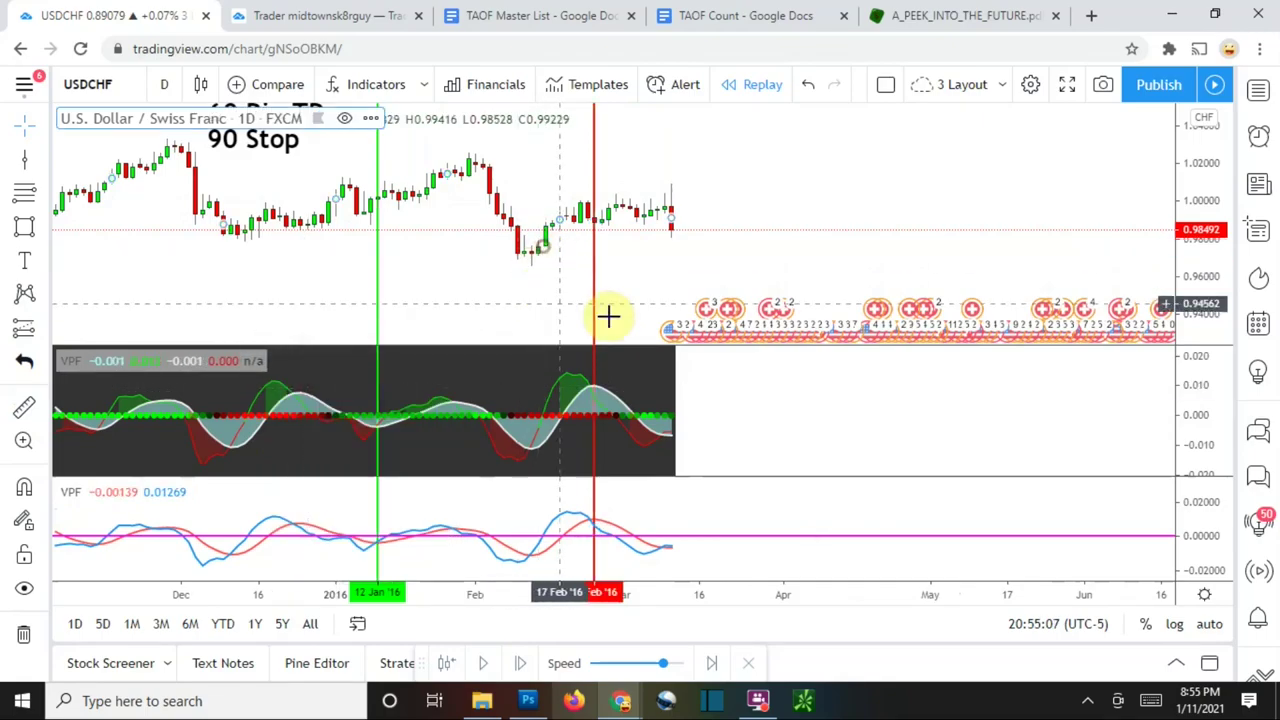
{"action": "left_click_drag", "start_coordinate": [634, 274], "coordinate": [632, 294]}
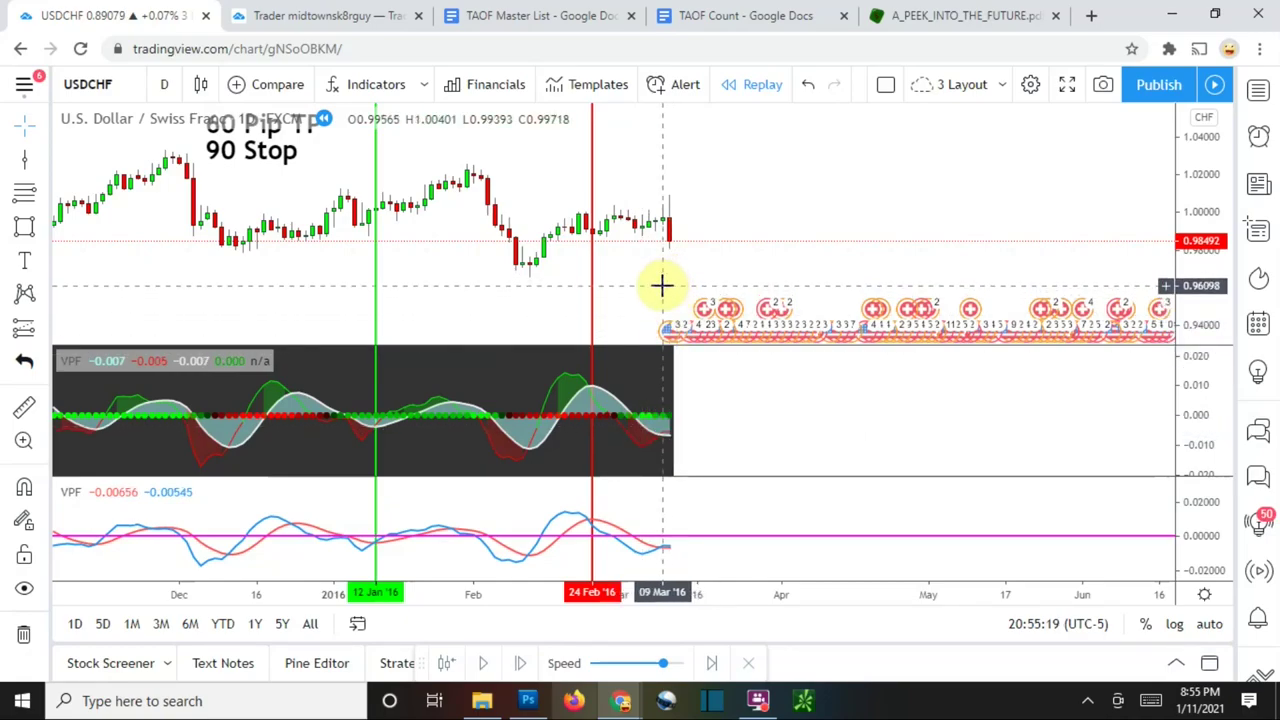
Add a green vertical line at 09 Mar '16 and resume the replay.
{"action": "left_click", "coordinate": [25, 159]}
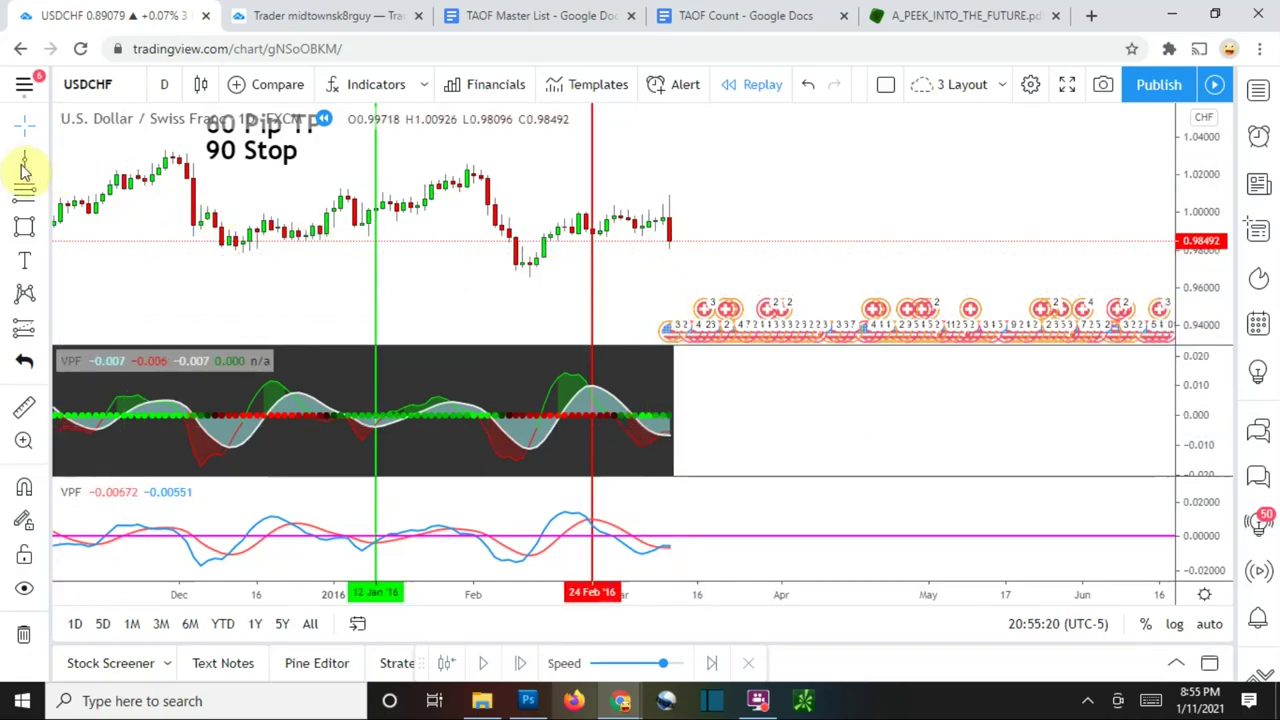
{"action": "left_click", "coordinate": [662, 270]}
{"action": "left_click", "coordinate": [296, 338]}
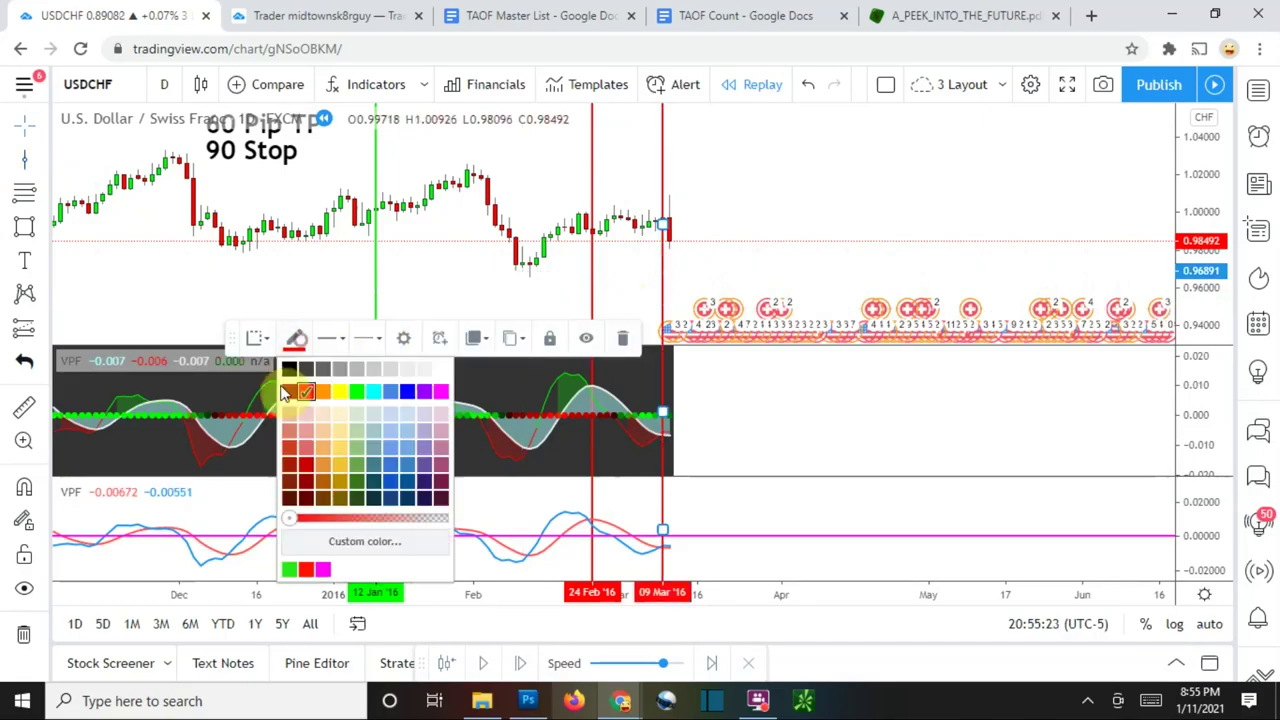
{"action": "left_click", "coordinate": [360, 397]}
{"action": "left_click", "coordinate": [866, 263]}
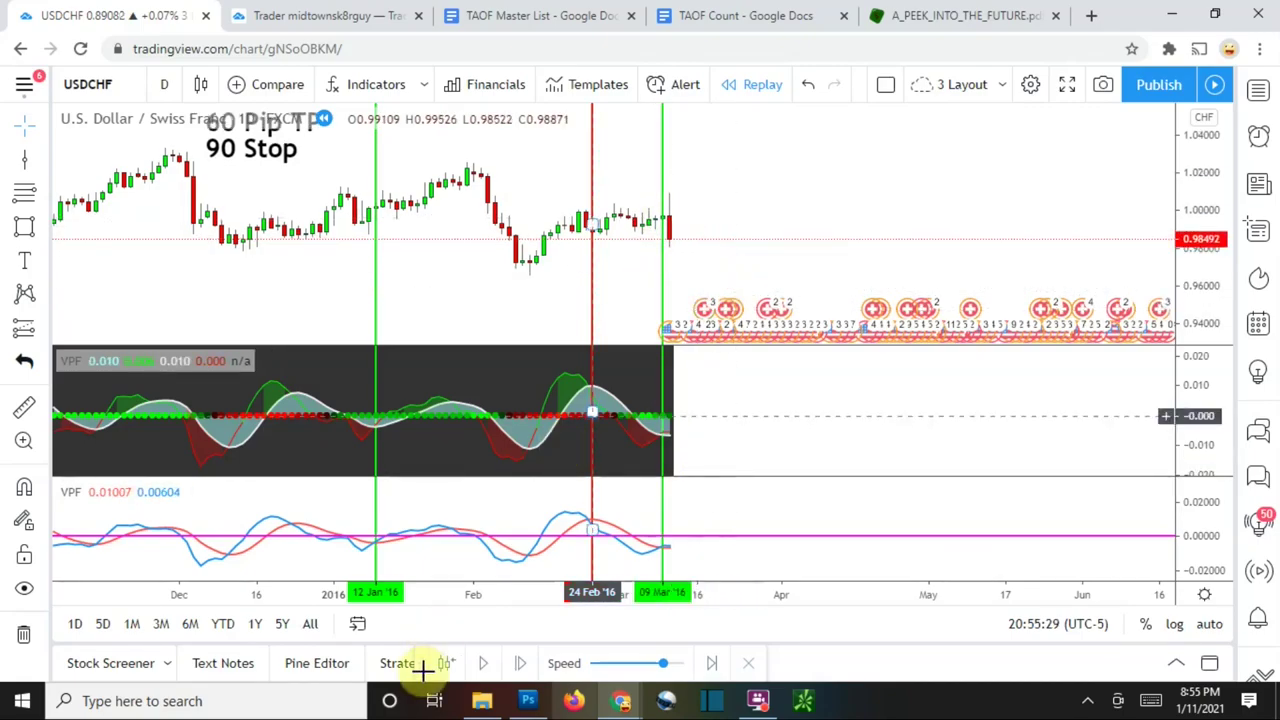
{"action": "left_click", "coordinate": [484, 668]}
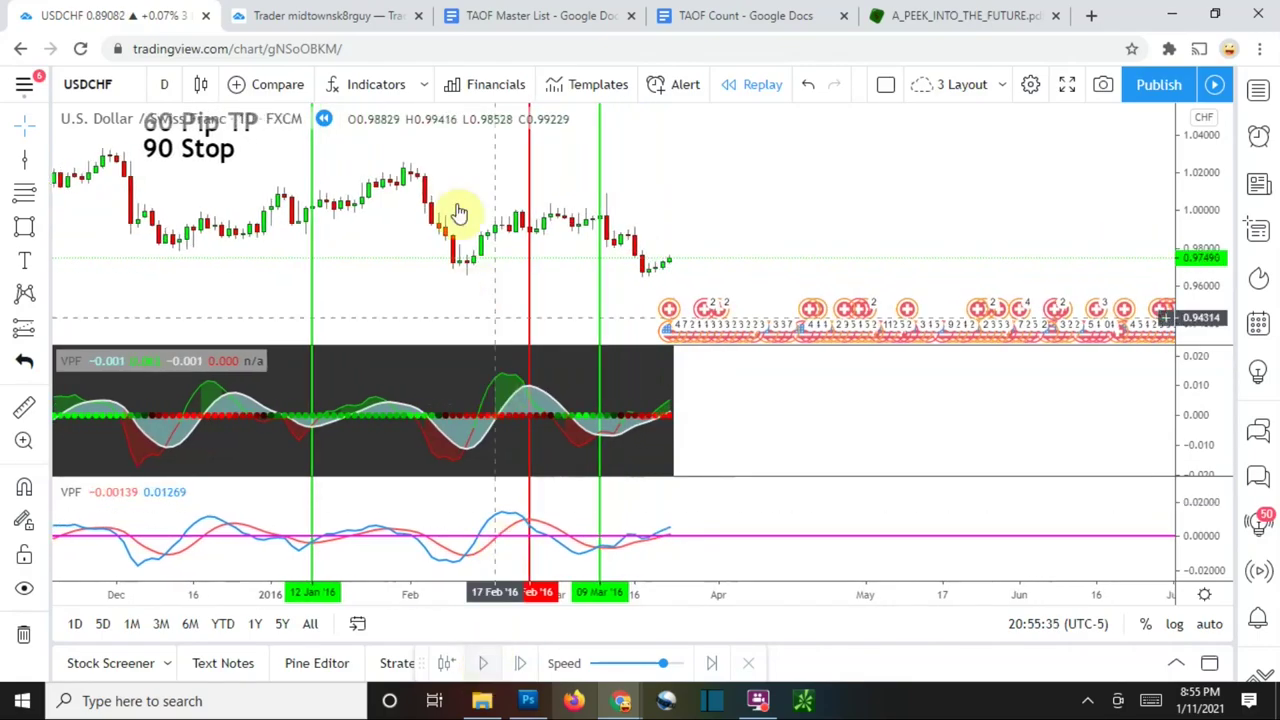
{"action": "left_click", "coordinate": [329, 15]}
{"action": "scroll", "coordinate": [418, 186], "scroll_direction": "up", "scroll_amount": 1}
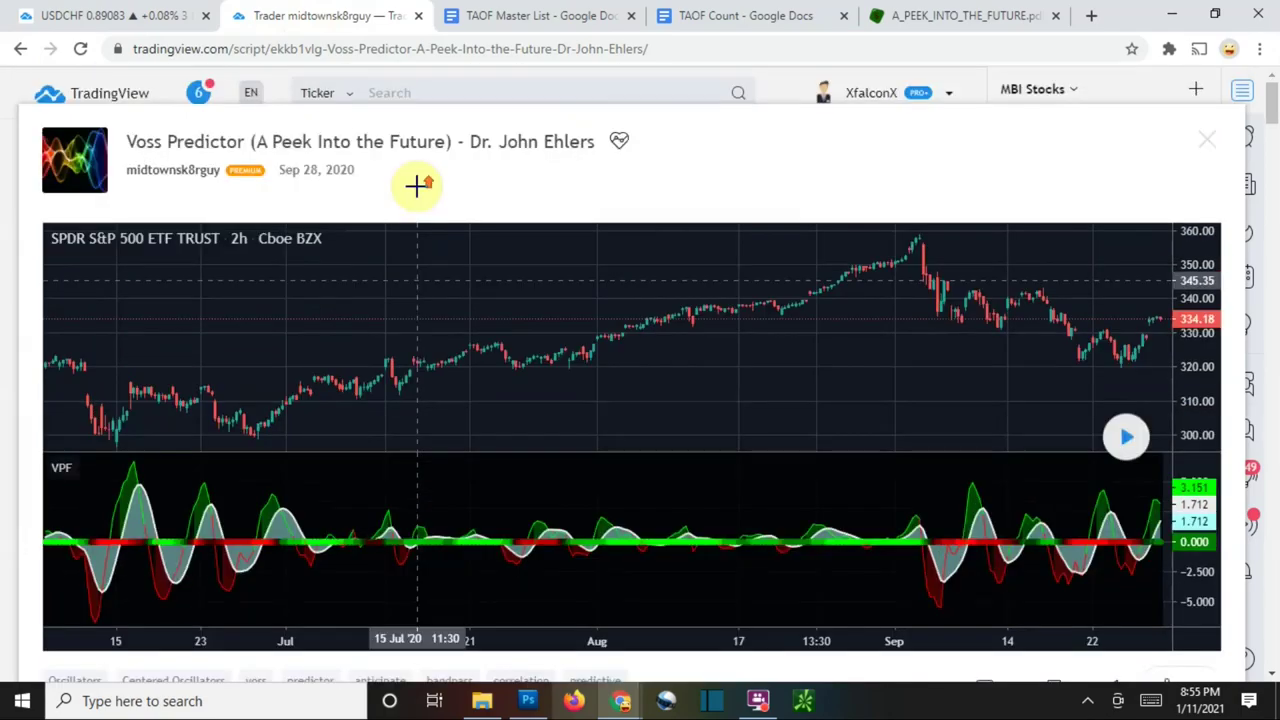
{"action": "left_click", "coordinate": [130, 22]}
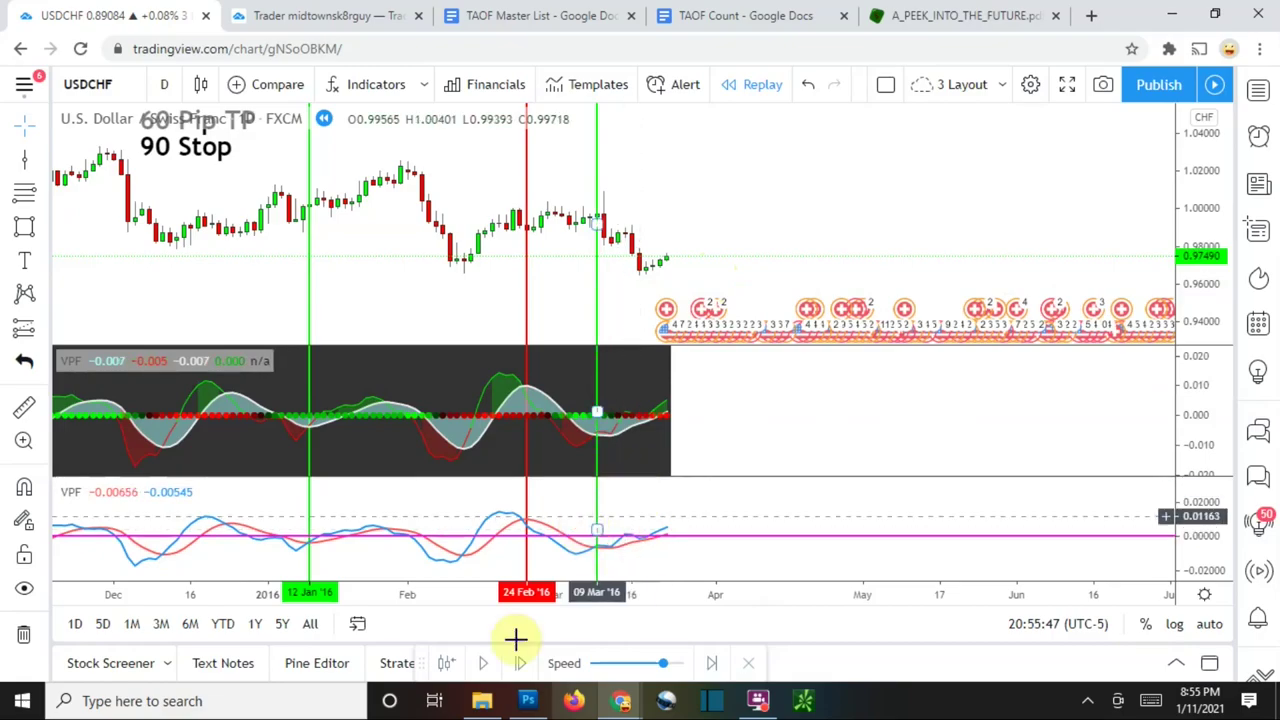
Advance the replay and add a green vertical line at 29 Mar '16.
{"action": "left_click", "coordinate": [481, 665]}
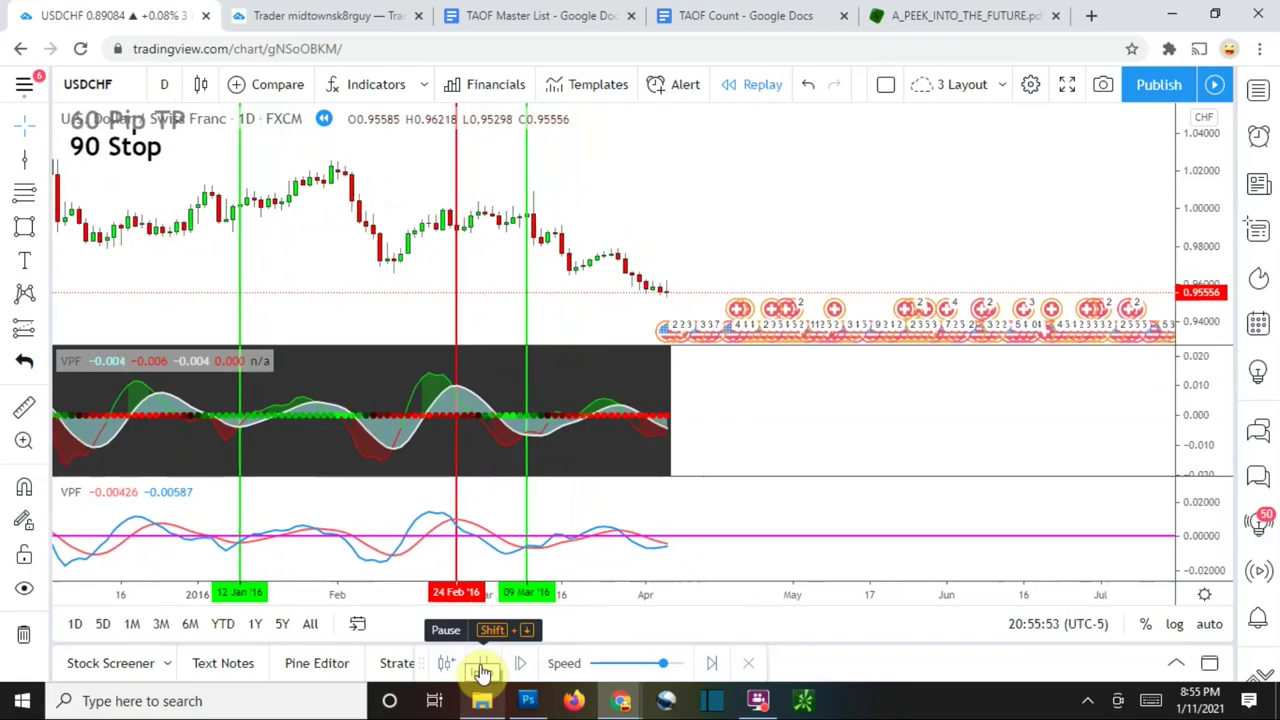
{"action": "left_click", "coordinate": [481, 665]}
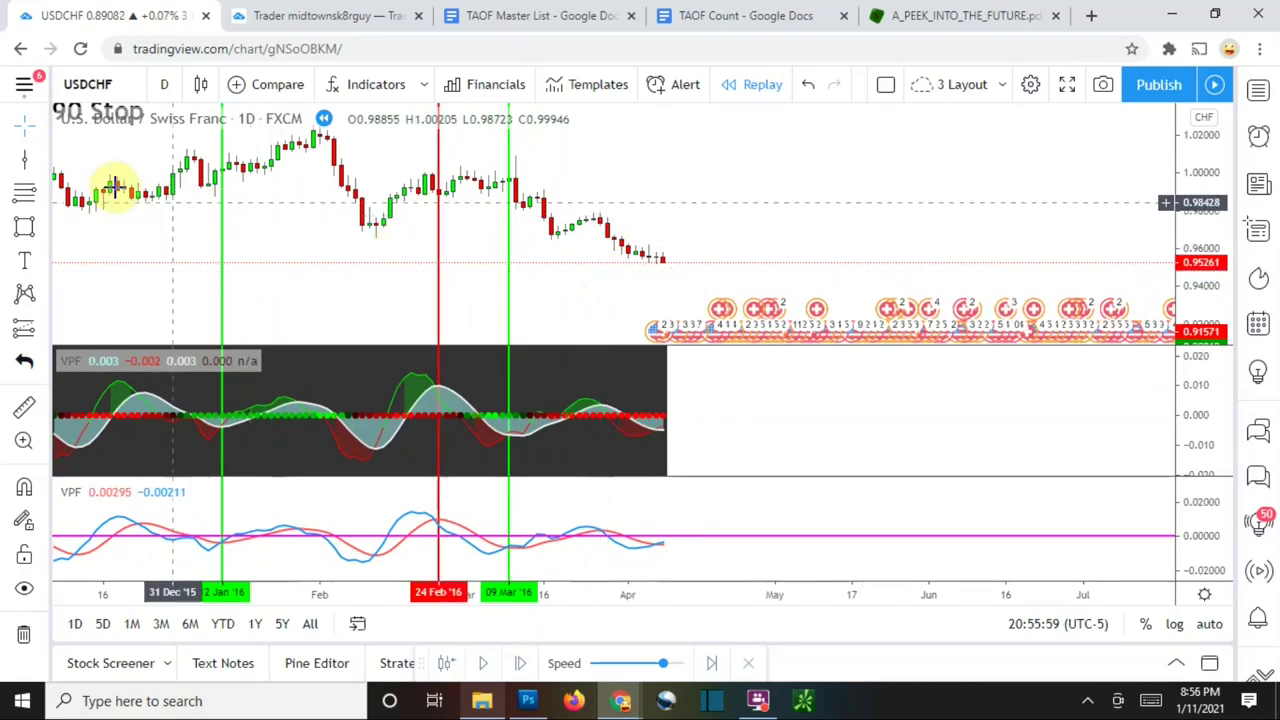
{"action": "left_click", "coordinate": [25, 158]}
{"action": "left_click", "coordinate": [607, 267]}
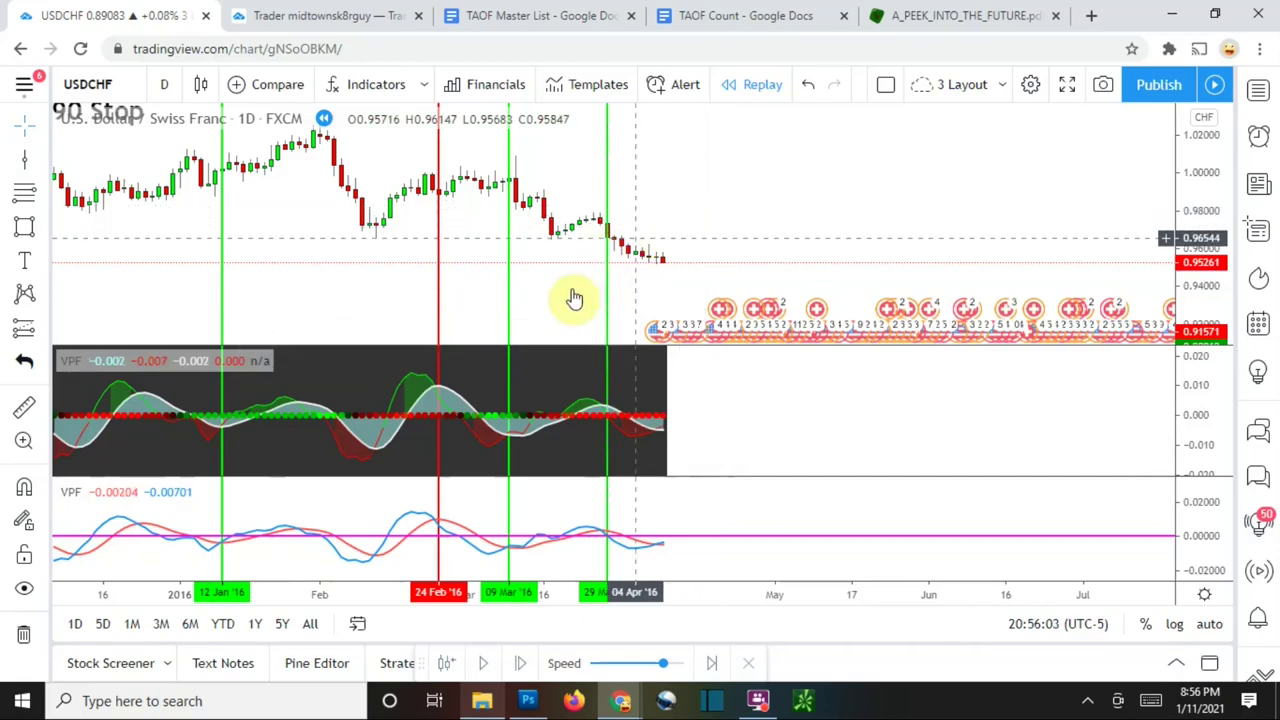
Recolour the 09 Mar '16 line red.
{"action": "left_click", "coordinate": [509, 286]}
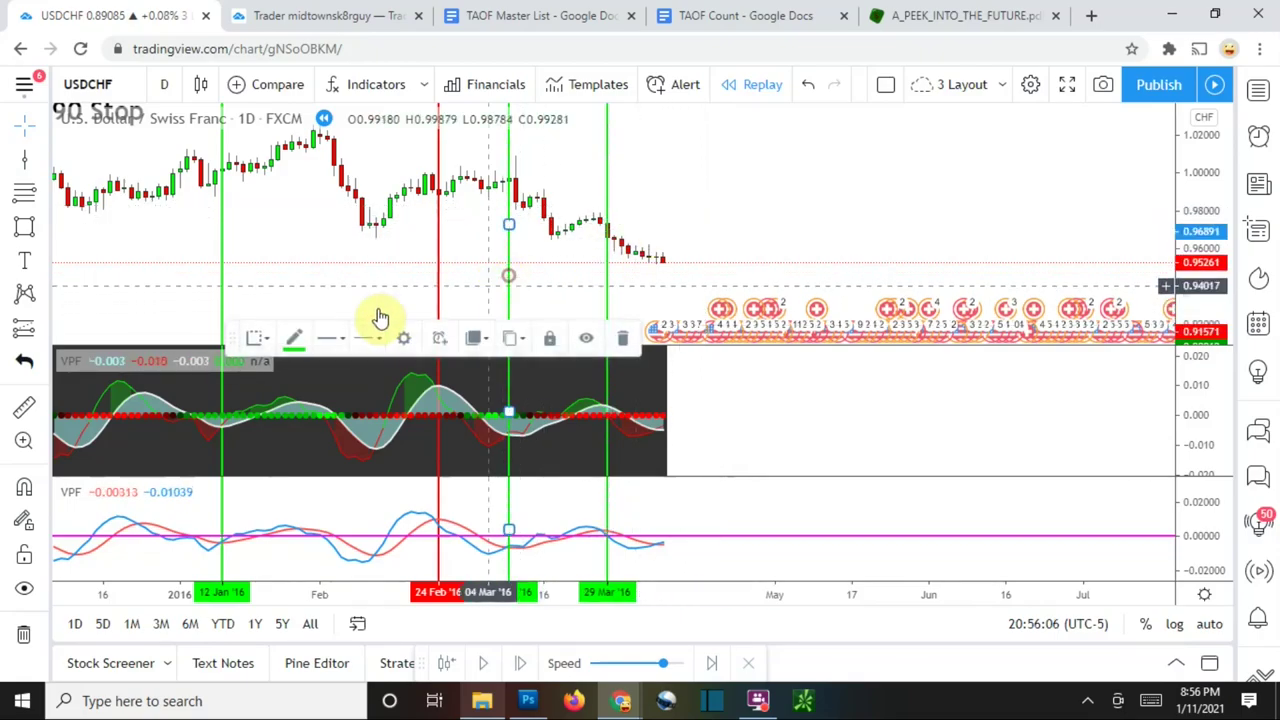
{"action": "left_click", "coordinate": [297, 341]}
{"action": "left_click", "coordinate": [307, 392]}
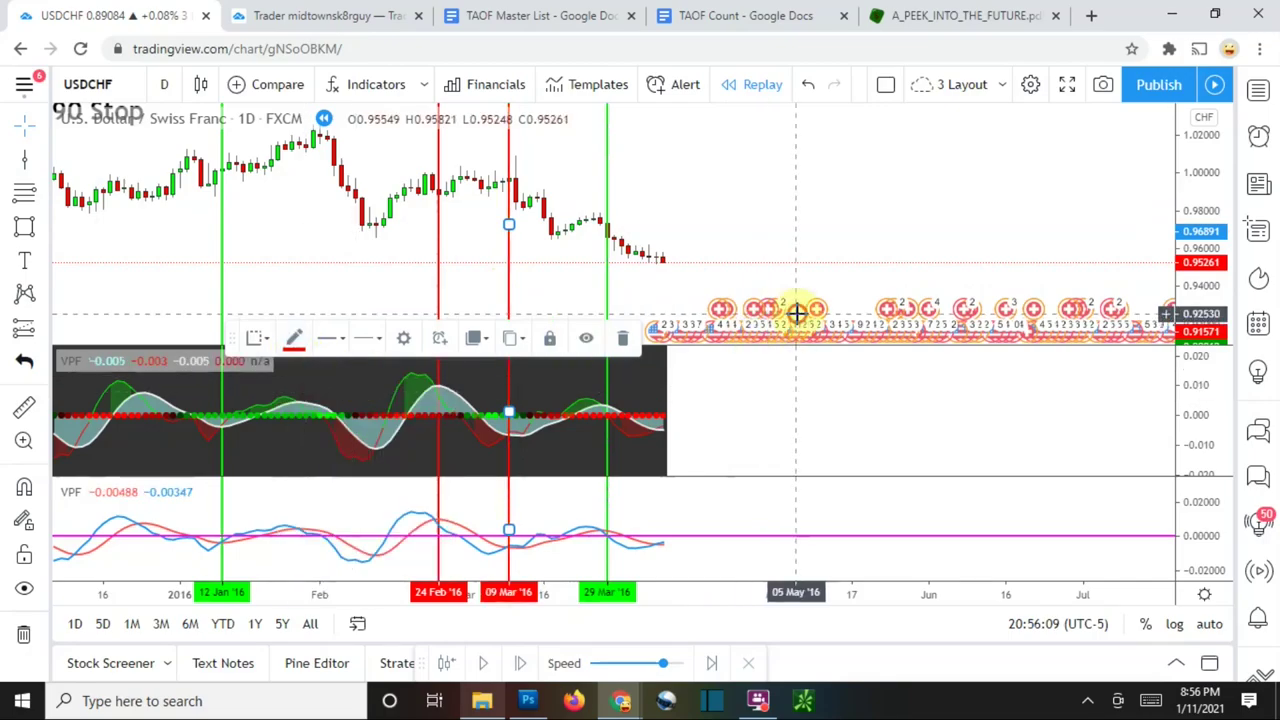
{"action": "left_click", "coordinate": [785, 285]}
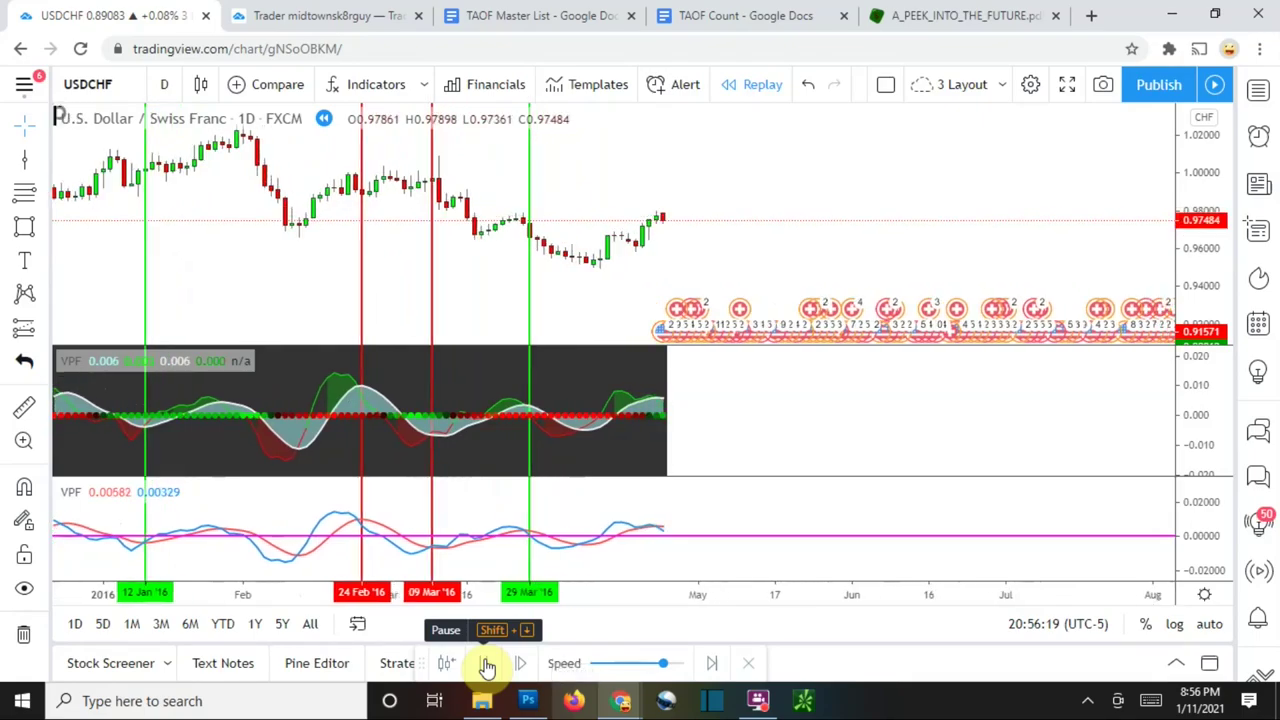
Run the replay on into mid-May 2016, reaching 0.96996.
{"action": "left_click", "coordinate": [485, 665]}
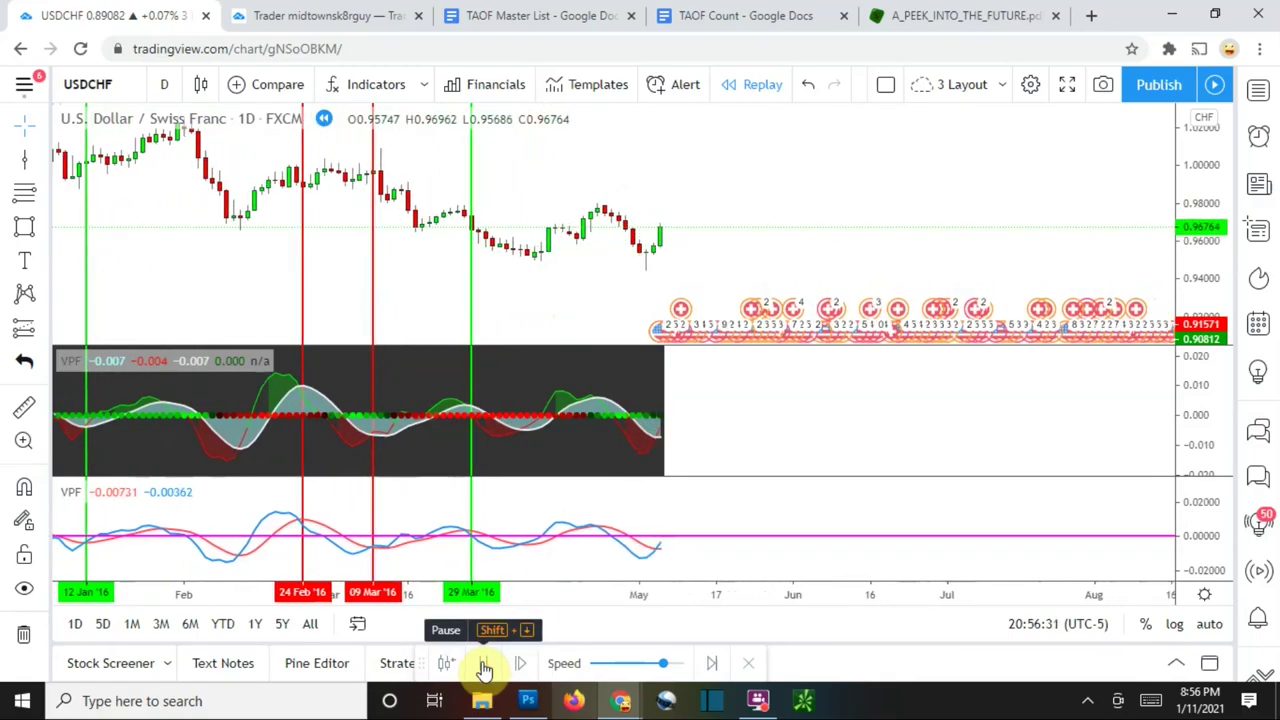
{"action": "left_click", "coordinate": [484, 668]}
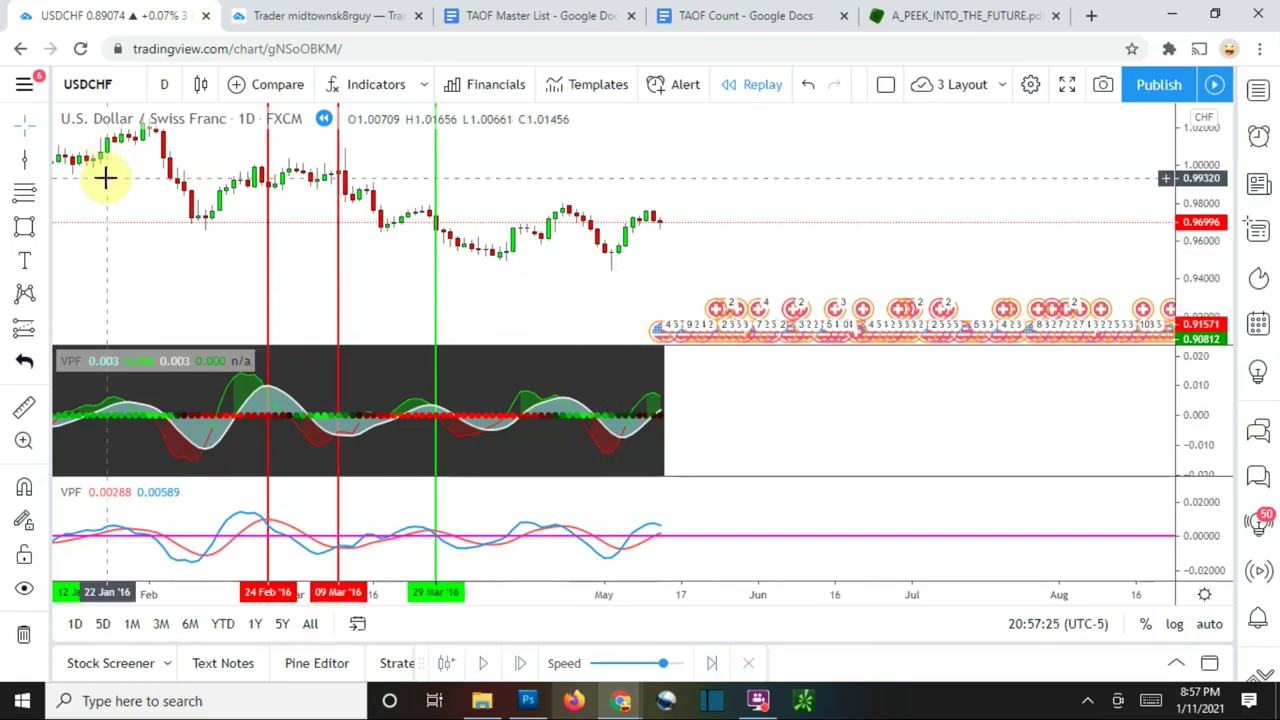
{"action": "left_click", "coordinate": [25, 159]}
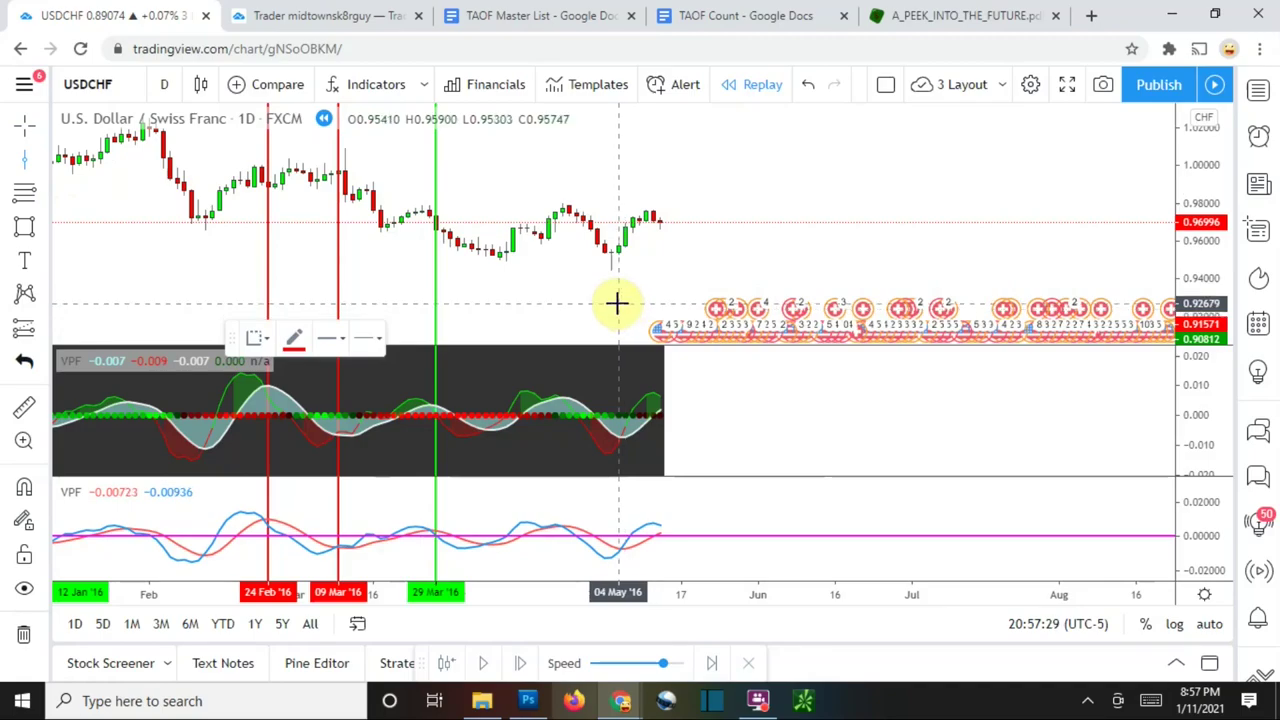
Place a green vertical line at 05 May '16.
{"action": "left_click", "coordinate": [625, 308]}
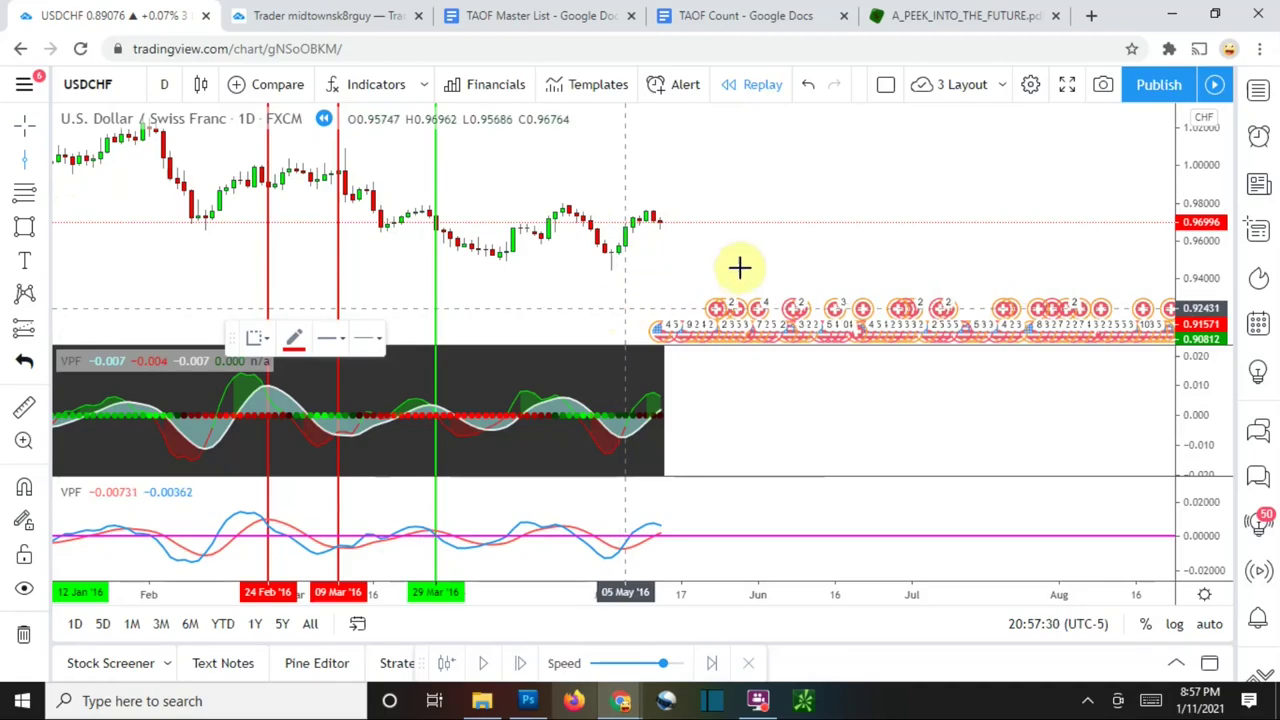
{"action": "left_click", "coordinate": [294, 337]}
{"action": "left_click", "coordinate": [360, 393]}
{"action": "left_click", "coordinate": [712, 264]}
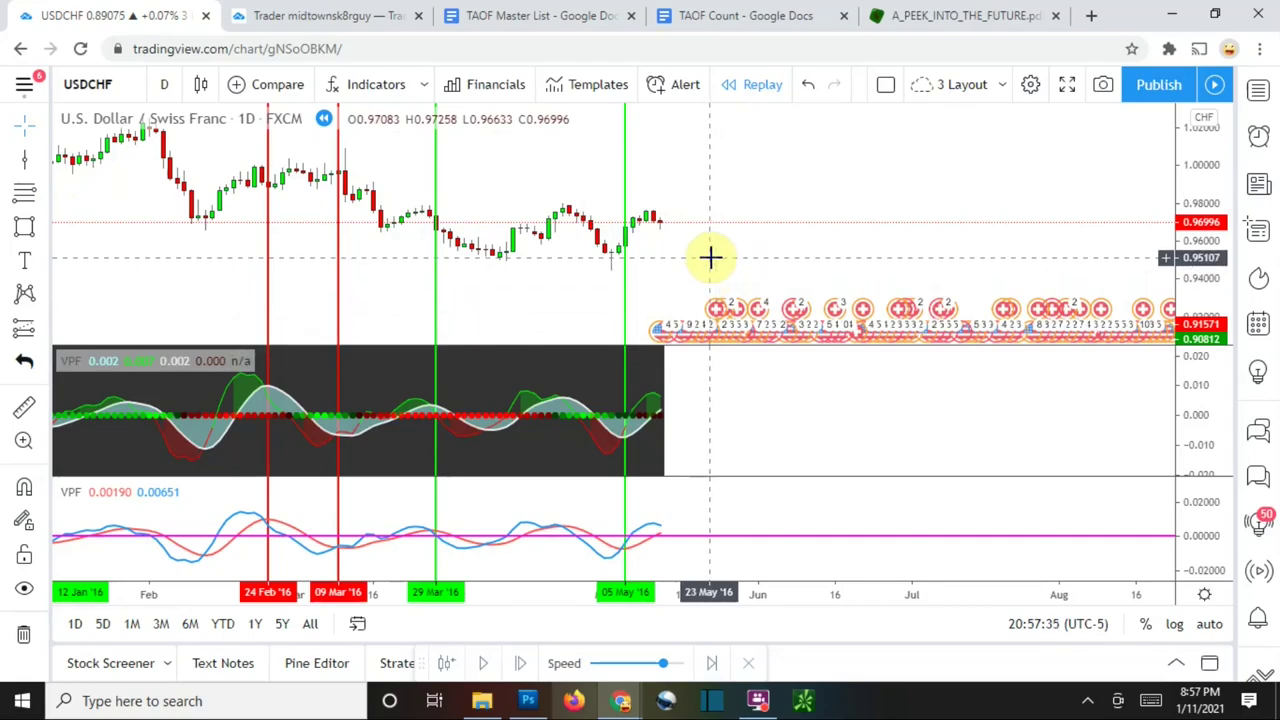
Measure the early-May one-bar price change, then play the replay a few more days.
{"action": "left_click", "coordinate": [25, 410]}
{"action": "left_click", "coordinate": [600, 231]}
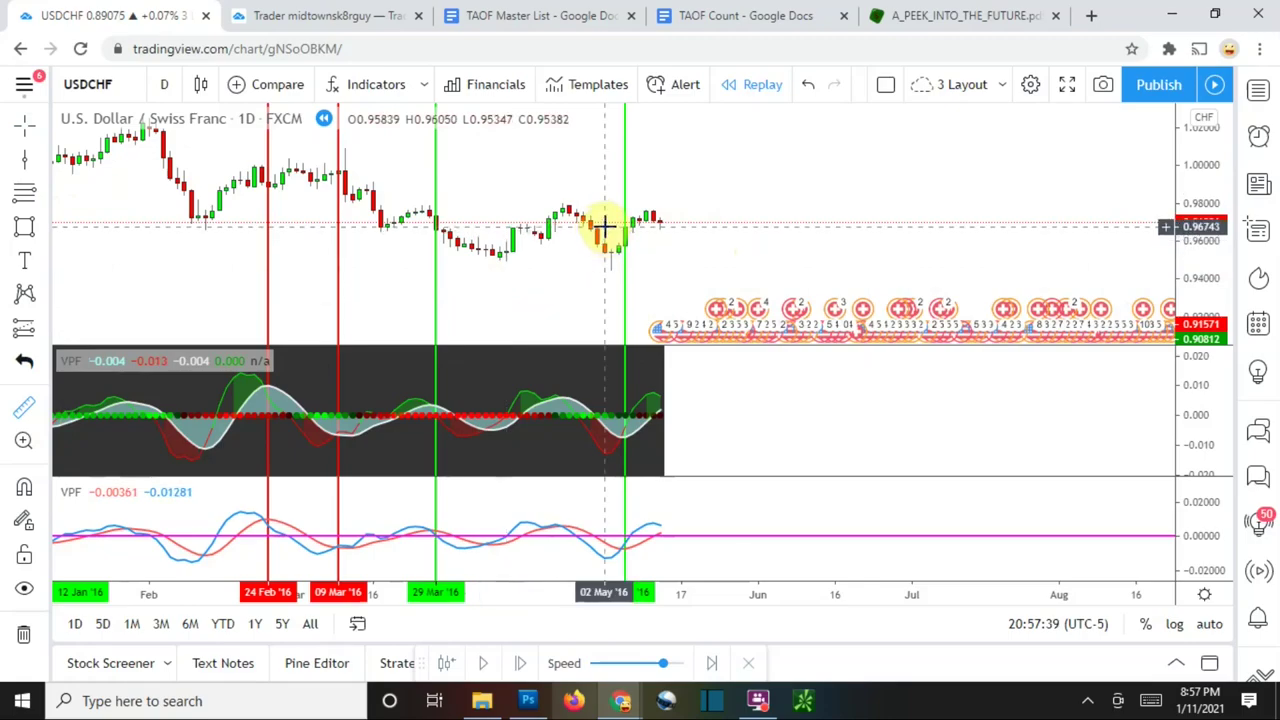
{"action": "left_click", "coordinate": [608, 212]}
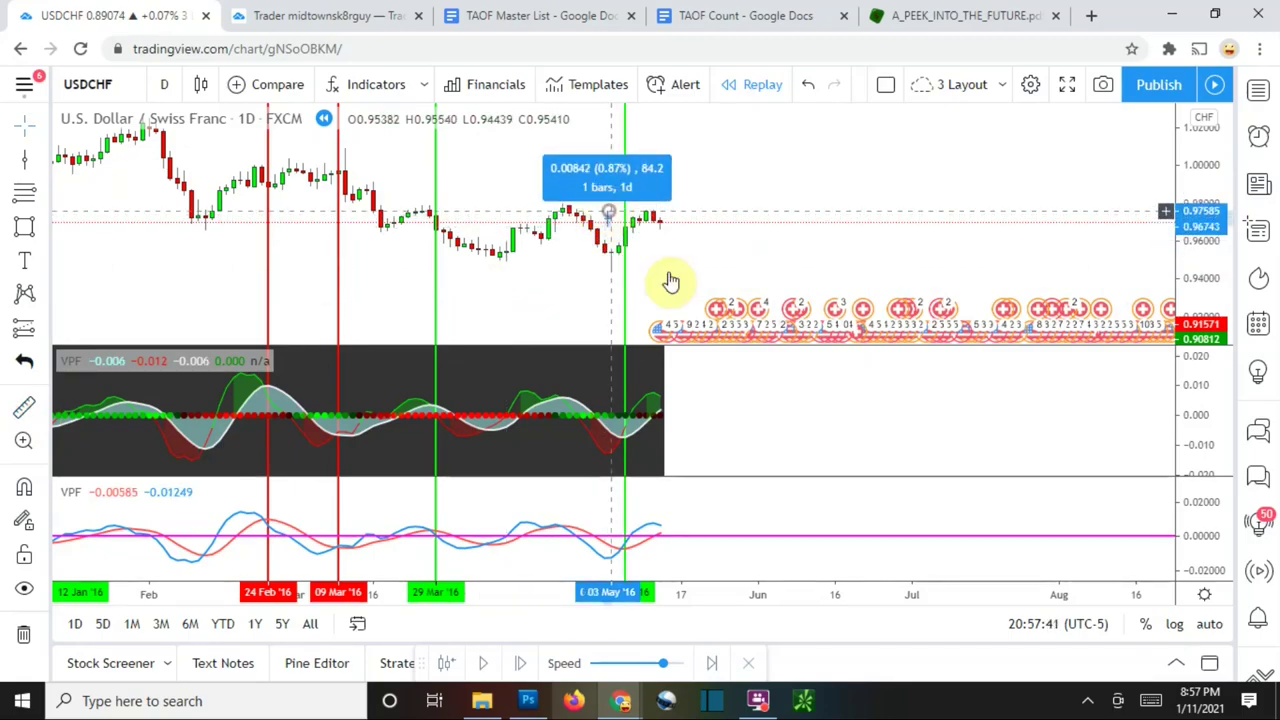
{"action": "left_click", "coordinate": [670, 281]}
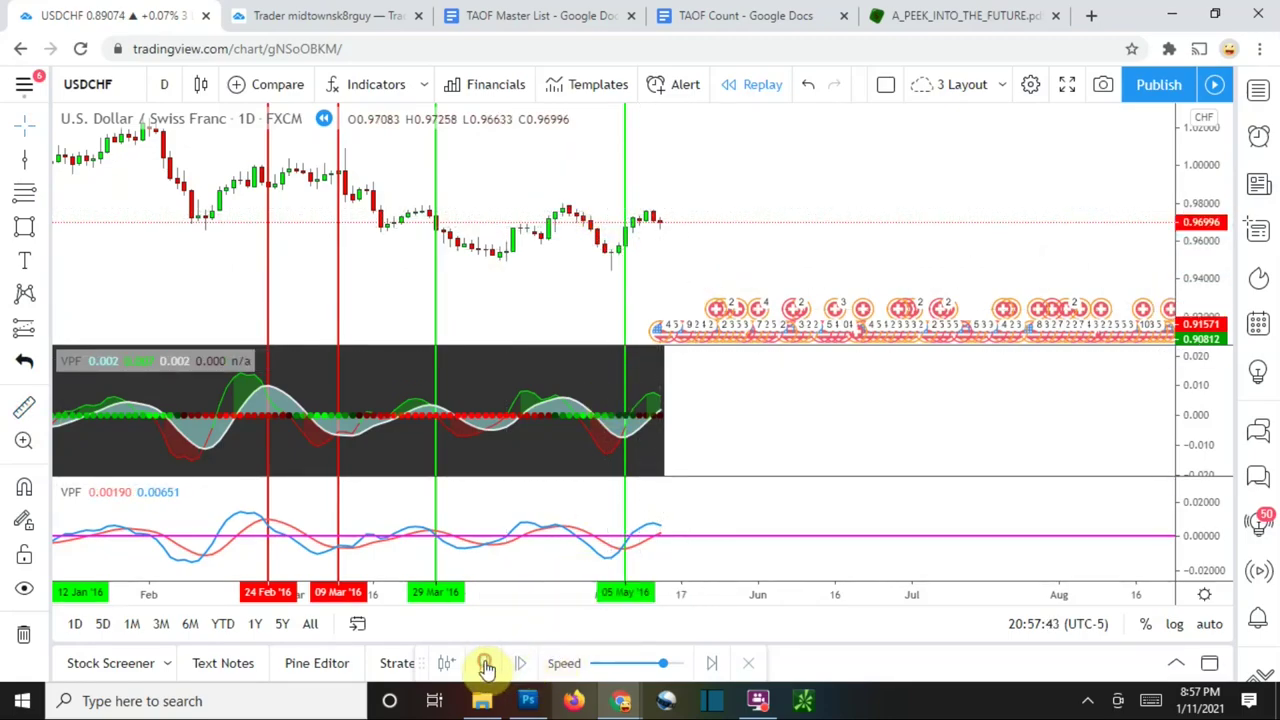
{"action": "left_click", "coordinate": [487, 666]}
{"action": "left_click", "coordinate": [487, 666]}
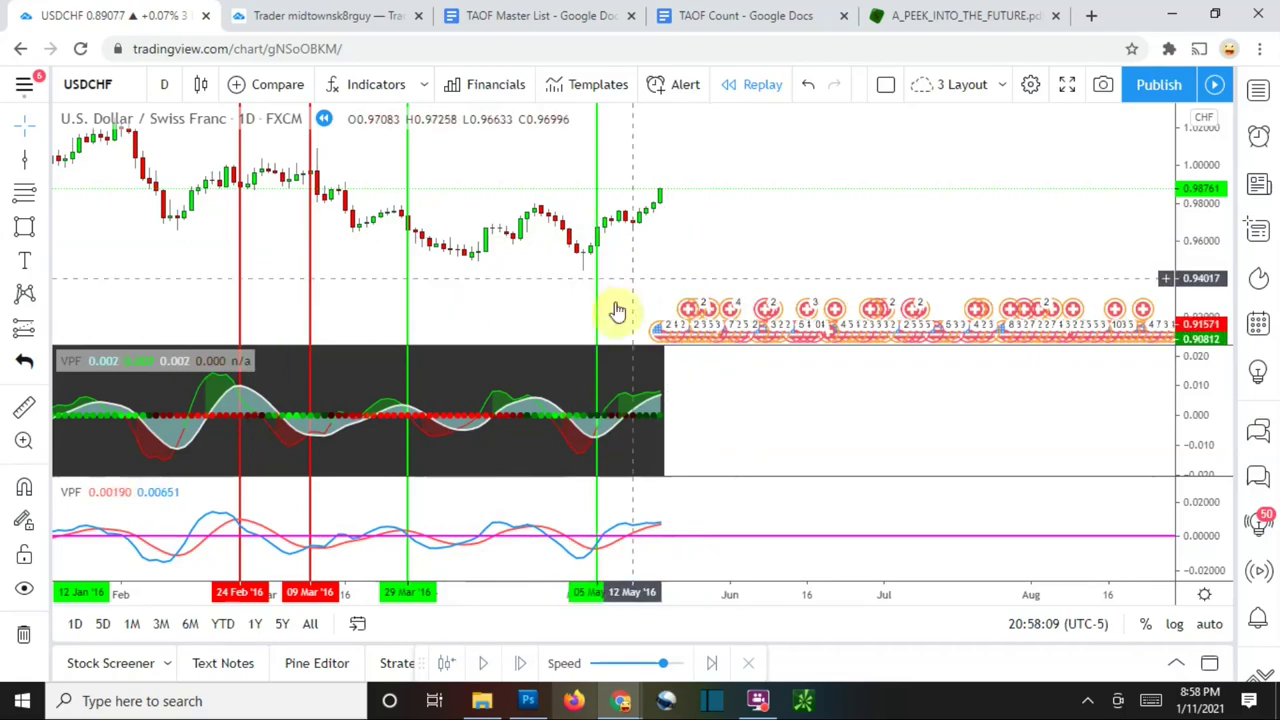
Run the replay on to 0.98179 in late June and drop a green vertical line at 21 Jun '16.
{"action": "left_click", "coordinate": [490, 668]}
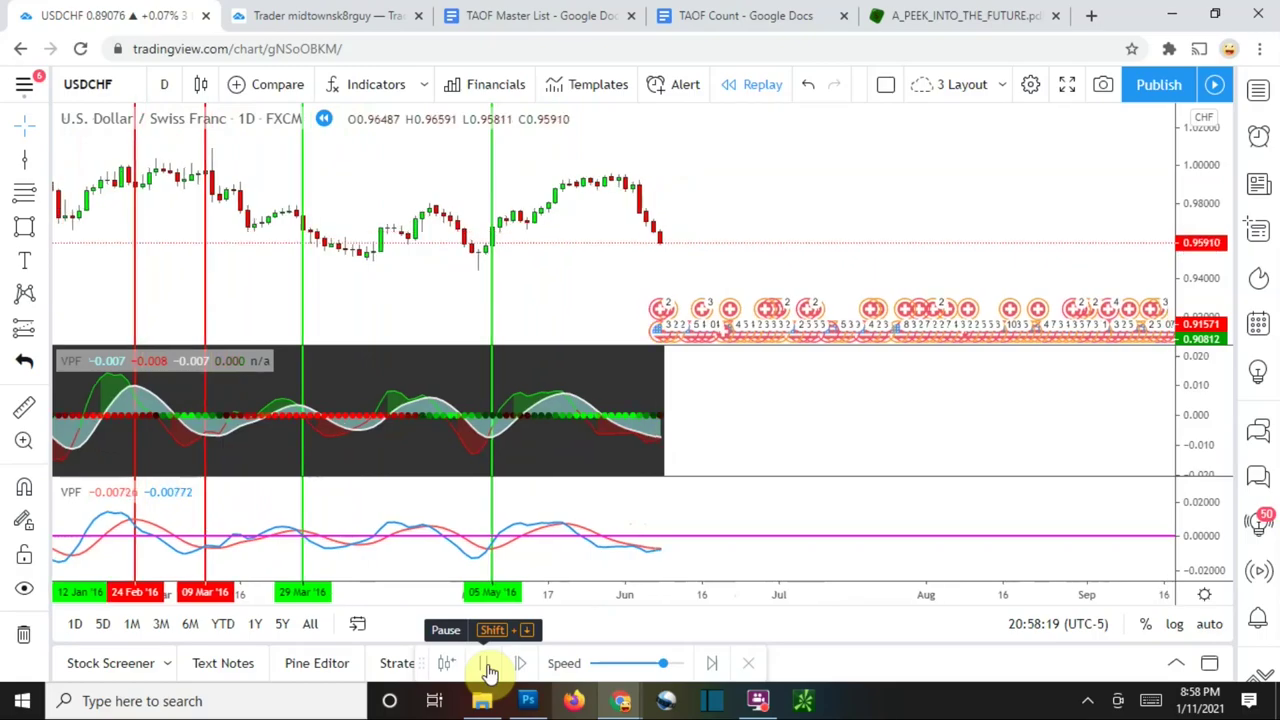
{"action": "left_click", "coordinate": [489, 665]}
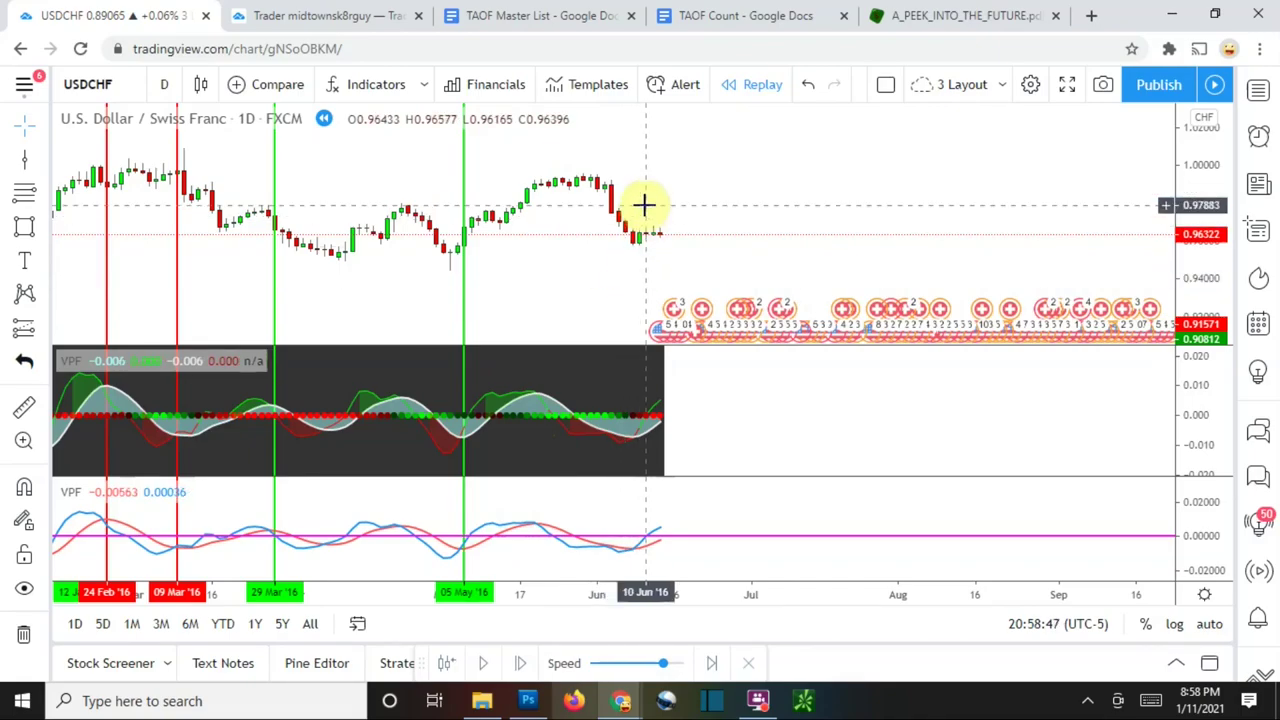
{"action": "left_click_drag", "start_coordinate": [629, 286], "coordinate": [634, 260]}
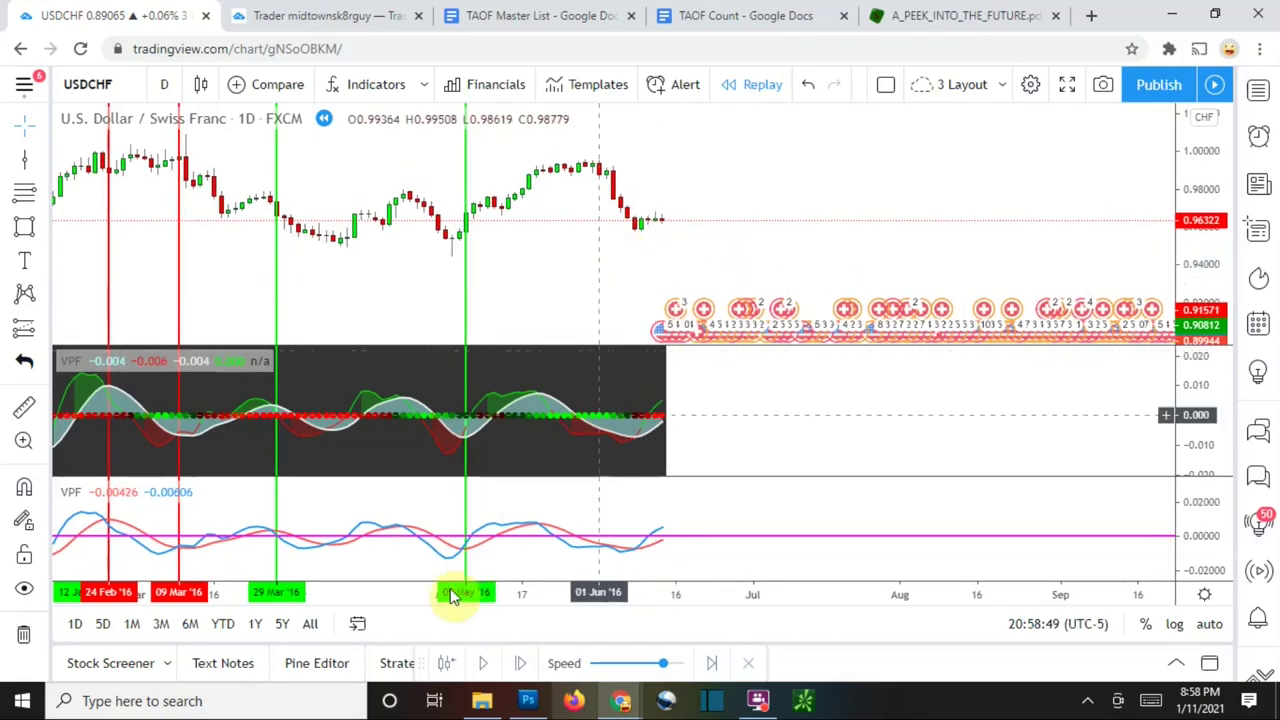
{"action": "left_click", "coordinate": [479, 663]}
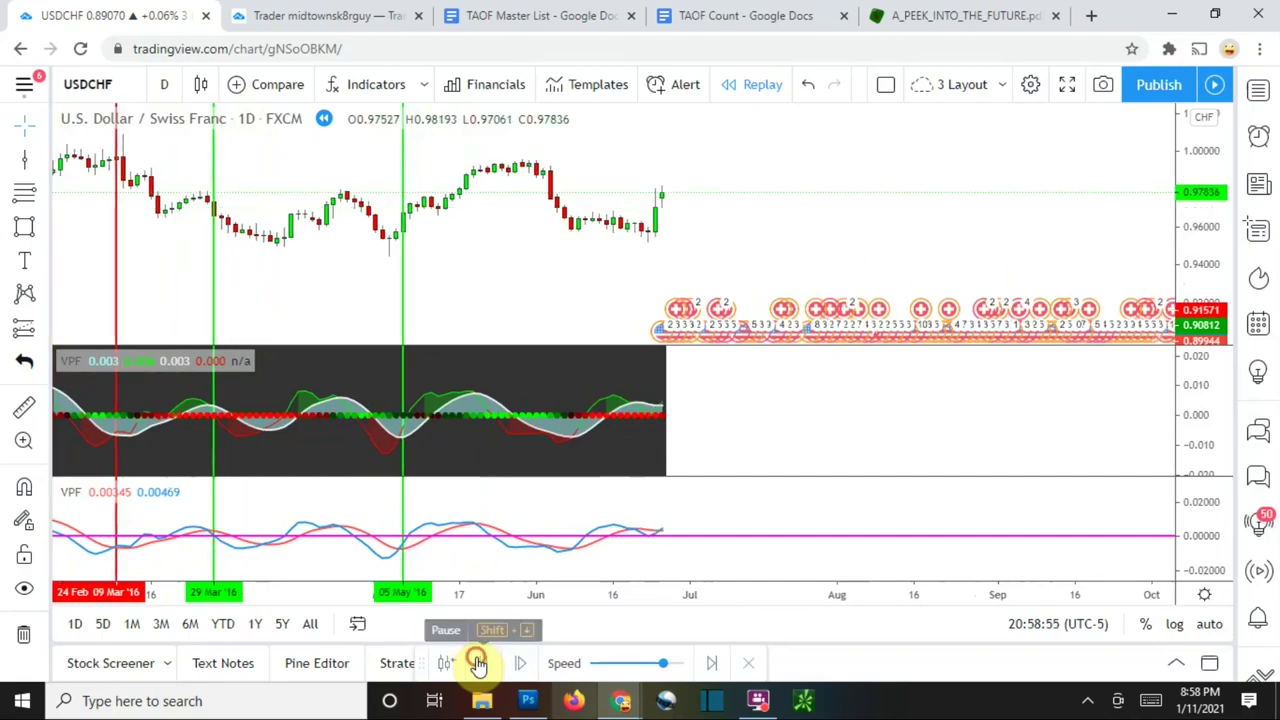
{"action": "left_click", "coordinate": [479, 663]}
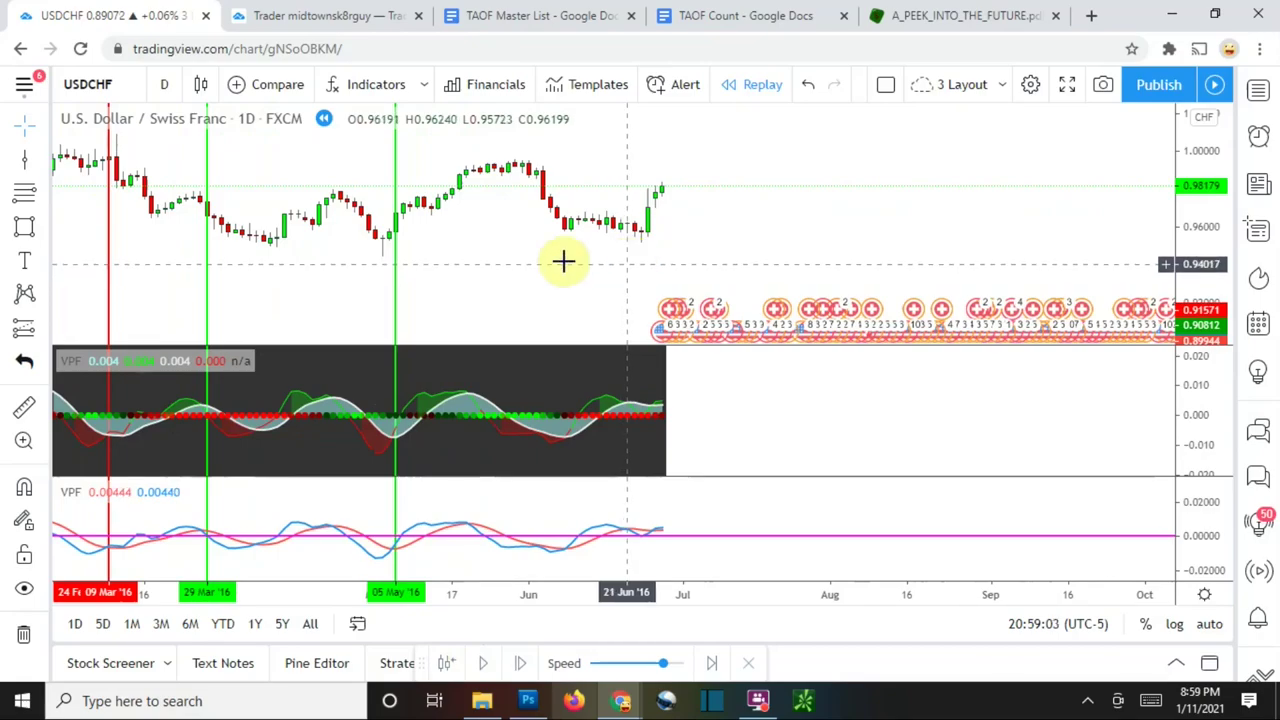
{"action": "left_click", "coordinate": [627, 262]}
{"action": "left_click_drag", "start_coordinate": [745, 264], "coordinate": [750, 254]}
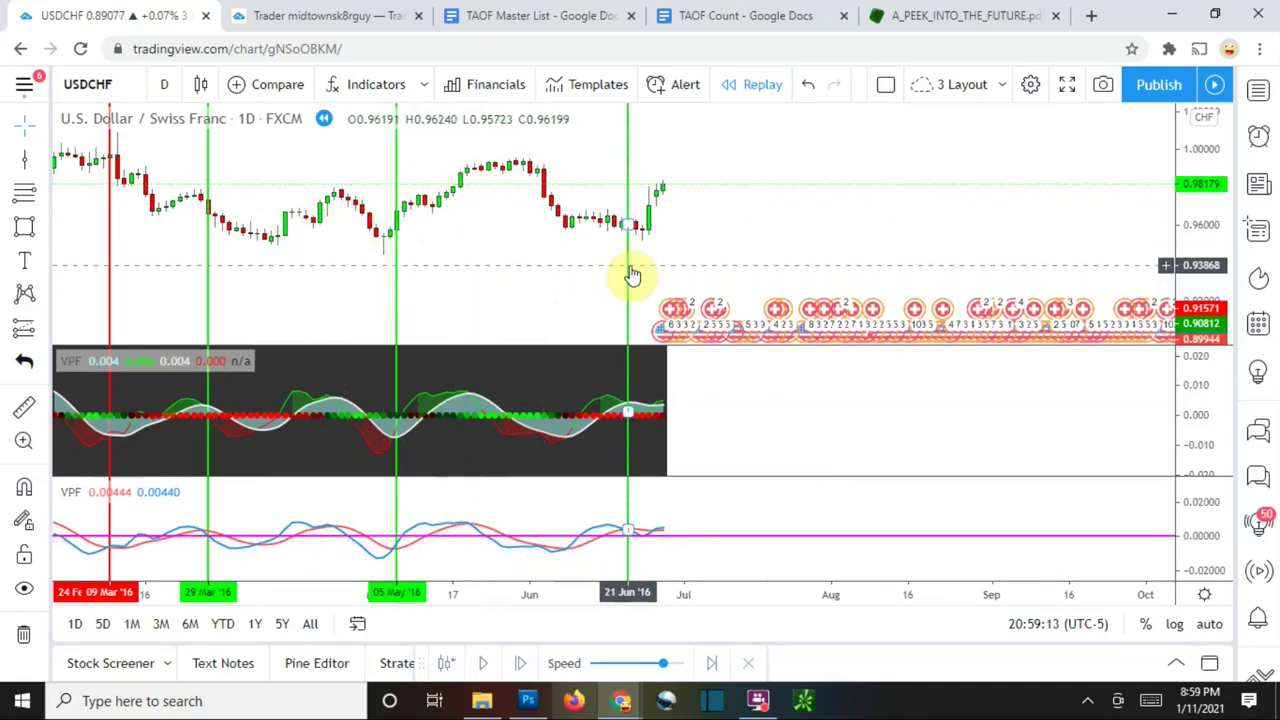
Measure the price range around mid-June 2016 with the ruler.
{"action": "left_click", "coordinate": [24, 406]}
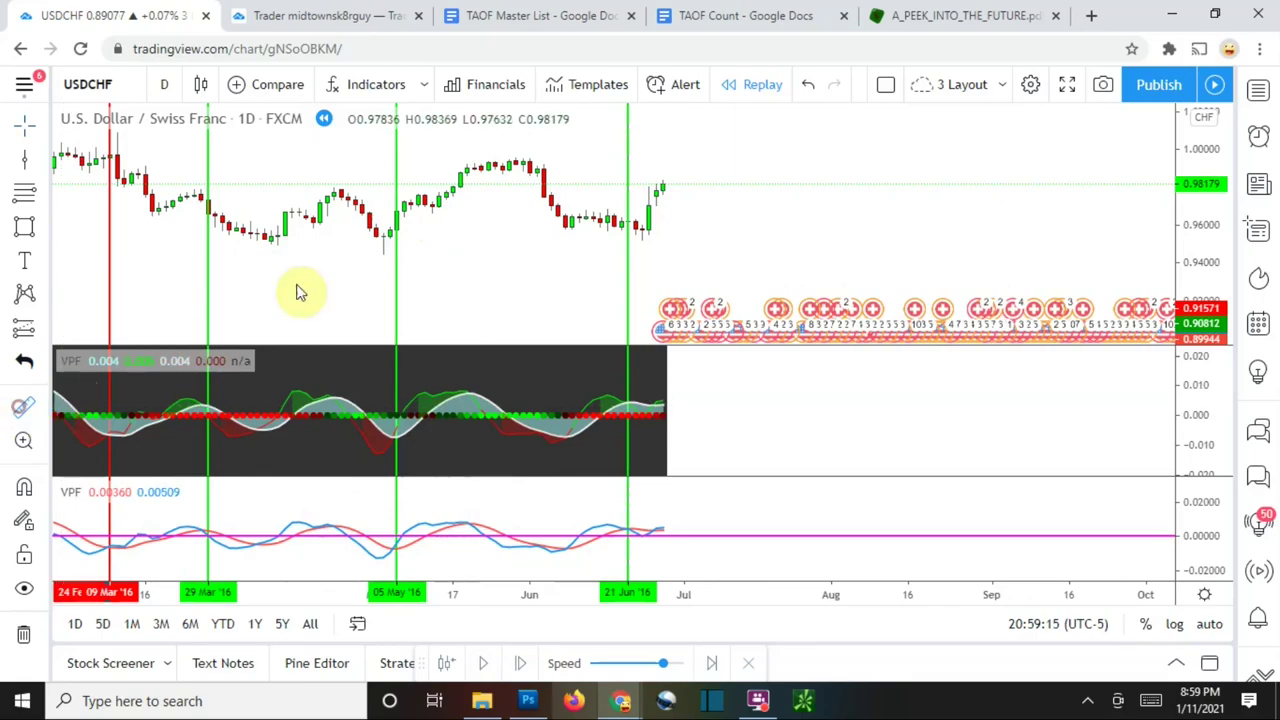
{"action": "left_click", "coordinate": [600, 220]}
{"action": "left_click", "coordinate": [673, 300]}
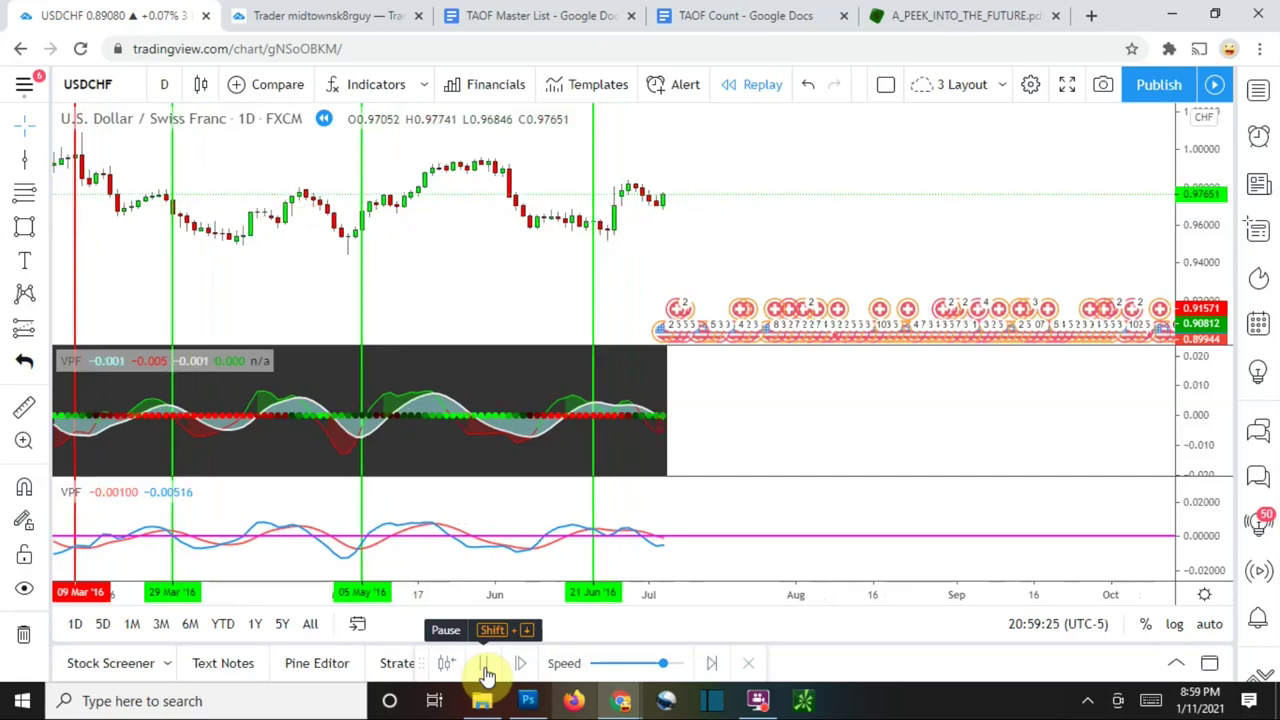
Pause the replay and drop a green vertical line on the 08 Jul '16 bar.
{"action": "left_click", "coordinate": [486, 675]}
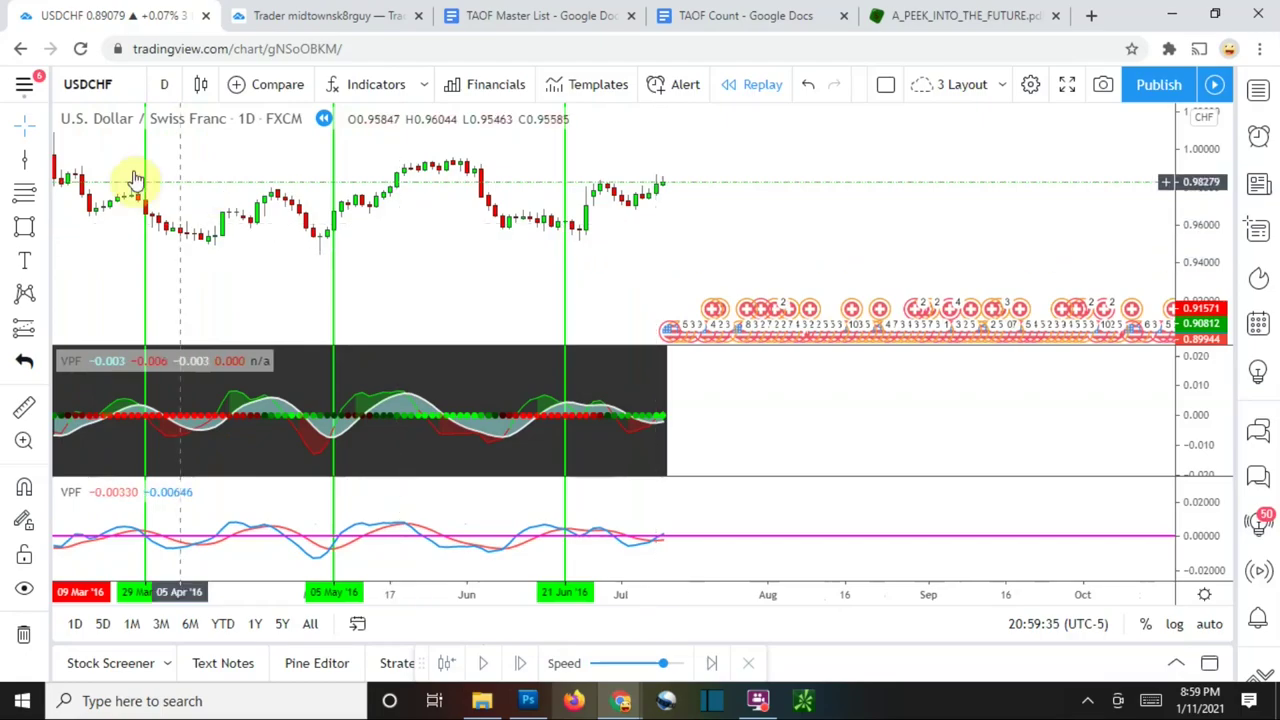
{"action": "left_click", "coordinate": [25, 157]}
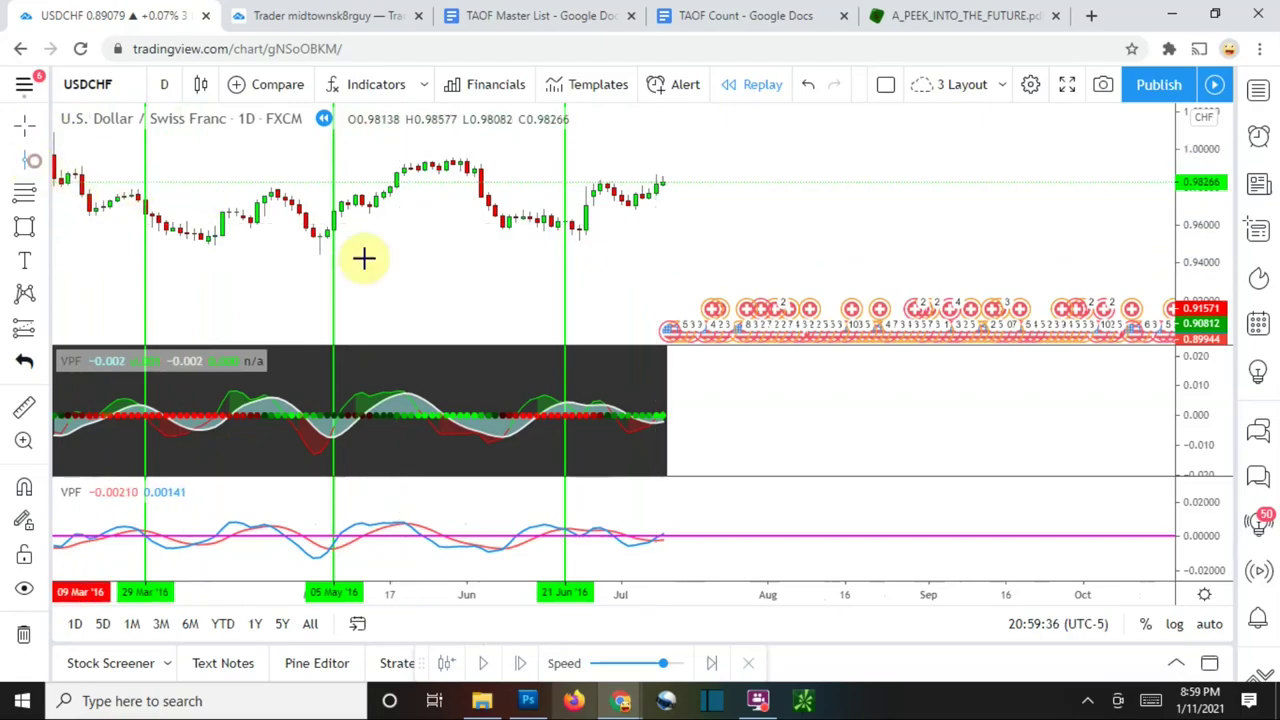
{"action": "left_click", "coordinate": [656, 287]}
{"action": "left_click", "coordinate": [780, 274]}
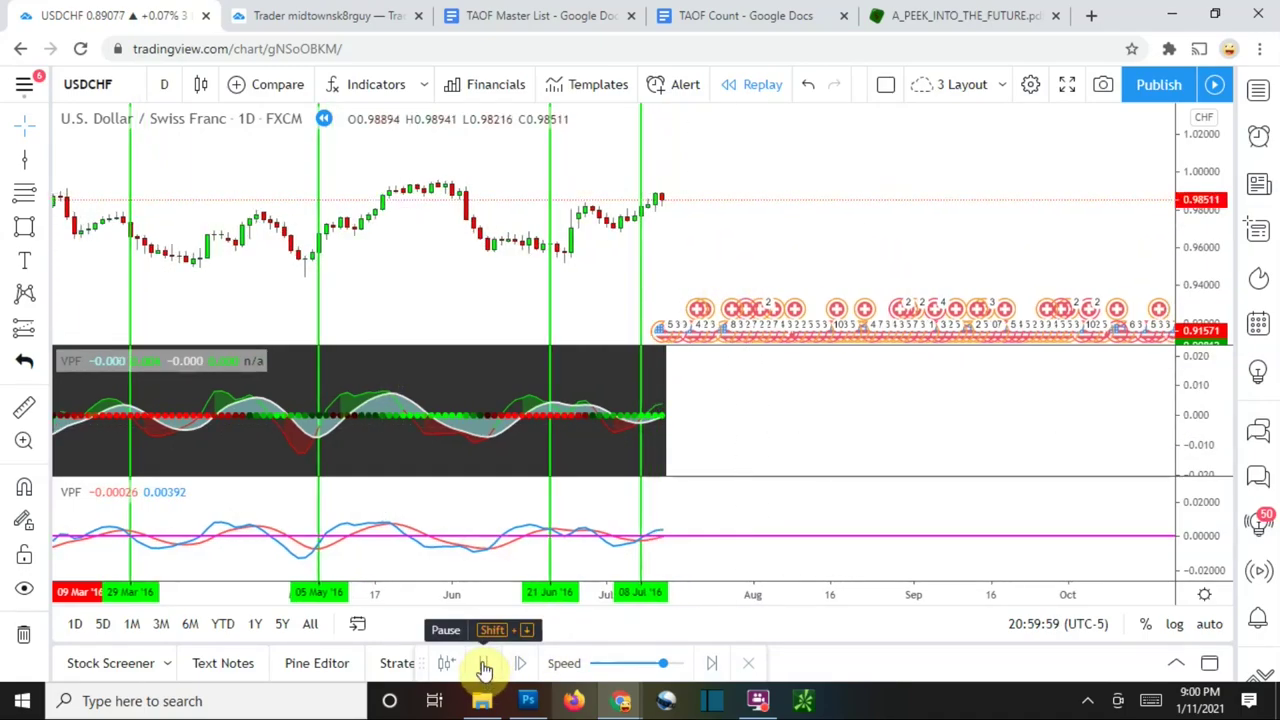
Pause the replay and measure the one-bar price change on a July candle.
{"action": "left_click", "coordinate": [483, 667]}
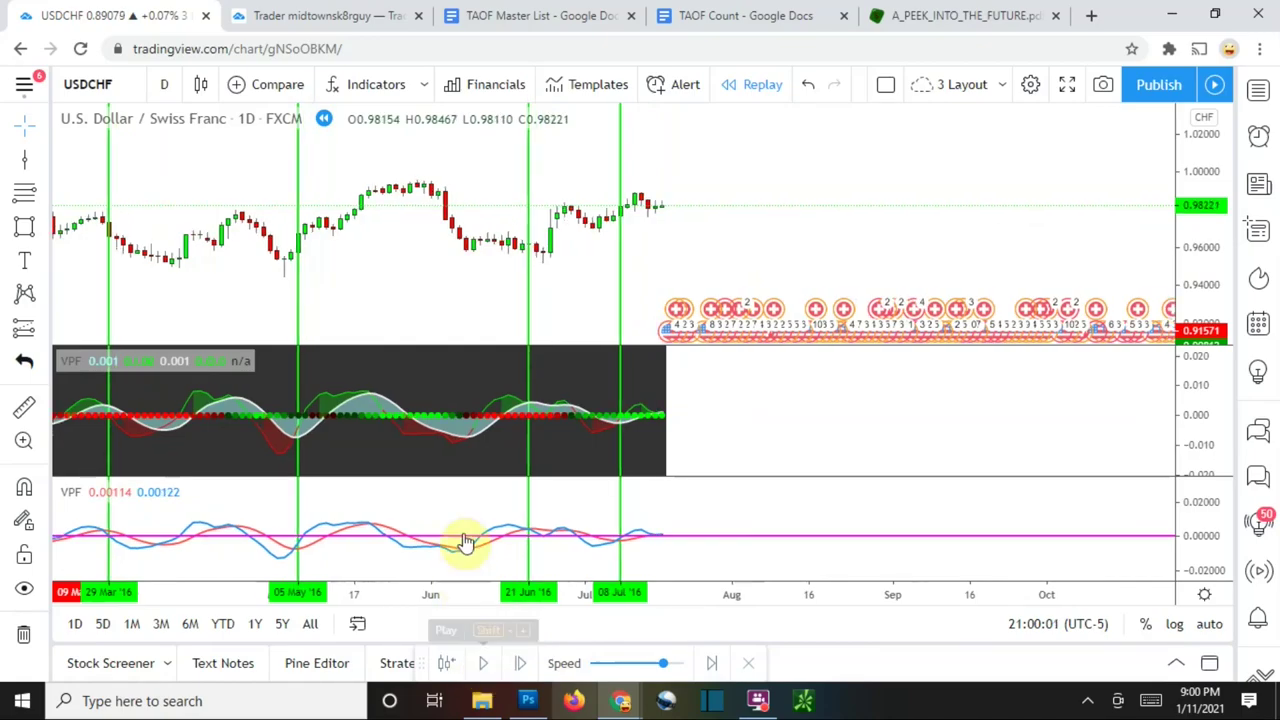
{"action": "left_click", "coordinate": [25, 407]}
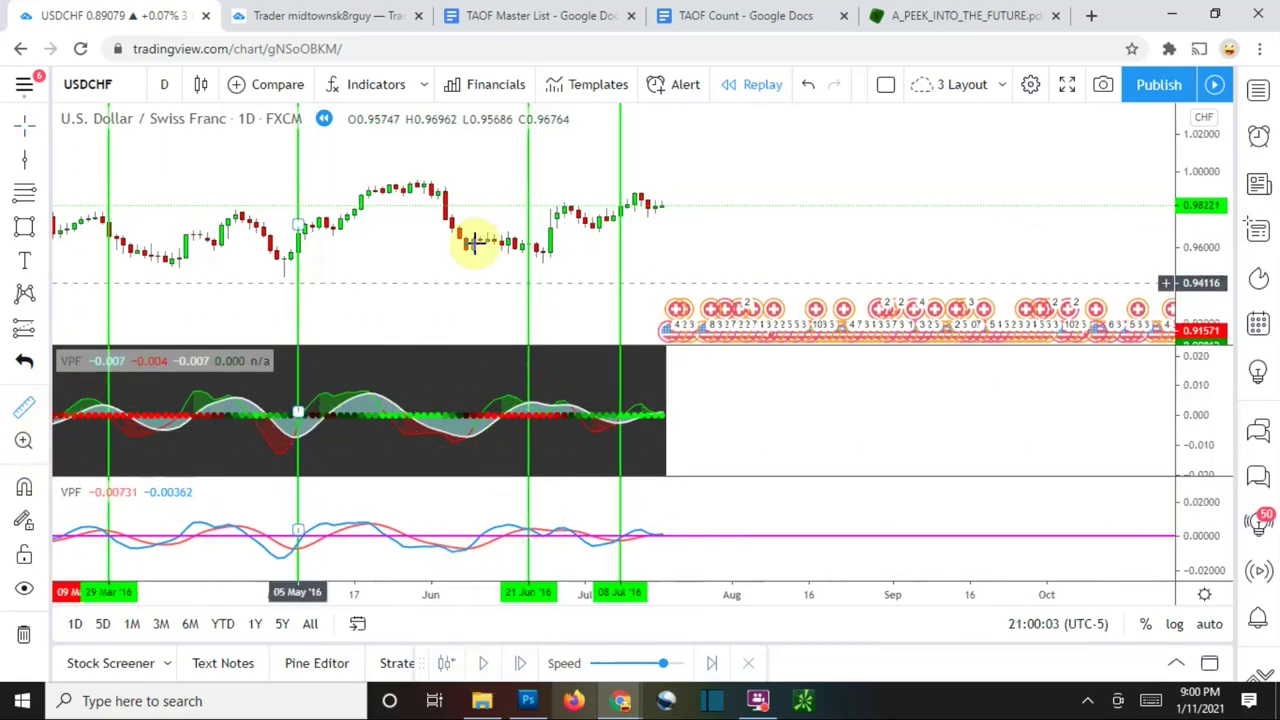
{"action": "left_click", "coordinate": [595, 203]}
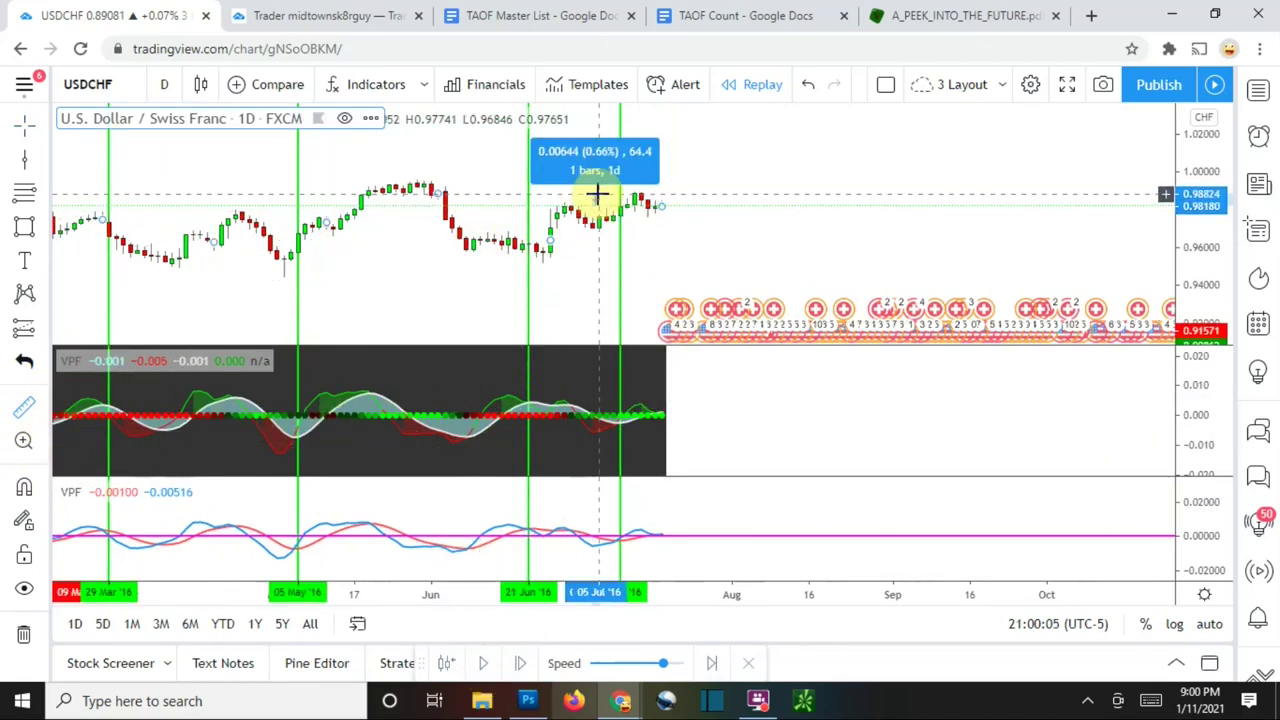
{"action": "left_click", "coordinate": [601, 191]}
Rescale the price axis and lower VPF pane while replaying into mid-August at 0.96007.
{"action": "scroll", "coordinate": [523, 257], "scroll_direction": "down", "scroll_amount": 5}
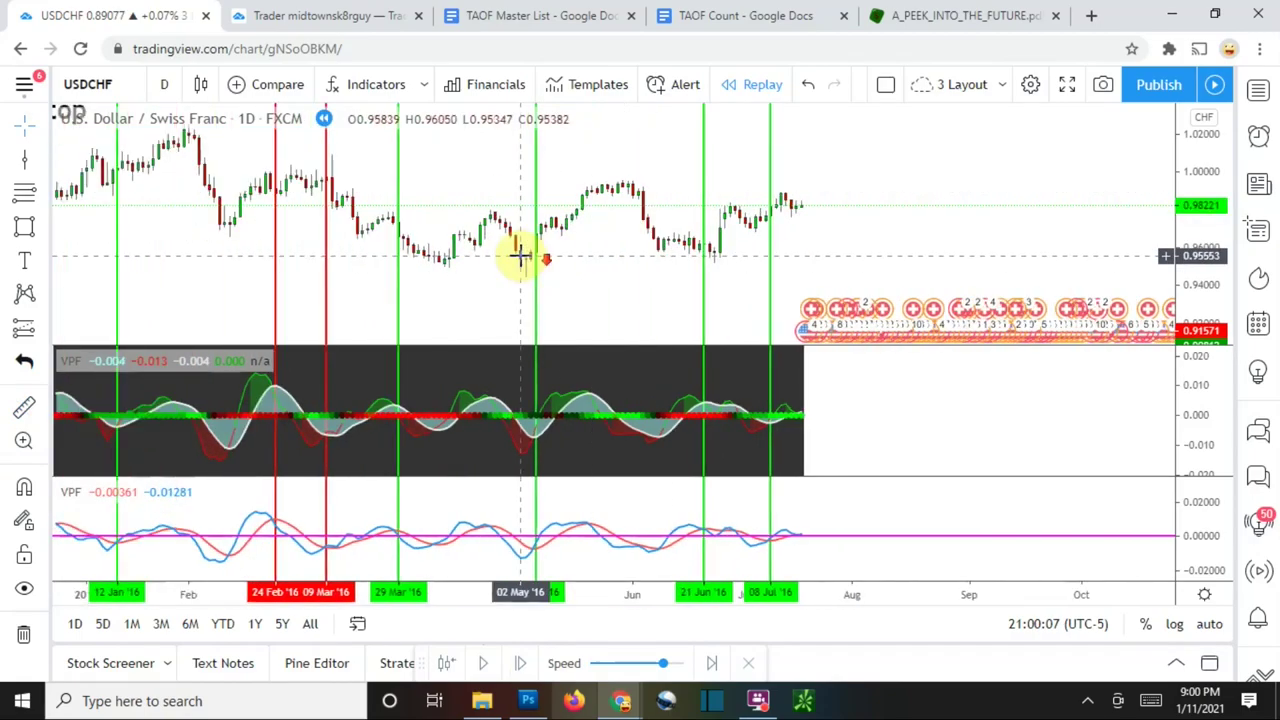
{"action": "left_click_drag", "start_coordinate": [1188, 190], "coordinate": [1208, 130]}
{"action": "scroll", "coordinate": [957, 280], "scroll_direction": "up", "scroll_amount": 3}
{"action": "left_click", "coordinate": [483, 663]}
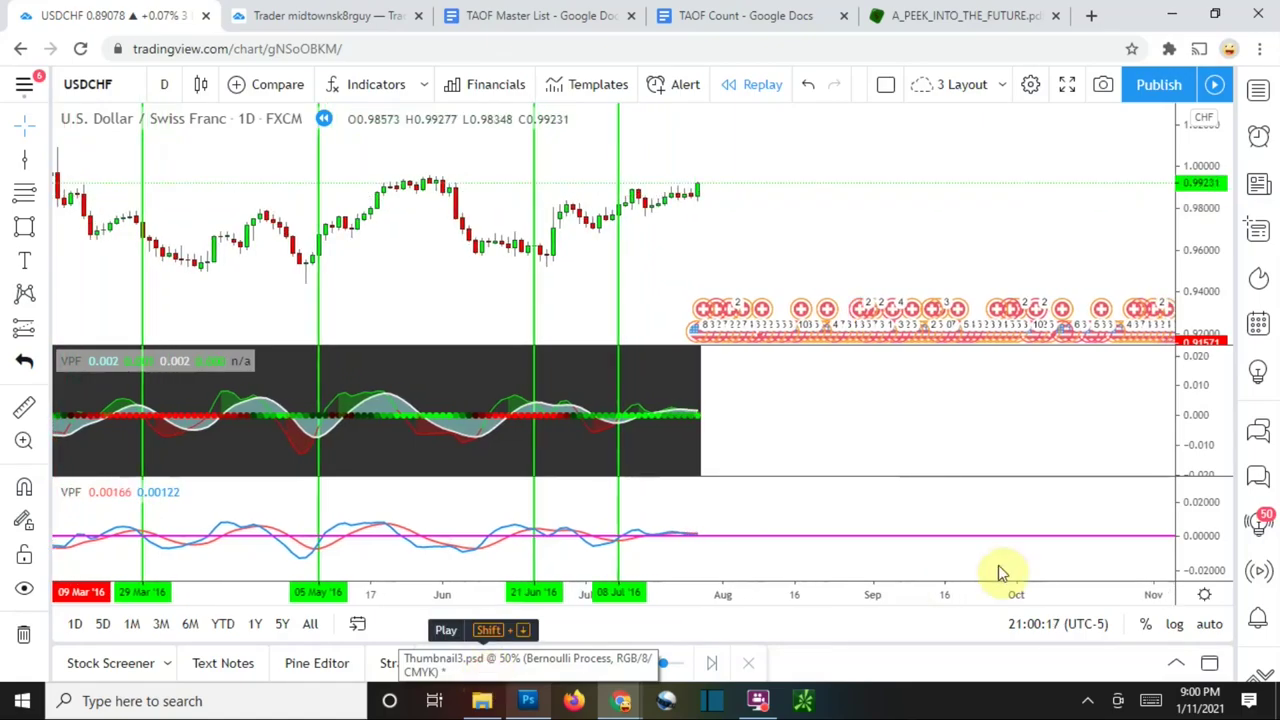
{"action": "left_click_drag", "start_coordinate": [1191, 552], "coordinate": [1205, 453]}
{"action": "double_click", "coordinate": [1205, 453]}
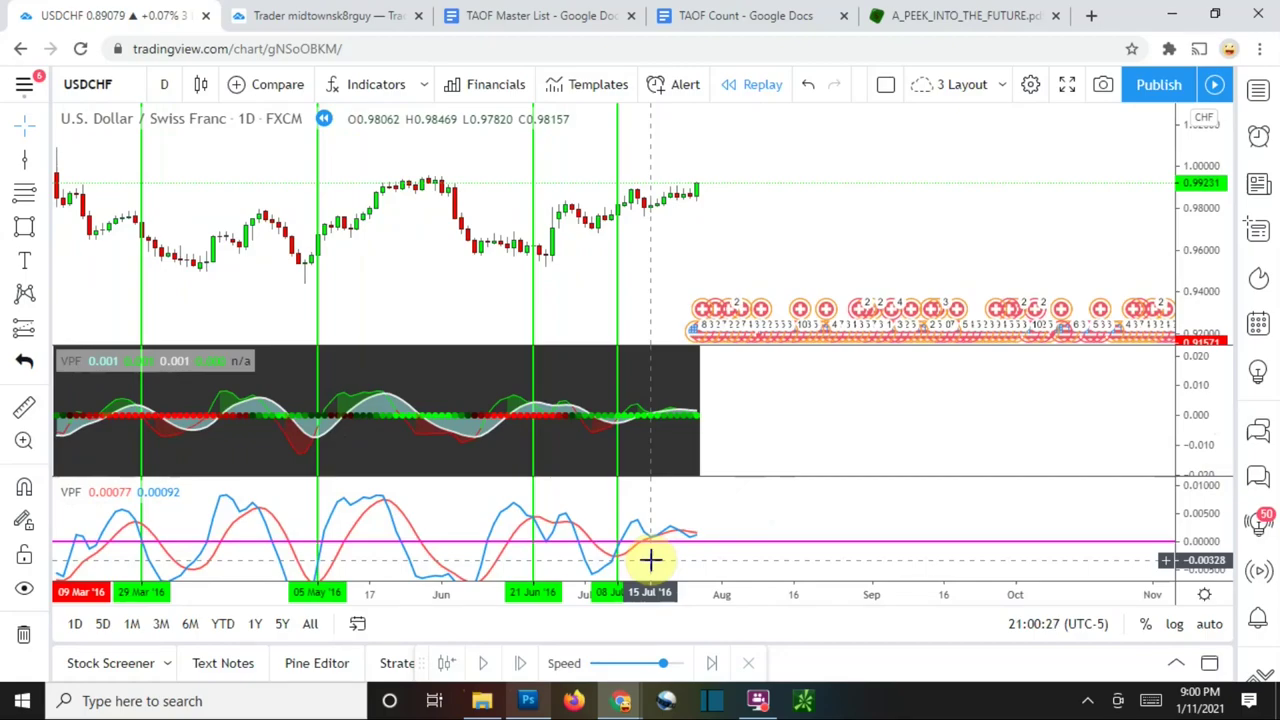
{"action": "left_click", "coordinate": [489, 663]}
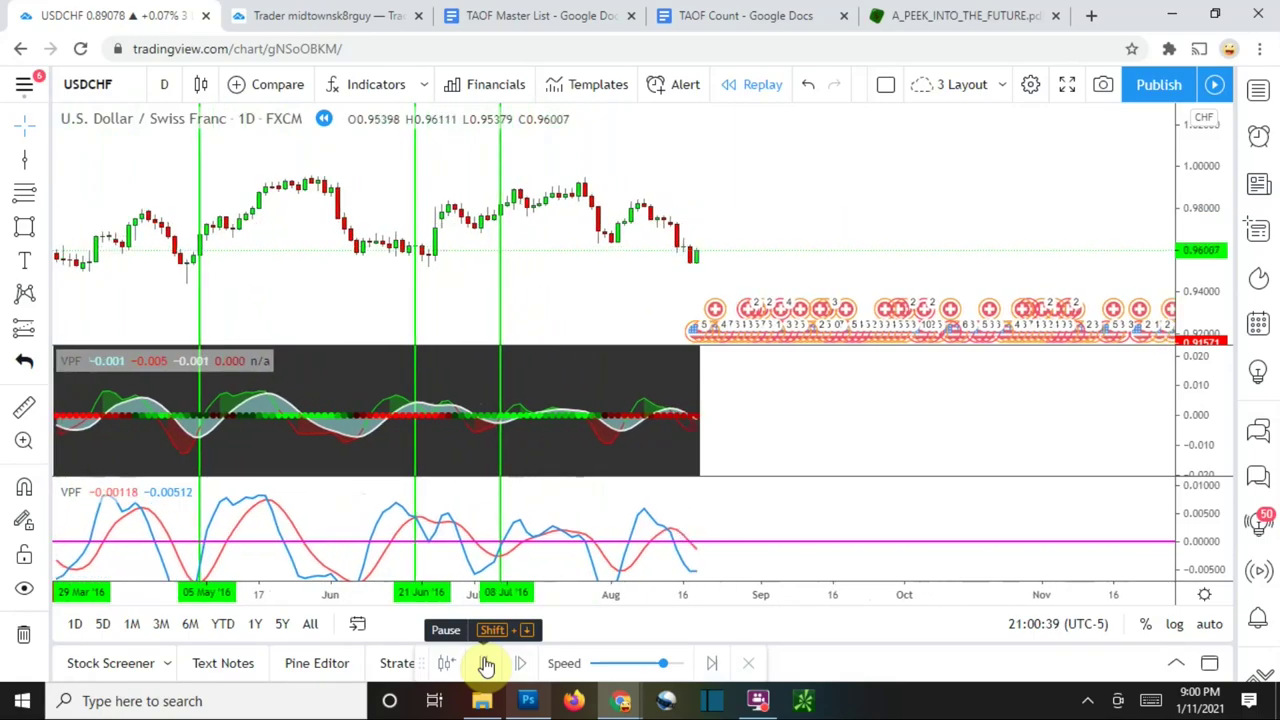
Add green vertical lines at 15 Aug and 14 Sep '16, replaying forward between them.
{"action": "left_click", "coordinate": [486, 665]}
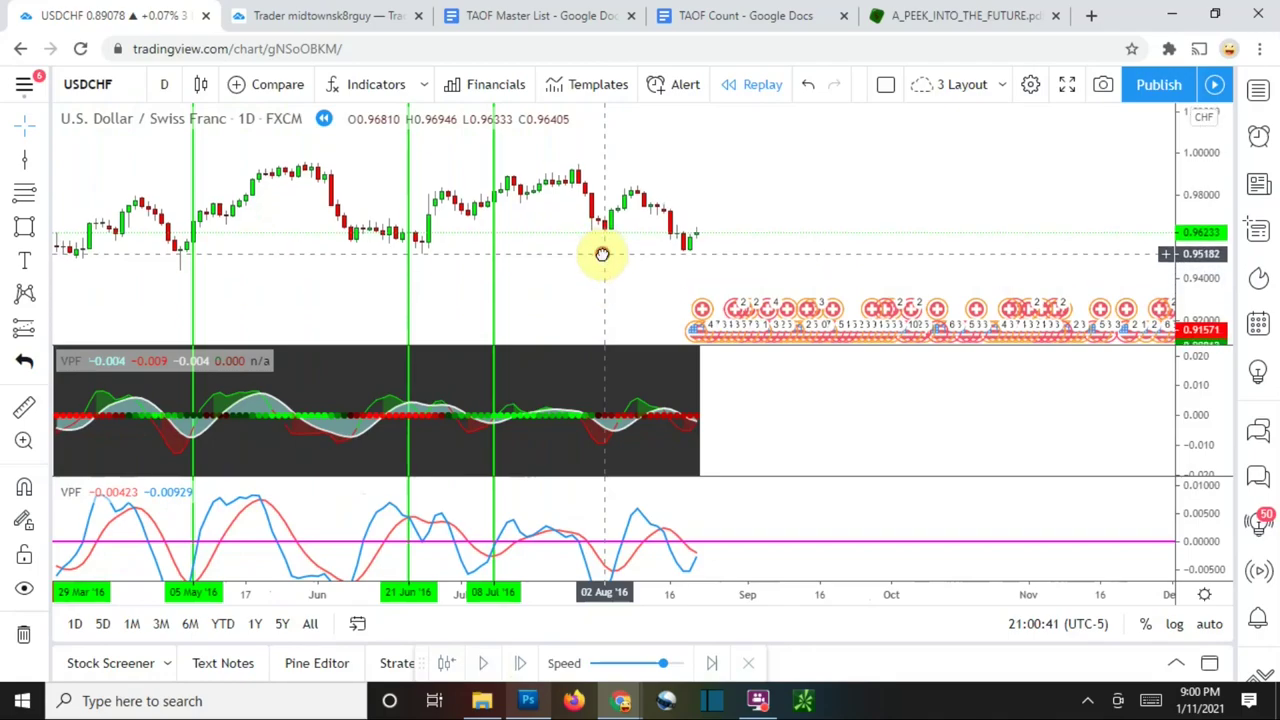
{"action": "left_click", "coordinate": [24, 158]}
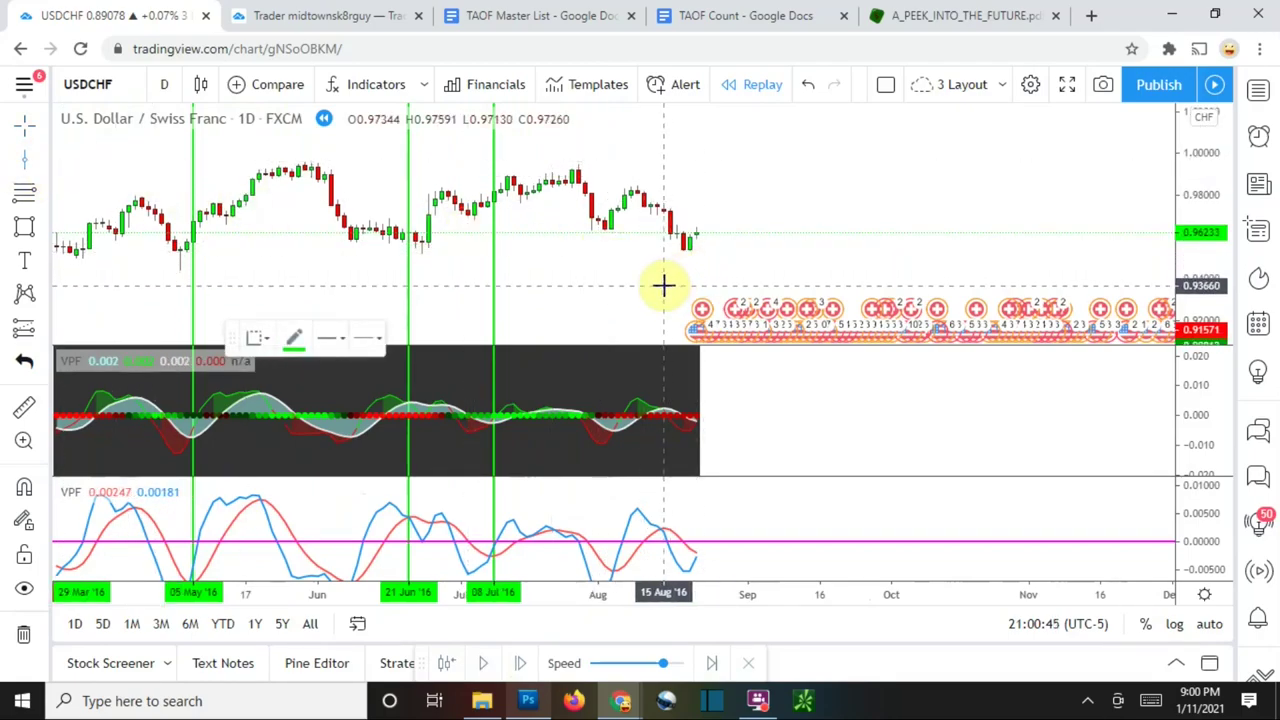
{"action": "left_click", "coordinate": [664, 286]}
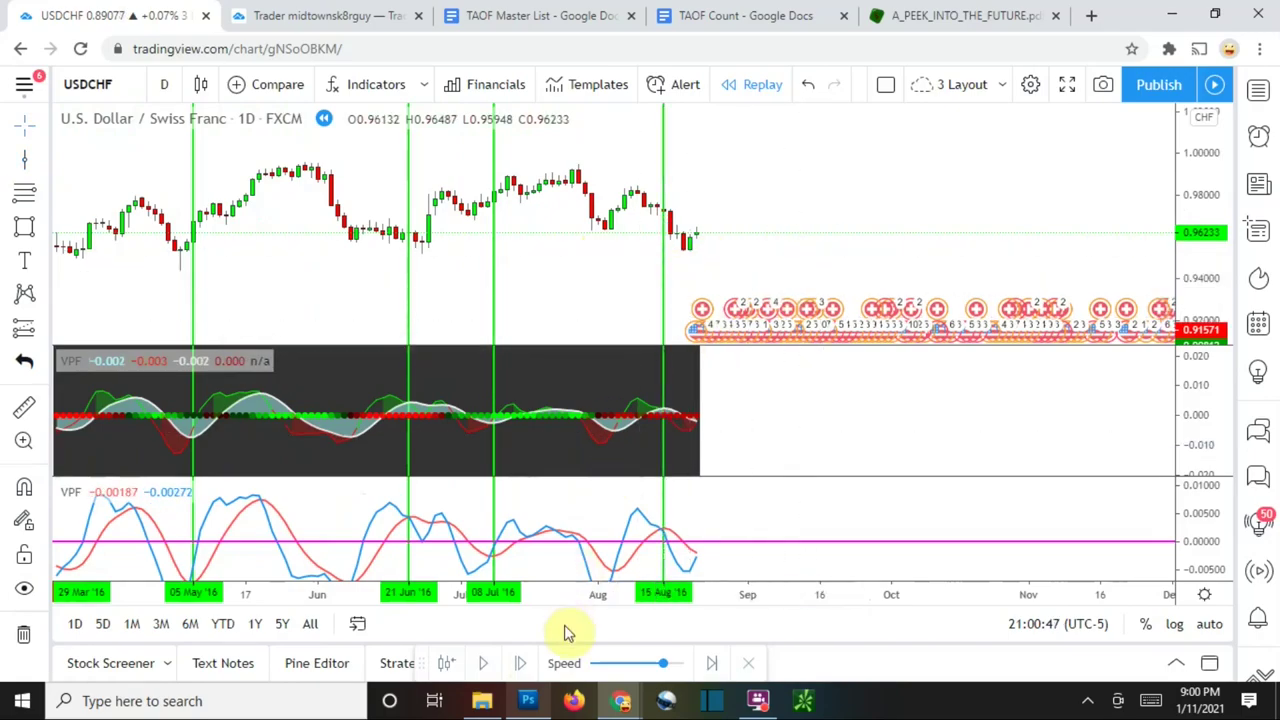
{"action": "left_click", "coordinate": [487, 665]}
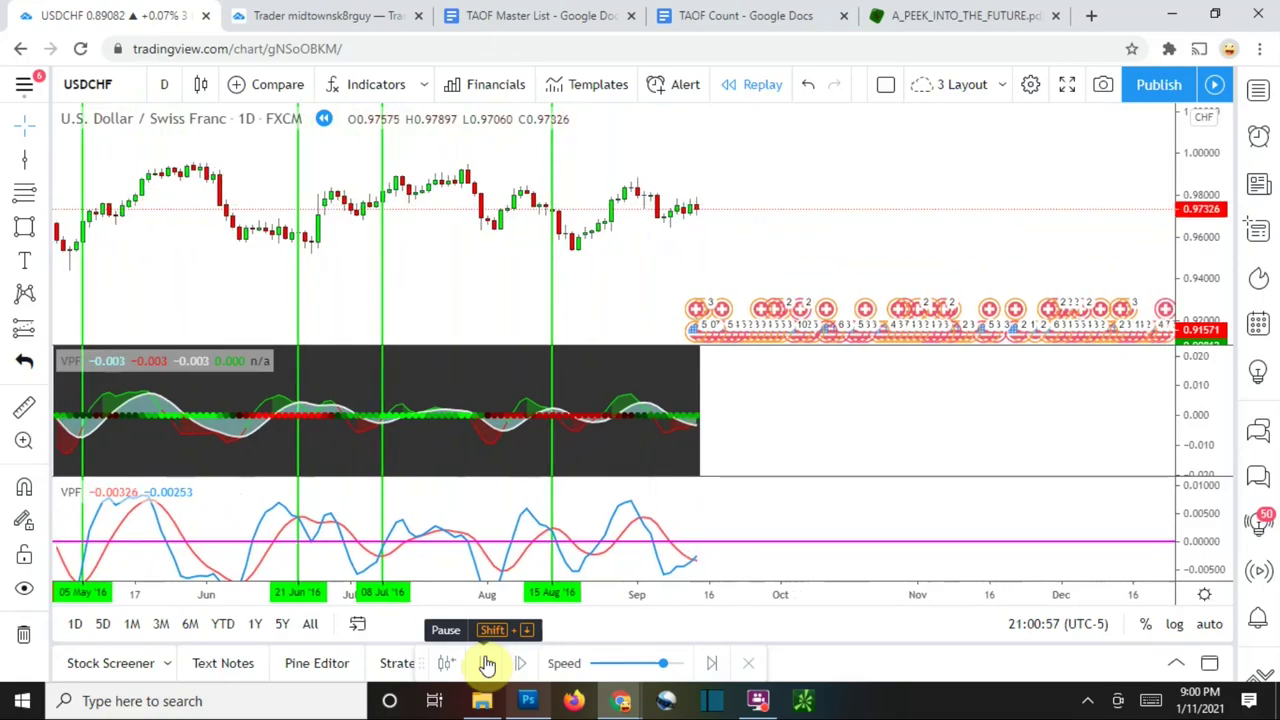
{"action": "left_click", "coordinate": [485, 663]}
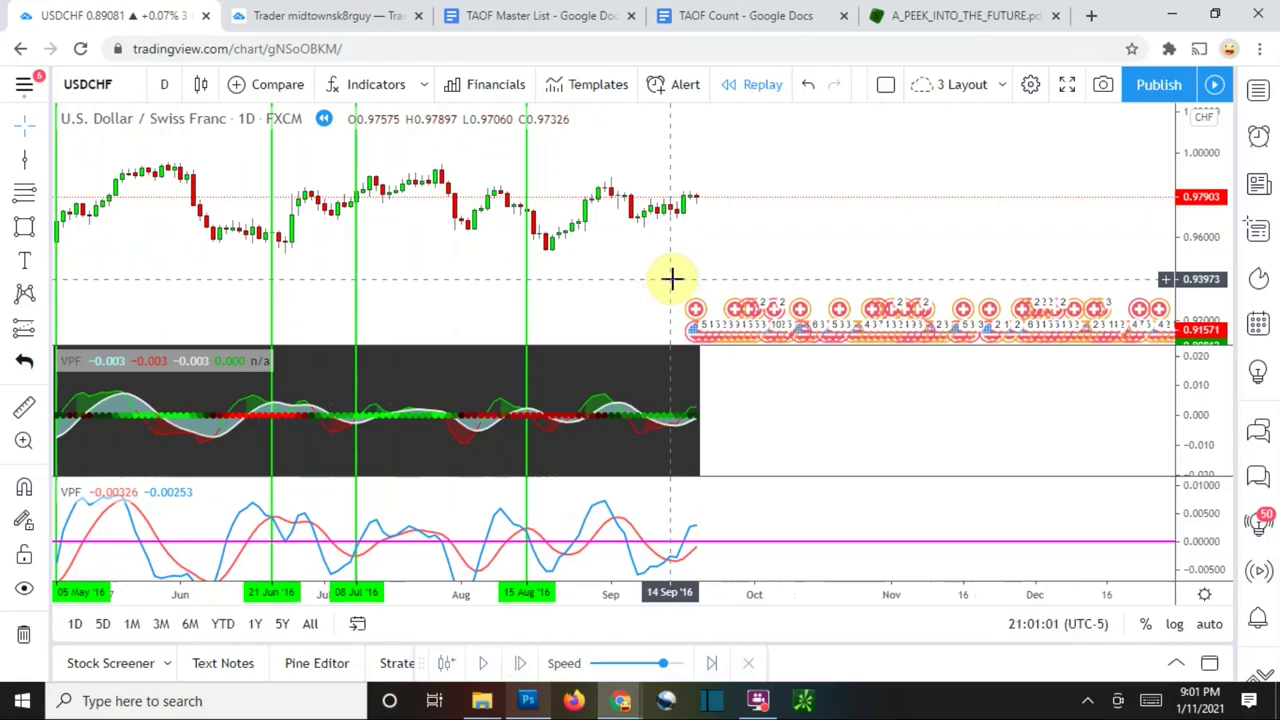
{"action": "left_click", "coordinate": [25, 158]}
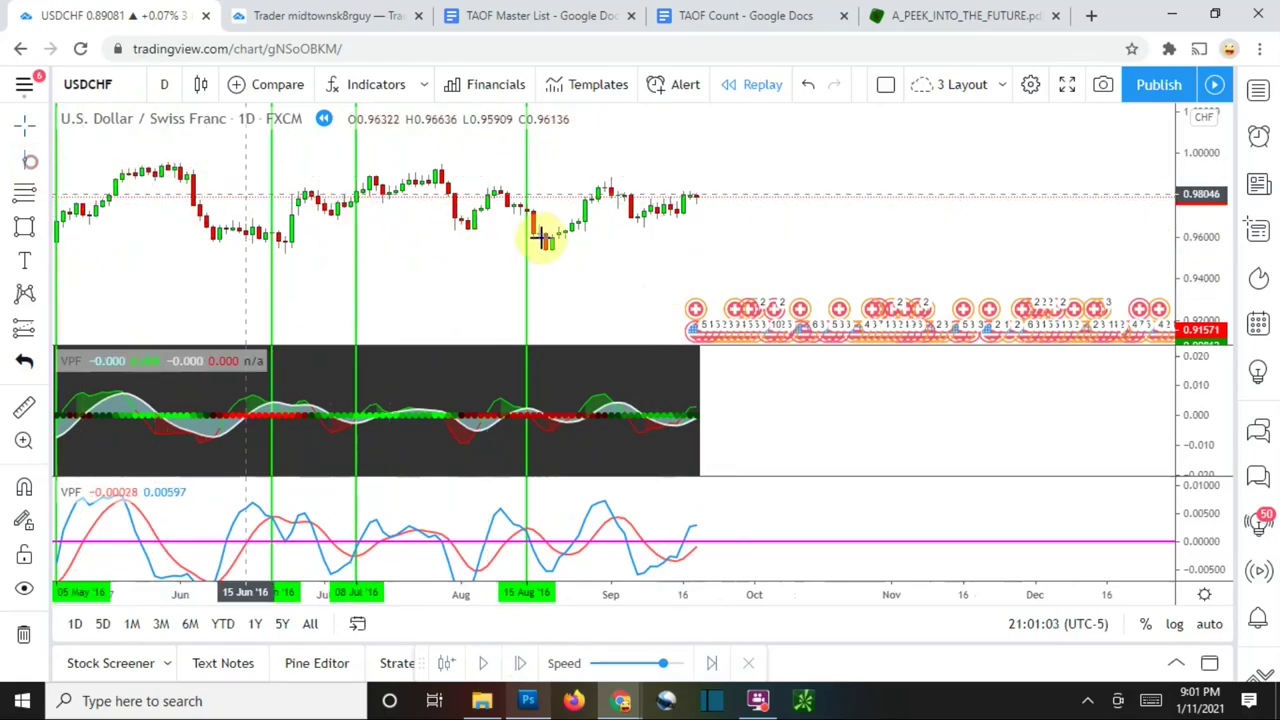
{"action": "left_click", "coordinate": [670, 257]}
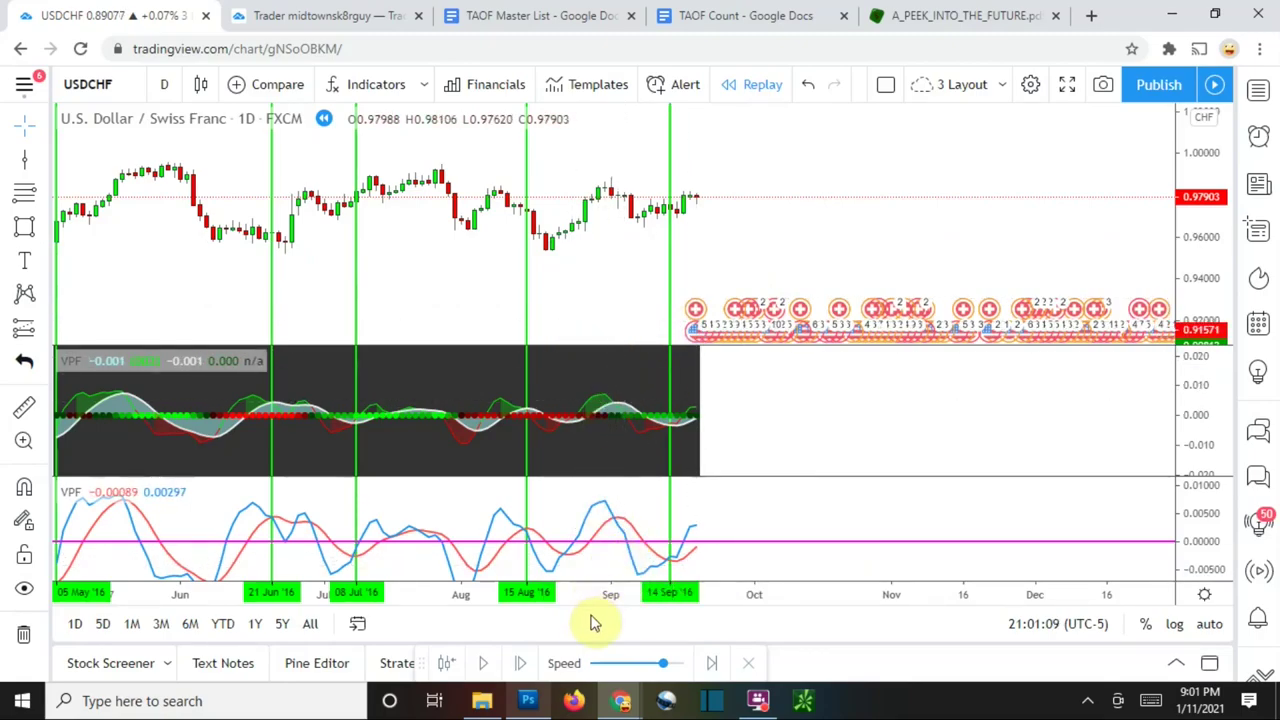
{"action": "left_click", "coordinate": [487, 665]}
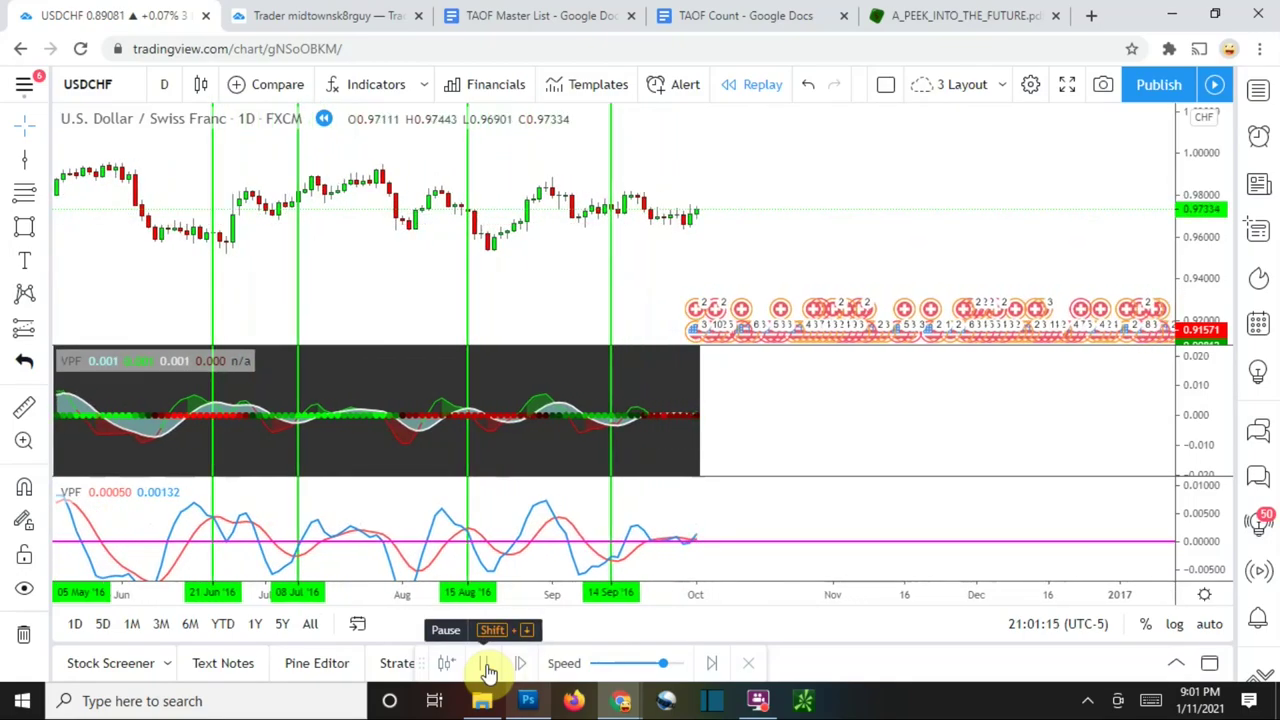
Pause and measure the price move near 09 Sep '16: 0.00790 (0.81%).
{"action": "left_click", "coordinate": [489, 673]}
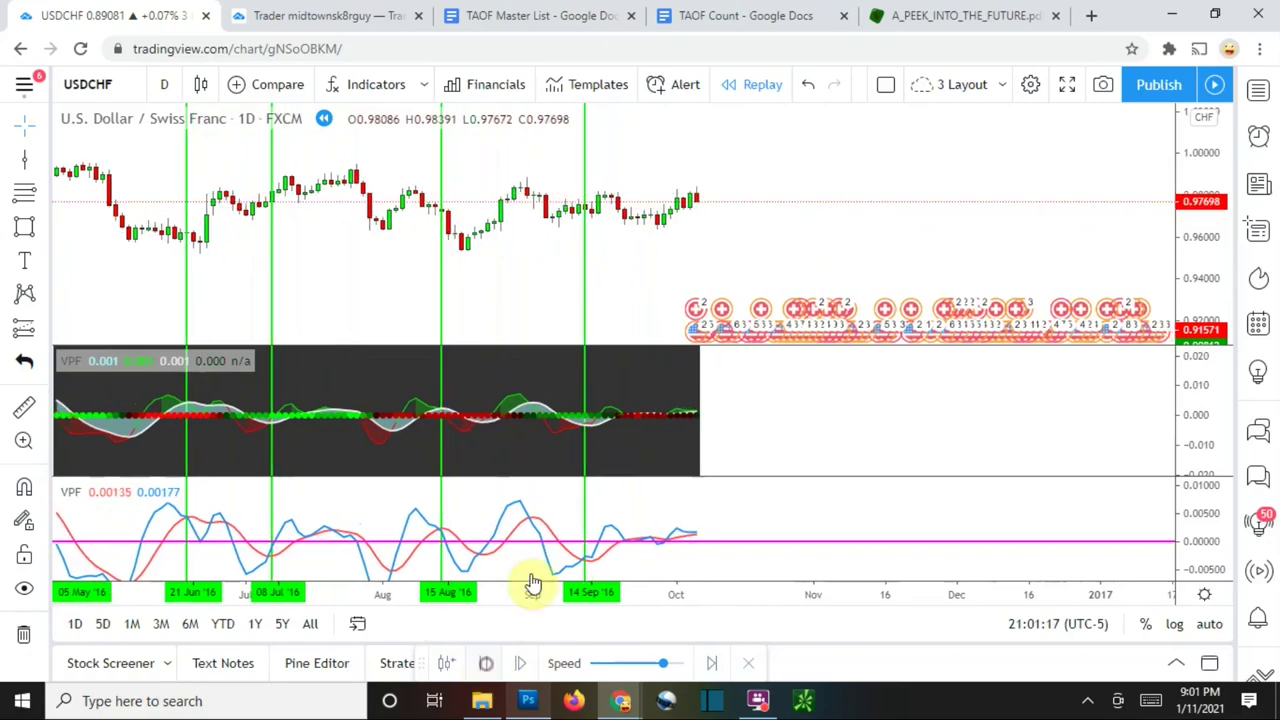
{"action": "left_click", "coordinate": [20, 408]}
{"action": "left_click", "coordinate": [560, 203]}
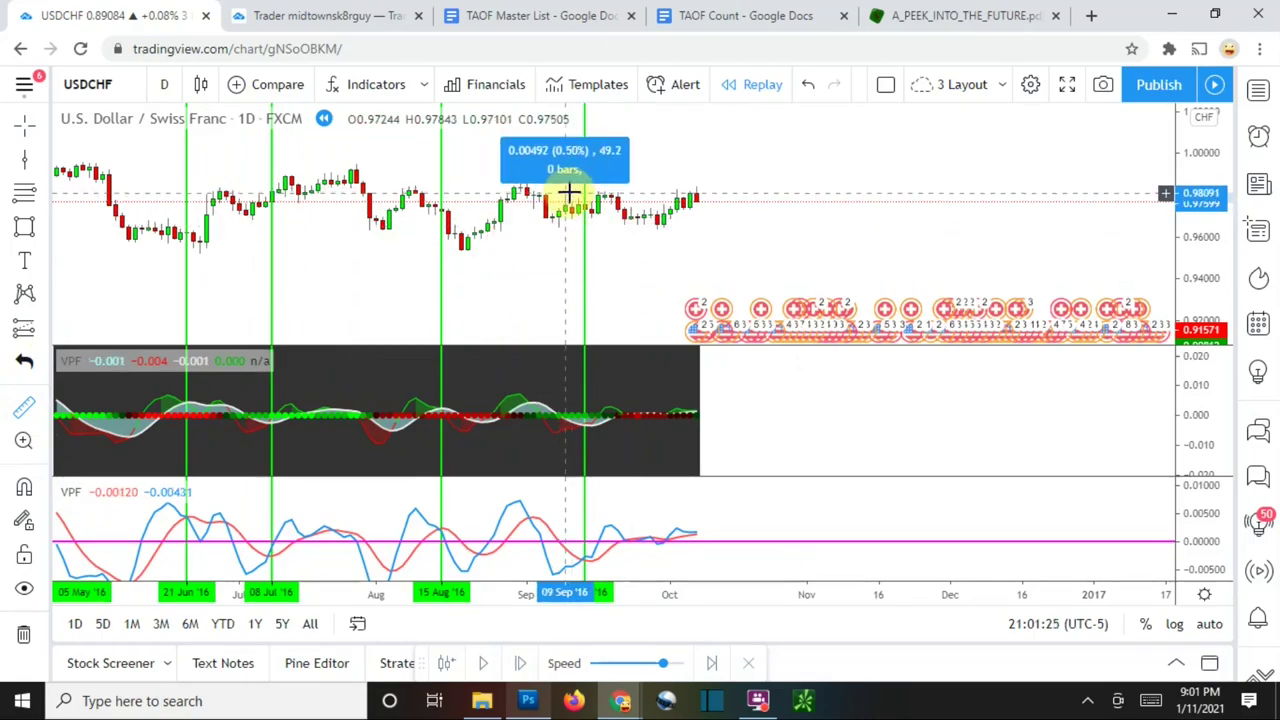
{"action": "left_click", "coordinate": [543, 251]}
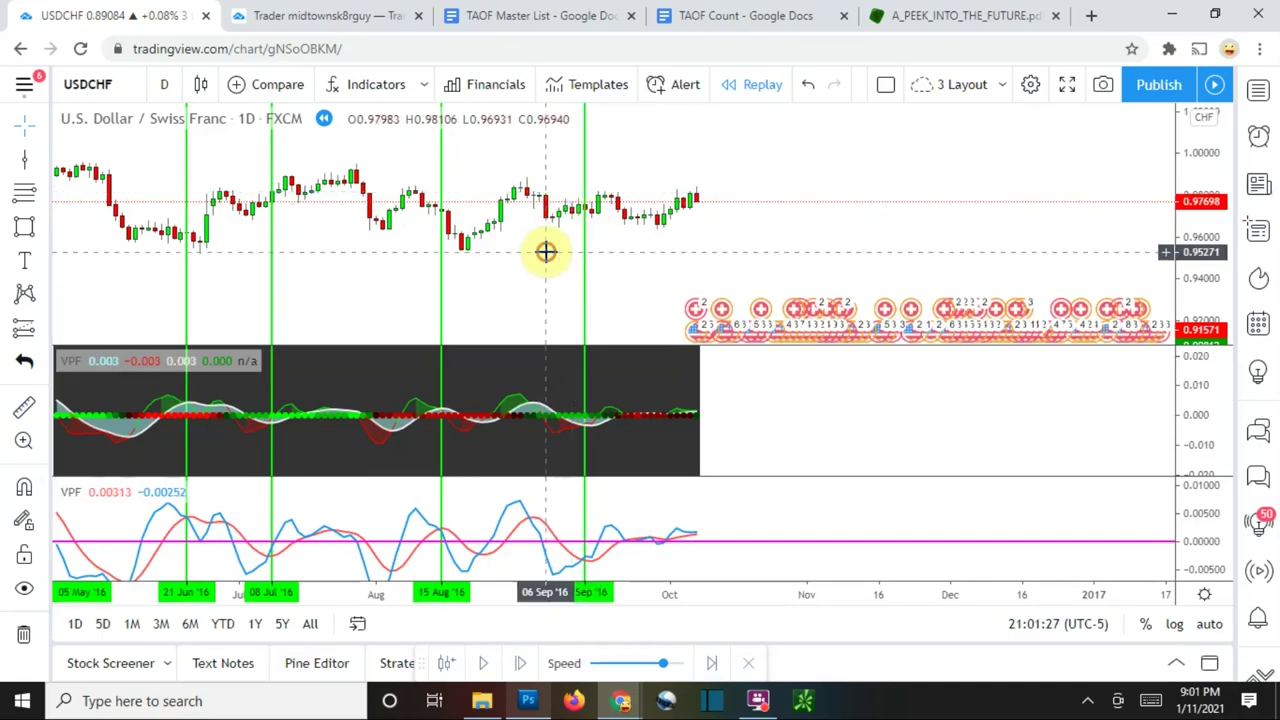
{"action": "left_click_drag", "start_coordinate": [1214, 268], "coordinate": [1222, 212]}
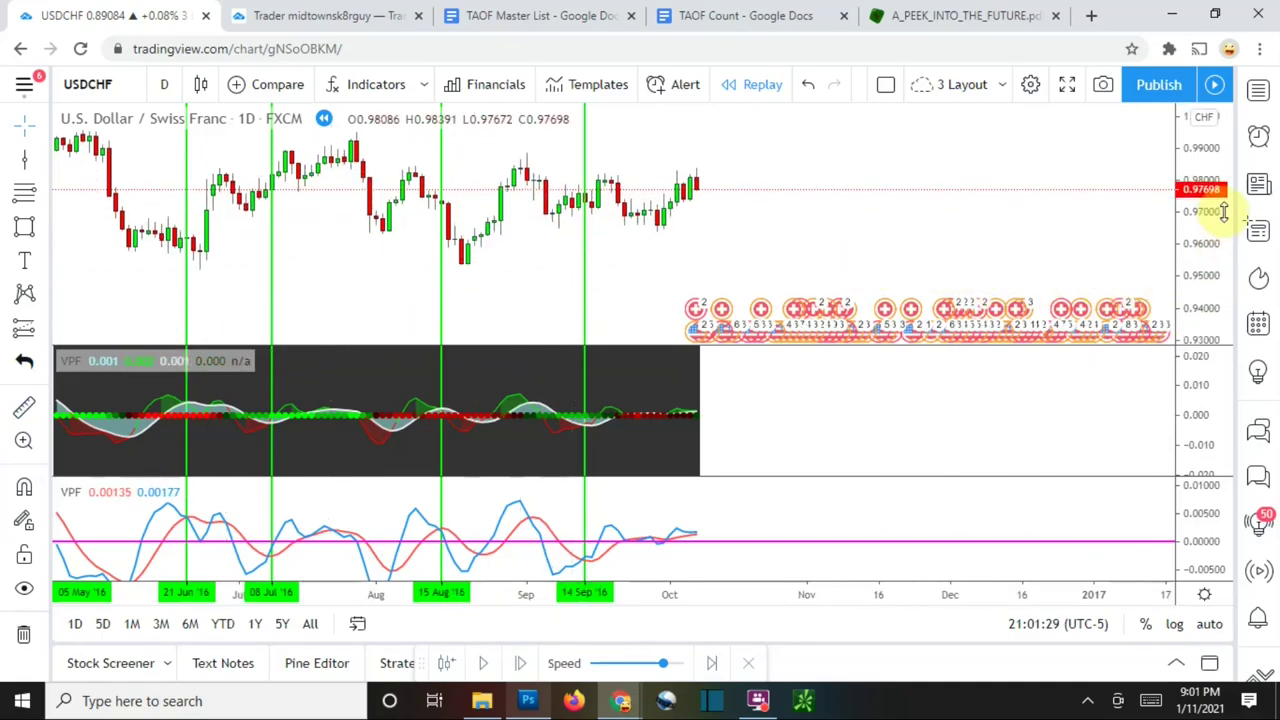
{"action": "left_click_drag", "start_coordinate": [1012, 226], "coordinate": [1017, 251]}
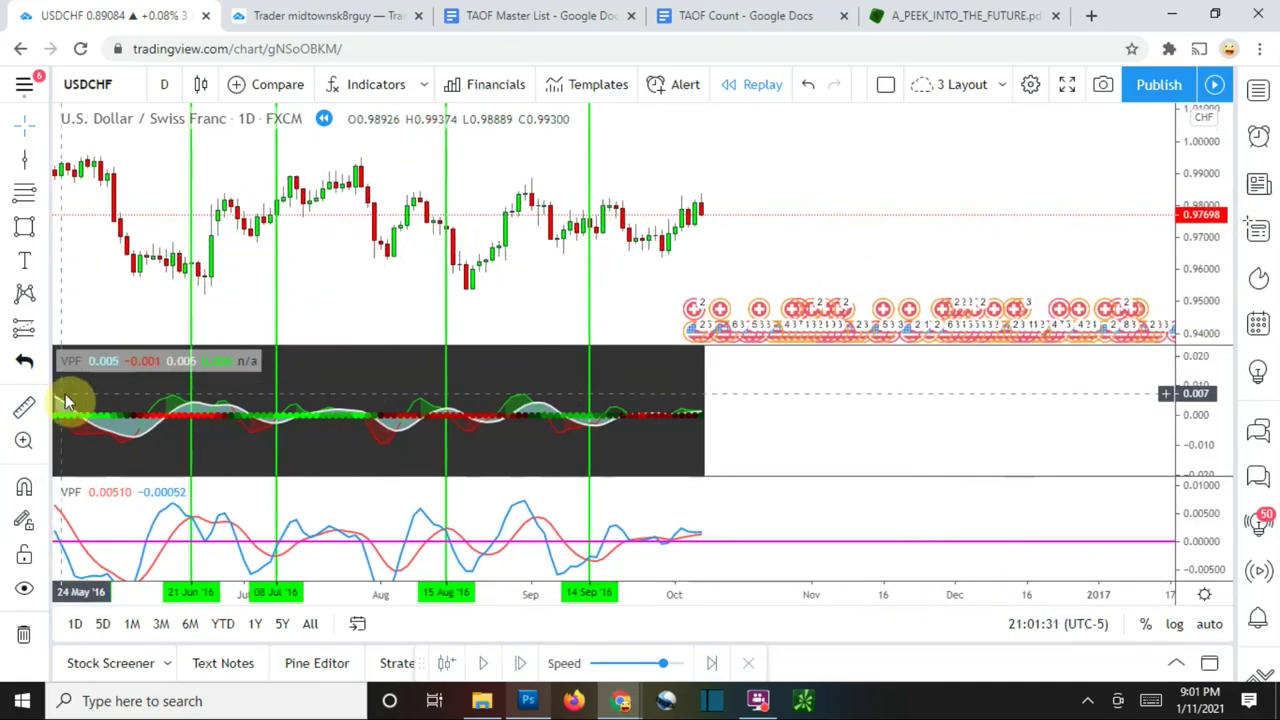
{"action": "left_click", "coordinate": [570, 225], "text": "shift"}
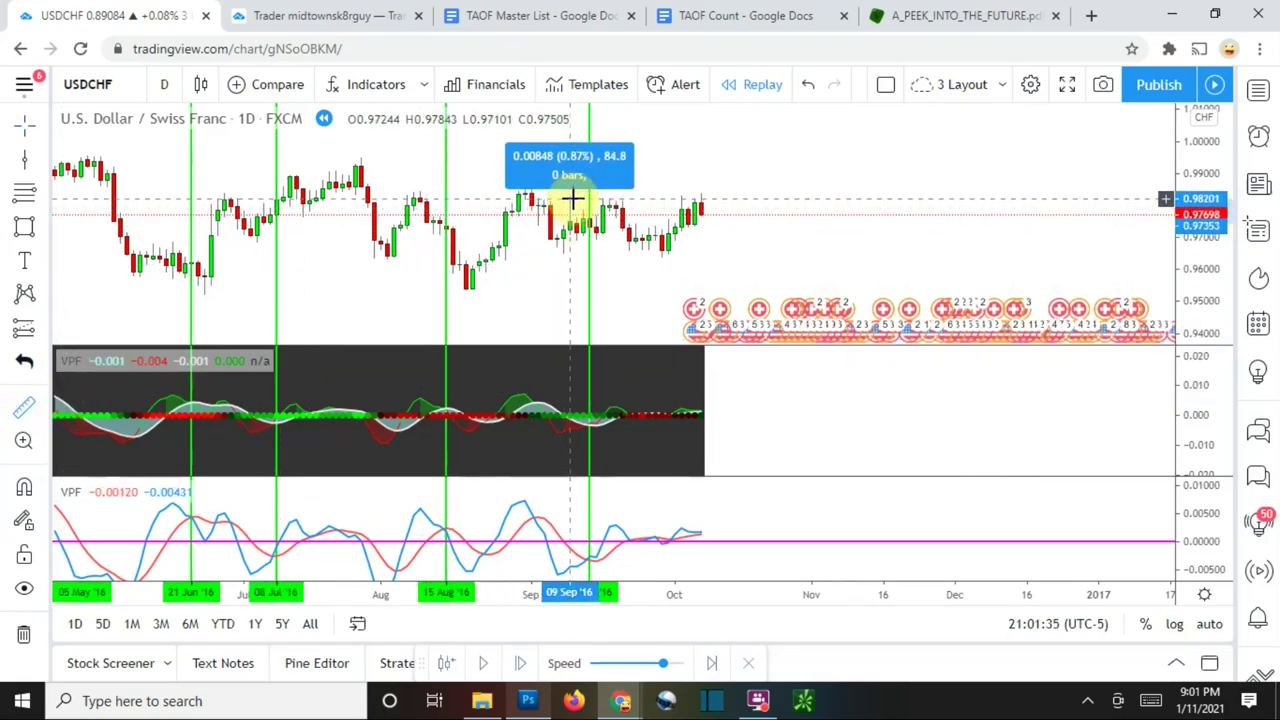
{"action": "left_click", "coordinate": [572, 201]}
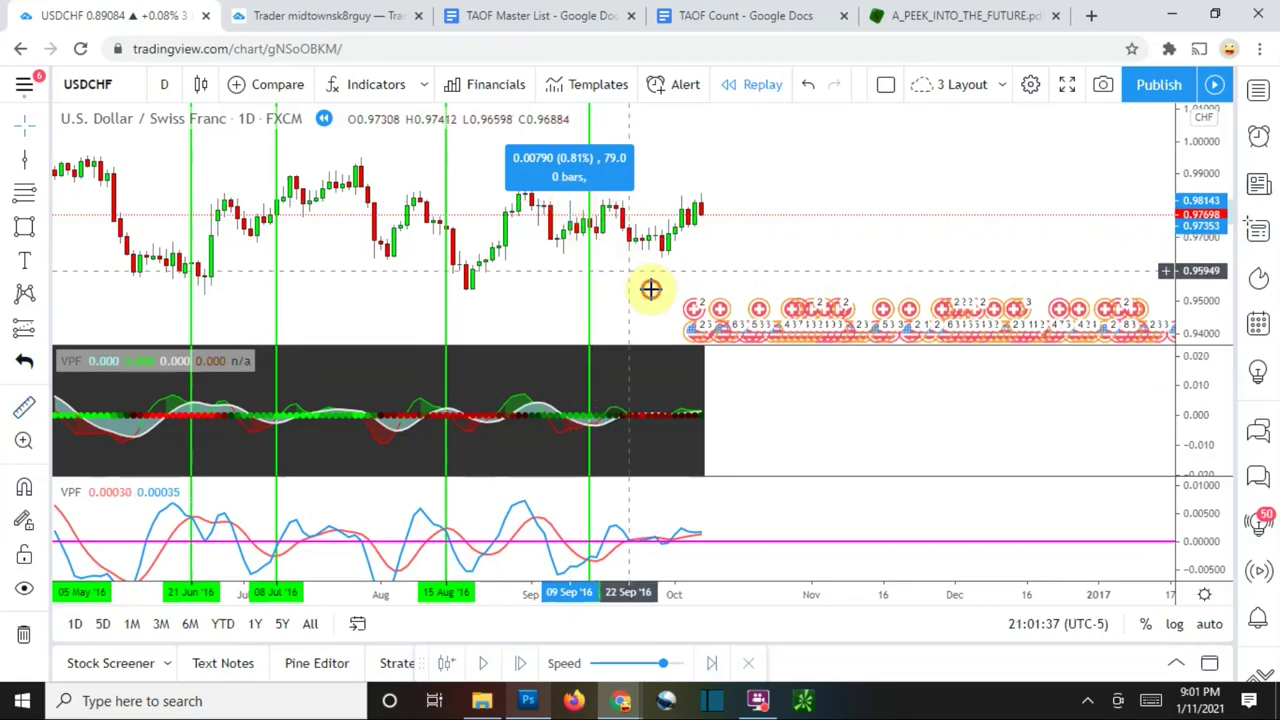
{"action": "left_click", "coordinate": [651, 289]}
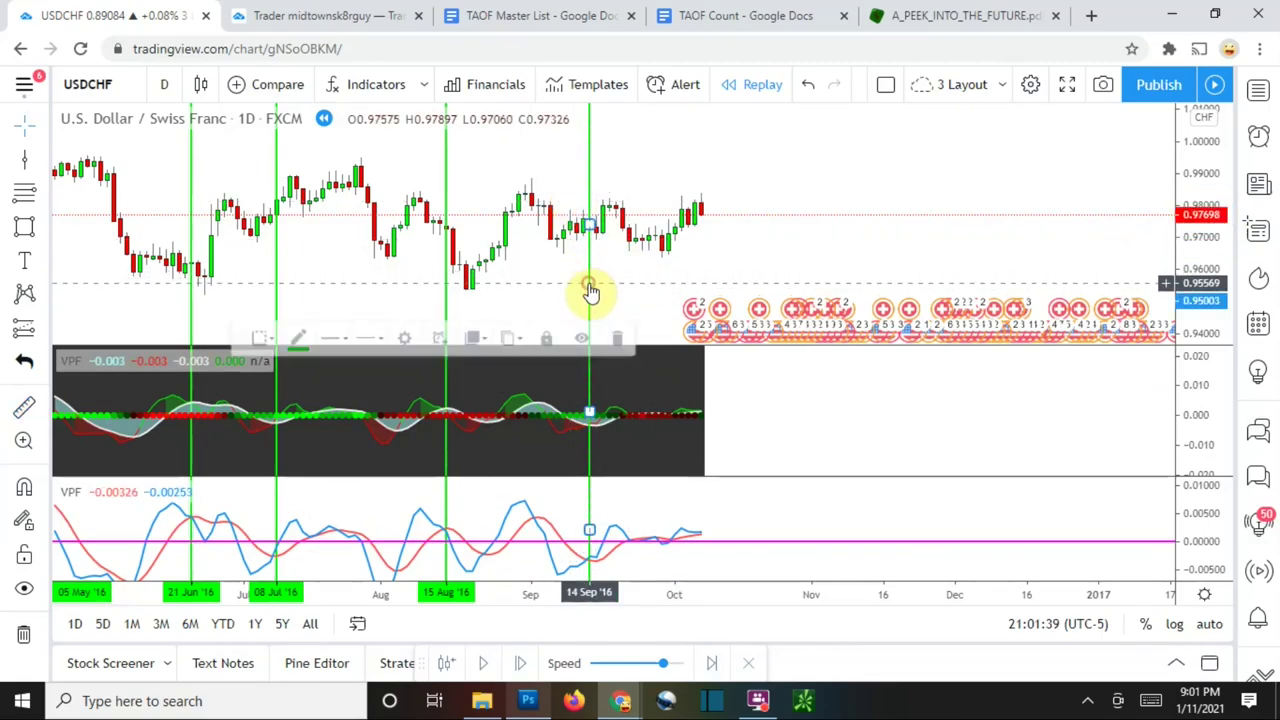
Restore both VPF panes below price, resume the replay, and stretch the lower VPF pane.
{"action": "key", "text": "Right"}
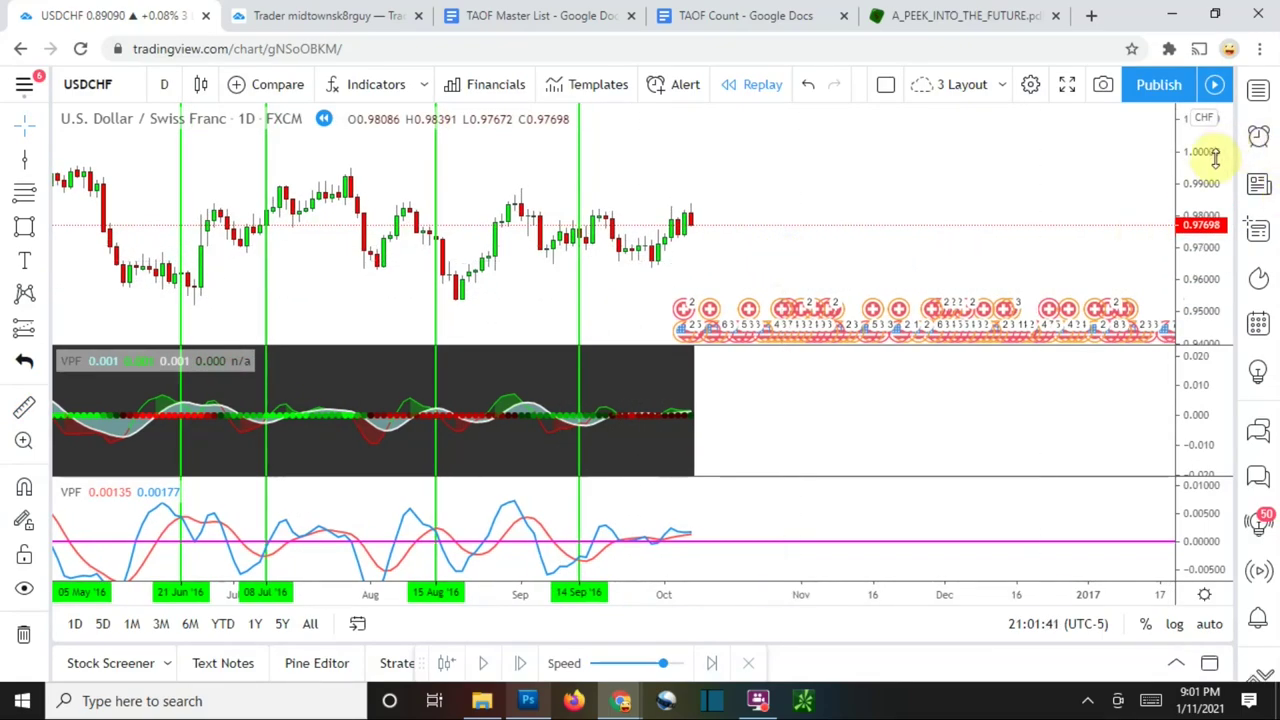
{"action": "left_click_drag", "start_coordinate": [1211, 163], "coordinate": [1212, 200]}
{"action": "double_click", "coordinate": [886, 263]}
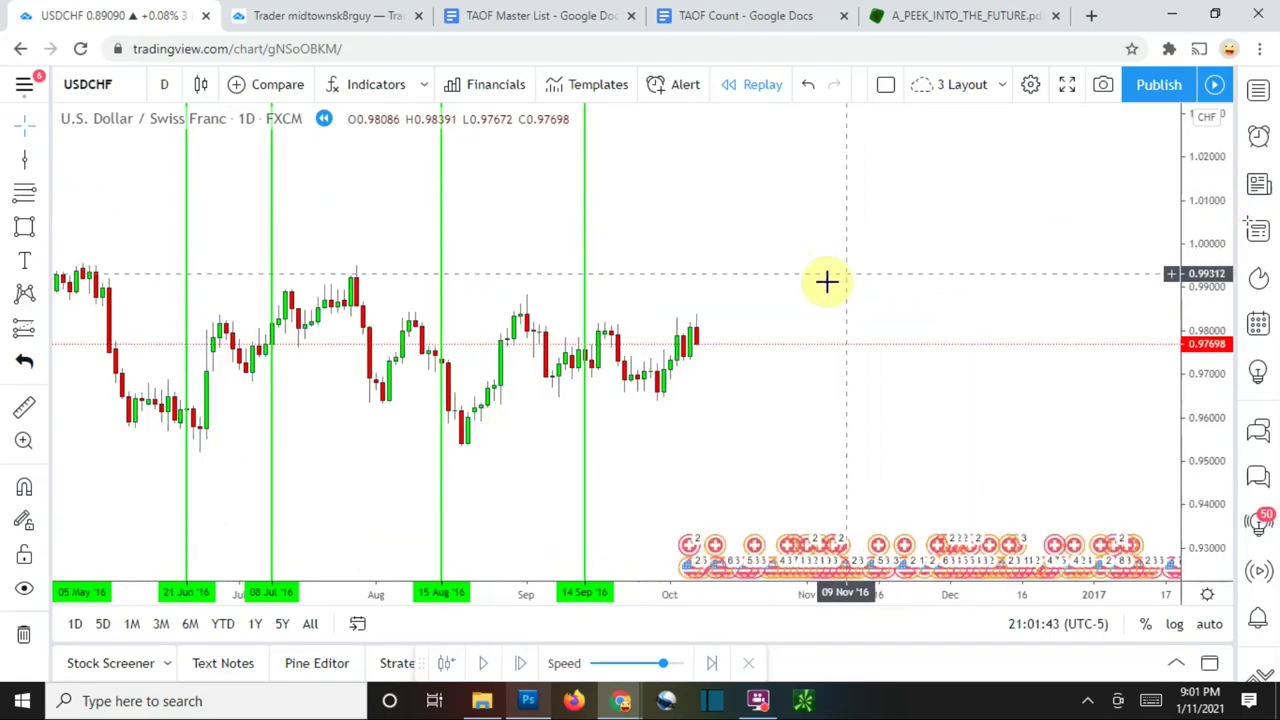
{"action": "double_click", "coordinate": [806, 293]}
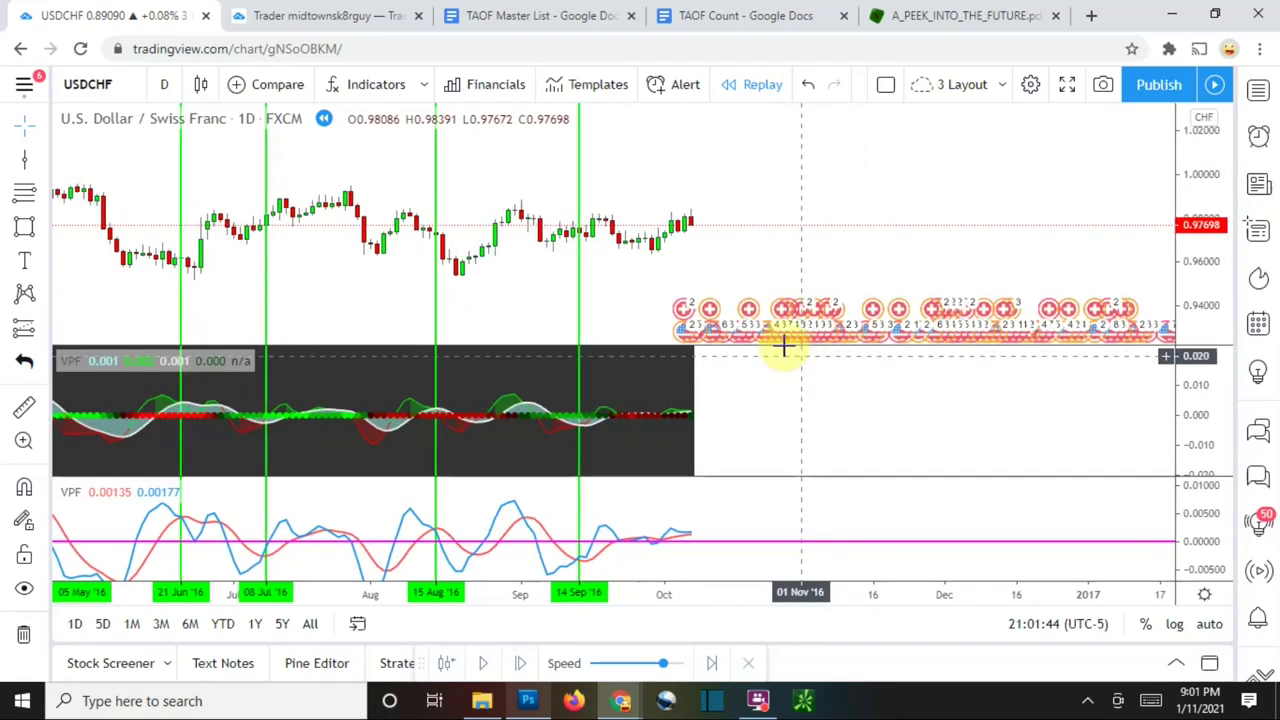
{"action": "left_click", "coordinate": [490, 665]}
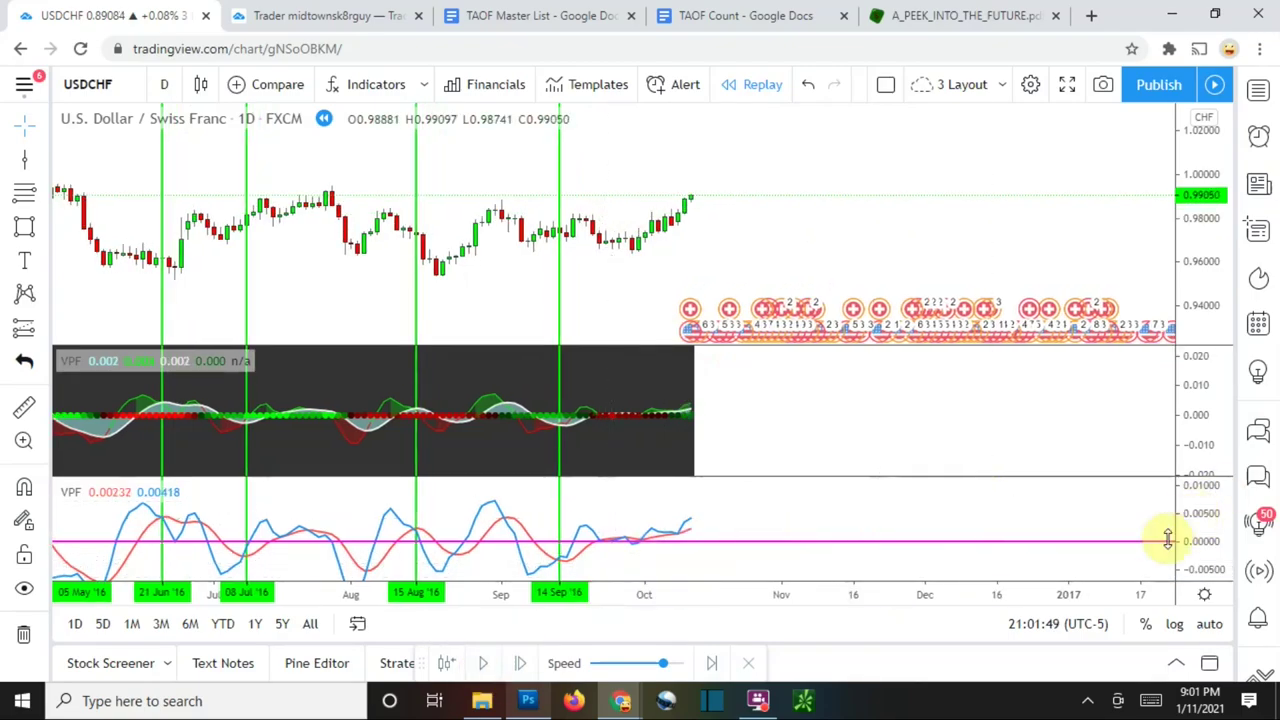
{"action": "left_click_drag", "start_coordinate": [1198, 537], "coordinate": [1151, 471]}
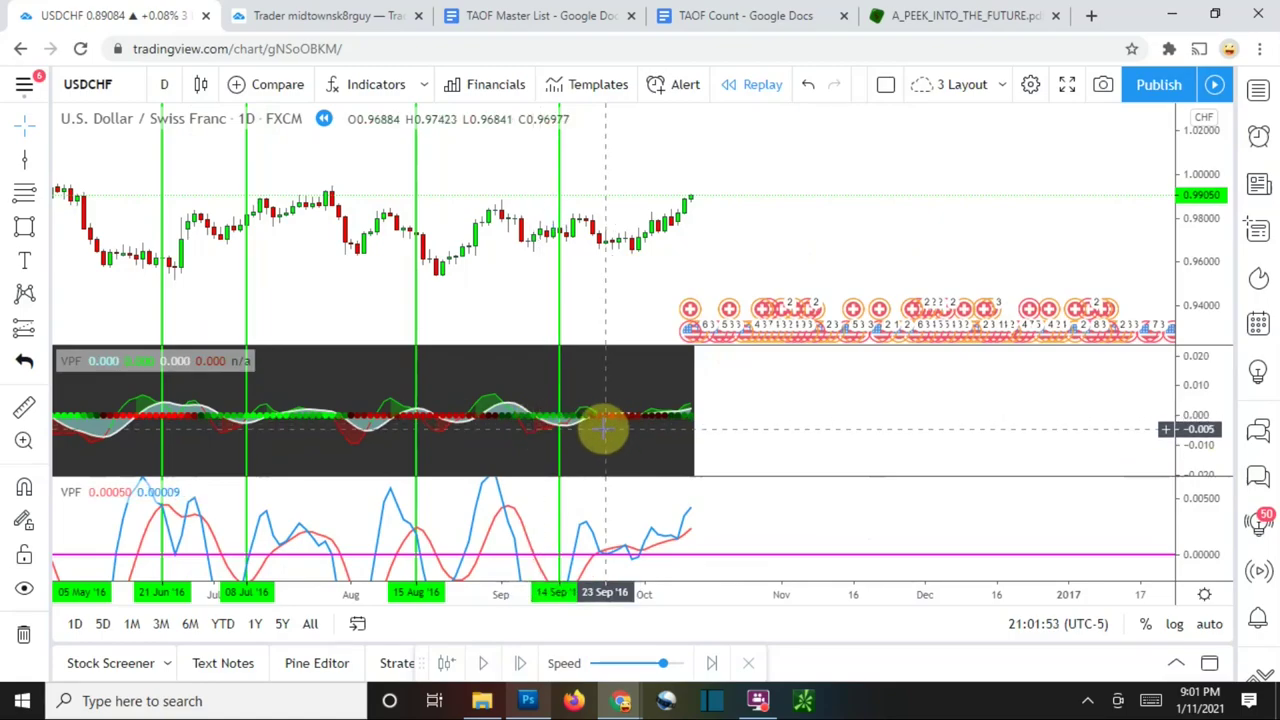
Place a vertical line at 23 Sep '16 and measure the nearby price move.
{"action": "left_click", "coordinate": [24, 160]}
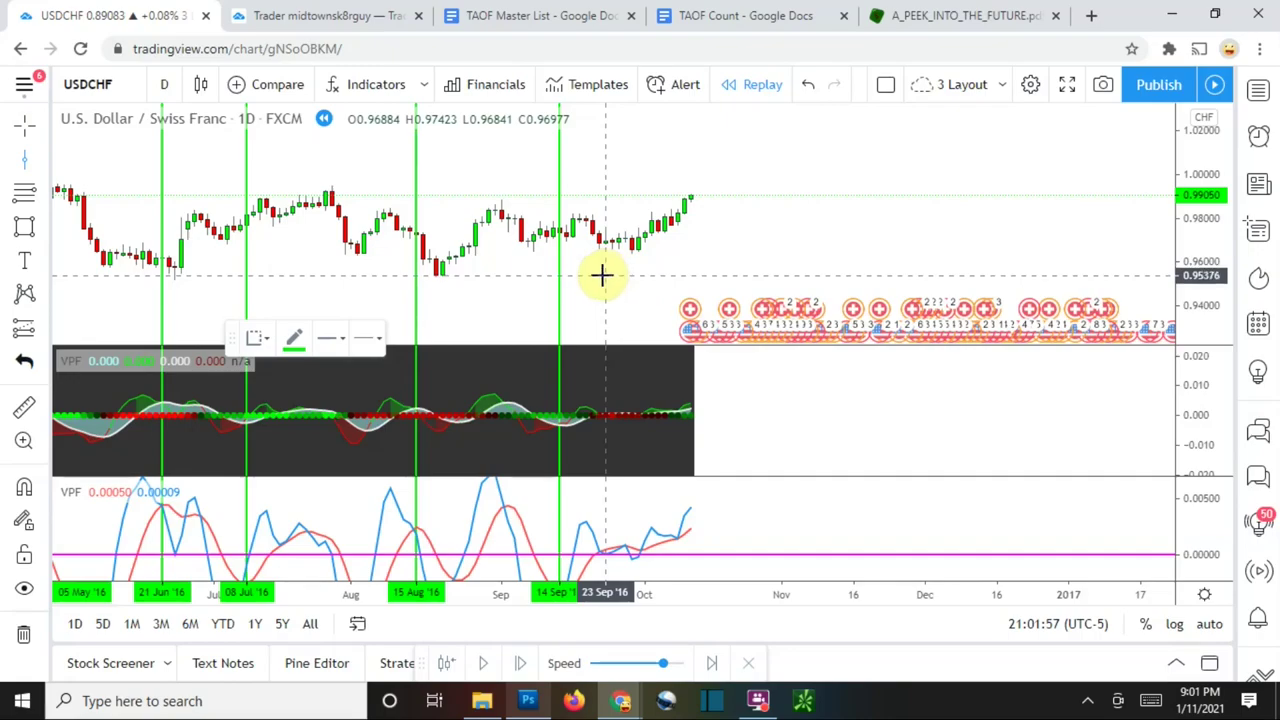
{"action": "left_click", "coordinate": [604, 276]}
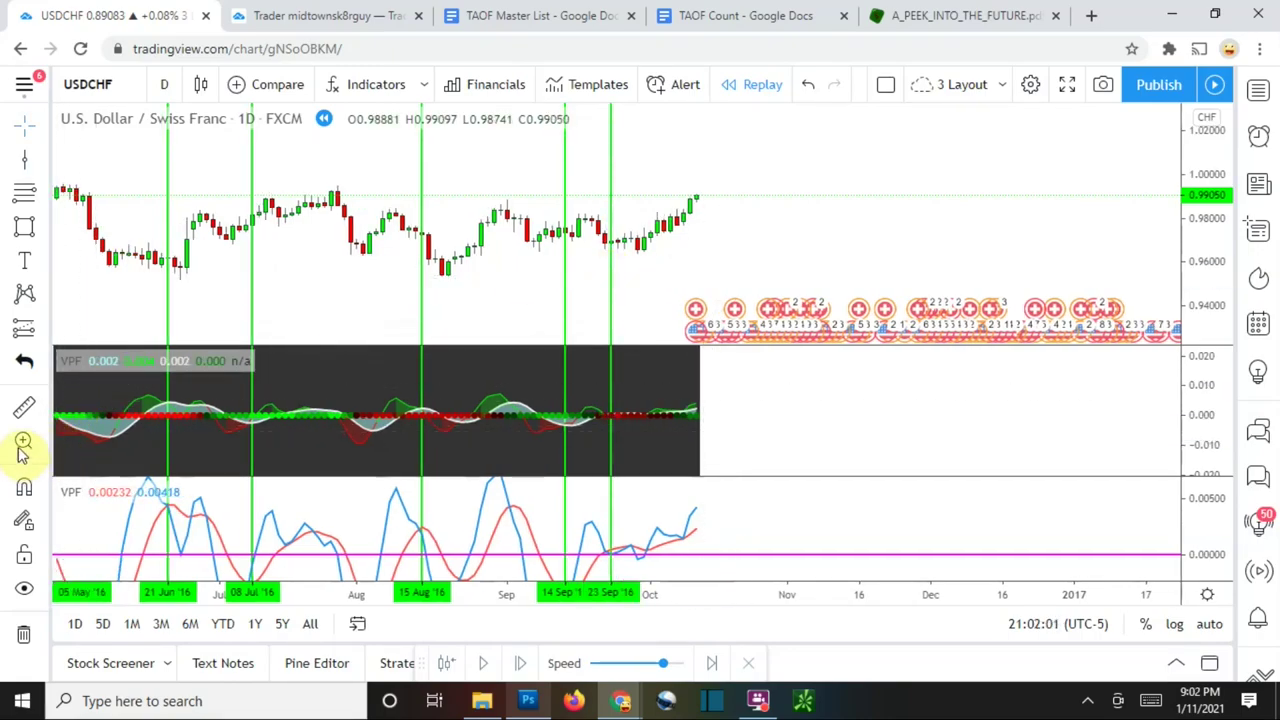
{"action": "left_click", "coordinate": [25, 409]}
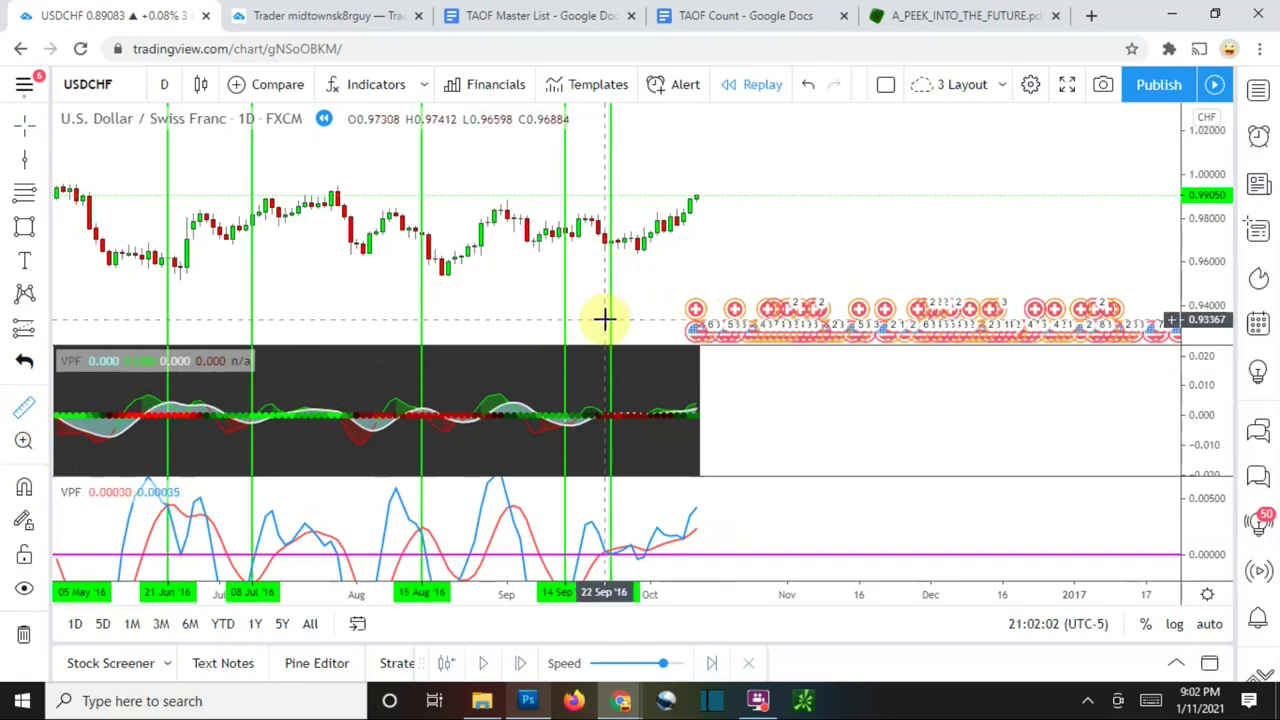
{"action": "left_click", "coordinate": [688, 240]}
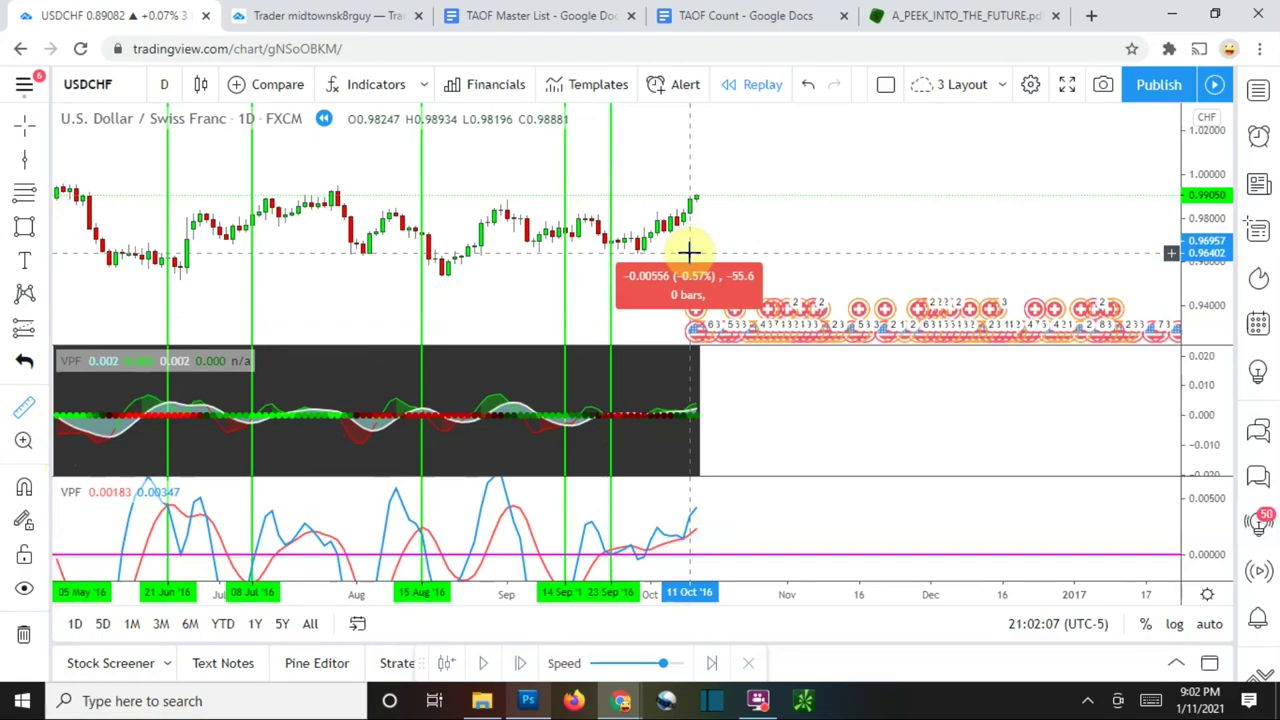
{"action": "left_click", "coordinate": [603, 306]}
Recolour the 23 Sep '16 line red.
{"action": "left_click", "coordinate": [610, 295]}
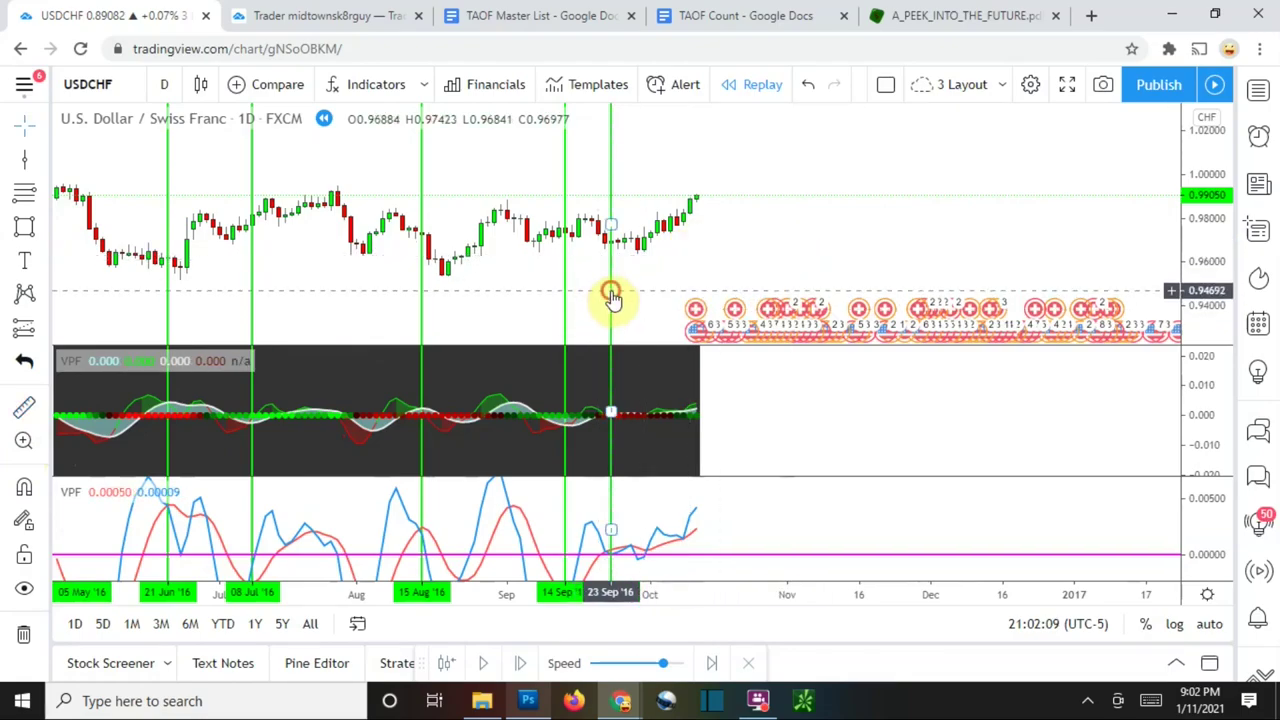
{"action": "left_click", "coordinate": [293, 338]}
{"action": "left_click", "coordinate": [298, 392]}
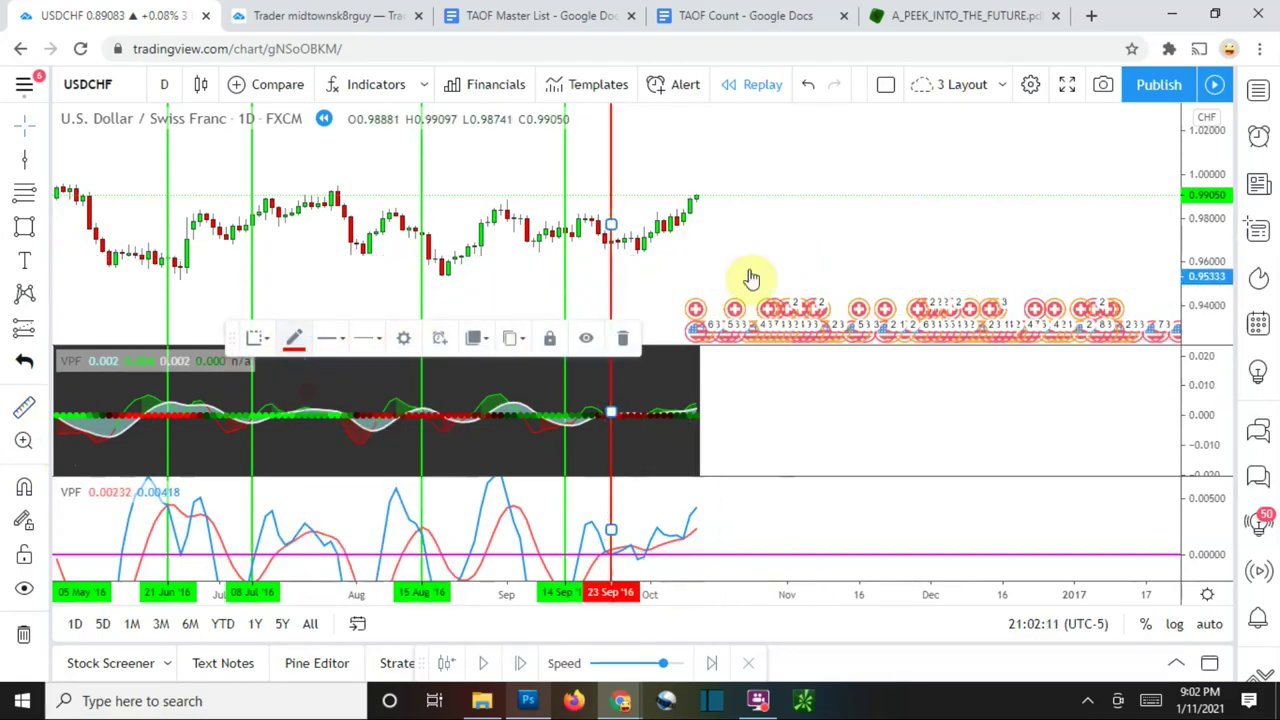
{"action": "left_click", "coordinate": [666, 286]}
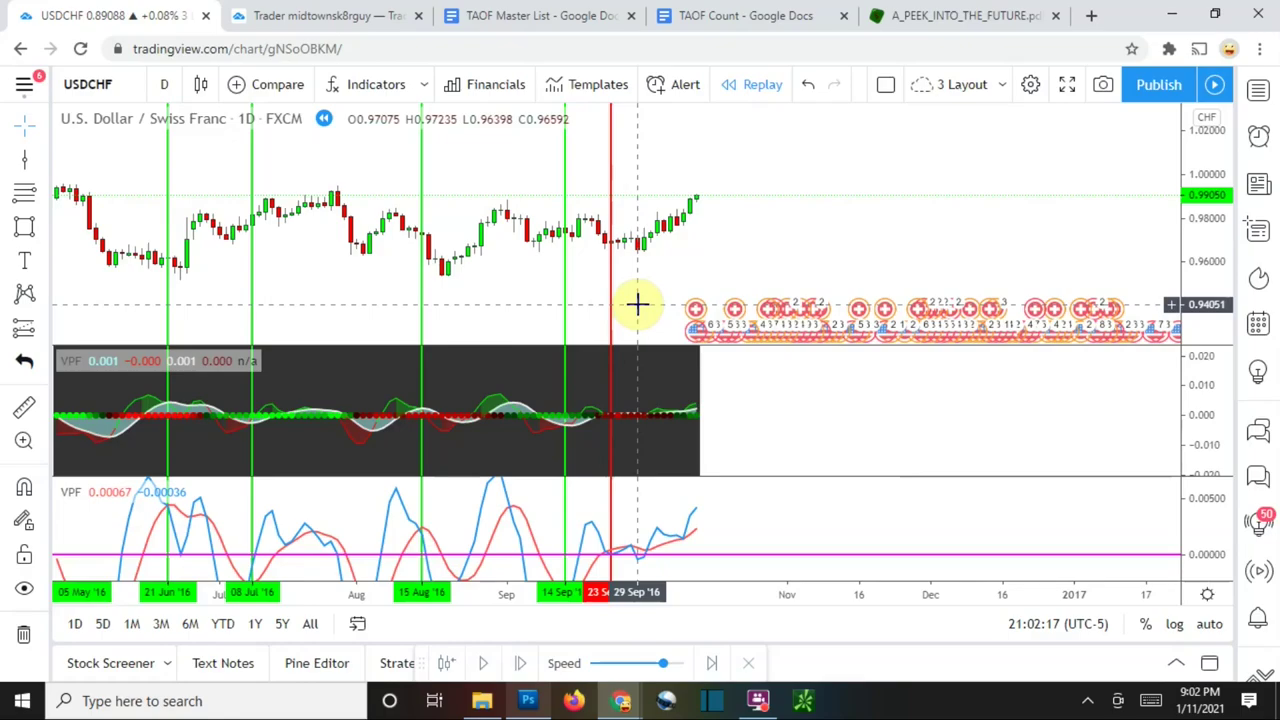
Add a red line at 29 Sep '16, delete a stray line near 10 Oct, and resume replay.
{"action": "left_click", "coordinate": [25, 159]}
{"action": "left_click", "coordinate": [637, 279]}
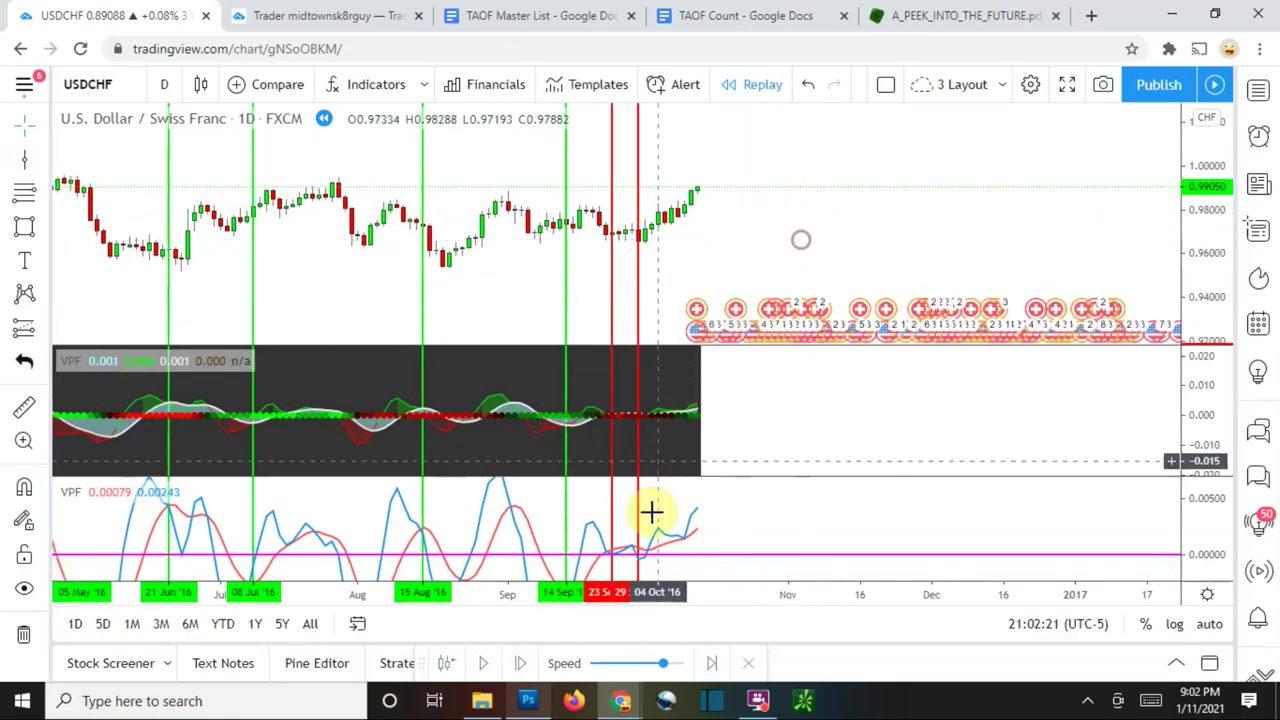
{"action": "left_click", "coordinate": [645, 566]}
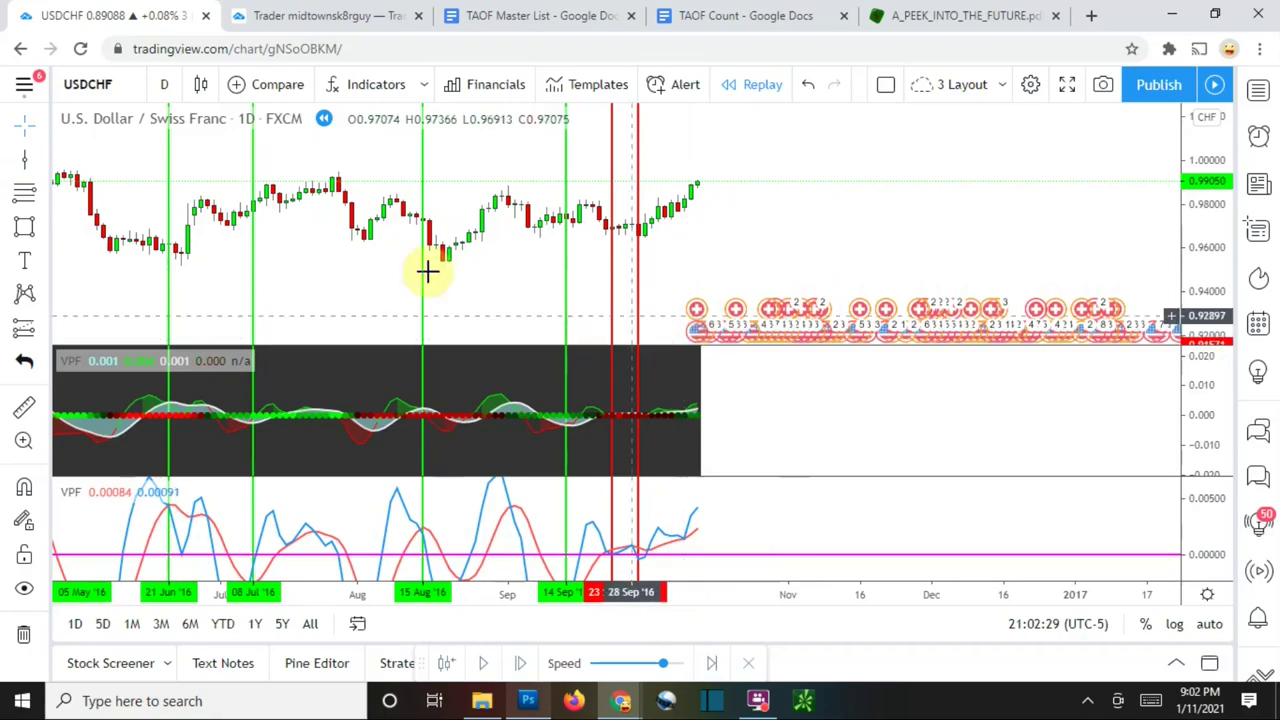
{"action": "left_click", "coordinate": [26, 157]}
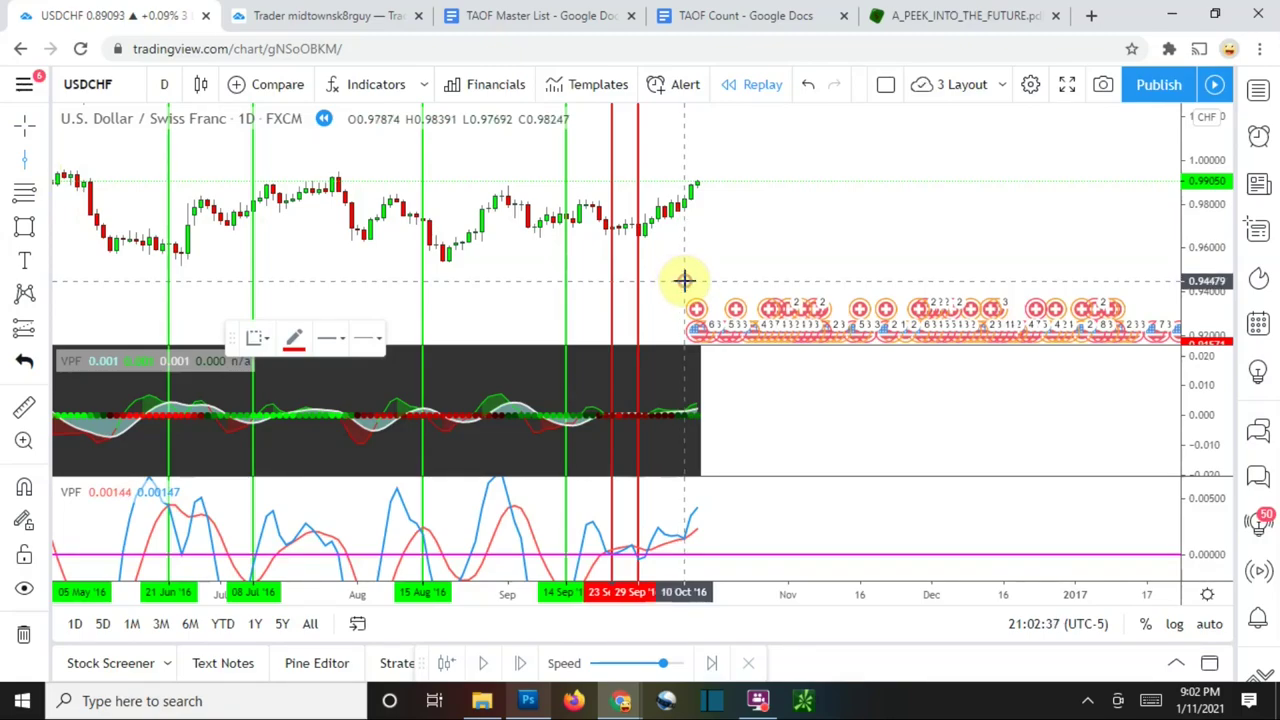
{"action": "left_click", "coordinate": [684, 280]}
{"action": "left_click", "coordinate": [620, 340]}
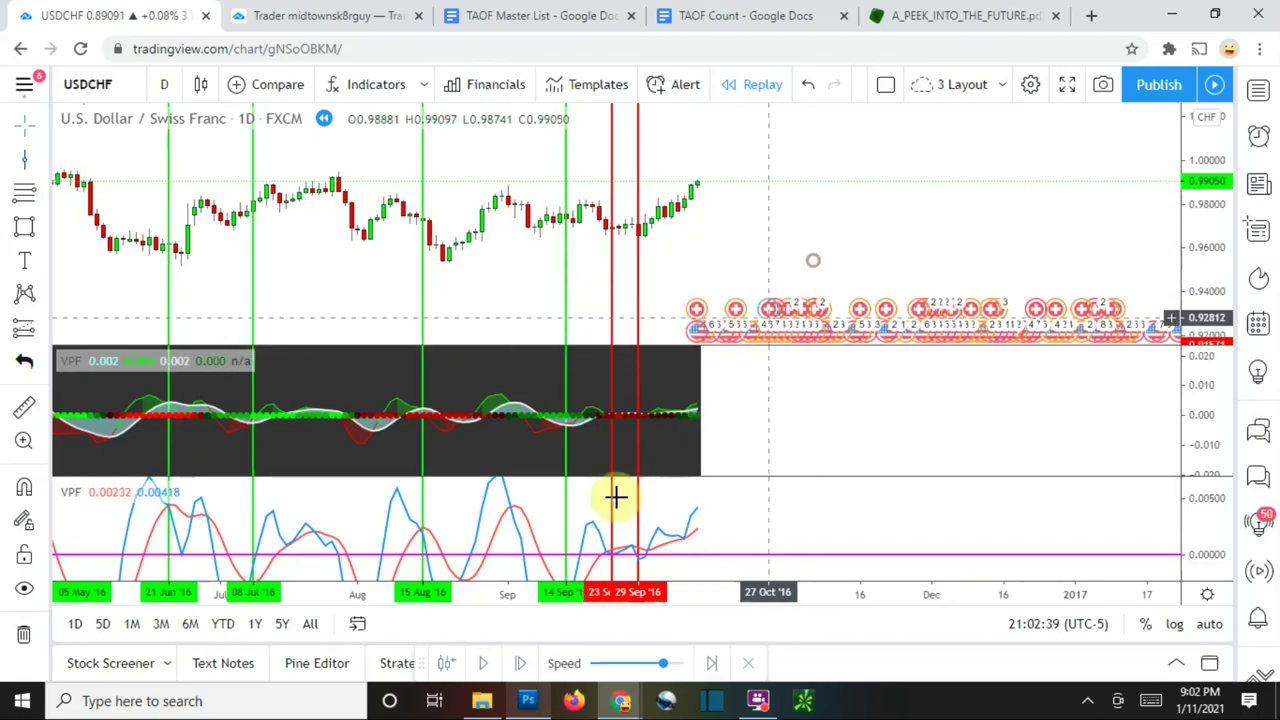
{"action": "left_click", "coordinate": [482, 665]}
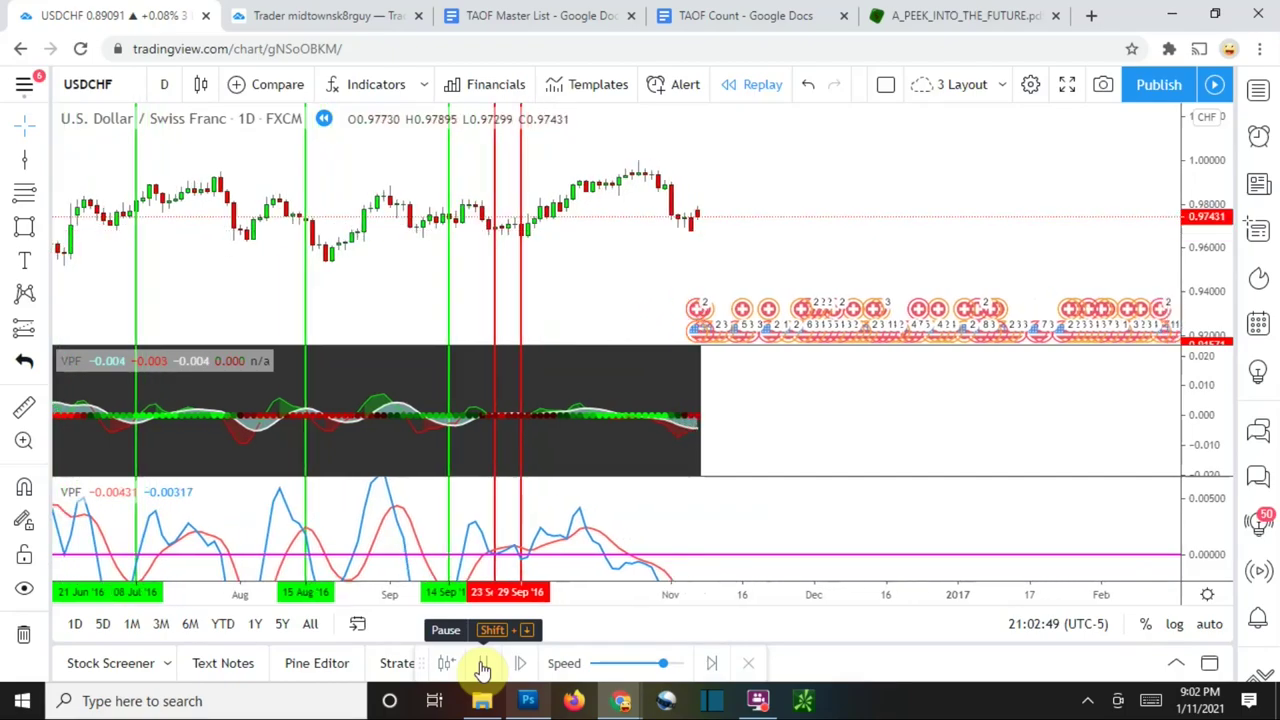
Advance the replay to 06 Dec '16 and mark that bar with a green vertical line.
{"action": "left_click", "coordinate": [483, 665]}
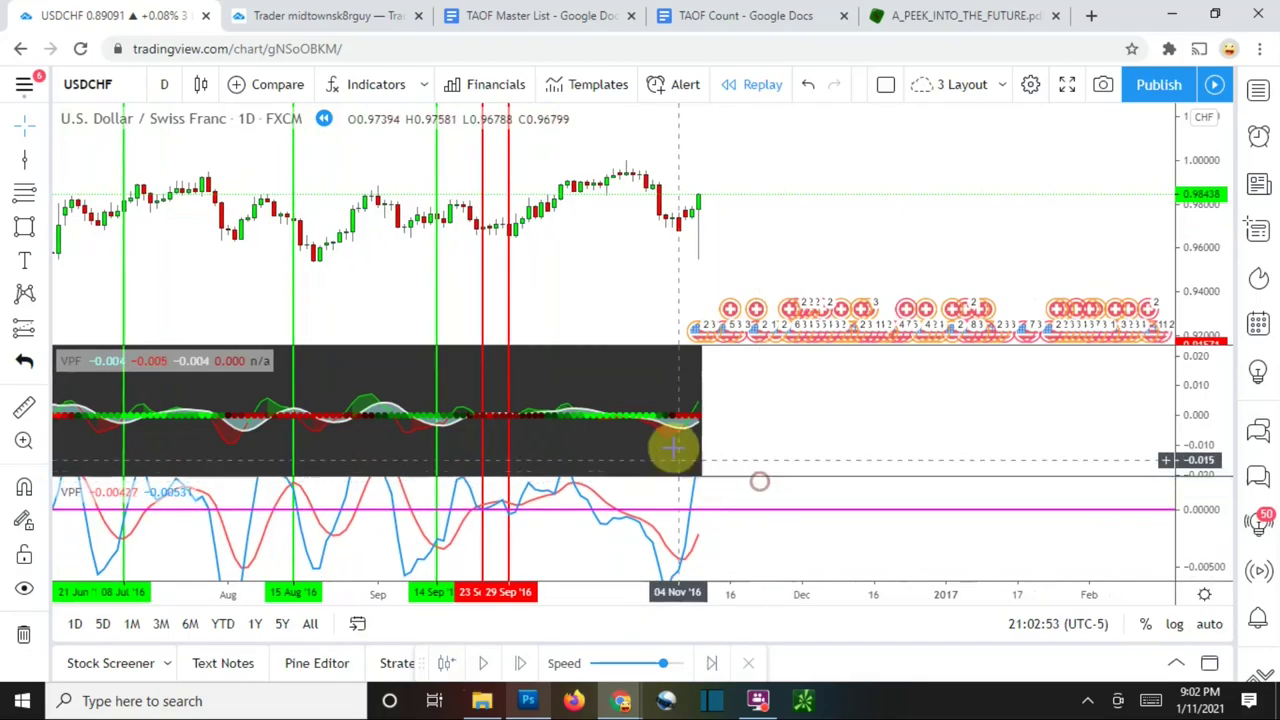
{"action": "left_click", "coordinate": [489, 665]}
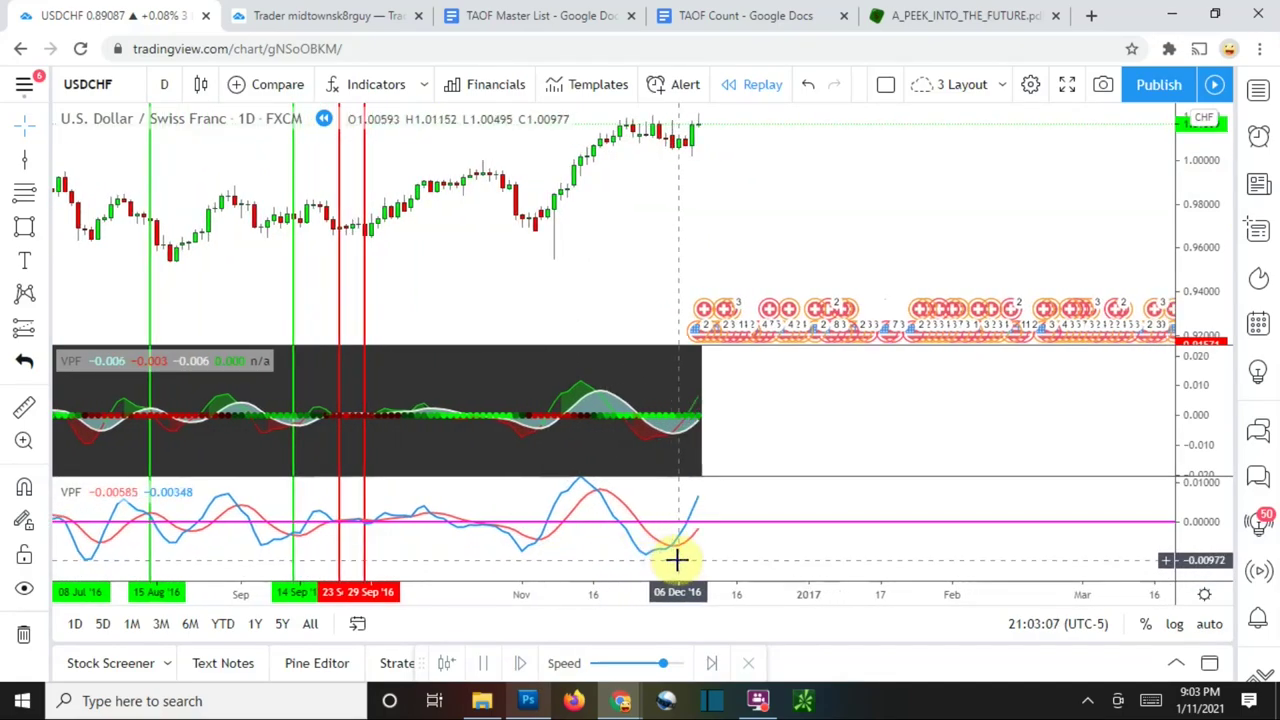
{"action": "left_click", "coordinate": [484, 666]}
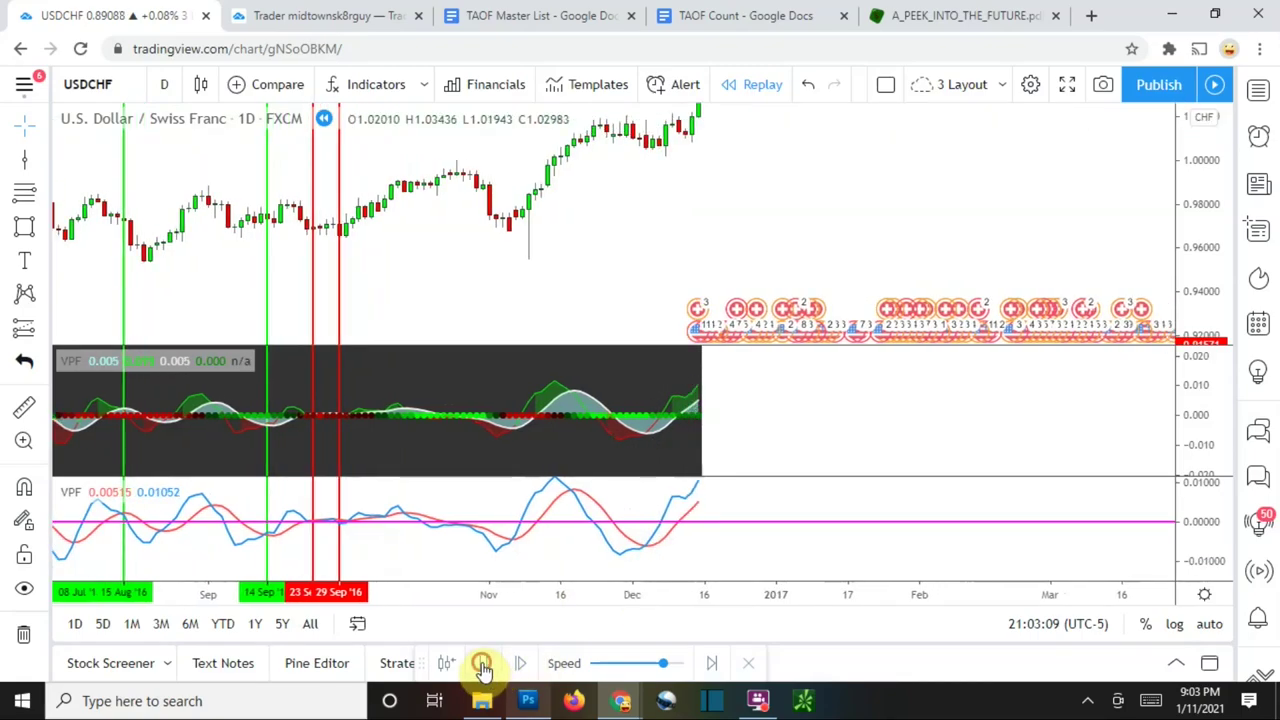
{"action": "left_click", "coordinate": [25, 160]}
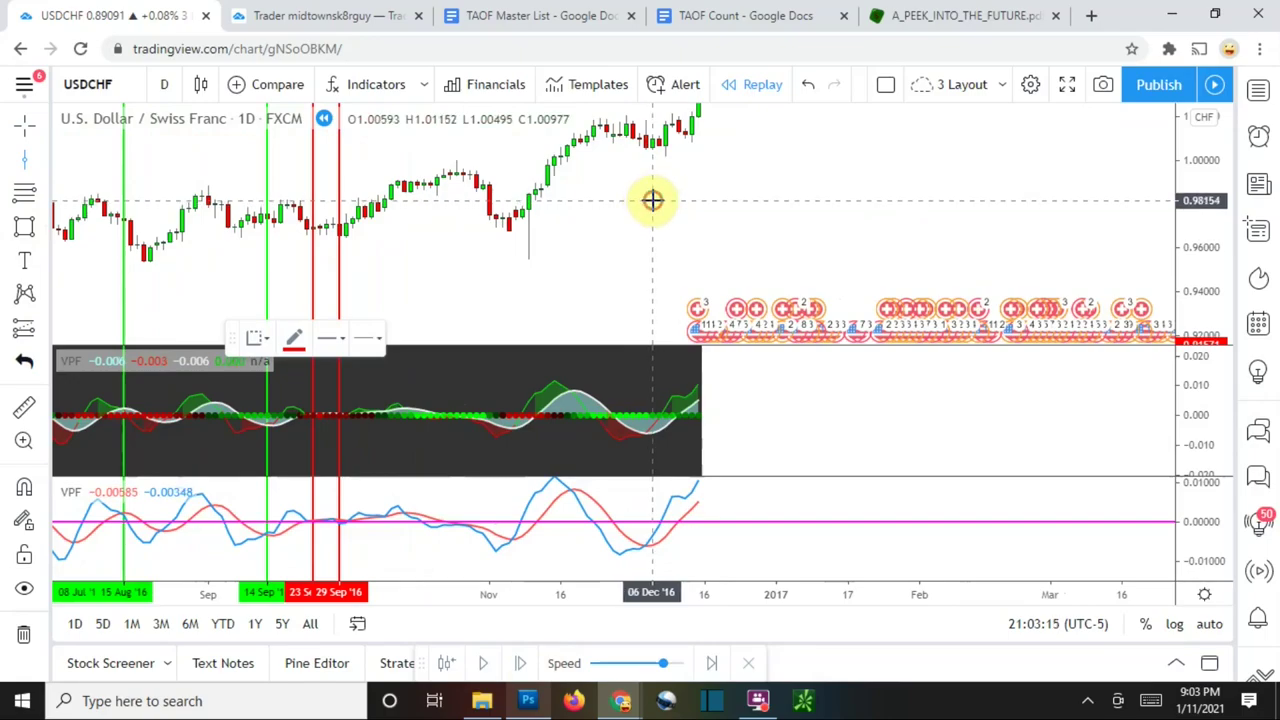
{"action": "left_click", "coordinate": [652, 200]}
{"action": "left_click", "coordinate": [651, 261]}
{"action": "left_click", "coordinate": [292, 336]}
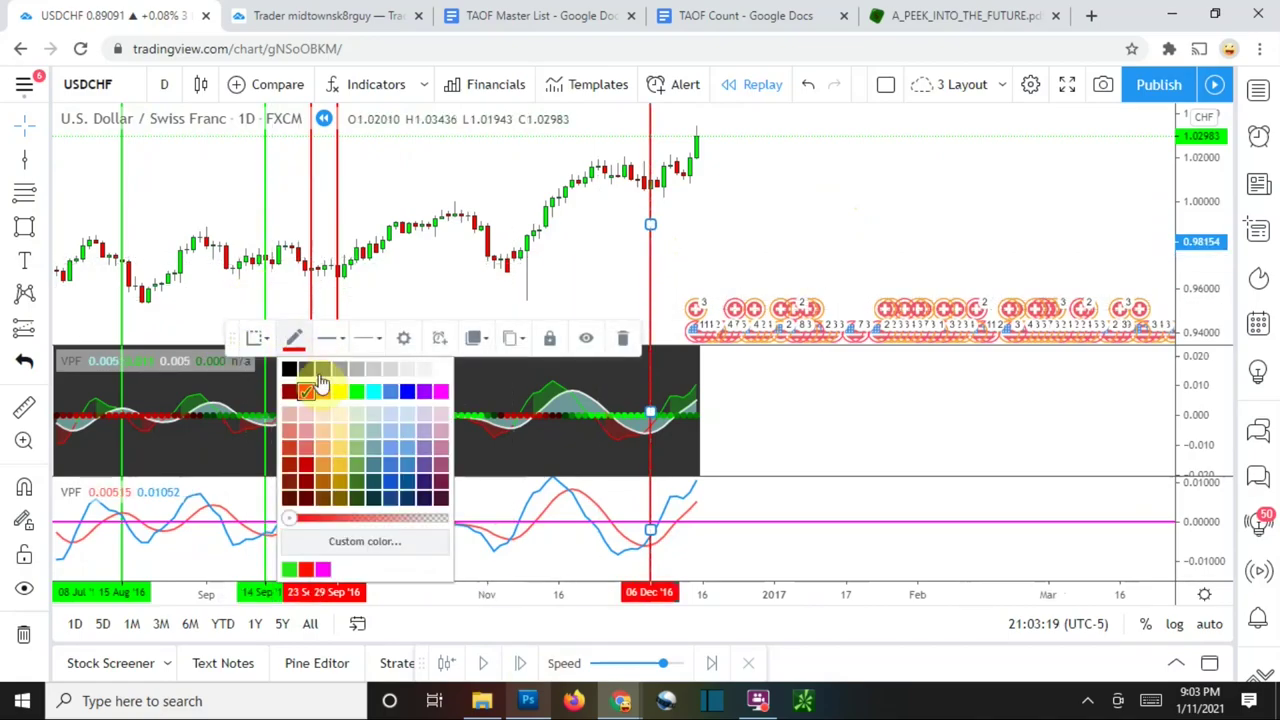
{"action": "left_click", "coordinate": [350, 393]}
Run the replay into early January 2017 and delete the stray vertical line near 04 Jan.
{"action": "left_click_drag", "start_coordinate": [770, 252], "coordinate": [801, 260]}
{"action": "left_click", "coordinate": [487, 668]}
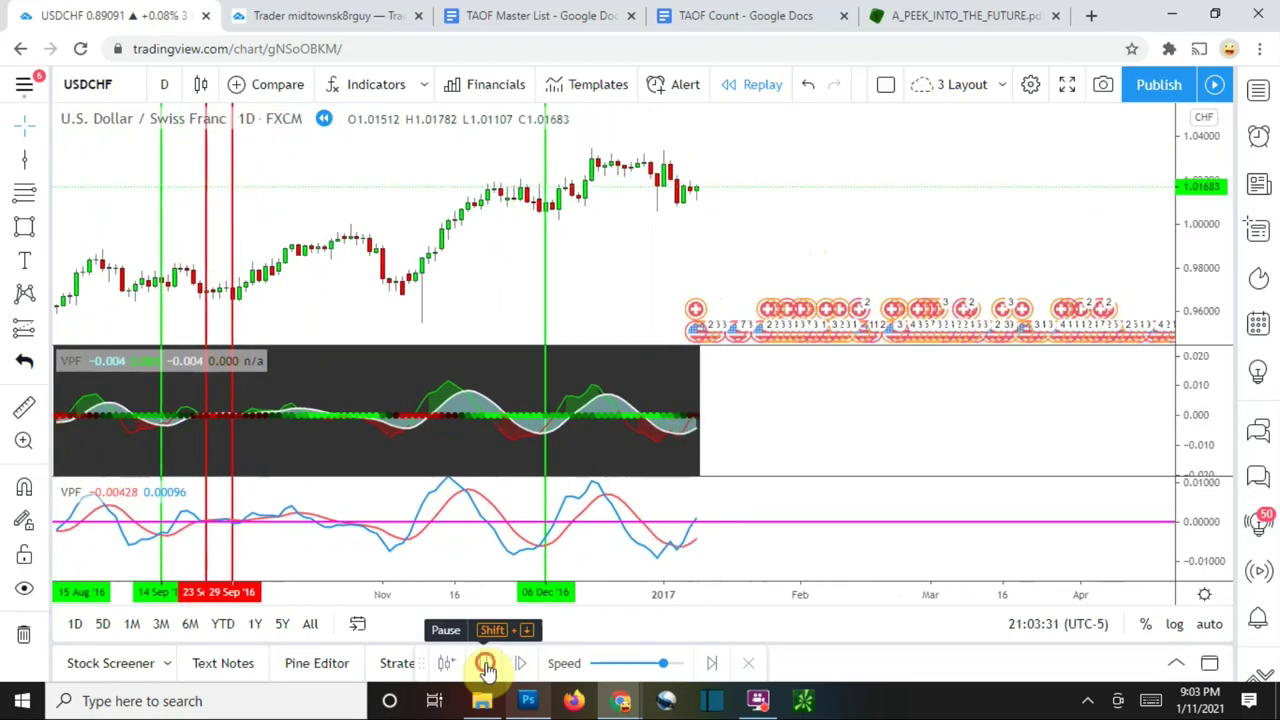
{"action": "left_click", "coordinate": [485, 667]}
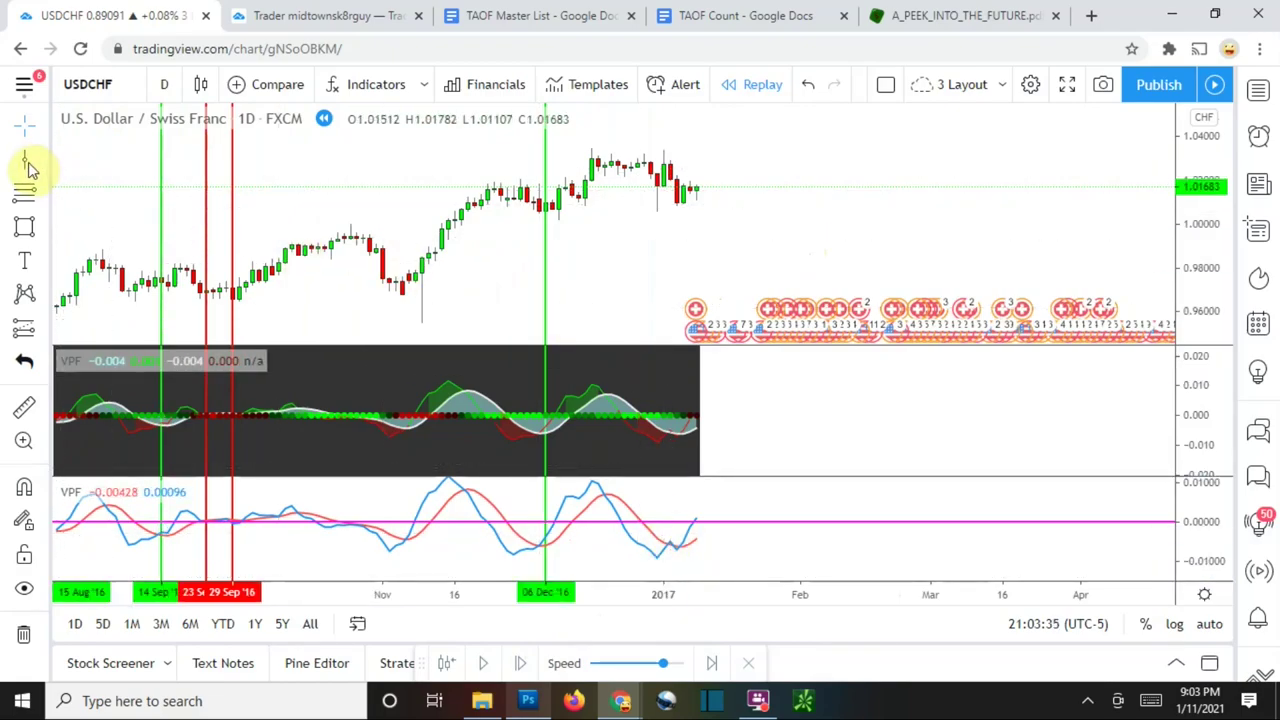
{"action": "left_click", "coordinate": [678, 259]}
{"action": "left_click", "coordinate": [623, 343]}
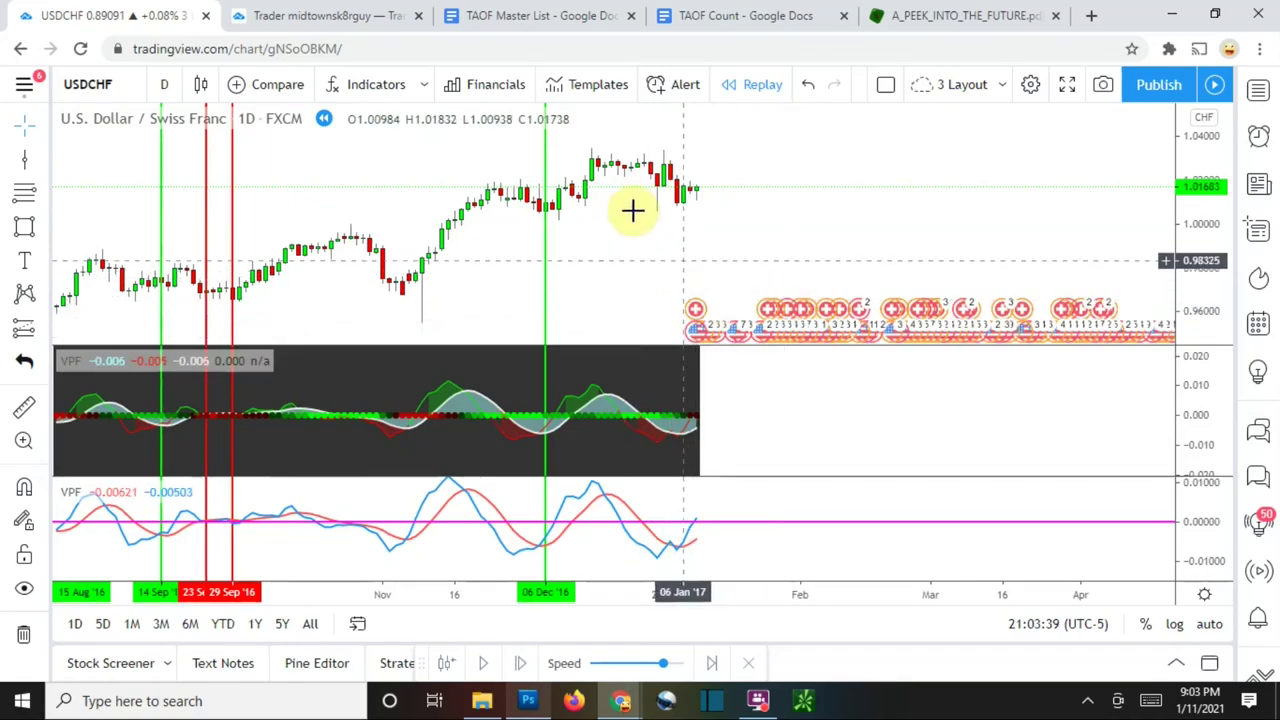
Zoom out and pan back to January 2016 so every signal line from 12 Jan to 06 Dec shows.
{"action": "scroll", "coordinate": [811, 277], "scroll_direction": "down", "scroll_amount": 5}
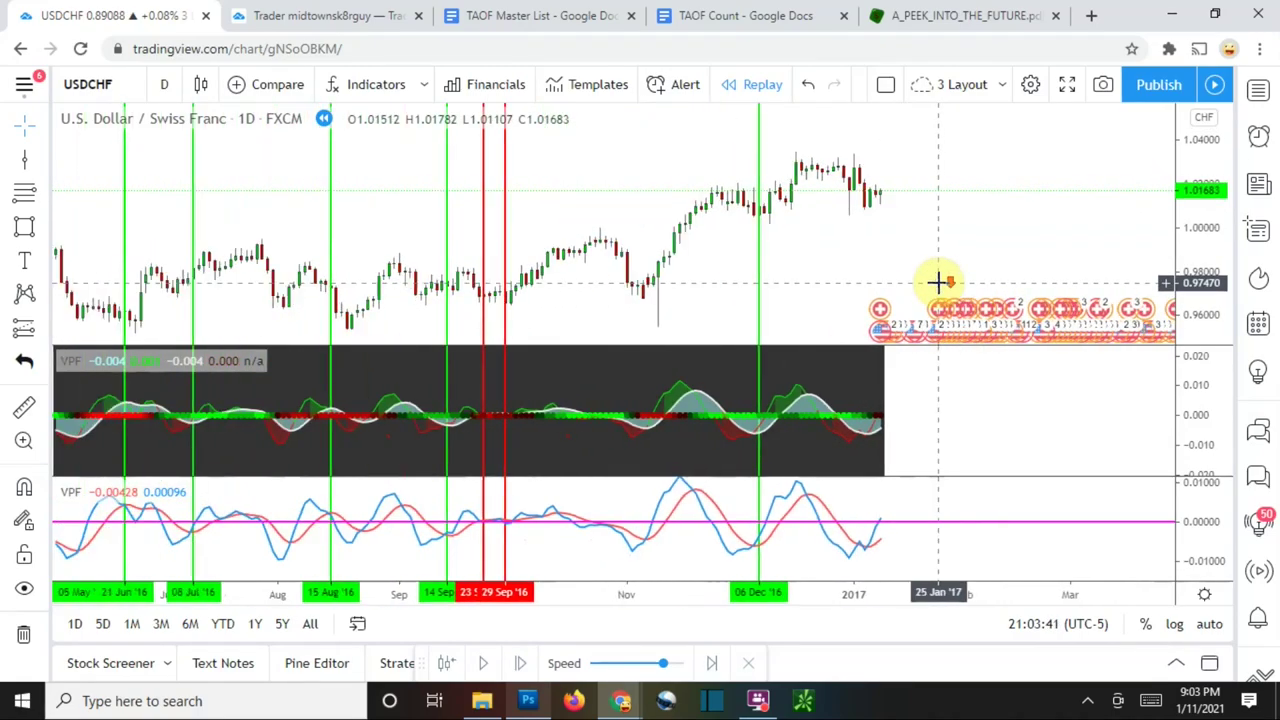
{"action": "scroll", "coordinate": [1120, 266], "scroll_direction": "down", "scroll_amount": 2}
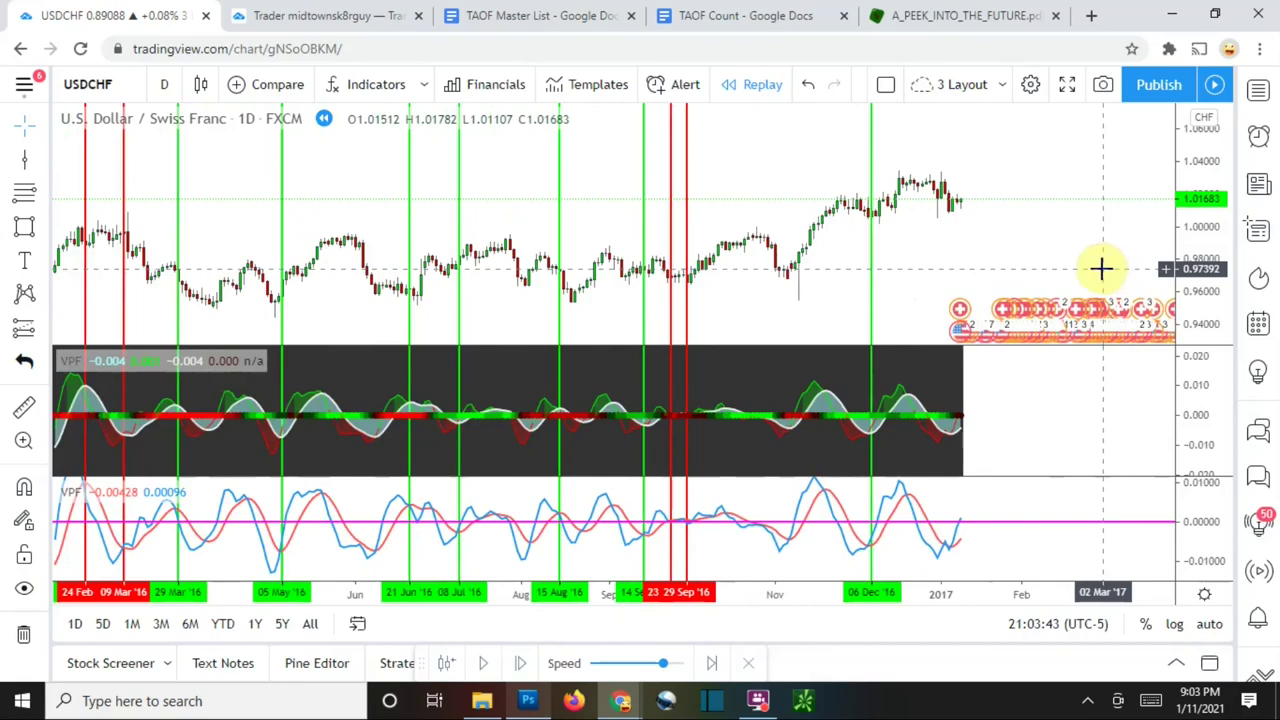
{"action": "scroll", "coordinate": [1040, 285], "scroll_direction": "down", "scroll_amount": 1}
{"action": "left_click_drag", "start_coordinate": [1000, 286], "coordinate": [1066, 280]}
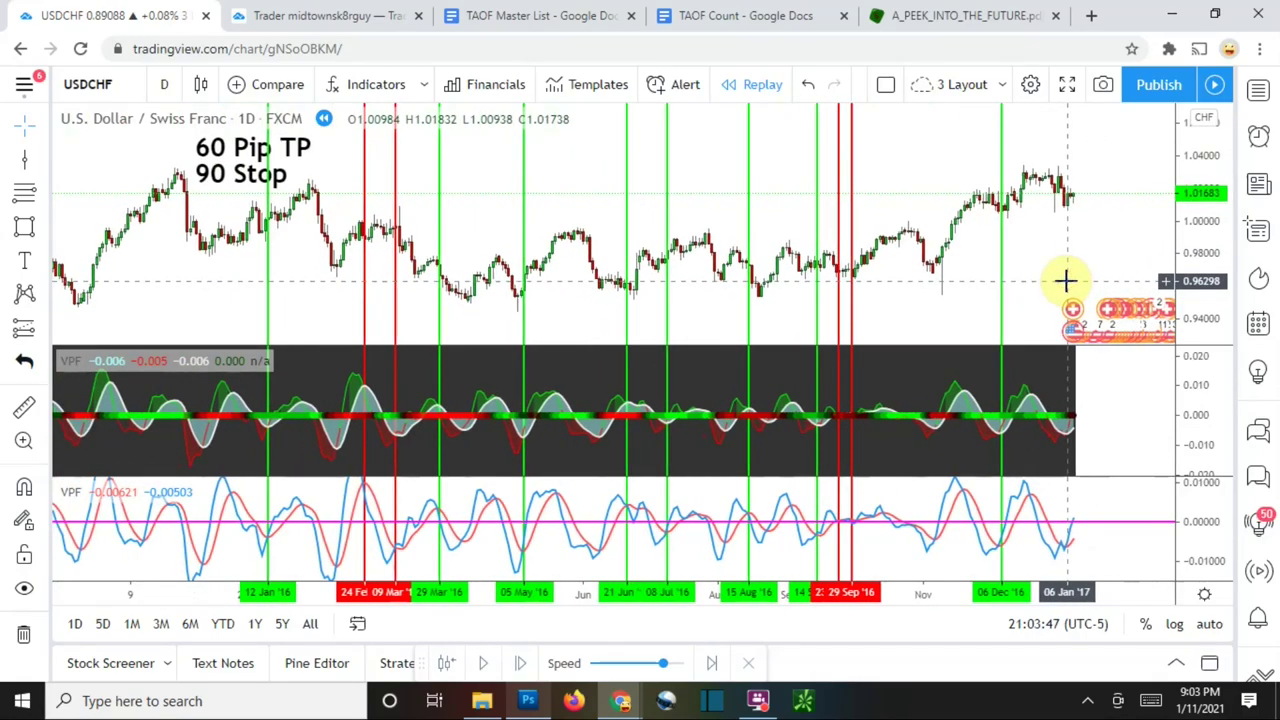